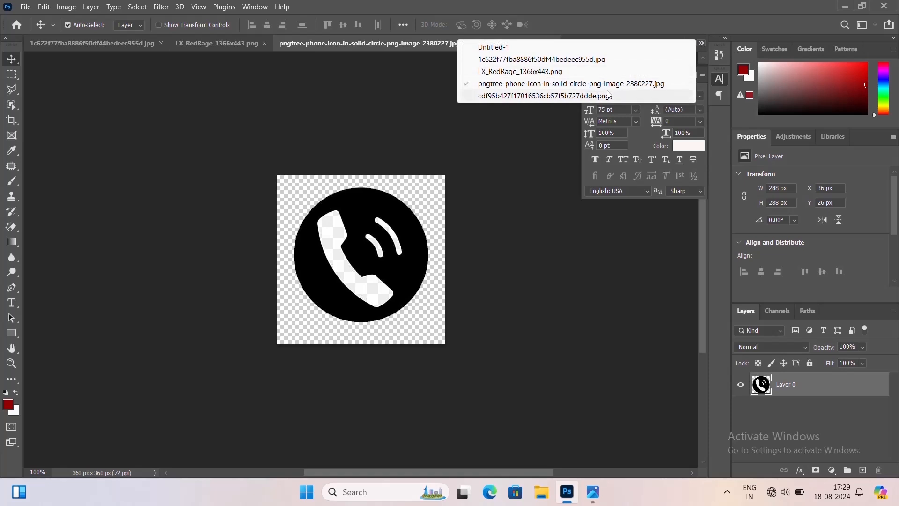
Switch to the Untitled-1 document and start a Pen path with a wavy top edge spanning the canvas along the upper guide
click(607, 95)
click(701, 43)
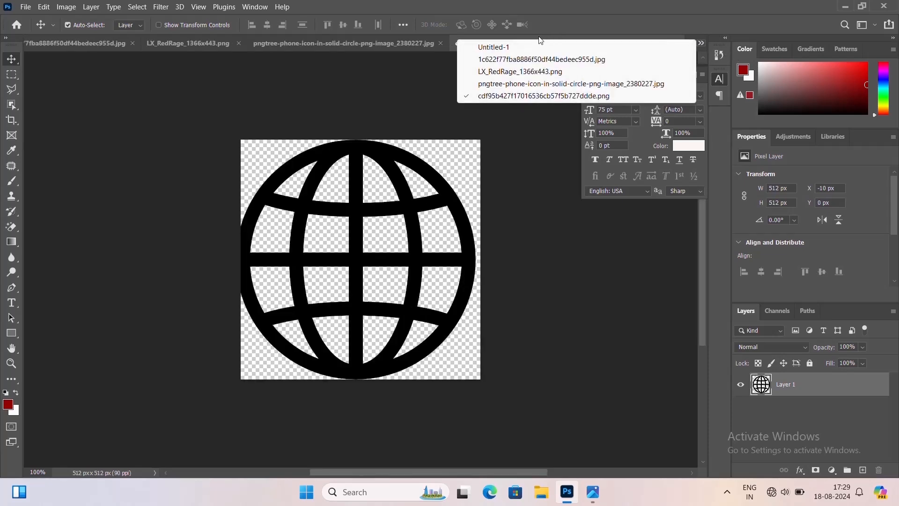
click(527, 45)
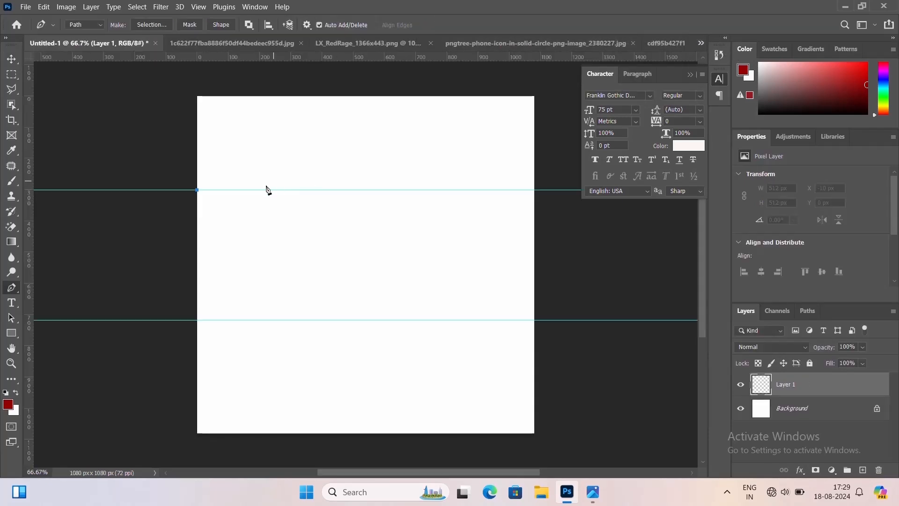
click(279, 190)
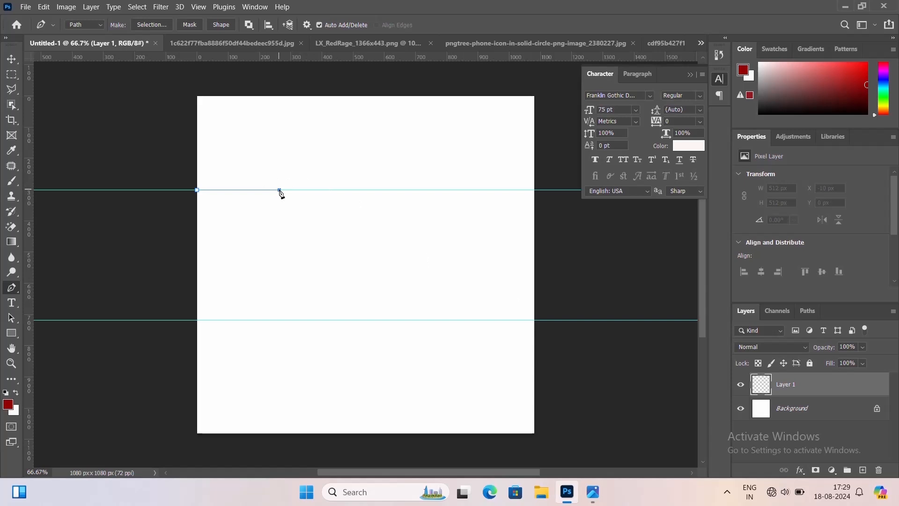
drag(280, 191, 325, 172)
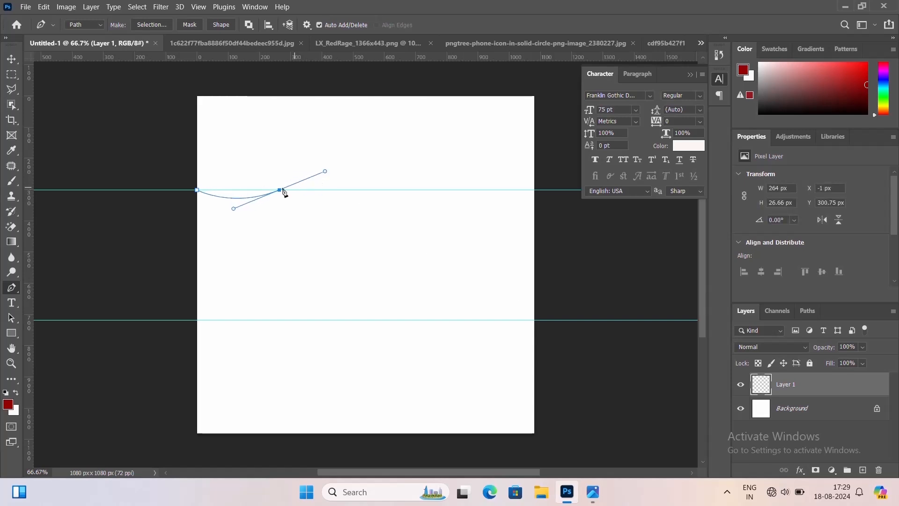
click(534, 189)
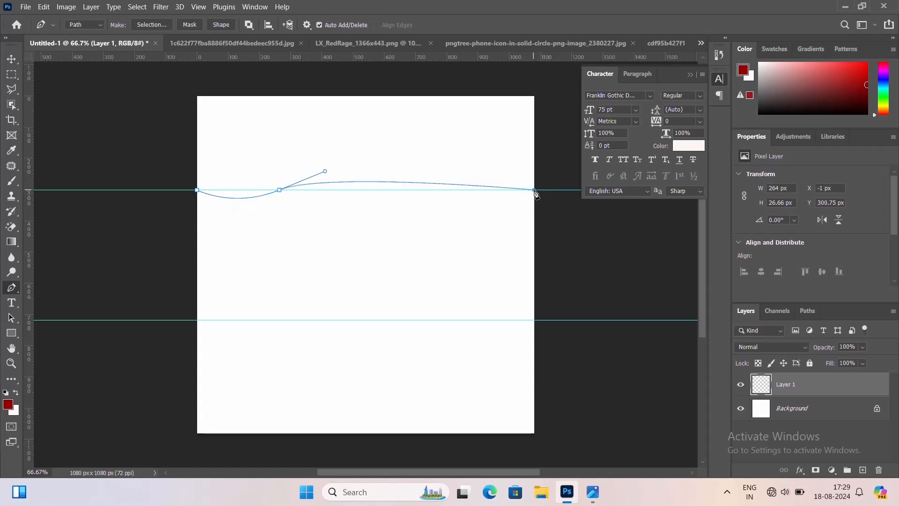
drag(534, 191, 605, 238)
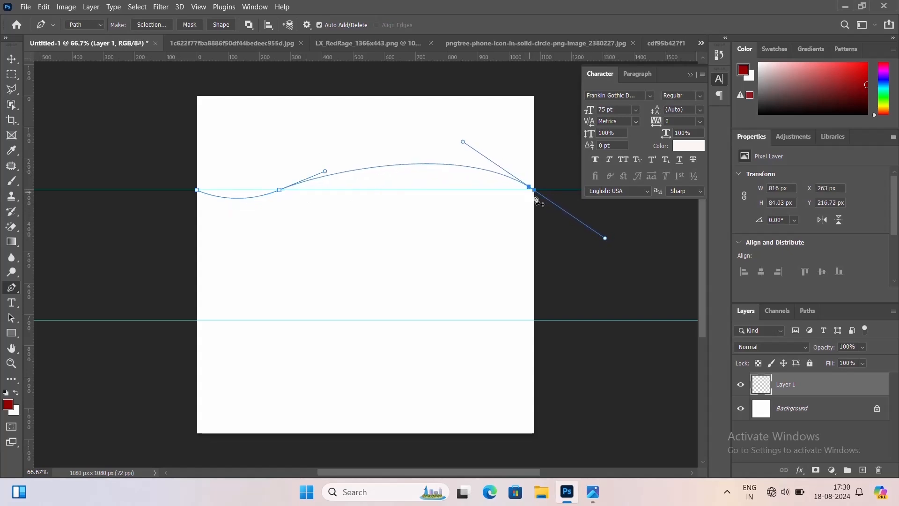
Continue the path down the right edge to the lower guide and curve it back along the lower guide
click(534, 192)
click(535, 321)
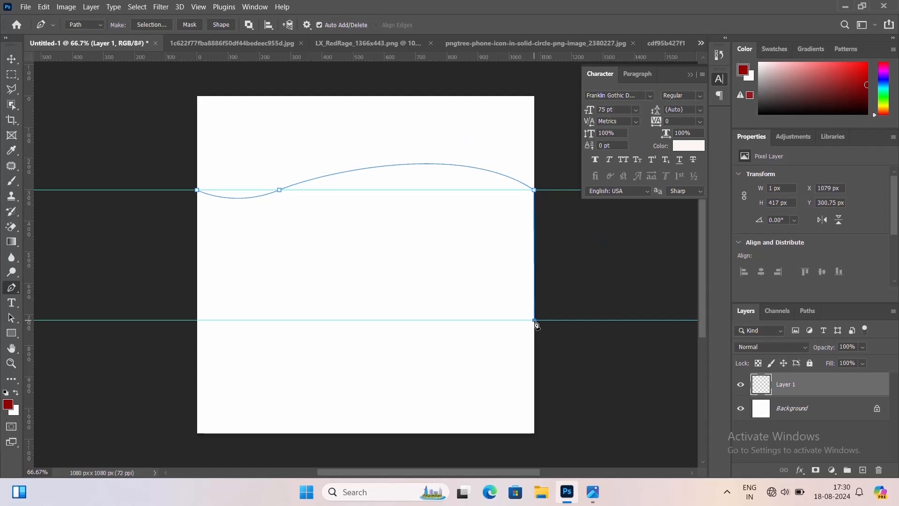
click(280, 321)
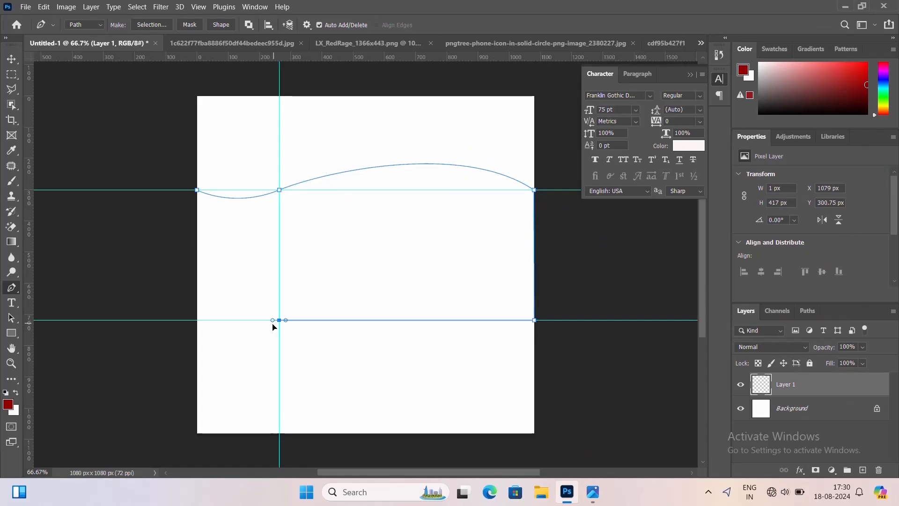
drag(273, 326, 166, 351)
key(ctrl+z)
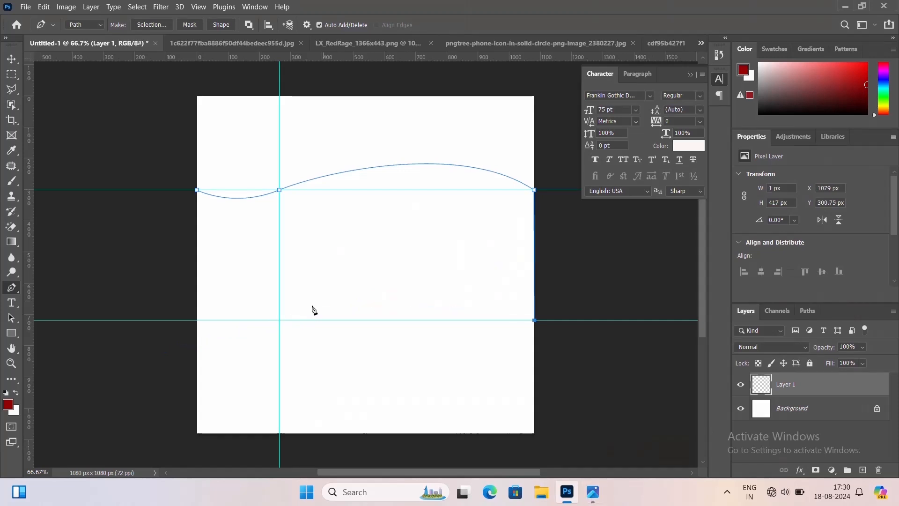
drag(279, 321, 185, 359)
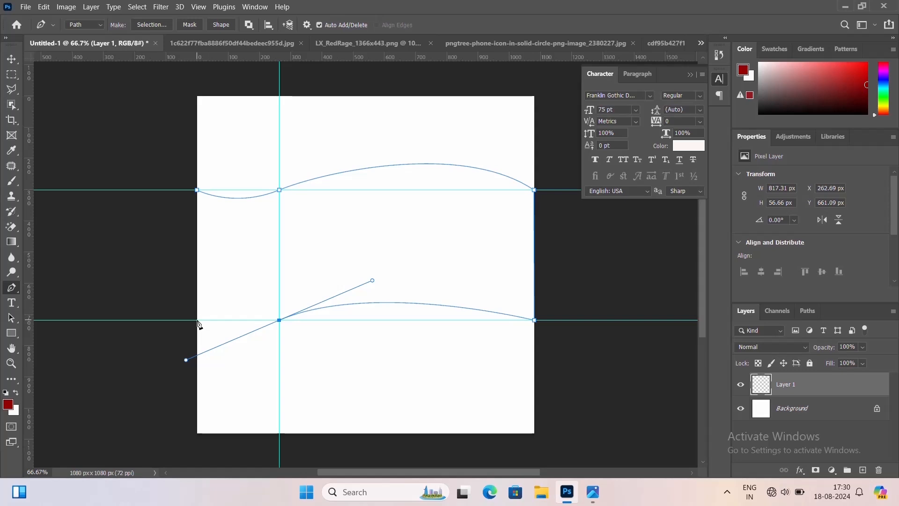
Curve the path's bottom-left end, close it at the starting point, and convert the path to a selection
alt+click(279, 320)
drag(197, 320, 175, 293)
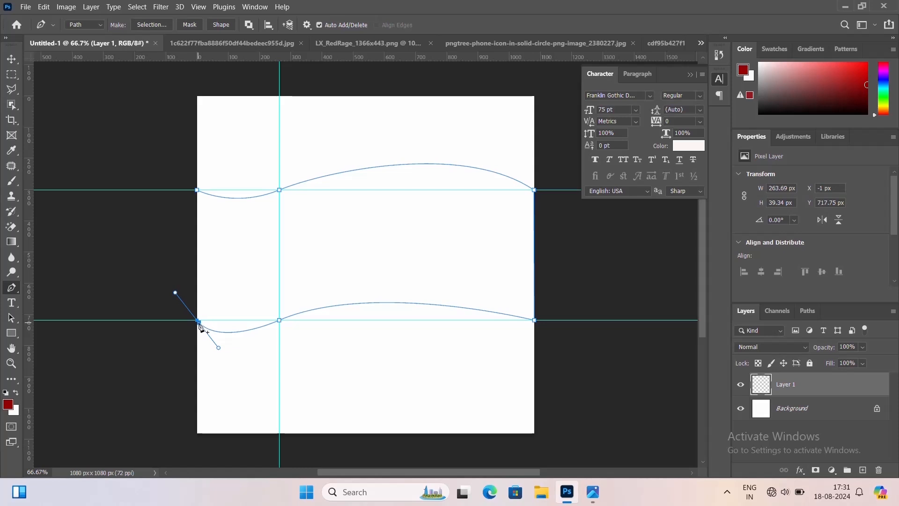
alt+click(197, 321)
click(175, 239)
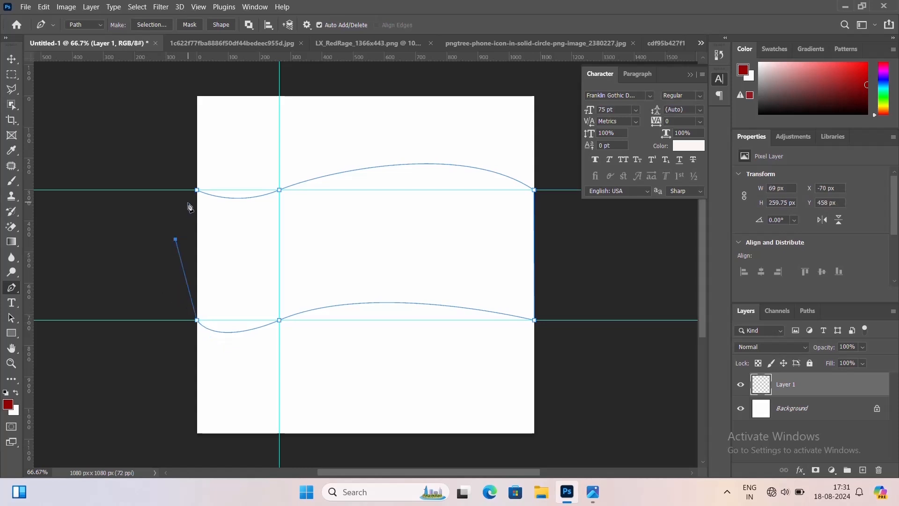
click(188, 203)
click(195, 190)
key(ctrl+Return)
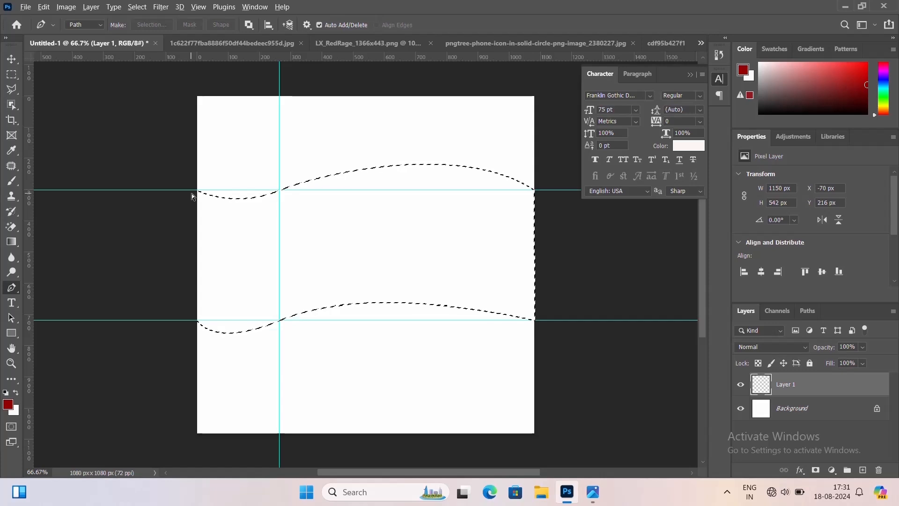
Set the background colour to purple 3817a4
click(14, 411)
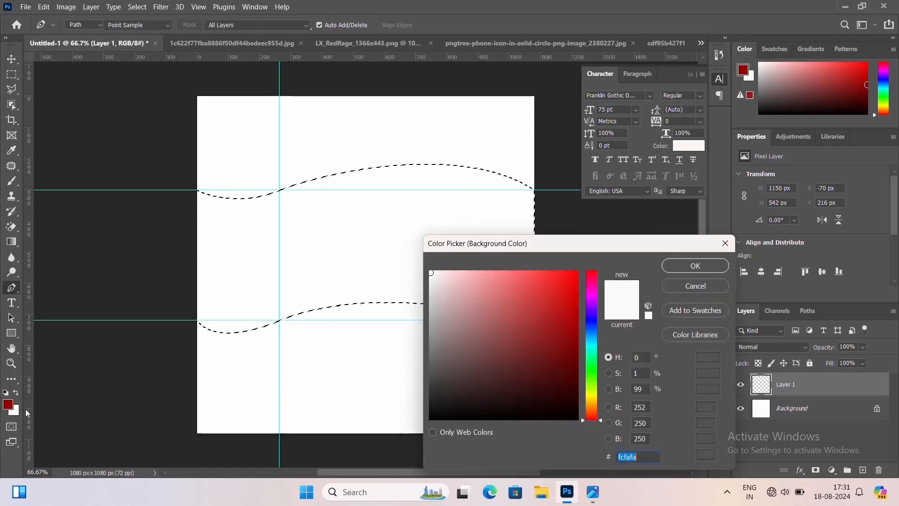
click(593, 310)
click(558, 321)
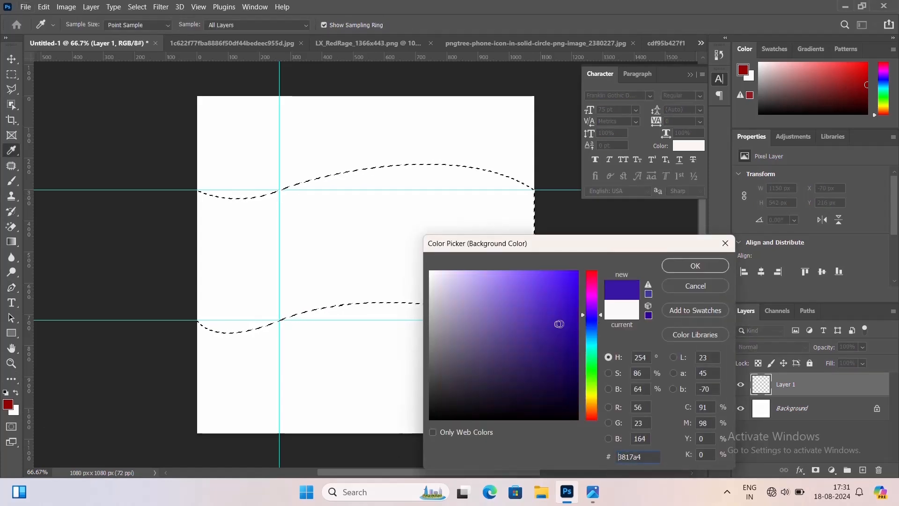
click(709, 262)
Fill the selection with the purple background colour and deselect
key(ctrl+BackSpace)
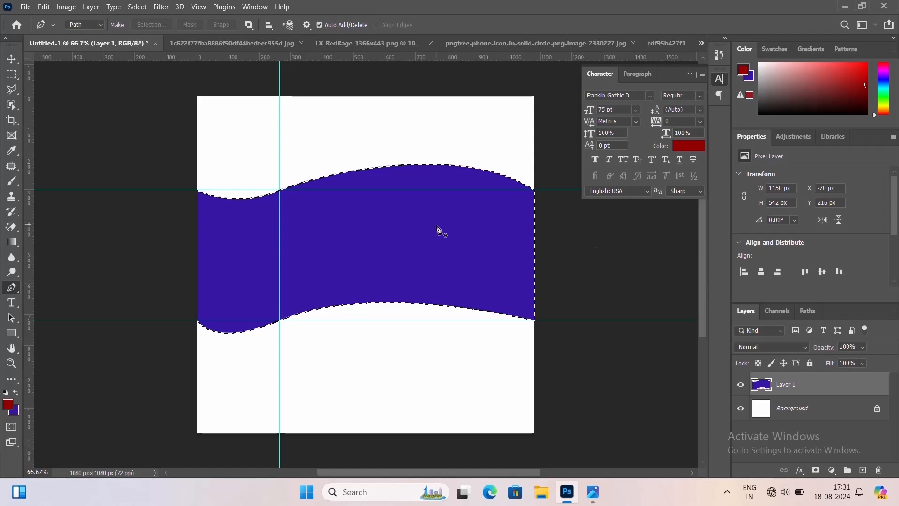
key(ctrl+d)
click(12, 59)
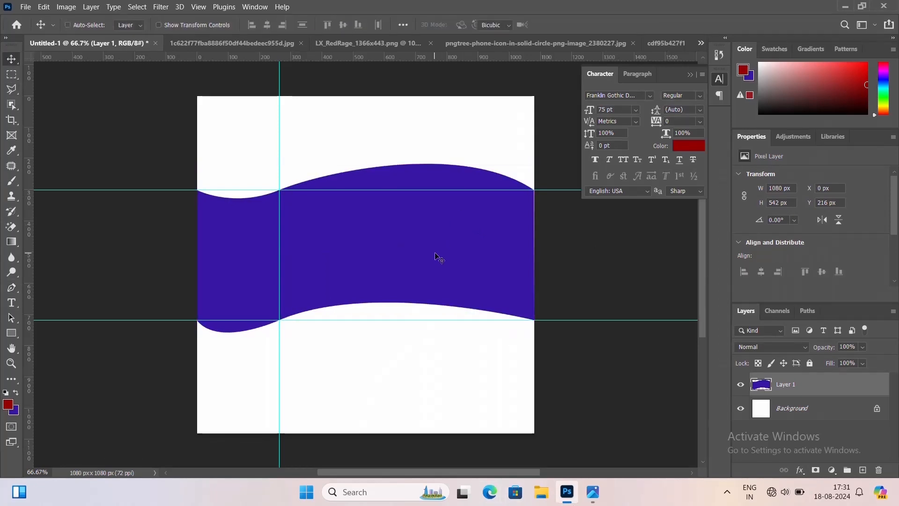
Free-transform the purple wave to about 117% height and nudge it upward
key(ctrl+t)
mouse_move(366, 158)
mouse_down()
mouse_move(366, 141)
mouse_move(381, 173)
mouse_move(365, 142)
mouse_up()
drag(365, 333, 367, 342)
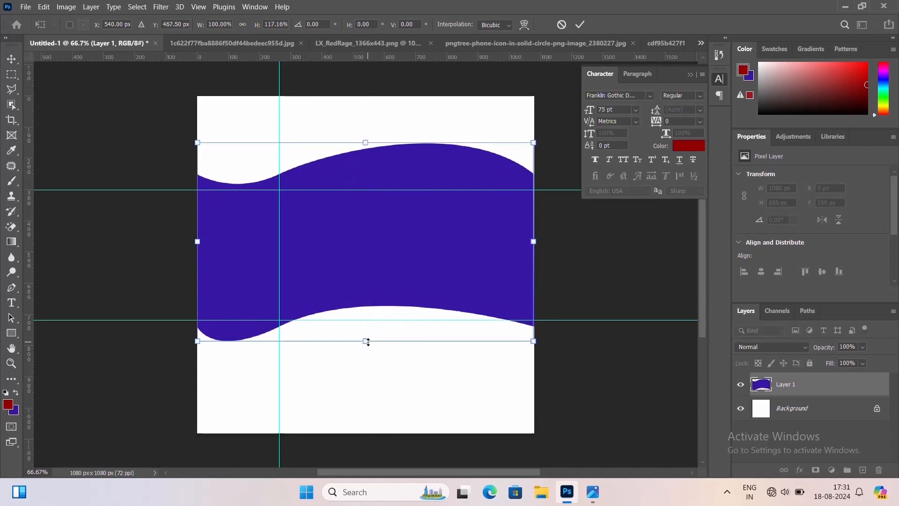
key(Up)
key(Up)
key(Up)
key(Up)
key(Up)
key(Up)
key(Up)
key(Up)
key(Up)
key(Up)
key(Up)
key(Up)
key(Up)
key(Up)
key(Up)
key(Up)
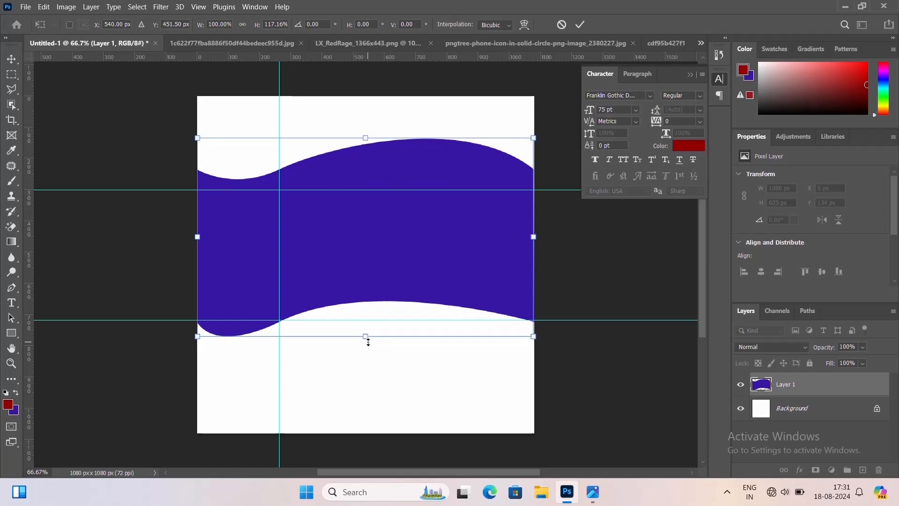
key(Up)
key(Up)
key(Up)
key(Up)
key(Up)
key(Up)
key(Up)
key(Up)
key(Up)
key(Up)
key(Up)
key(Up)
key(Up)
key(Up)
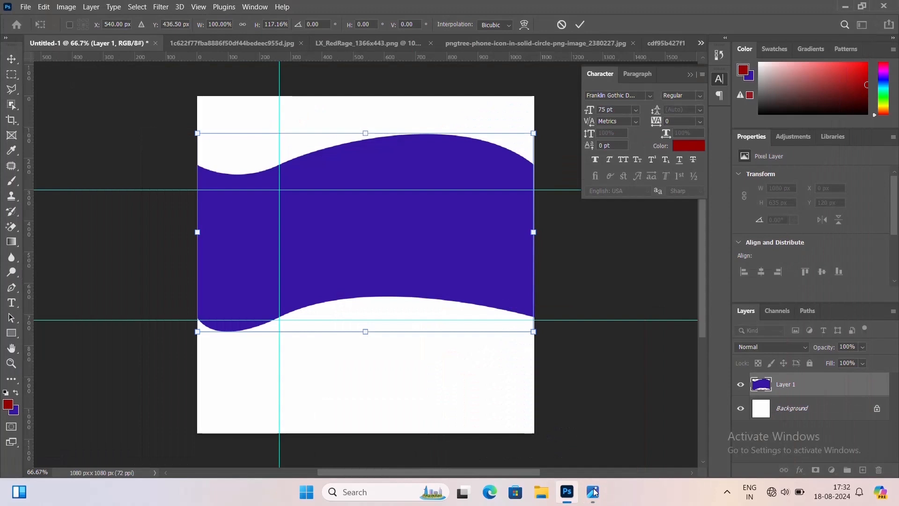
key(Up)
key(Up)
key(Up)
key(Up)
key(Up)
key(Up)
key(Up)
key(Up)
key(Up)
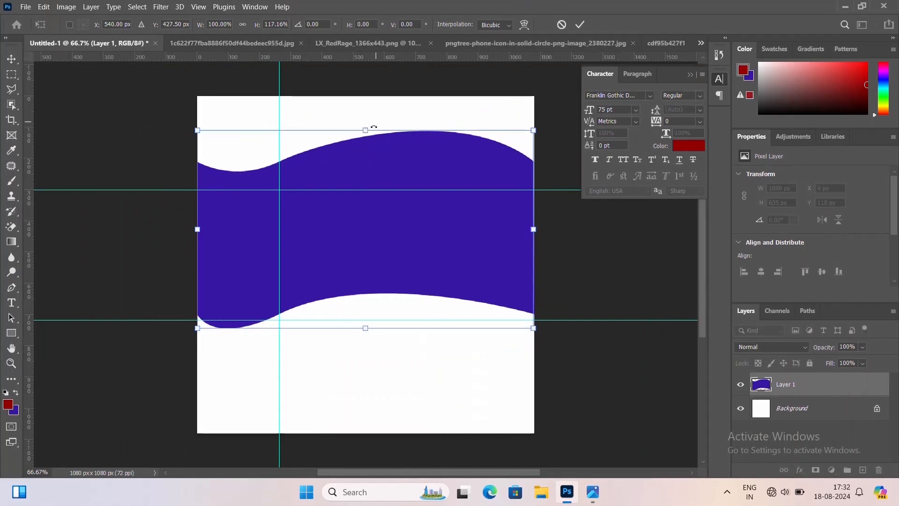
Stretch the wave further to about 126% height and apply the transform
drag(364, 127, 363, 119)
drag(366, 327, 366, 333)
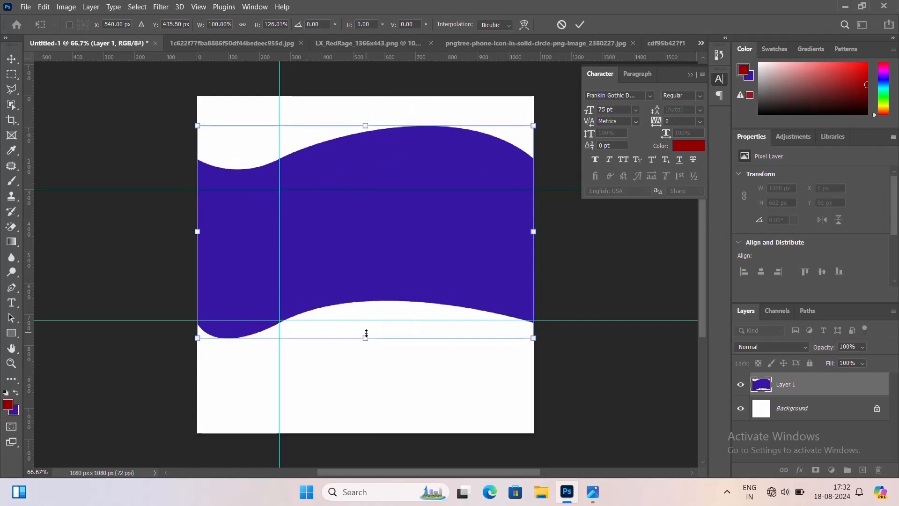
key(Return)
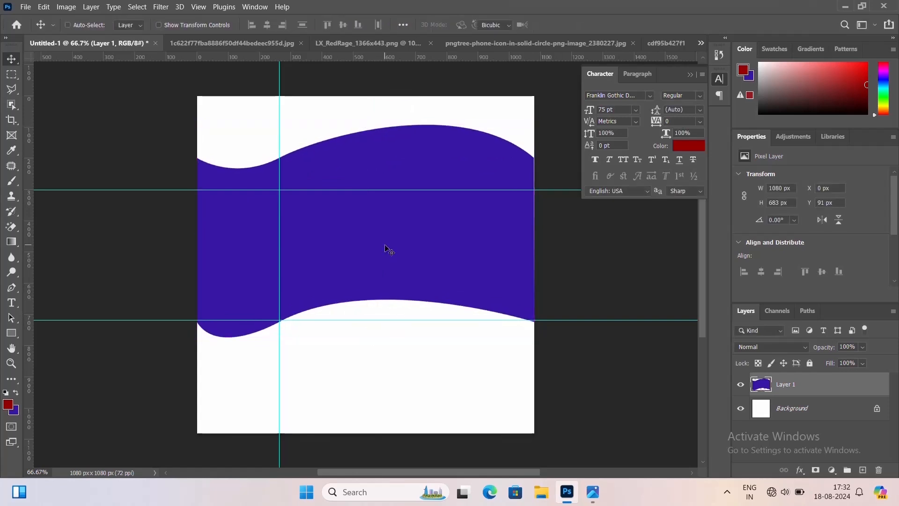
Transform the wave again, raising its bottom edge slightly, and apply
key(ctrl+t)
drag(363, 336, 367, 333)
key(Return)
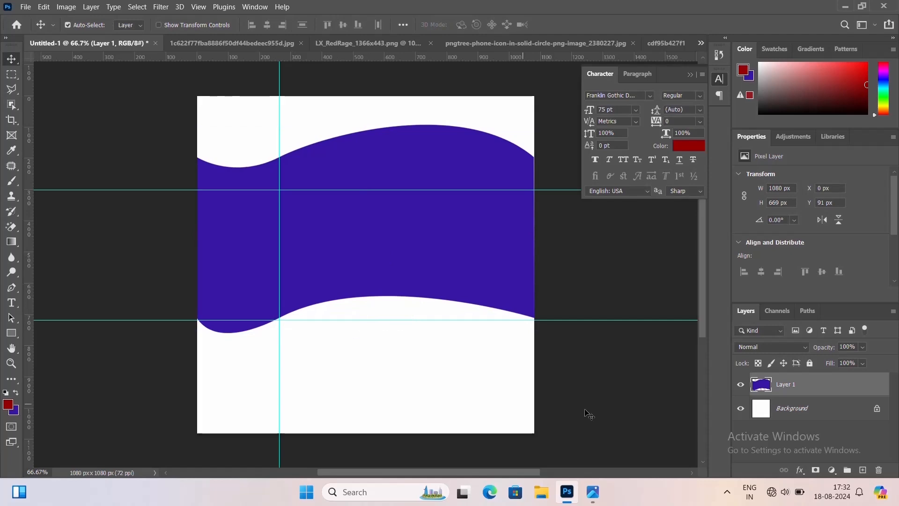
Drag the city photo from the 1c622f77fba8886f50df44bedeec955d.jpg document into Untitled-1 and close its floating window
click(220, 42)
drag(226, 42, 557, 108)
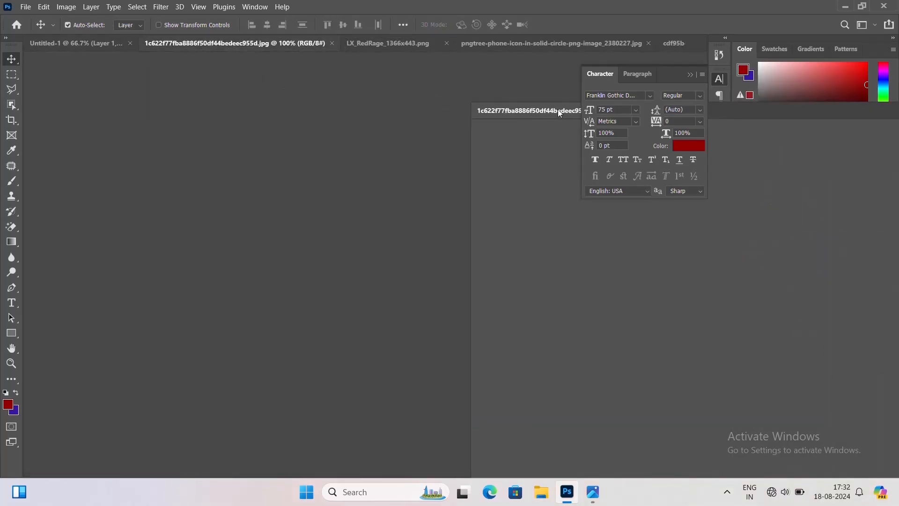
drag(607, 250, 380, 231)
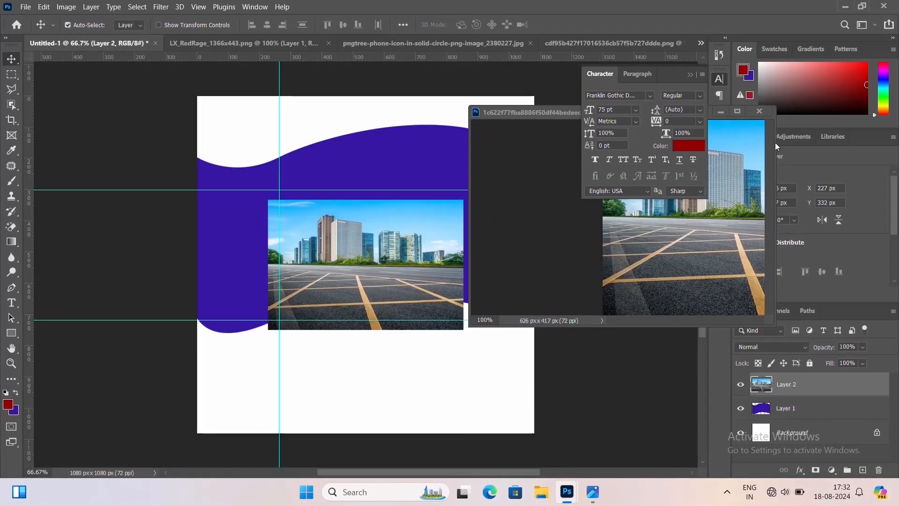
click(765, 111)
Scale the photo up to cover the full width of the canvas and the wave, then apply
key(ctrl+t)
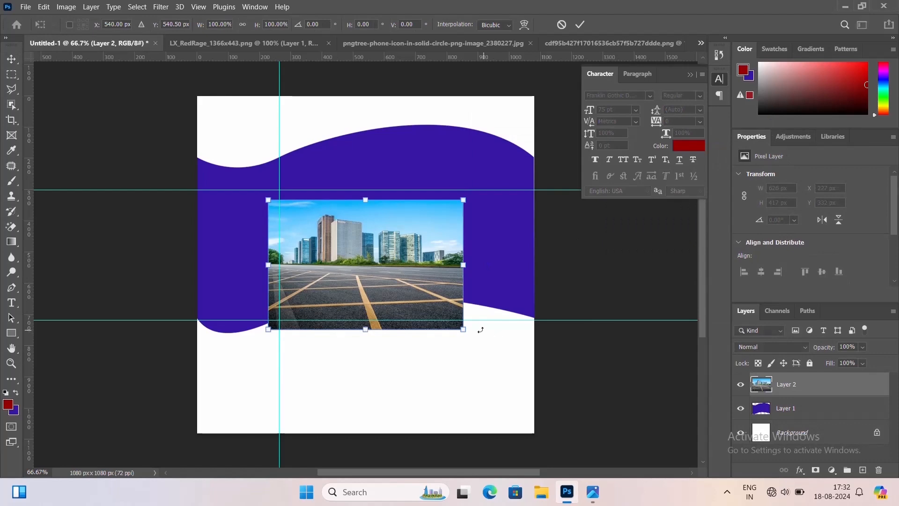
drag(478, 340, 538, 370)
drag(497, 310, 495, 276)
key(Return)
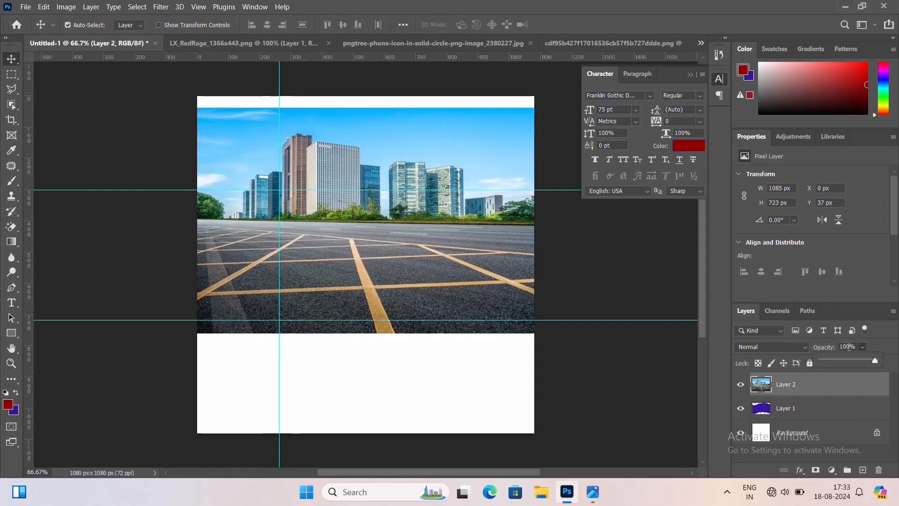
Lower the photo layer's opacity to 50% and nudge the photo down to line it up over the wave
click(848, 346)
text(50)
key(Return)
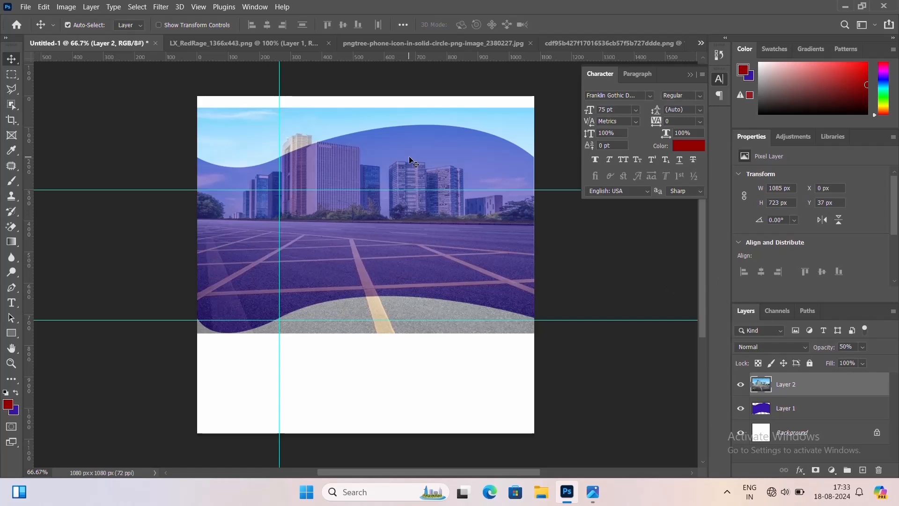
key(Down)
key(Down)
key(Down)
key(Down)
key(shift+Down)
key(shift+Down)
key(shift+Down)
key(shift+Down)
key(shift+Down)
key(shift+Down)
key(shift+Down)
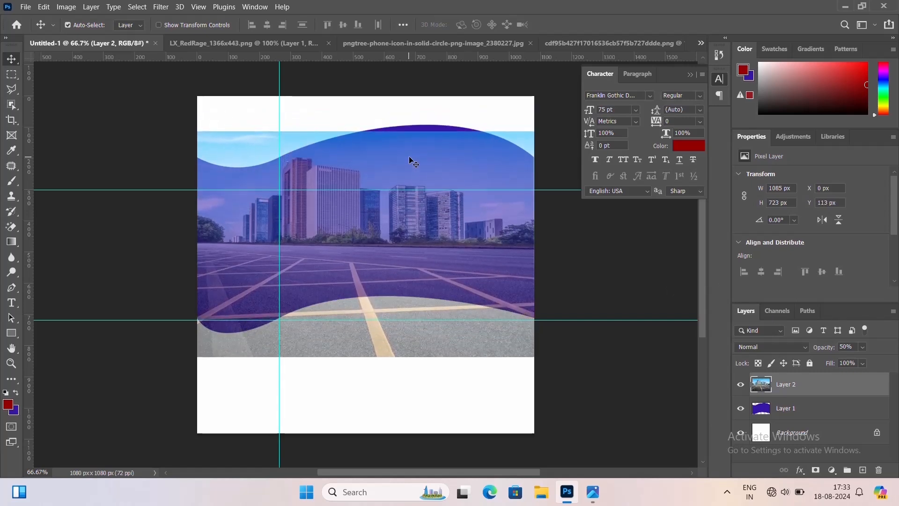
key(Up)
key(Up)
key(Up)
key(Up)
key(Up)
key(Up)
key(Up)
key(Up)
key(Up)
key(Up)
key(Up)
key(Up)
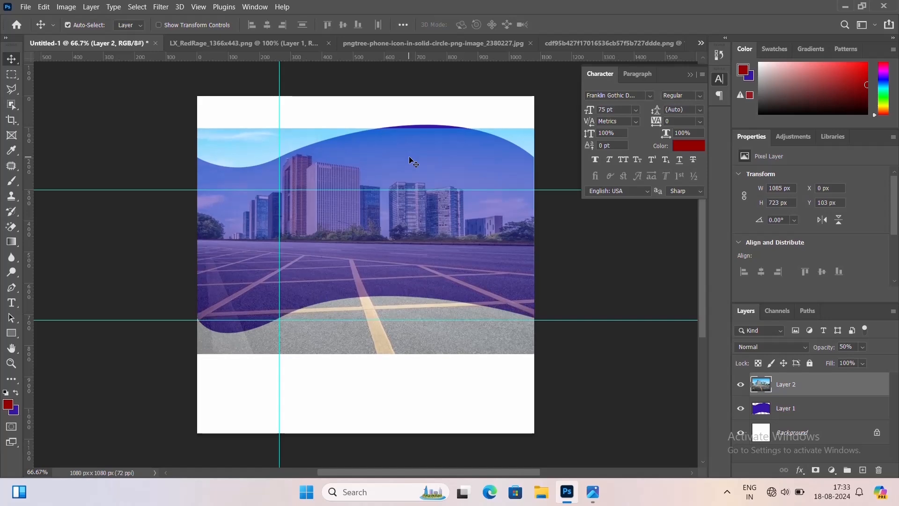
key(Up)
key(Up)
key(Up)
key(Up)
key(Up)
key(Up)
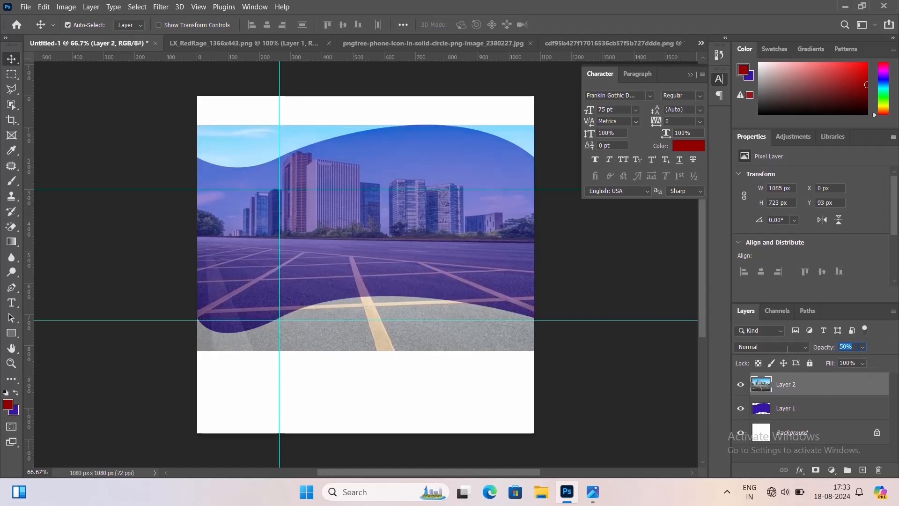
Set the photo layer's opacity back to 100%
text(100)
key(Return)
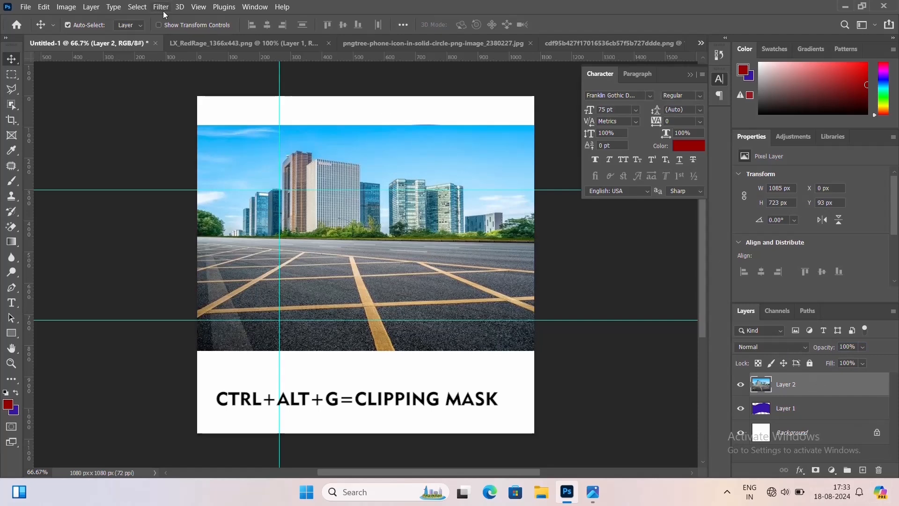
Create a clipping mask of the photo onto the wave layer and nudge the photo up slightly
click(91, 6)
click(167, 200)
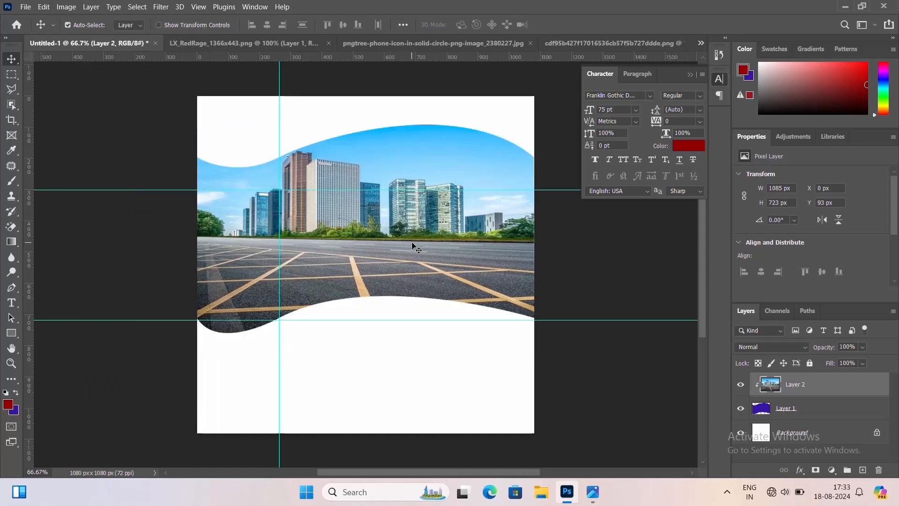
key(Up)
key(Up)
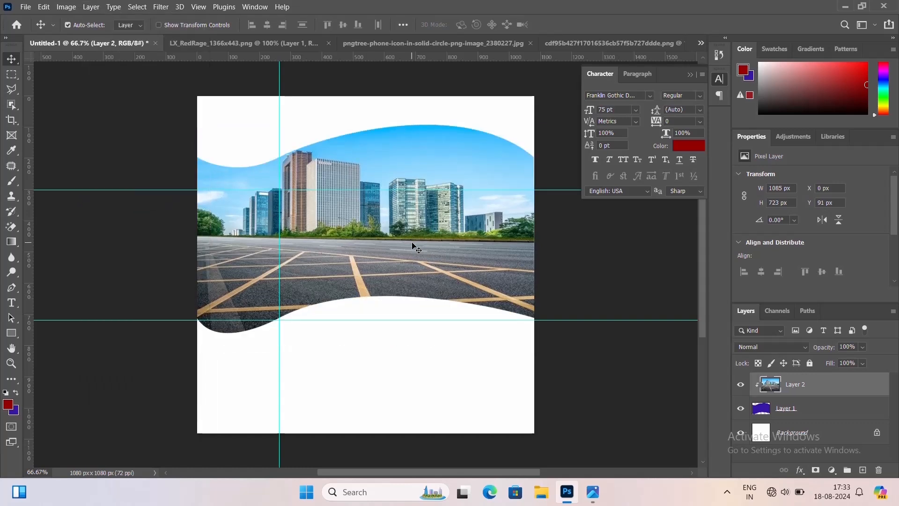
Load the wave shape as a selection and fill a new layer above the photo with dark red, then deselect
click(803, 411)
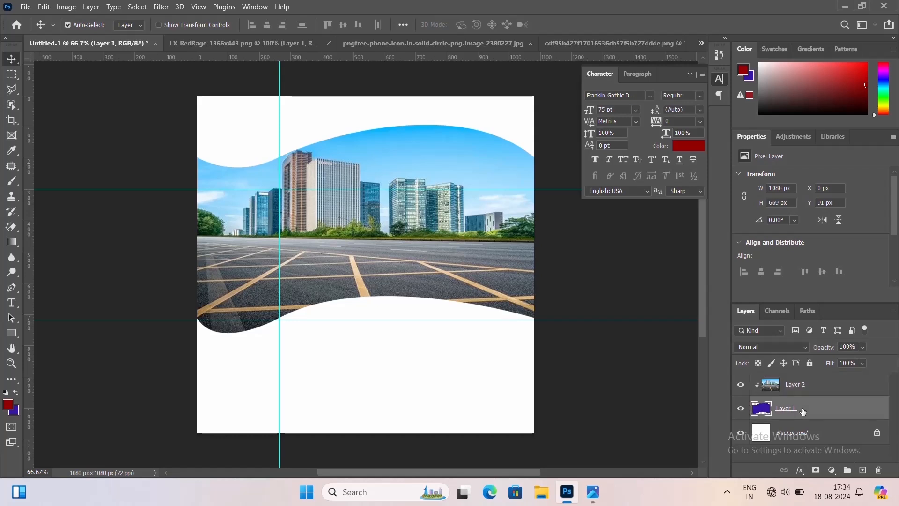
right_click(765, 411)
click(830, 206)
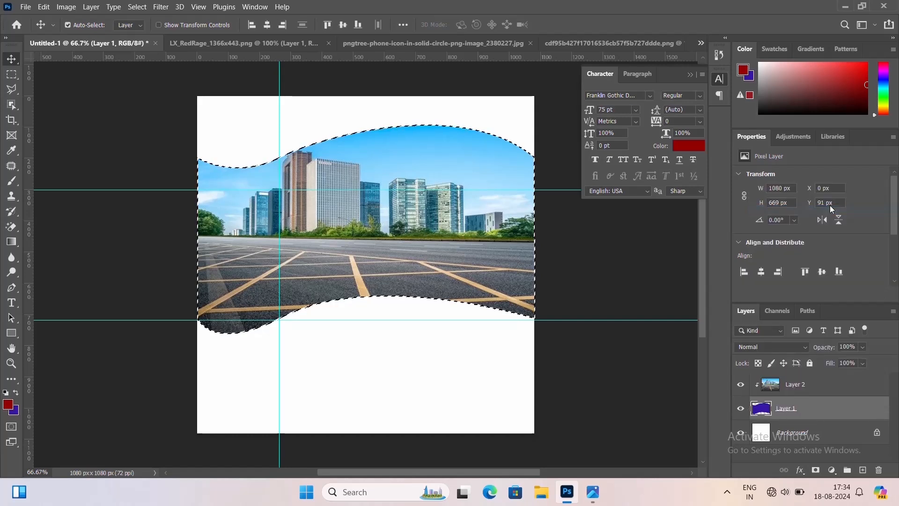
click(809, 375)
key(ctrl+shift+n)
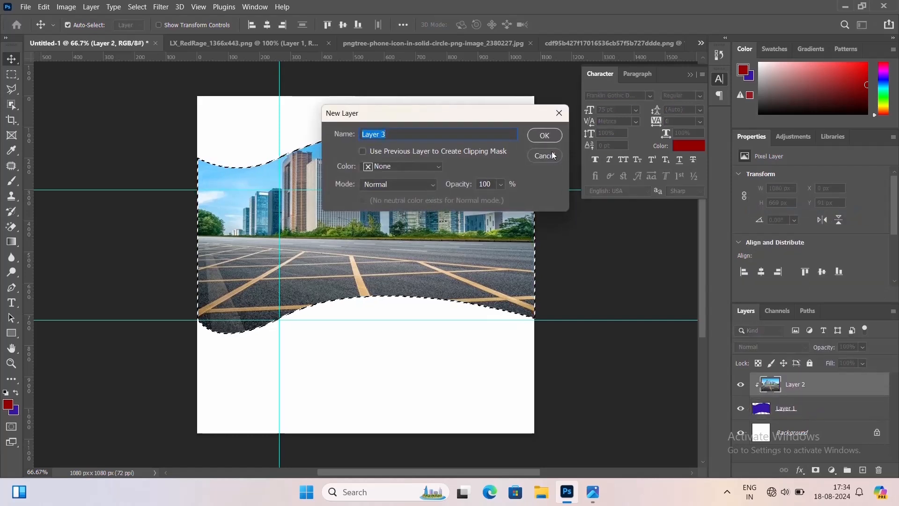
click(549, 137)
key(alt+BackSpace)
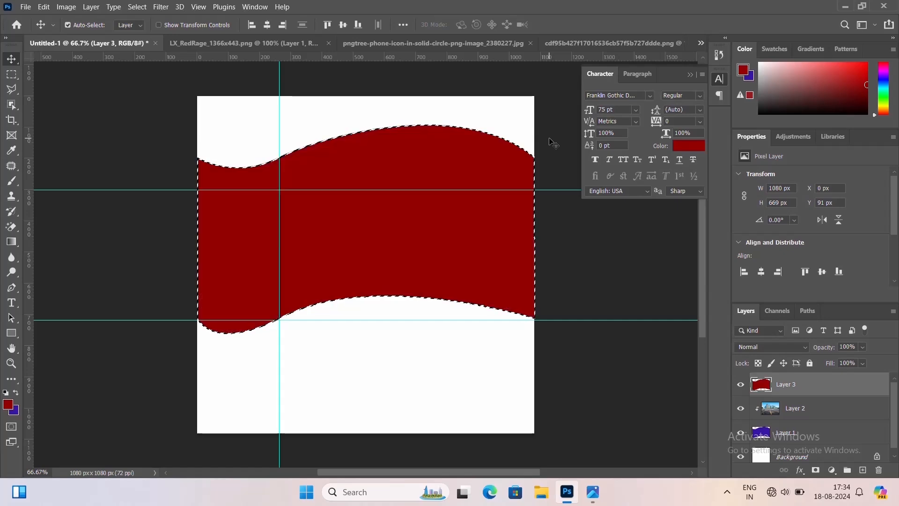
key(ctrl+d)
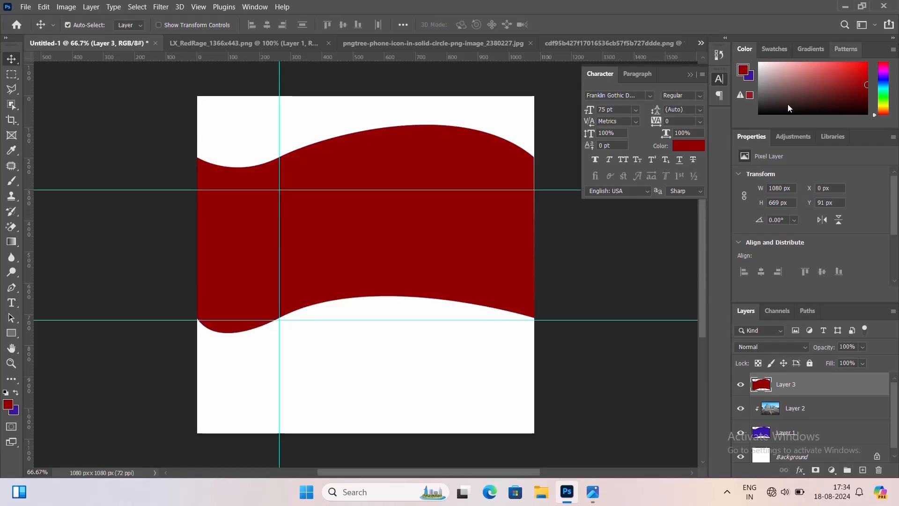
Set the red fill layer's blend mode to Multiply
click(796, 349)
click(767, 226)
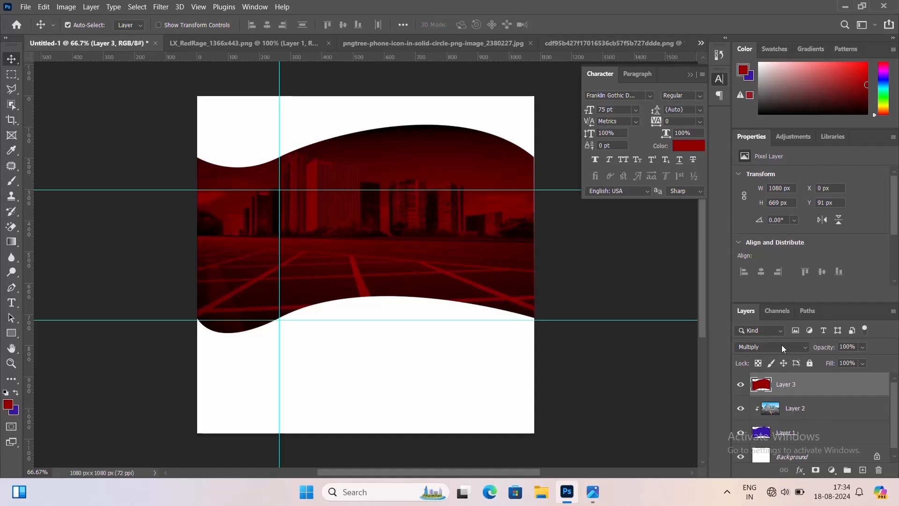
Bring the LX_RedRage car image into the design as a new layer and close its window
click(268, 41)
drag(268, 41, 535, 114)
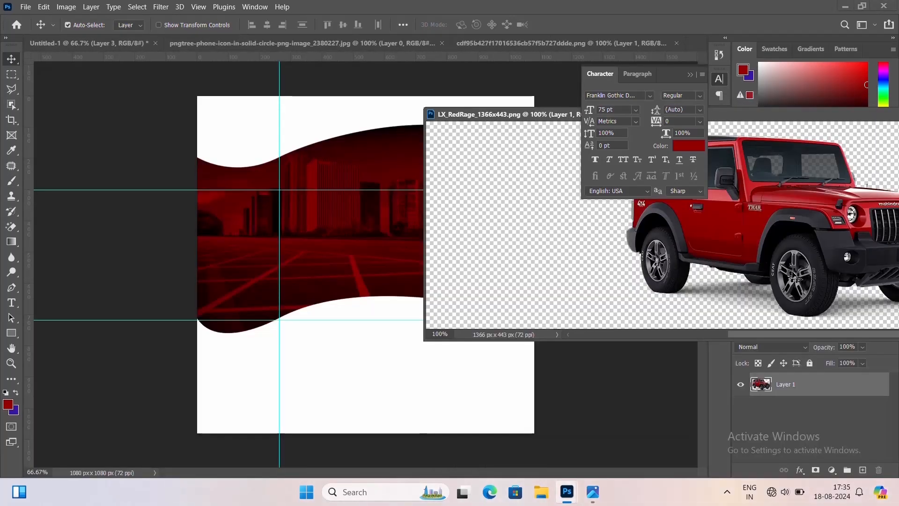
drag(789, 238, 358, 295)
drag(827, 115, 618, 160)
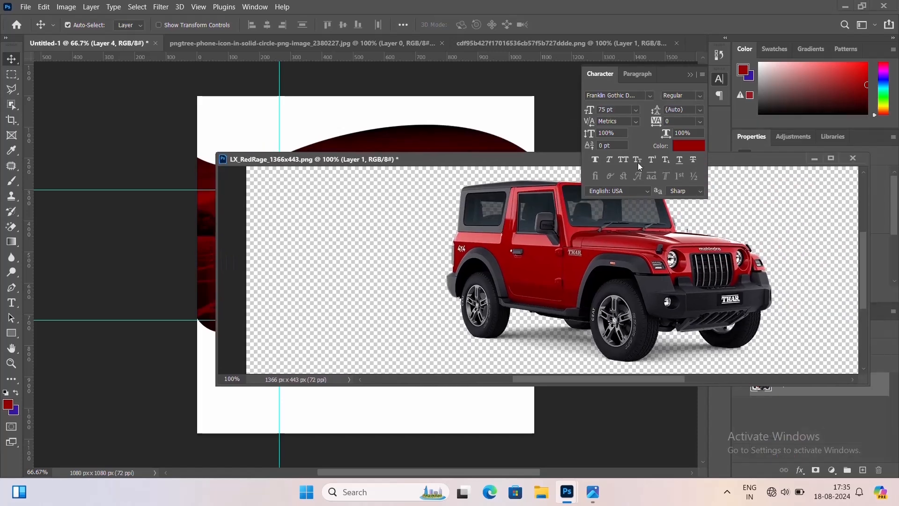
click(858, 158)
click(475, 191)
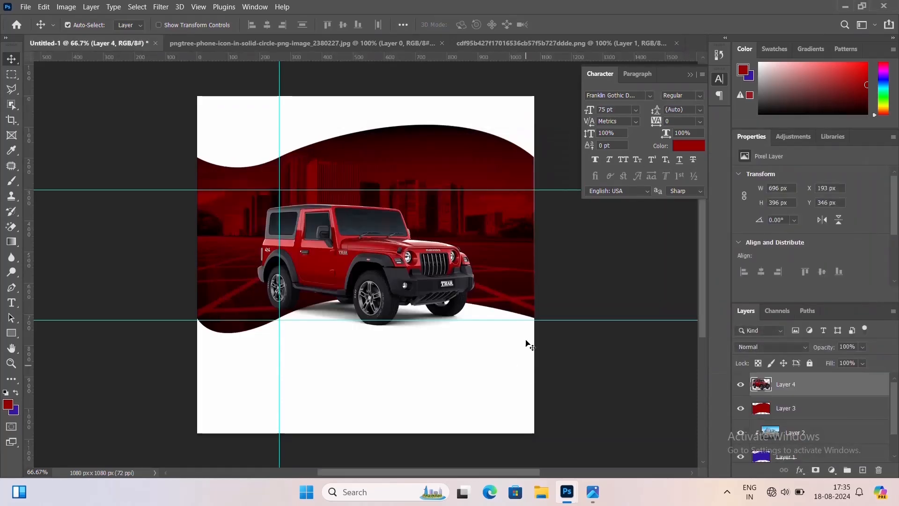
Move the car down and scale it up to about 887 px wide over the lower edge of the wave
drag(360, 267, 354, 310)
key(ctrl+t)
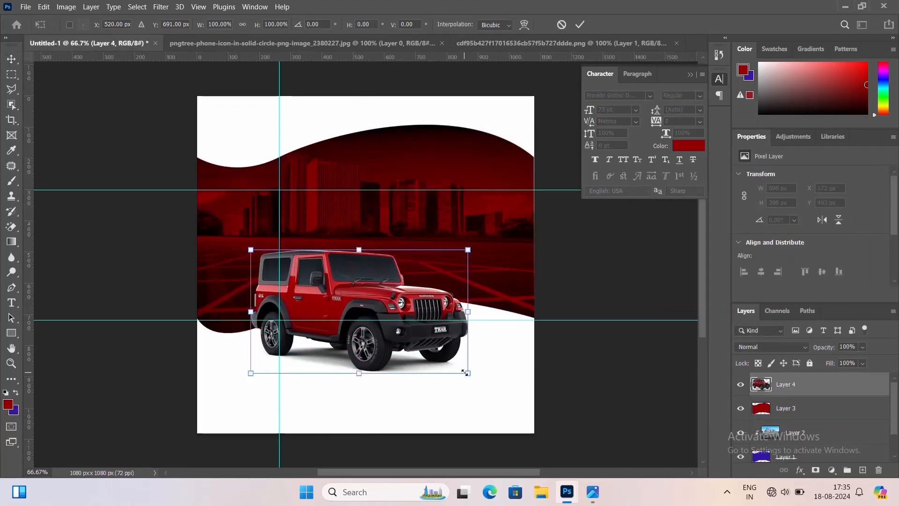
drag(465, 372, 503, 392)
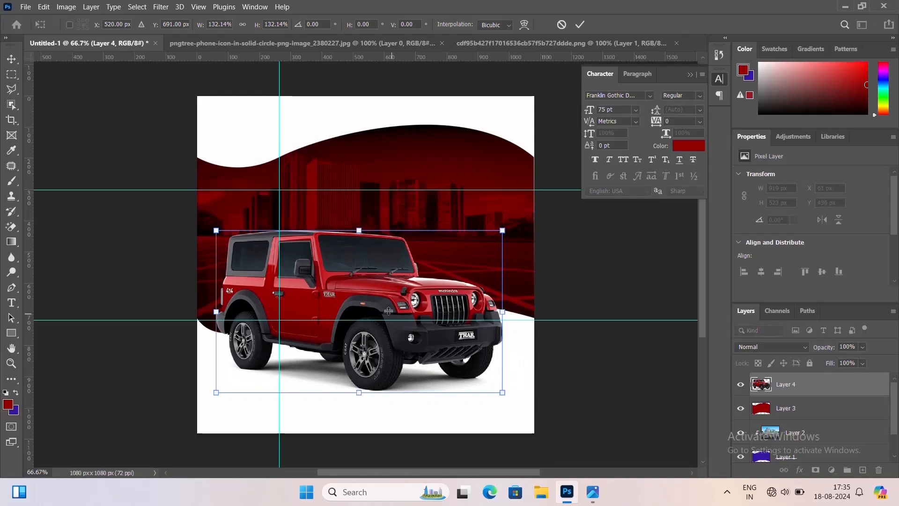
drag(388, 311, 373, 332)
drag(435, 332, 457, 327)
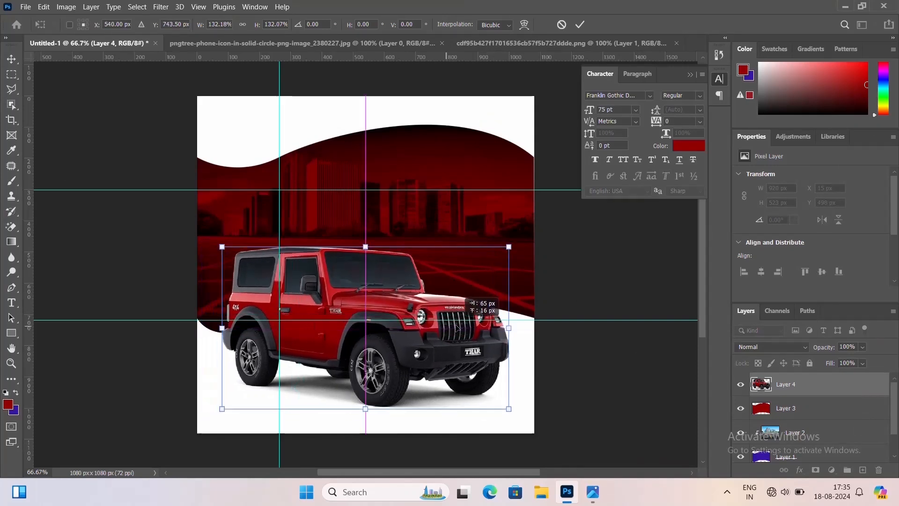
drag(513, 410, 528, 421)
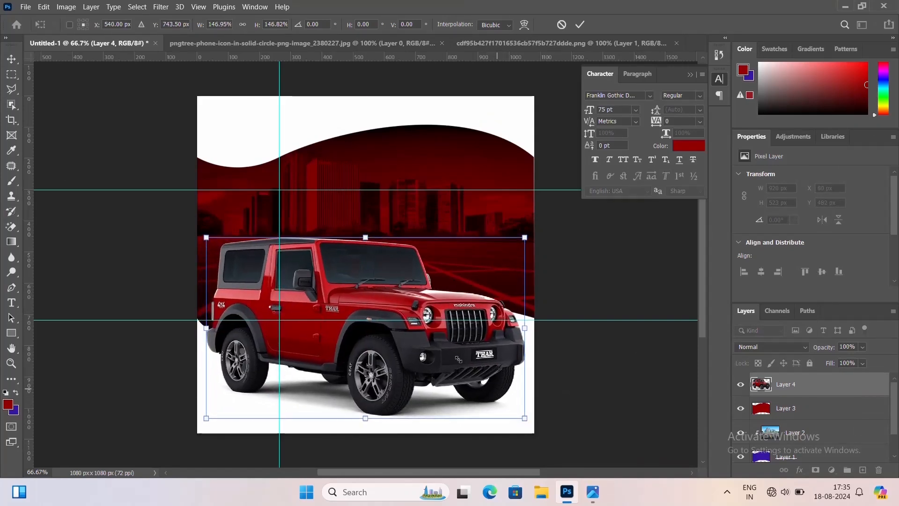
drag(435, 341, 426, 341)
drag(515, 418, 490, 411)
key(Return)
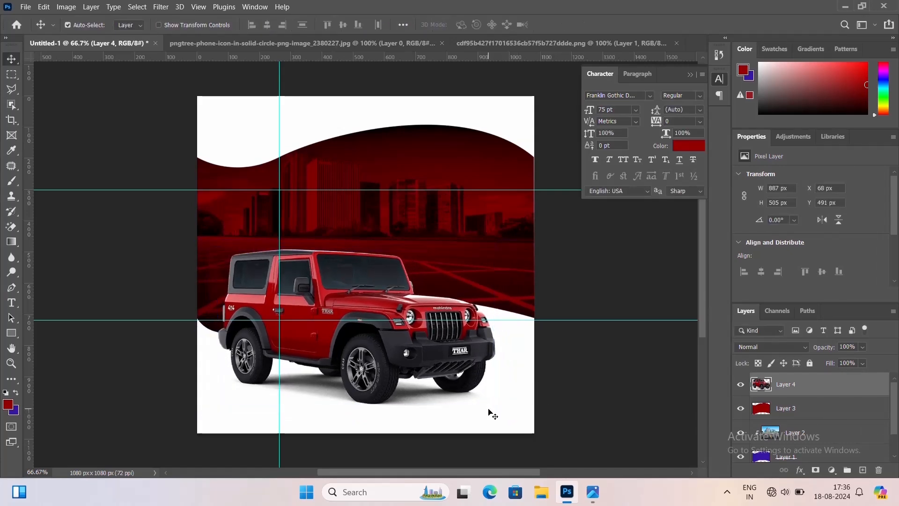
Nudge the car slightly to the left
key(Left)
key(Left)
key(Left)
key(Left)
key(Left)
key(Left)
key(Left)
key(Left)
key(Left)
key(Left)
key(Left)
key(Left)
key(Left)
key(Left)
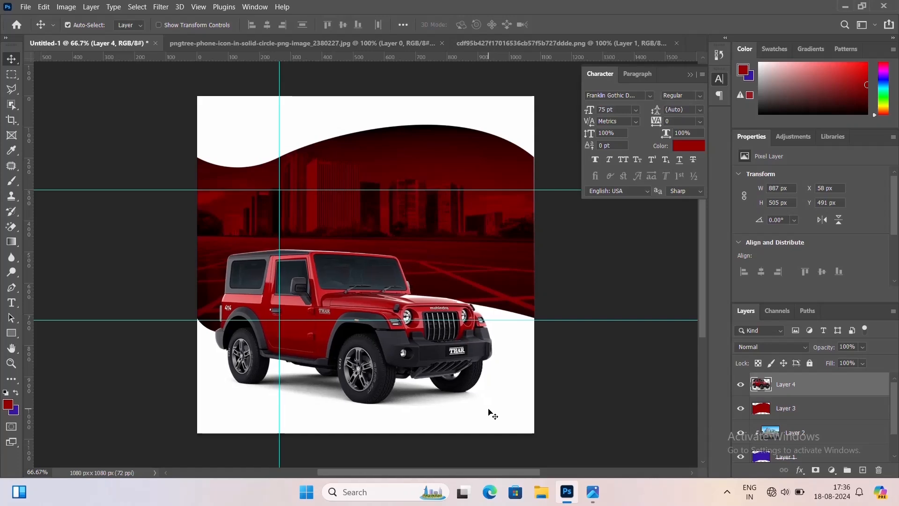
key(Up)
key(Up)
key(Up)
key(Up)
key(Up)
key(Up)
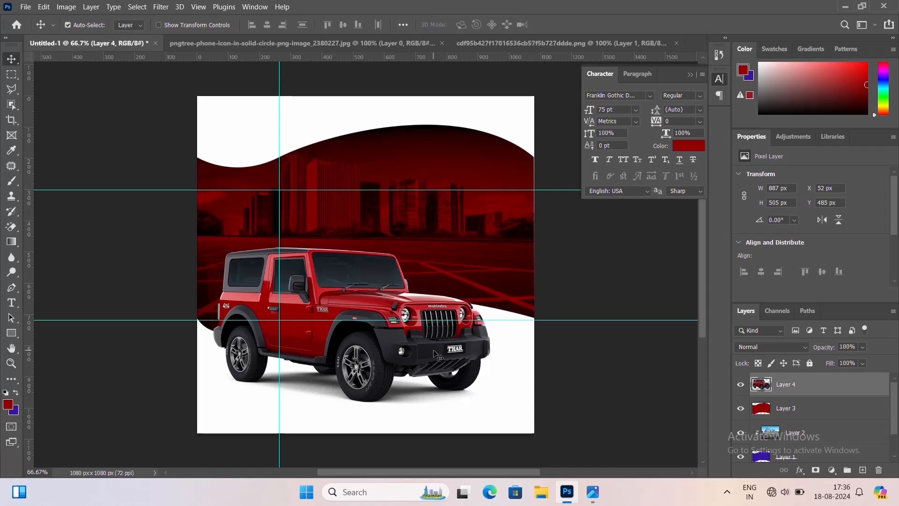
key(Down)
key(Down)
key(Down)
key(Down)
key(Down)
key(Down)
Scale the car up slightly to about 925 px wide and nudge it upward
key(ctrl+r)
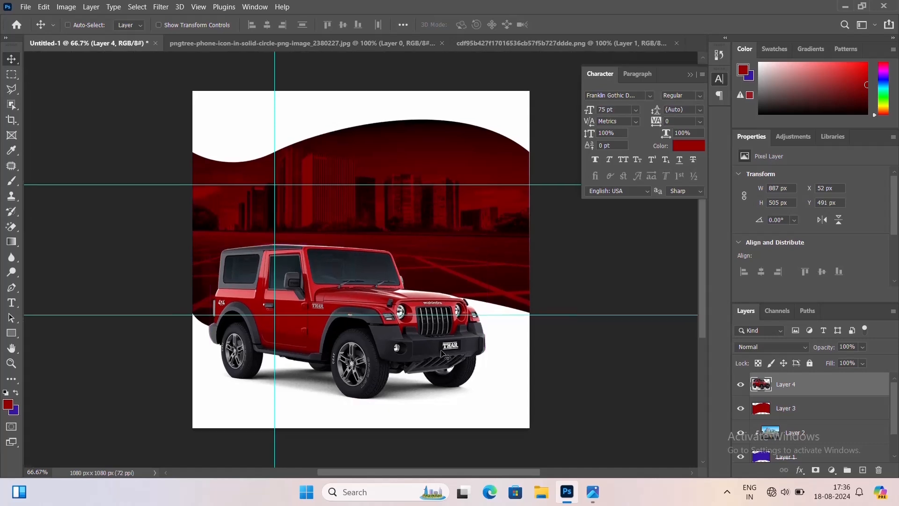
key(ctrl+t)
drag(484, 401, 490, 404)
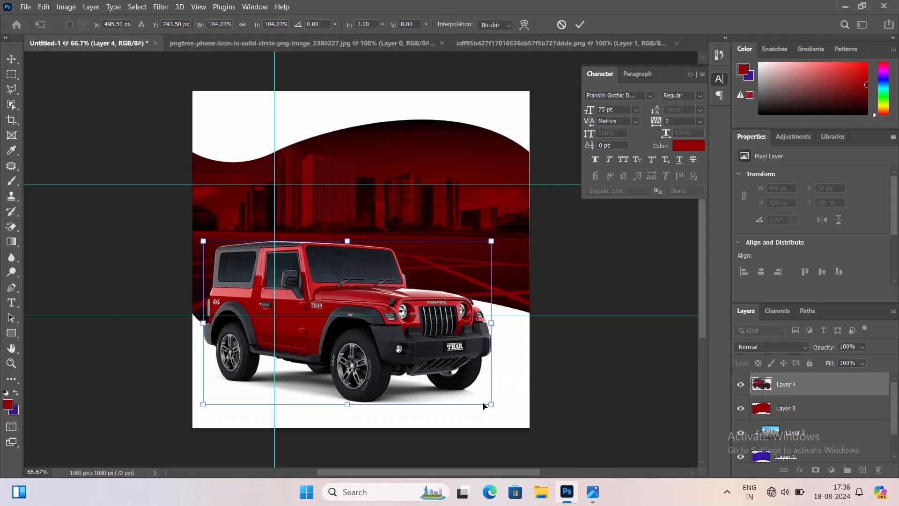
key(Up)
key(Up)
key(Up)
key(Up)
key(Up)
key(Up)
key(Up)
key(Up)
key(Up)
key(Up)
key(Up)
key(Up)
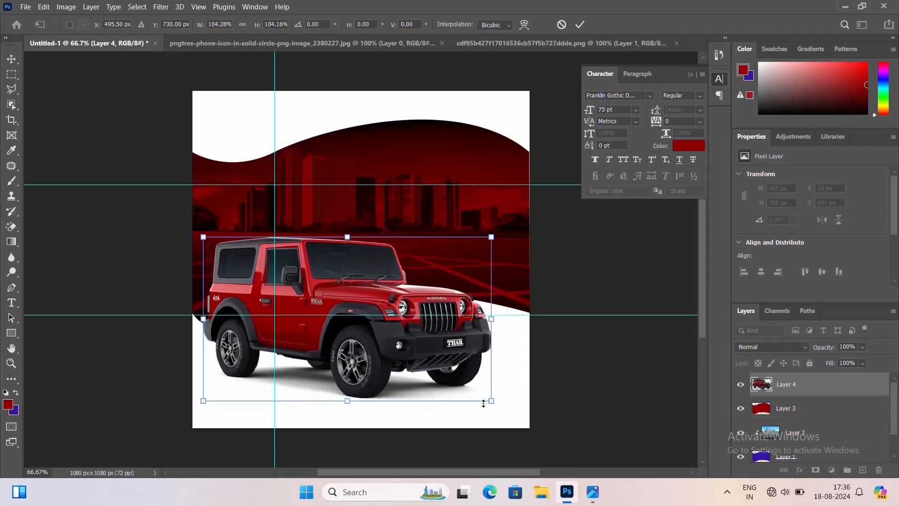
key(Up)
key(Up)
key(Up)
key(Up)
key(Return)
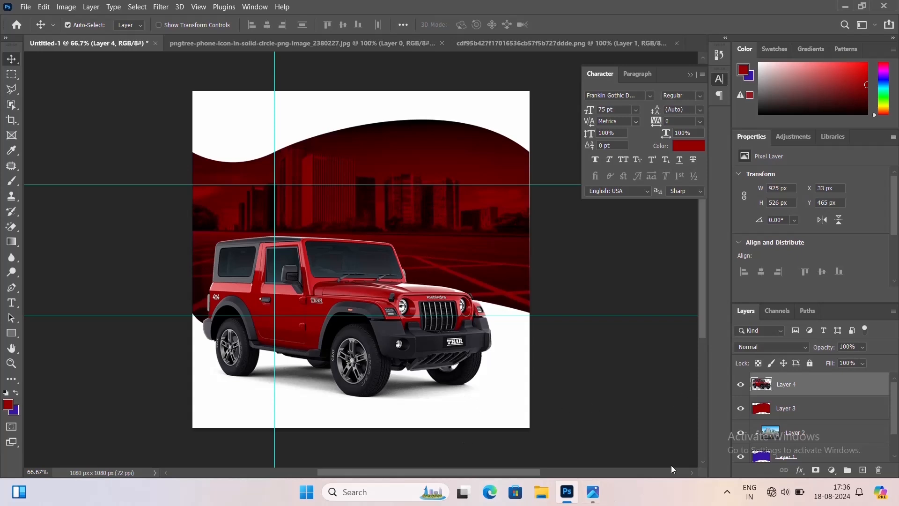
Create a new empty layer and move the upper guide down to the car's bumper level
key(ctrl+shift+n)
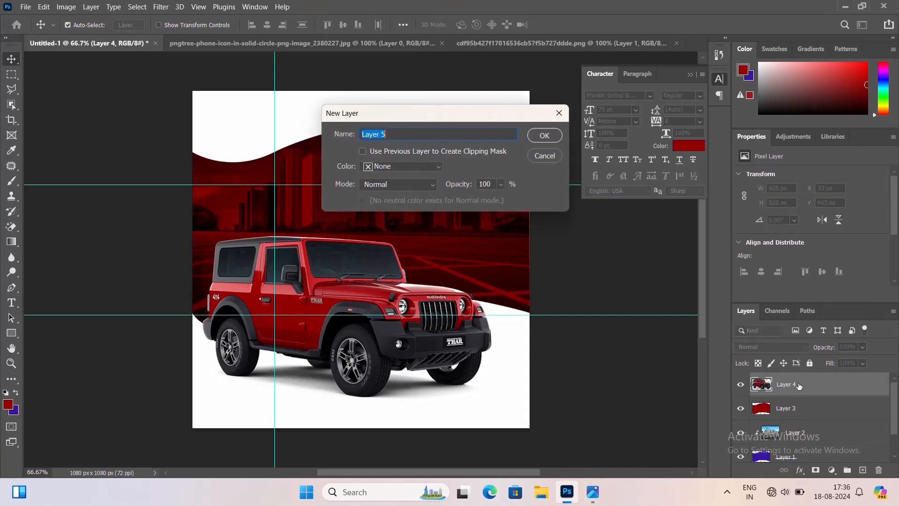
key(Return)
click(12, 287)
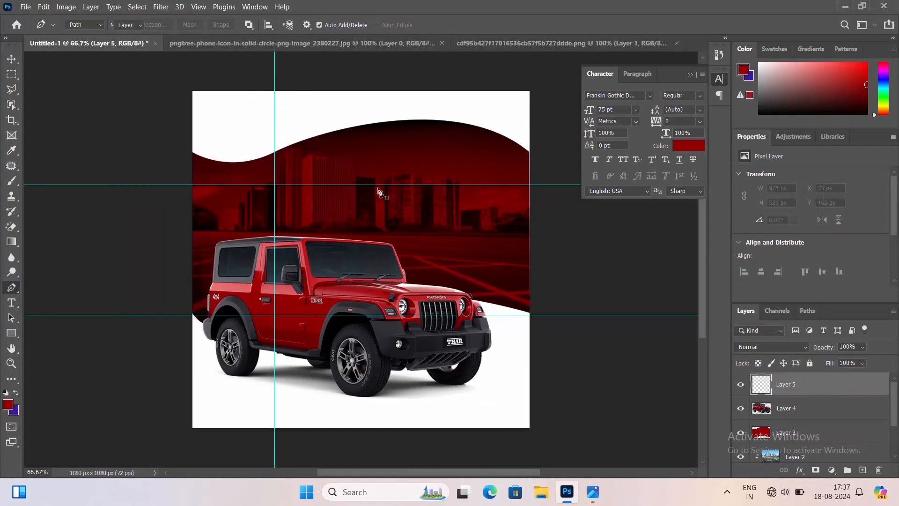
key(v)
drag(391, 185, 400, 351)
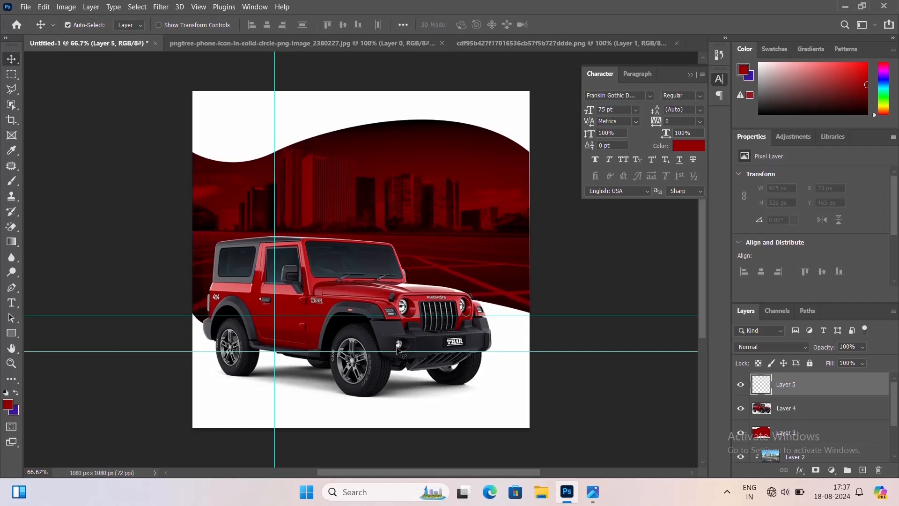
Begin a Pen path with anchors at the canvas's right edge and beneath the car's front bumper
click(11, 288)
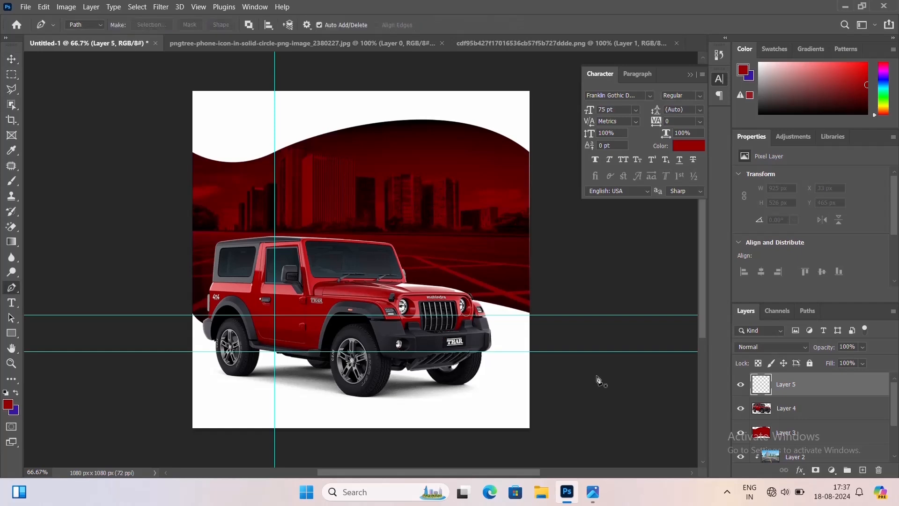
click(528, 351)
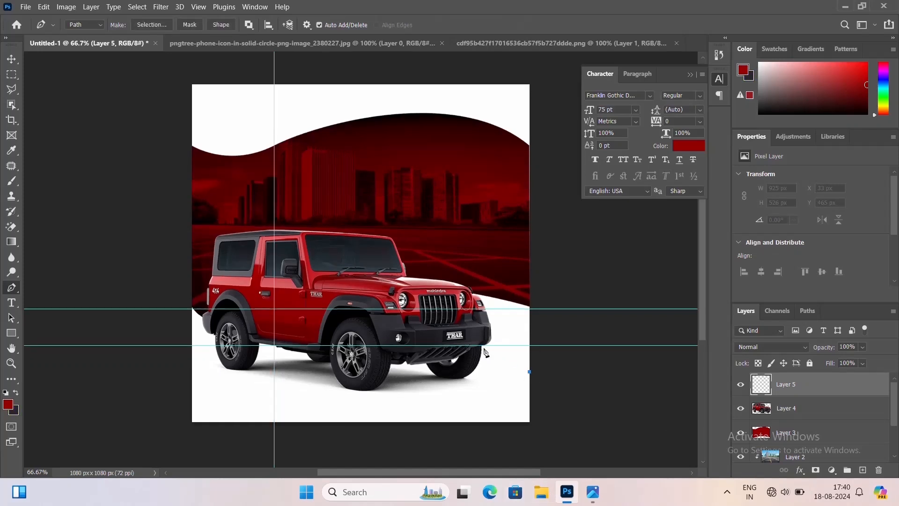
click(481, 346)
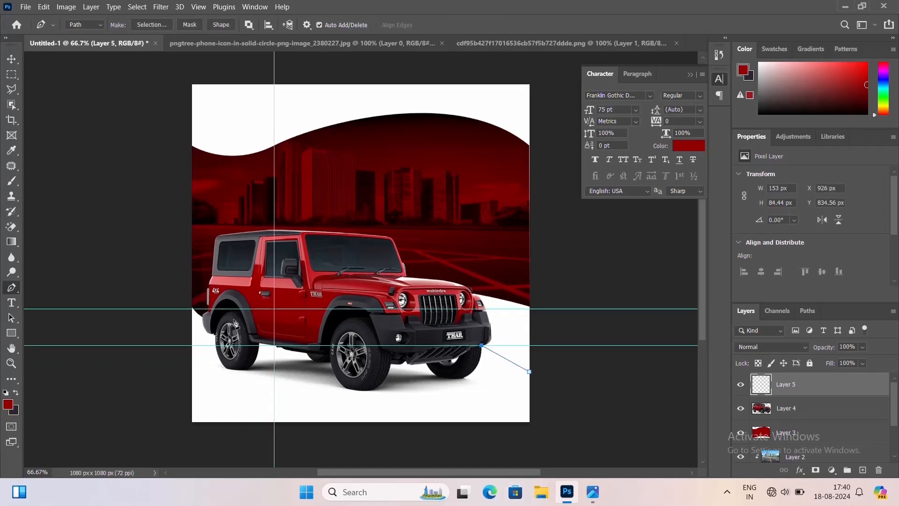
key(ctrl+z)
key(ctrl+z)
key(ctrl+plus)
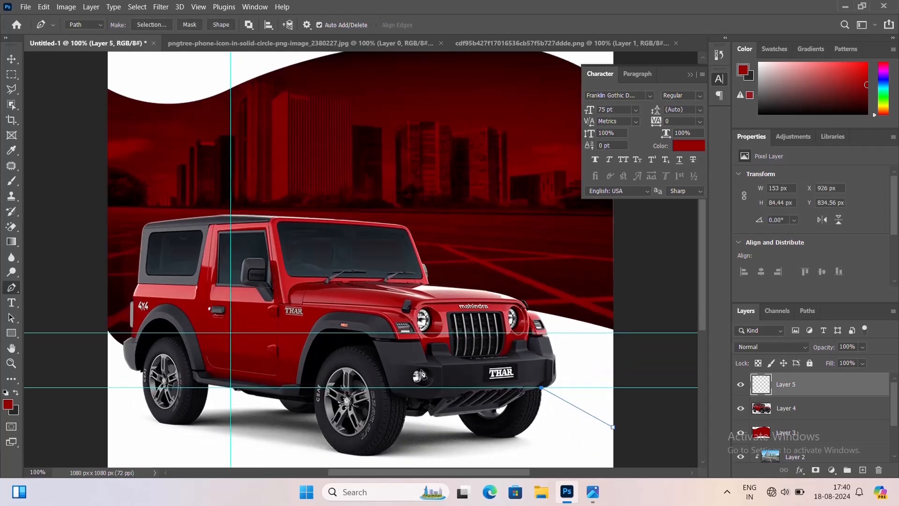
Extend the Pen path with an anchor under the car's body behind the front wheel
click(347, 358)
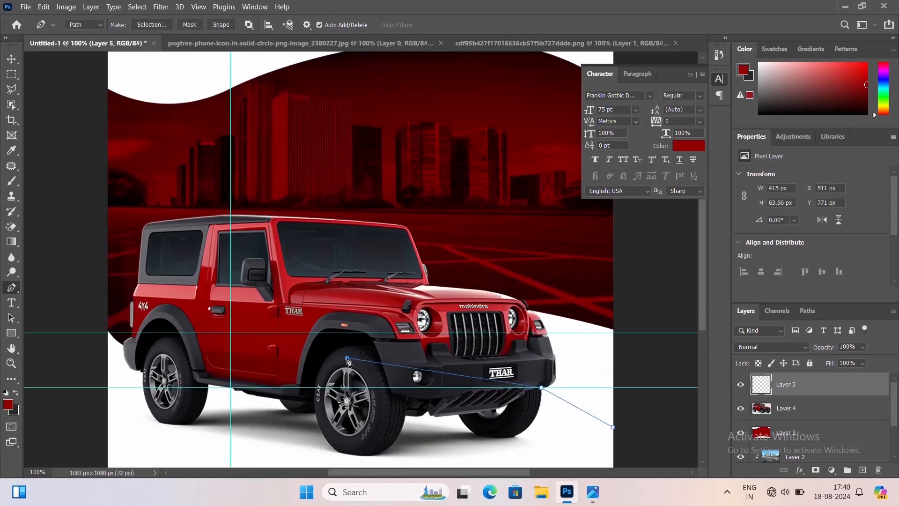
click(123, 344)
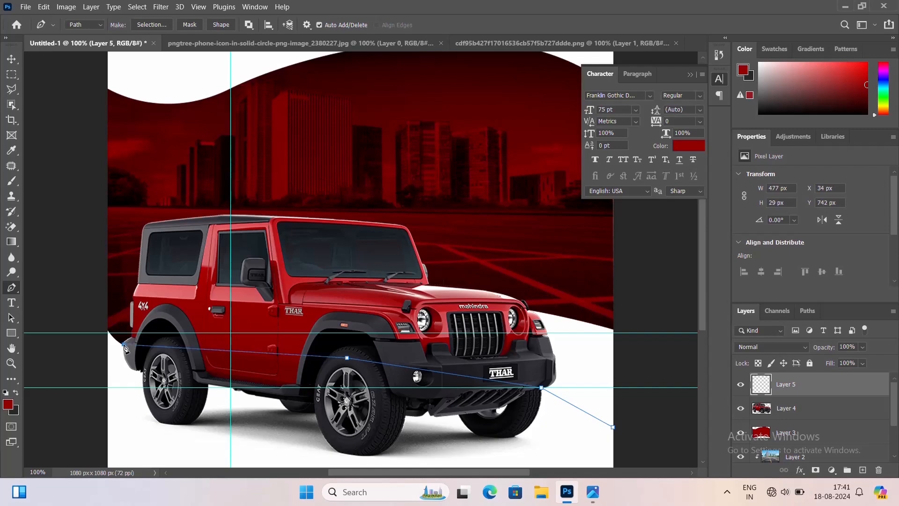
key(ctrl+z)
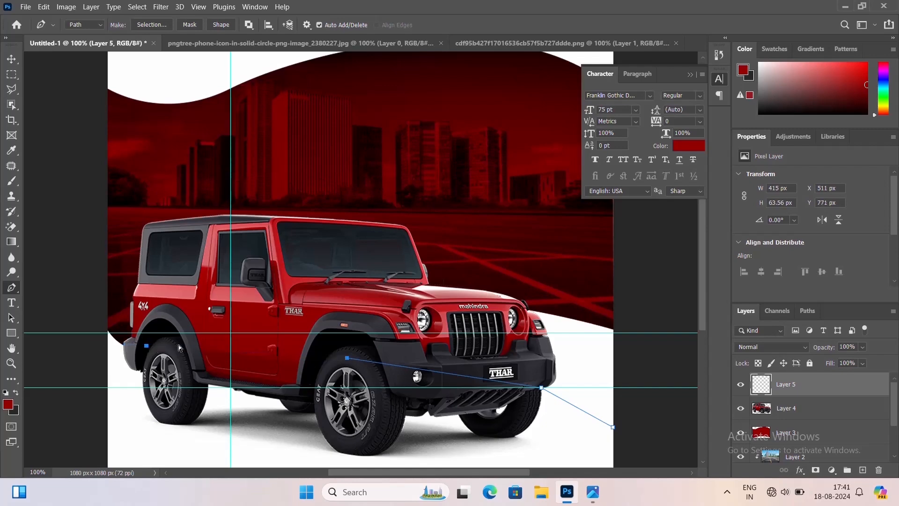
key(ctrl+z)
click(309, 349)
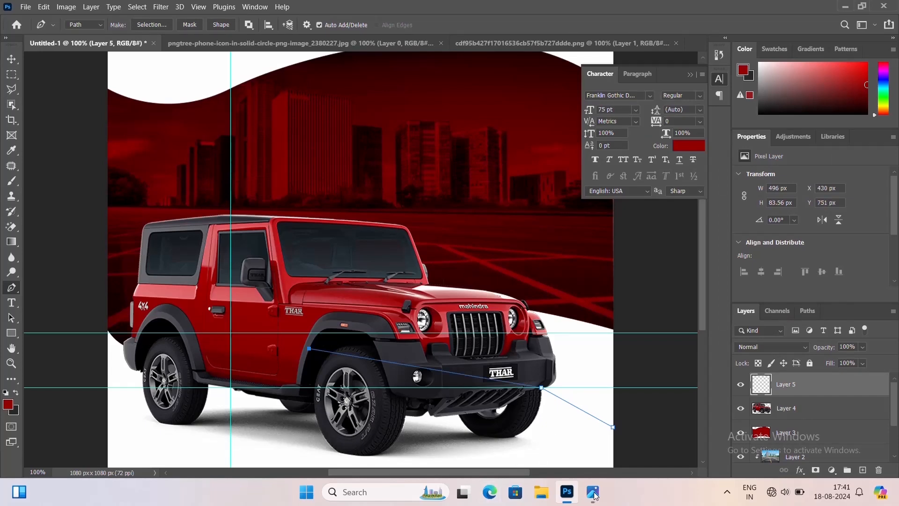
key(ctrl+minus)
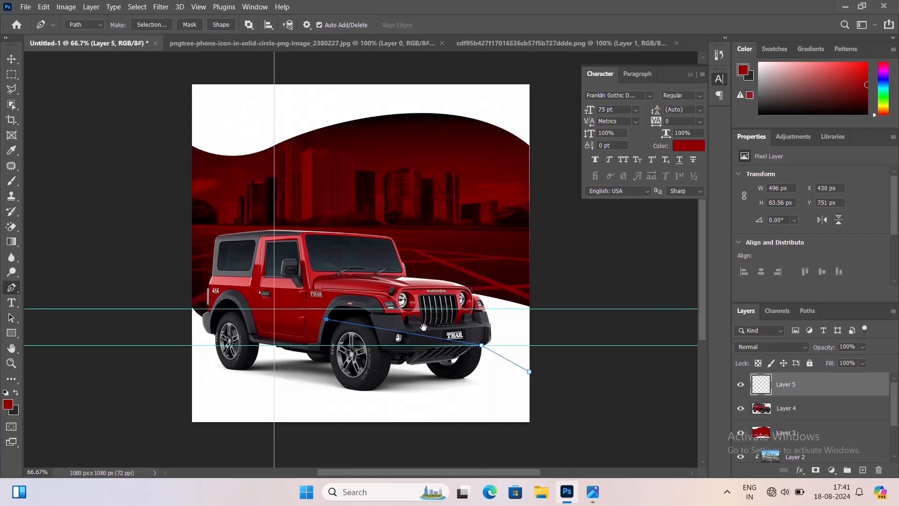
drag(405, 248, 391, 281)
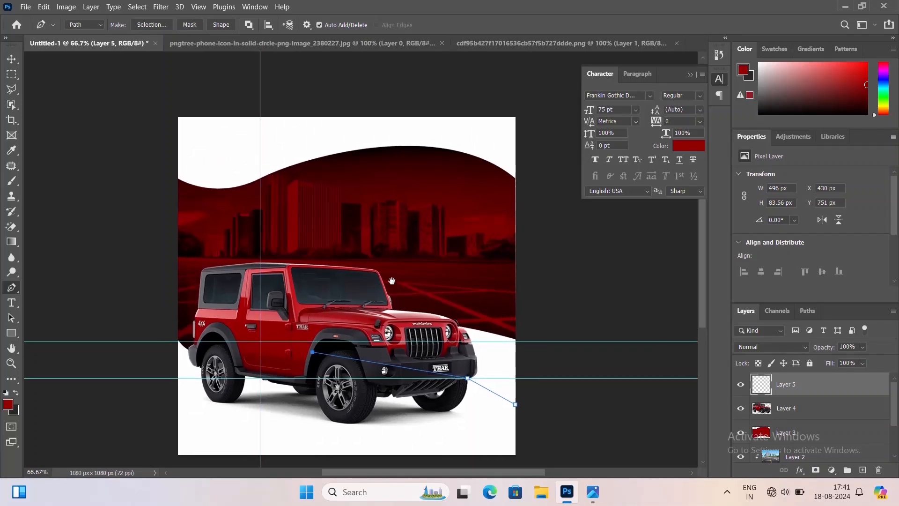
Close the path around the canvas area below the car's underside and convert it into a selection
click(194, 341)
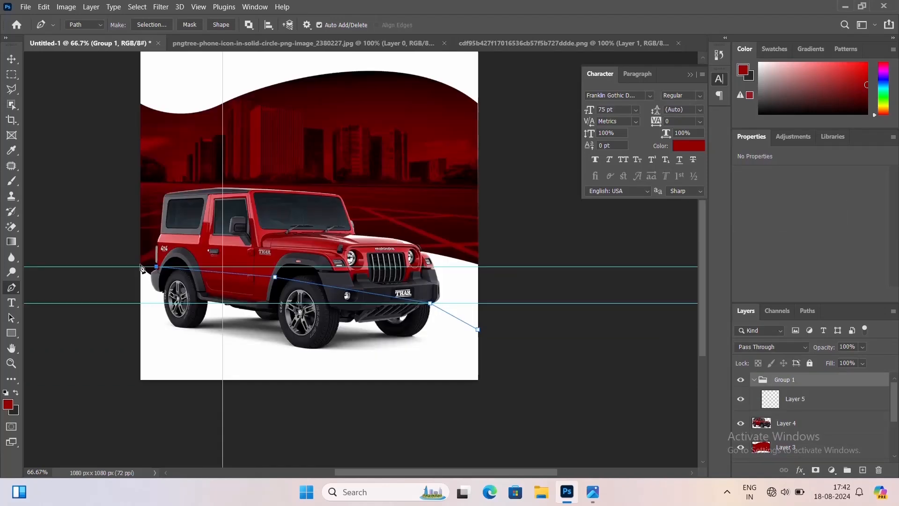
click(139, 261)
click(133, 382)
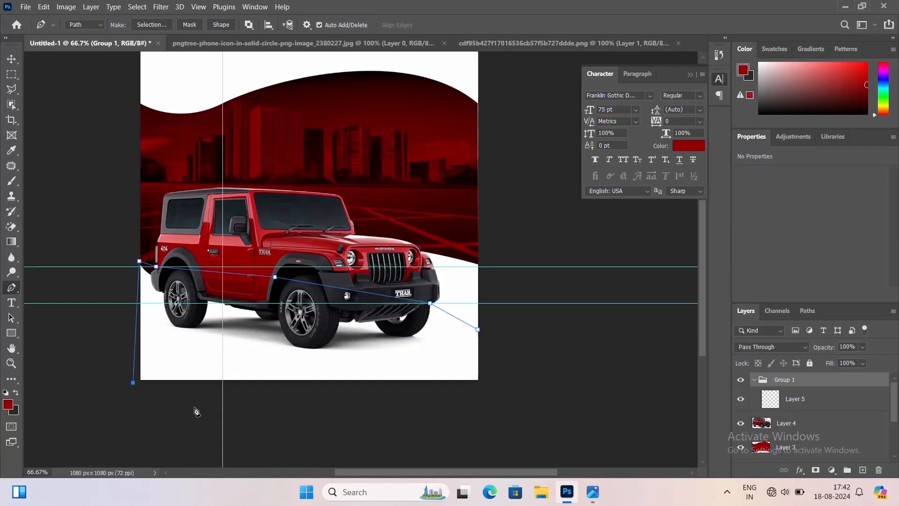
click(502, 396)
click(478, 329)
key(ctrl+Return)
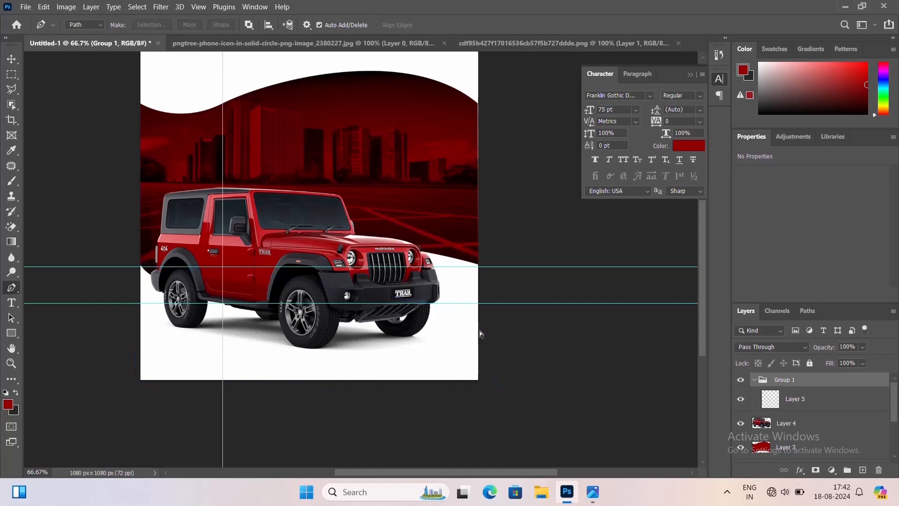
Fill the selection below the car on the new layer with the dark background colour and deselect
click(819, 397)
key(ctrl+BackSpace)
key(ctrl+d)
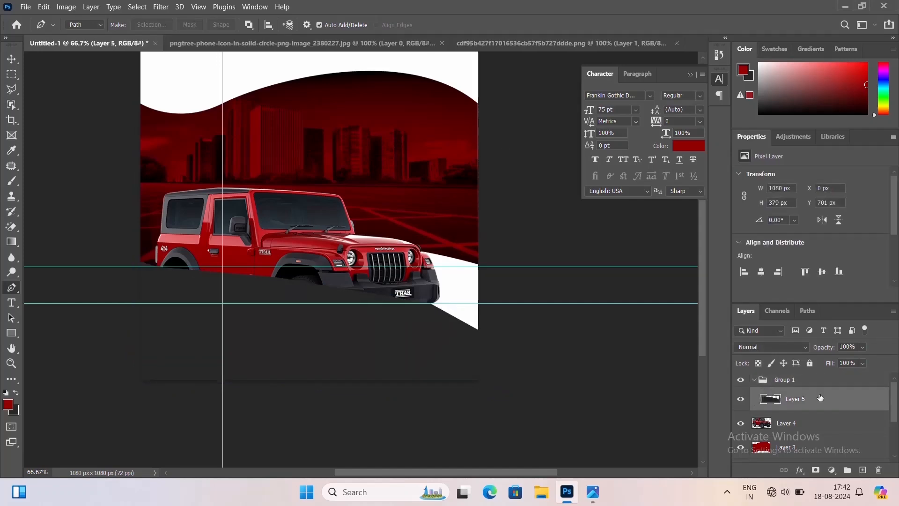
Delete Group 1 while keeping its contents, and move the car layer above the dark fill layer
click(814, 379)
click(879, 469)
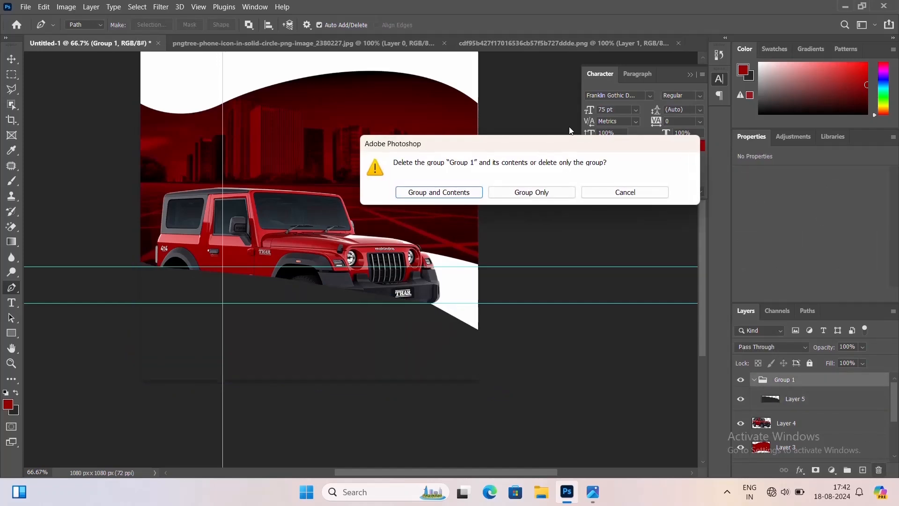
click(532, 191)
key(v)
click(825, 409)
drag(825, 409, 823, 381)
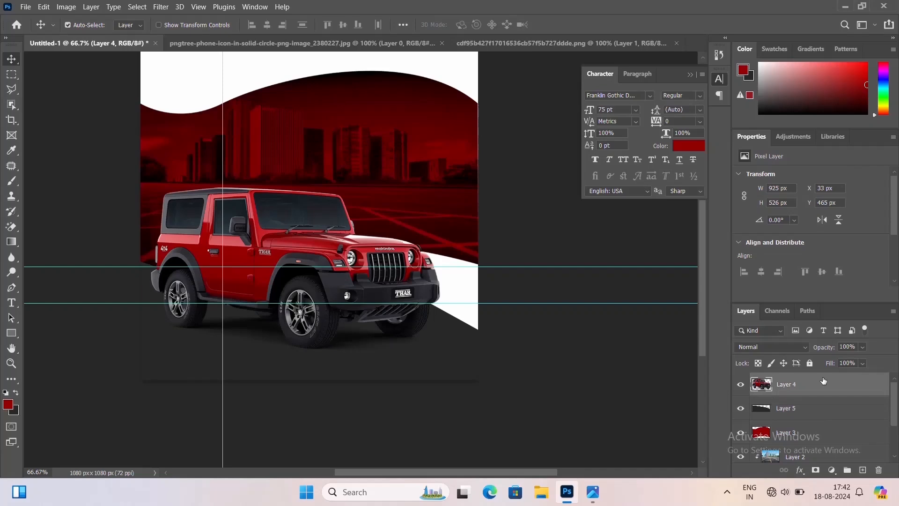
Hide the guides and the car layer, and add a new empty layer above the dark fill layer
key(ctrl+semicolon)
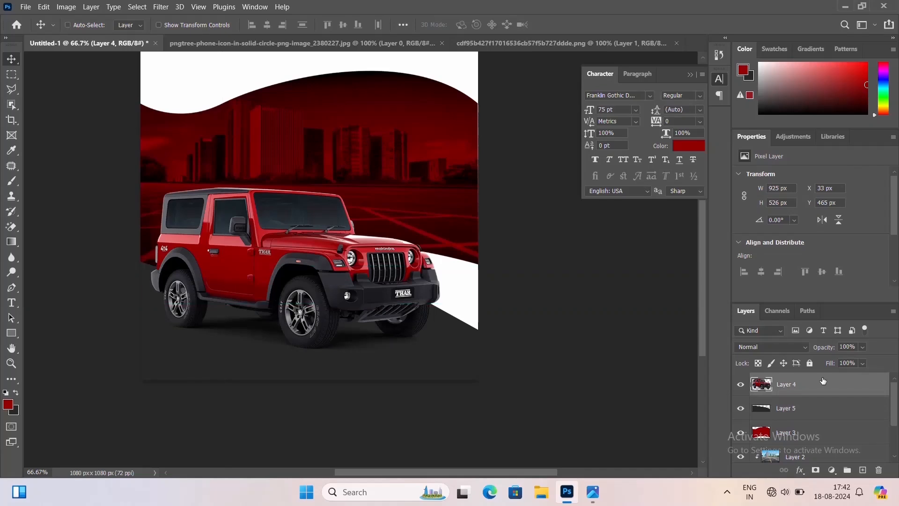
click(740, 384)
click(811, 414)
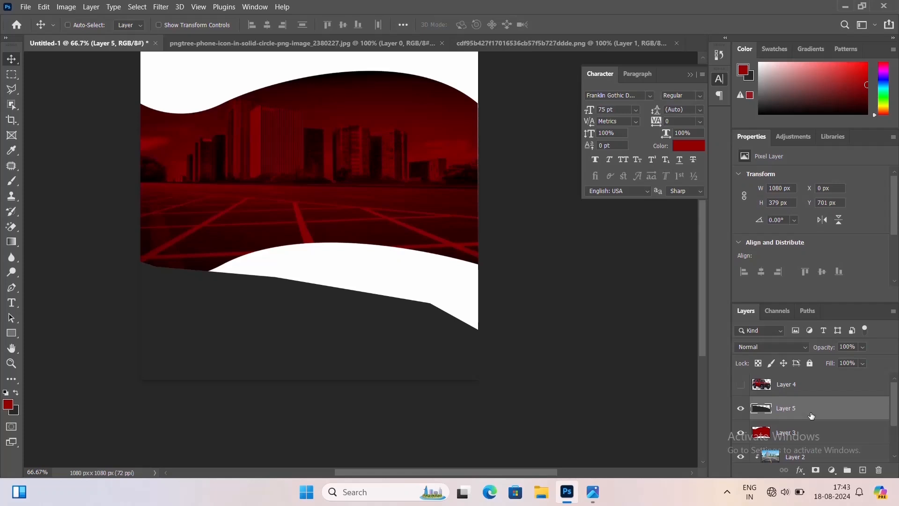
key(ctrl+shift+n)
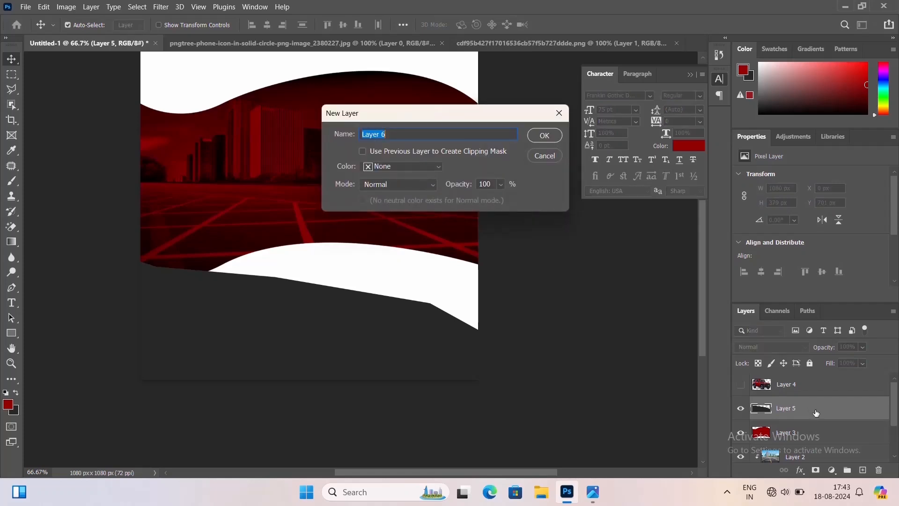
key(Return)
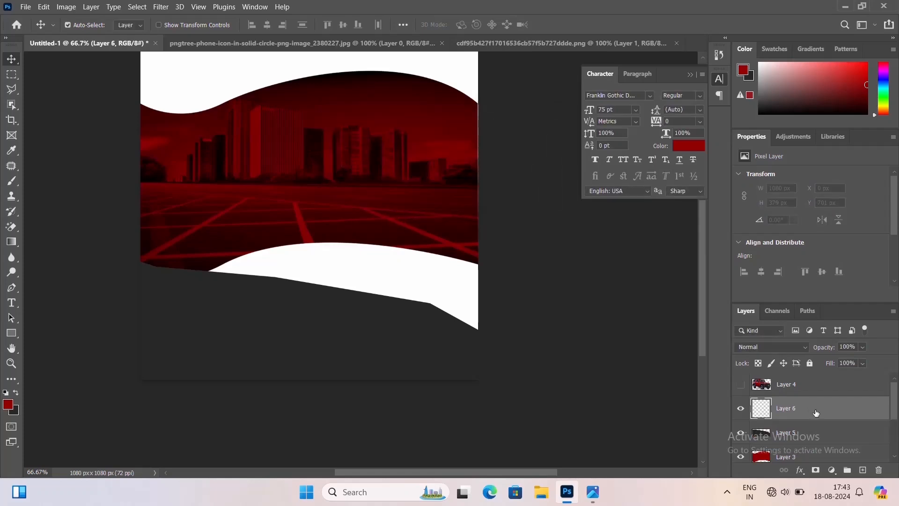
Draw a Pen path for a slanted stripe across the dark area from the canvas's left to right edge, and convert it into a selection
key(p)
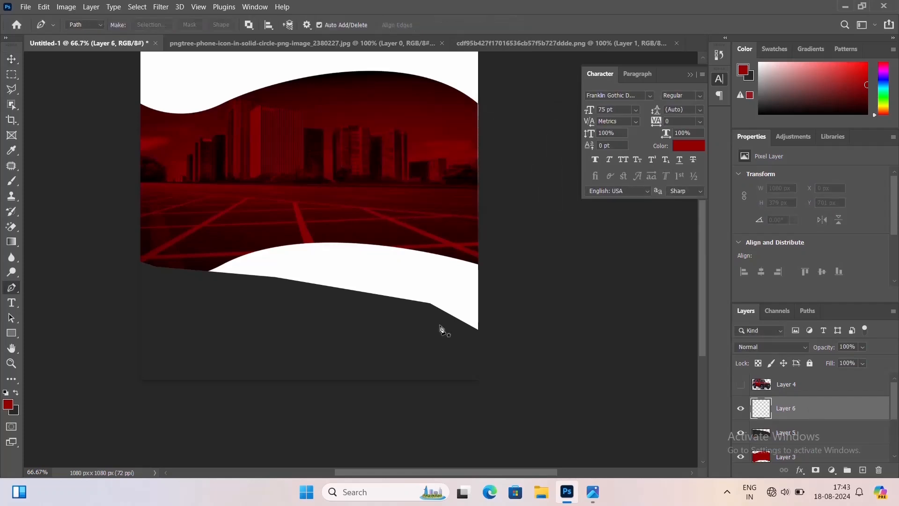
click(478, 349)
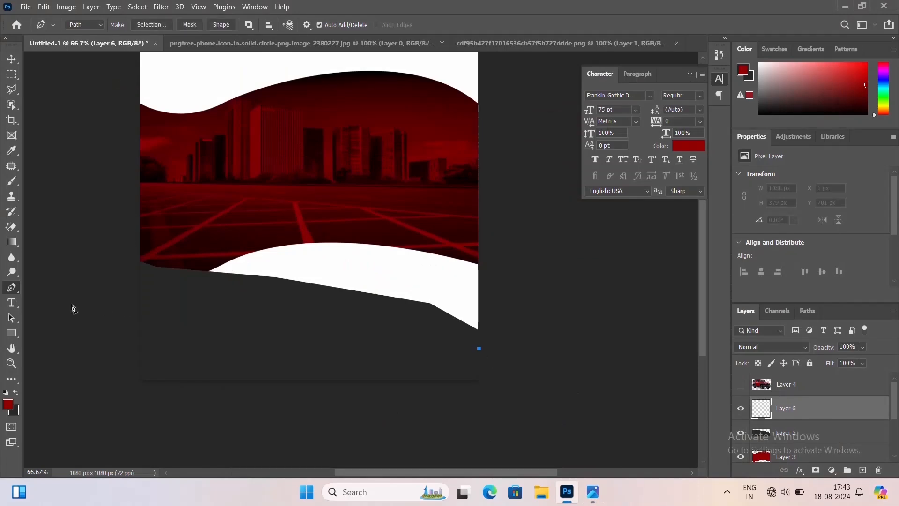
click(143, 295)
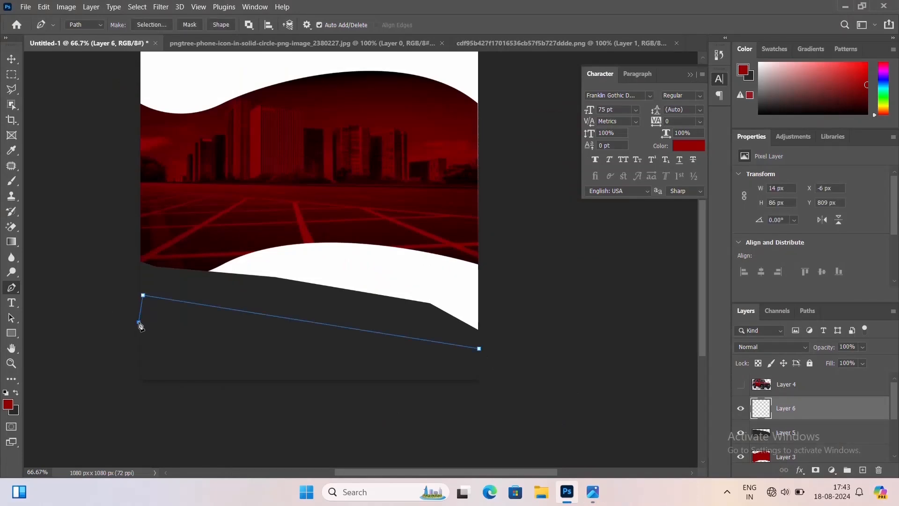
key(ctrl+z)
click(140, 296)
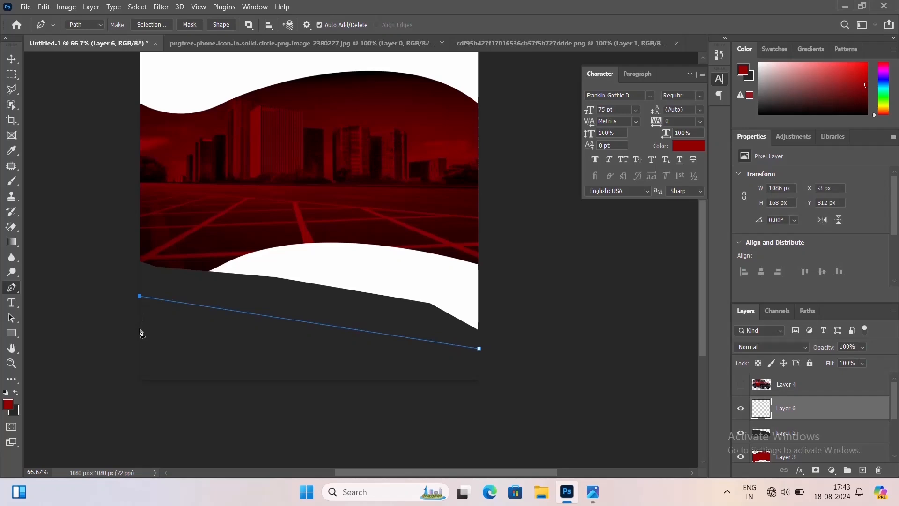
click(139, 327)
key(ctrl+z)
click(139, 323)
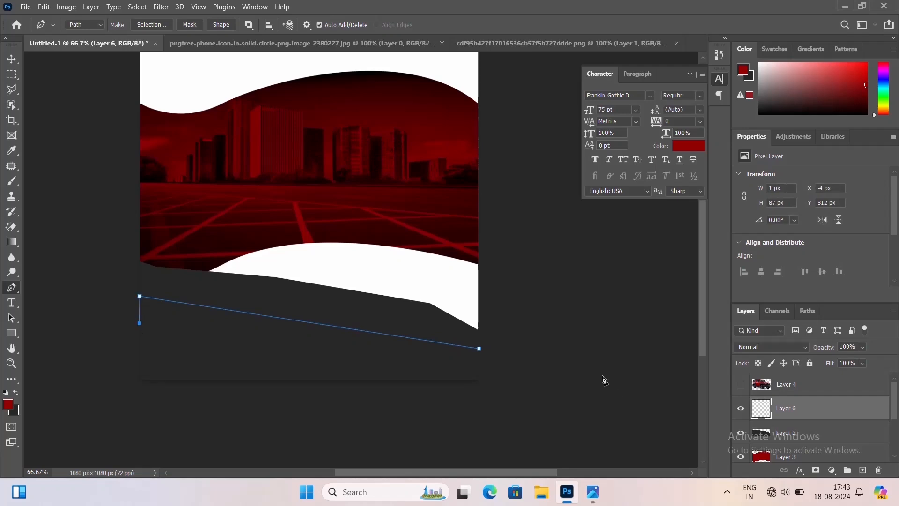
click(478, 367)
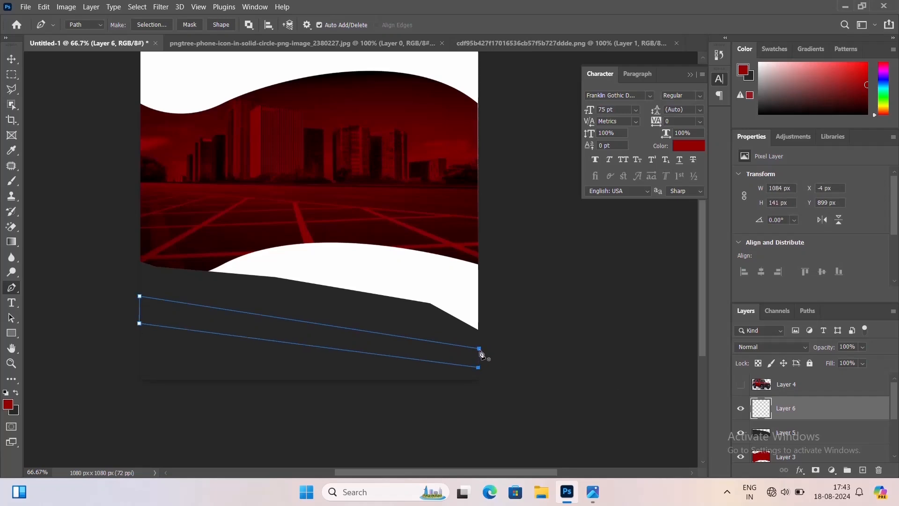
mouse_move(481, 353)
mouse_down()
mouse_move(488, 373)
mouse_move(482, 353)
mouse_up()
key(ctrl+Return)
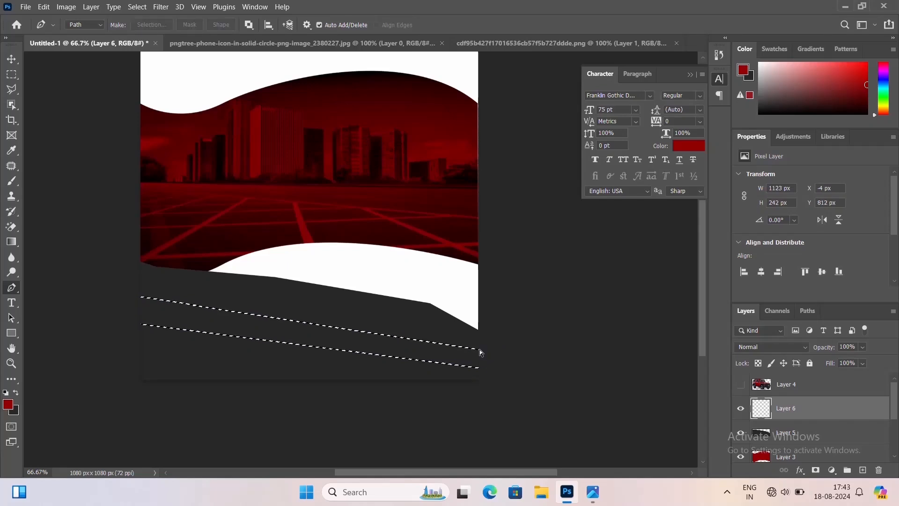
Set the foreground colour to the near-white fbf7f7 sampled from the white band, fill the stripe with it and deselect
click(8, 404)
click(432, 273)
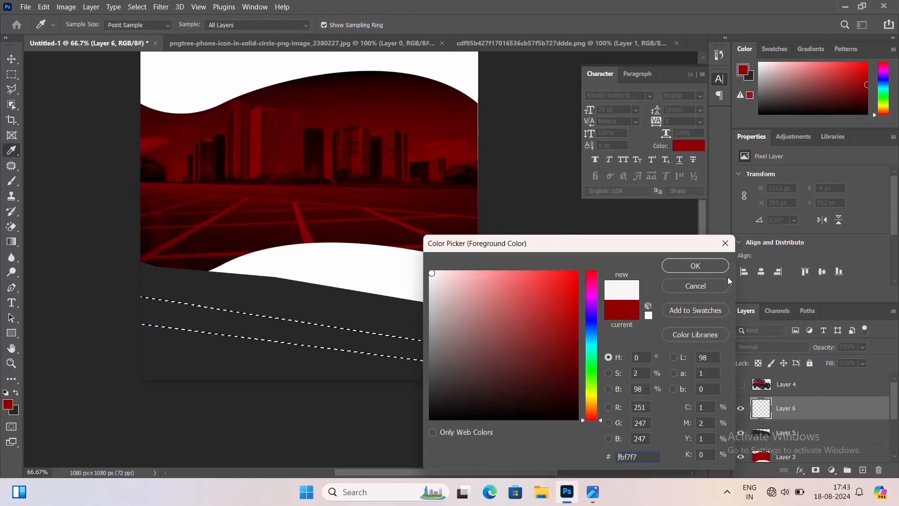
click(722, 270)
key(alt+BackSpace)
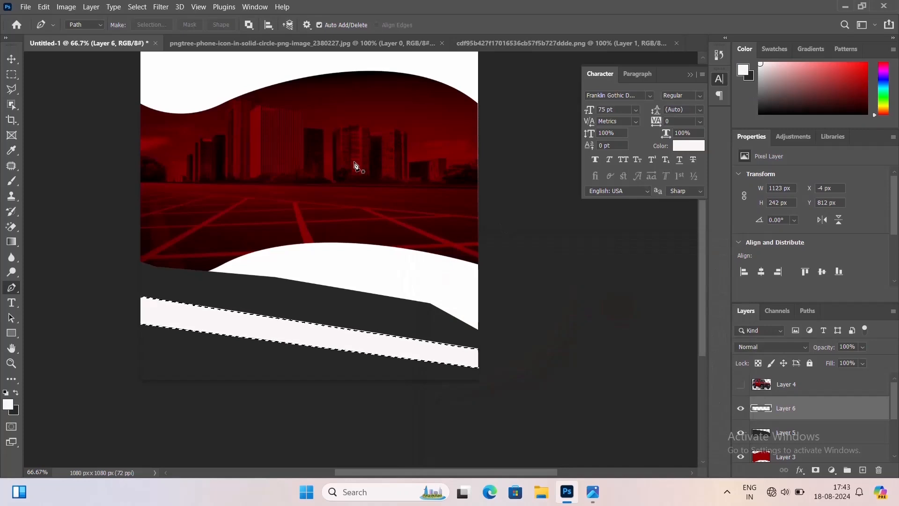
key(ctrl+d)
key(v)
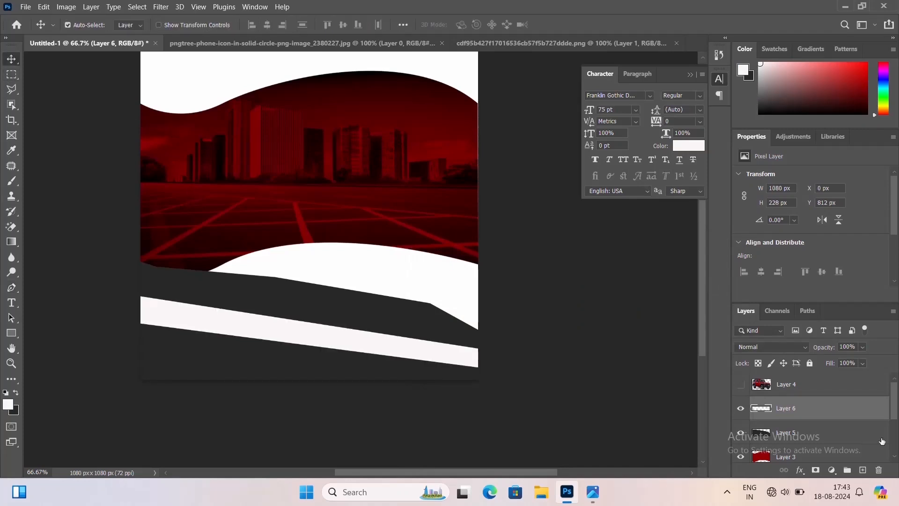
Show the car layer again, enlarge it to about 104% and nudge it down about 20 px
click(740, 385)
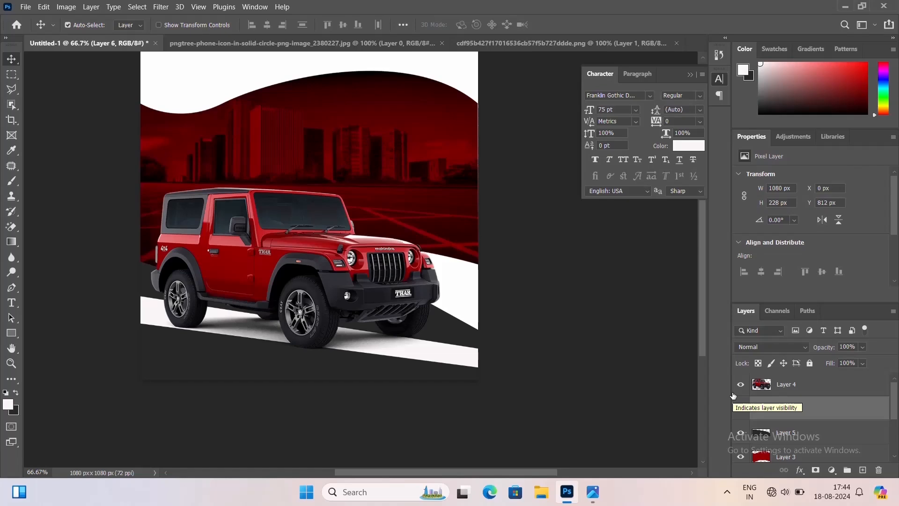
click(361, 330)
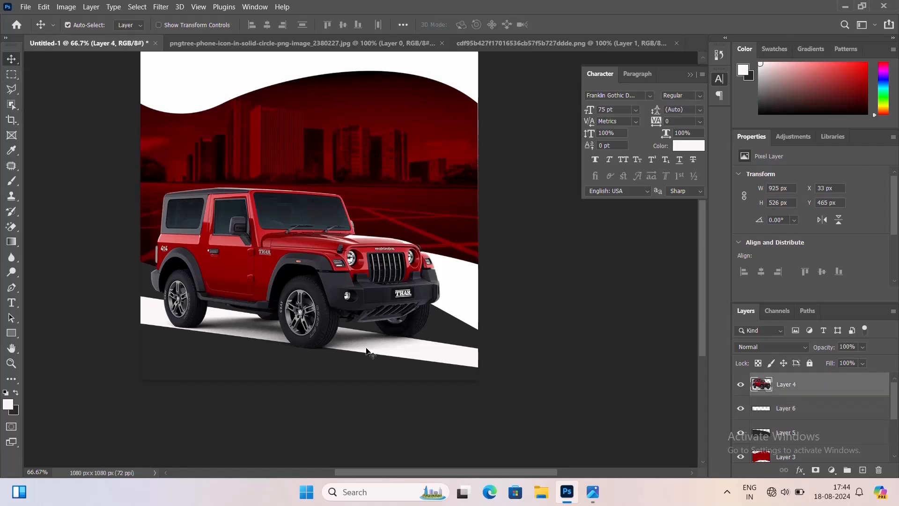
shift+click(367, 352)
key(ctrl+t)
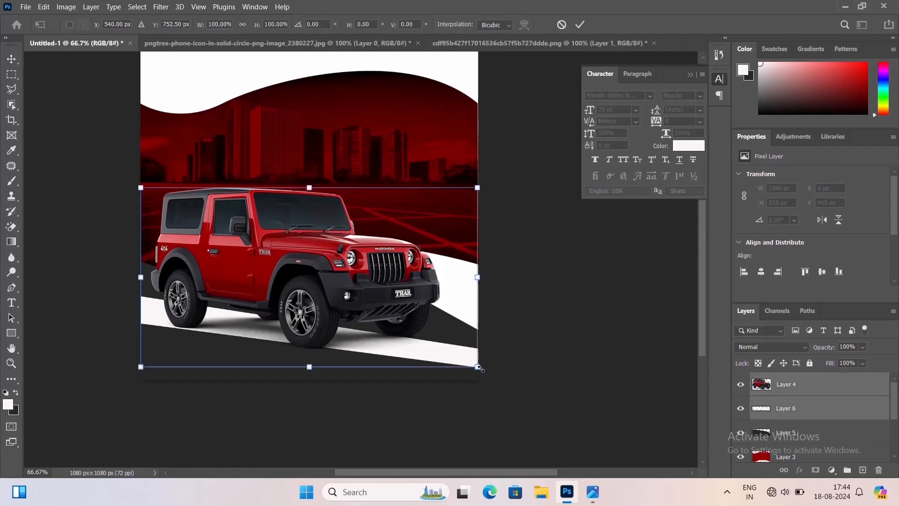
mouse_move(478, 367)
mouse_down()
mouse_move(490, 361)
mouse_move(485, 371)
mouse_up()
key(Down)
key(Down)
key(Down)
key(Down)
key(Down)
key(Down)
key(Down)
key(Down)
key(Down)
key(Down)
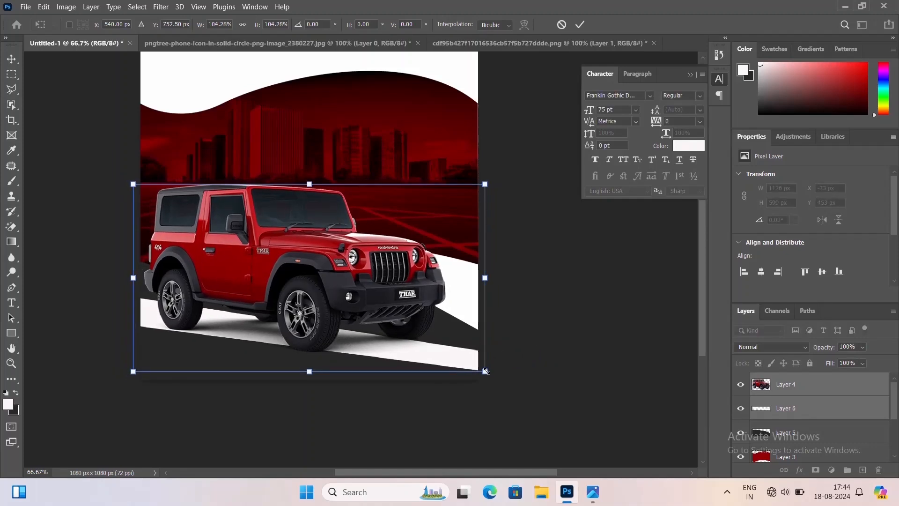
key(Down)
key(Down)
key(Down)
key(Down)
key(Down)
key(Down)
key(Down)
key(Down)
key(Down)
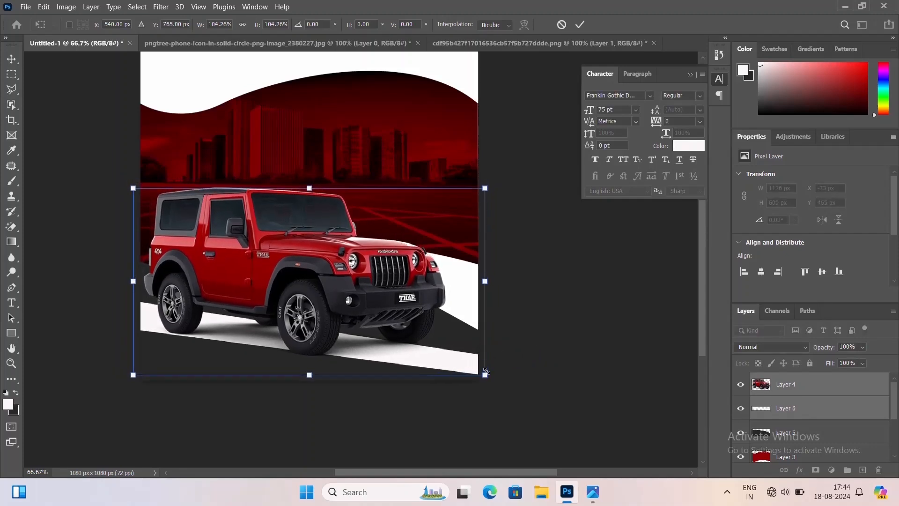
key(Down)
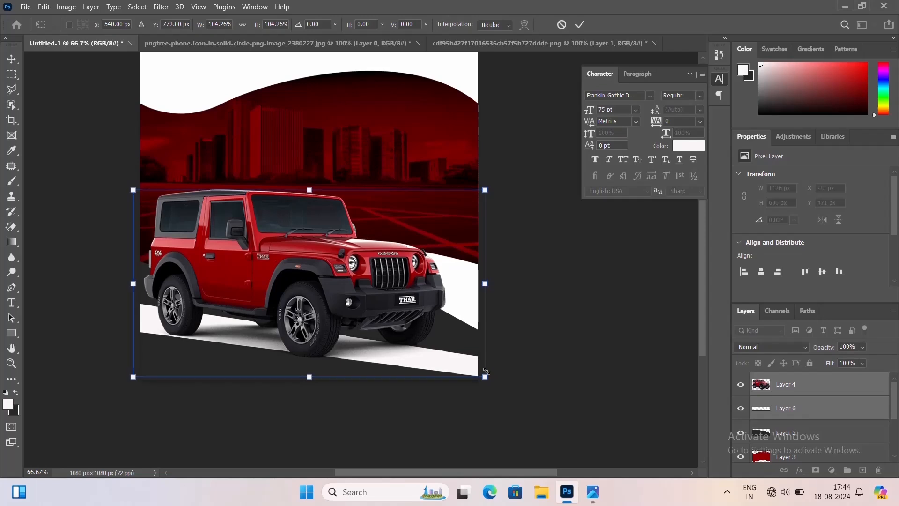
key(Return)
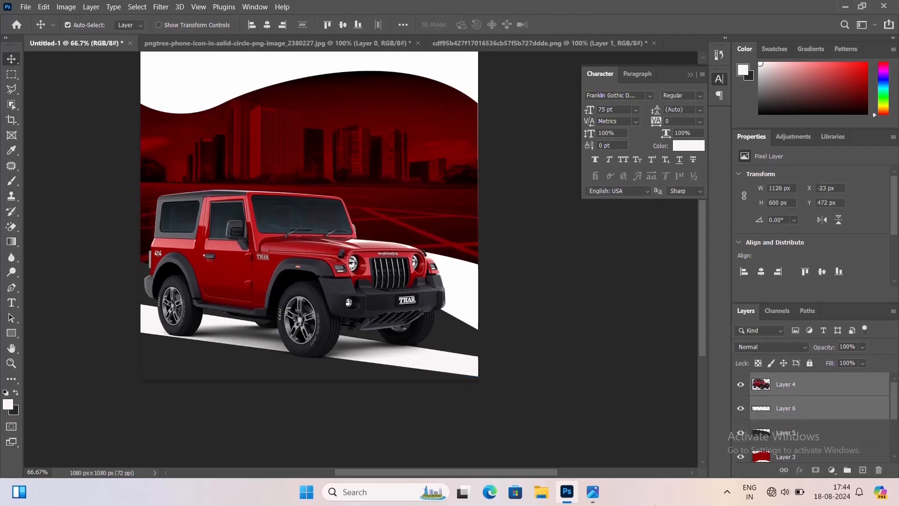
Create a new empty layer above the car layer and turn off layer auto-selection
click(799, 388)
key(ctrl+shift+n)
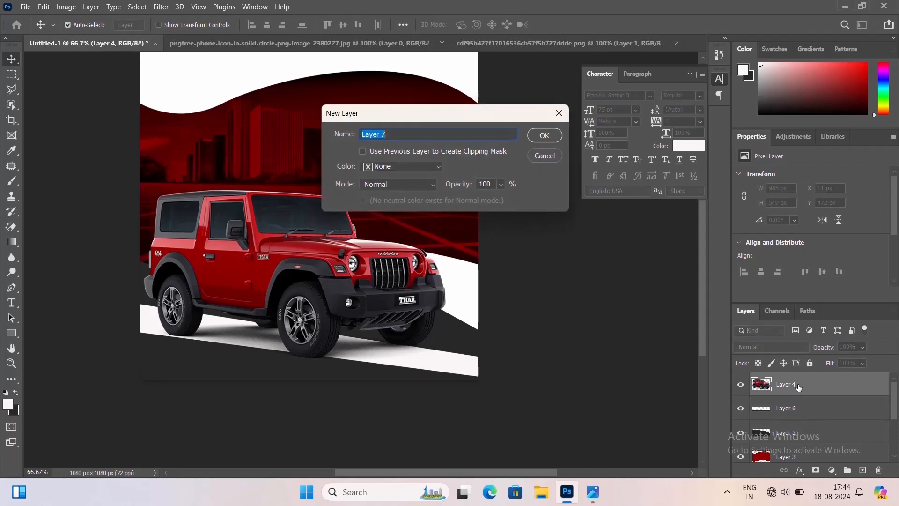
key(Return)
click(68, 24)
Draw a thin rectangular selection about 247 by 2 px on the new layer, fill it with white and deselect
key(ctrl+plus)
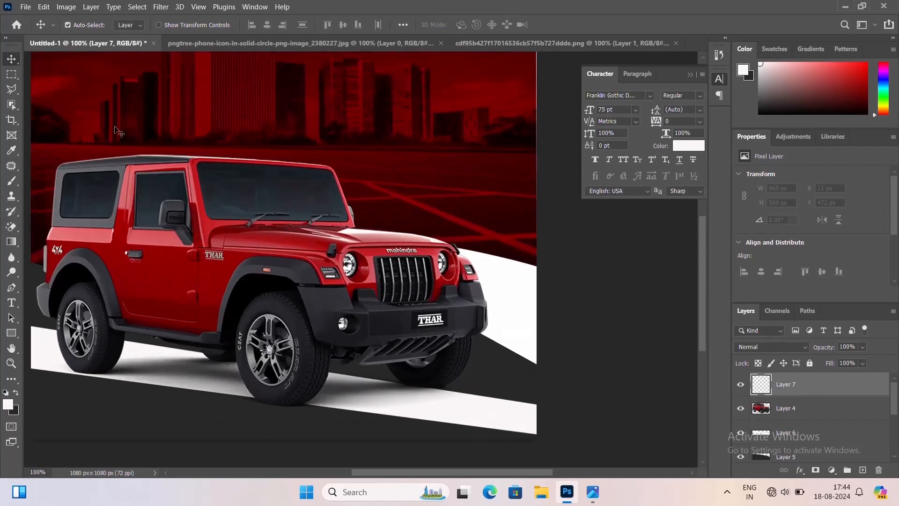
click(11, 74)
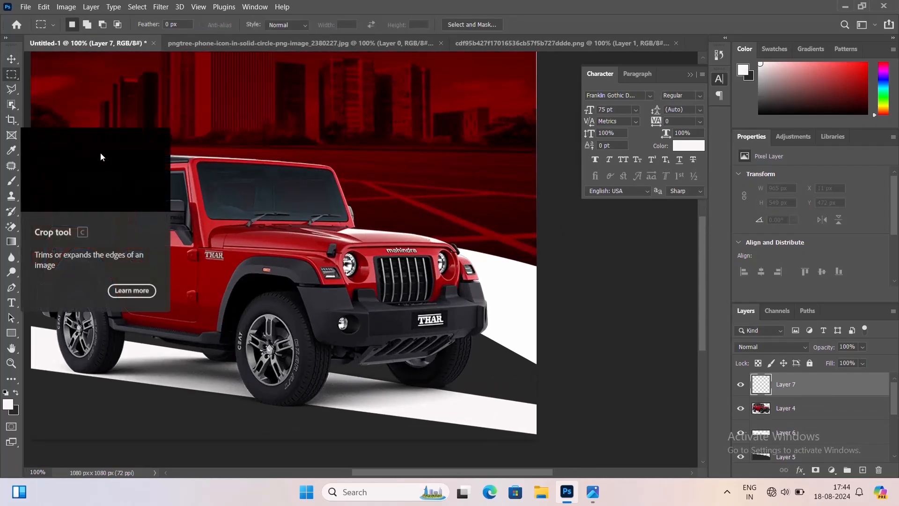
key(ctrl+plus)
key(ctrl+plus)
drag(161, 76, 507, 78)
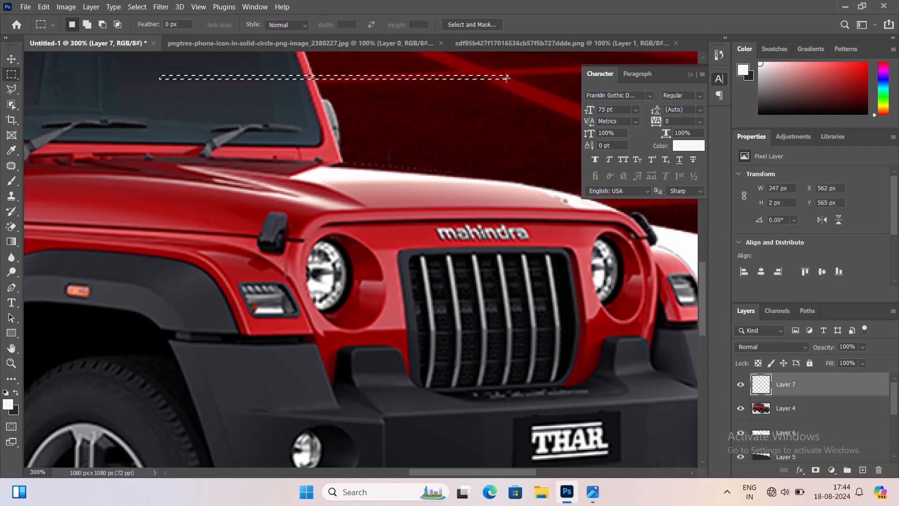
key(alt+BackSpace)
key(ctrl+d)
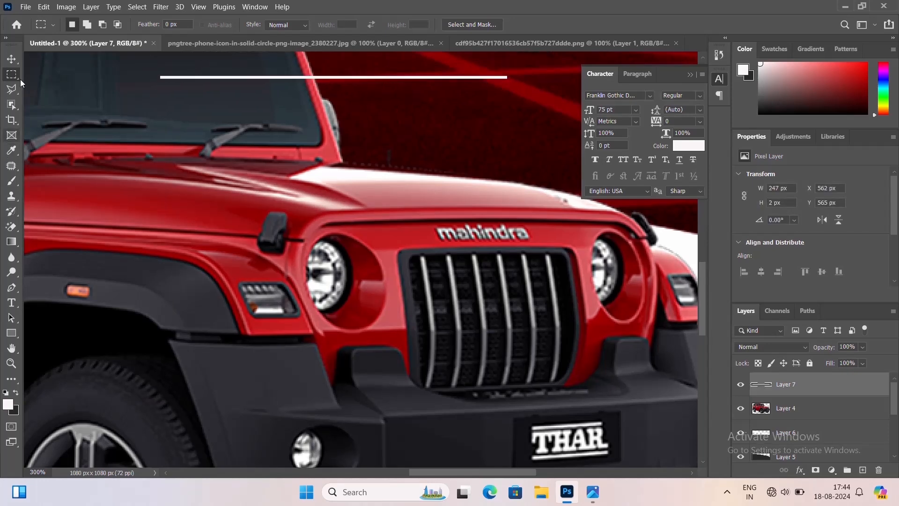
Move the white line into the dark area below the stripe's left end and rotate it about 10 degrees
click(12, 59)
drag(434, 90, 238, 338)
key(ctrl+minus)
key(ctrl+minus)
key(ctrl+minus)
key(ctrl+minus)
key(ctrl+plus)
key(ctrl+t)
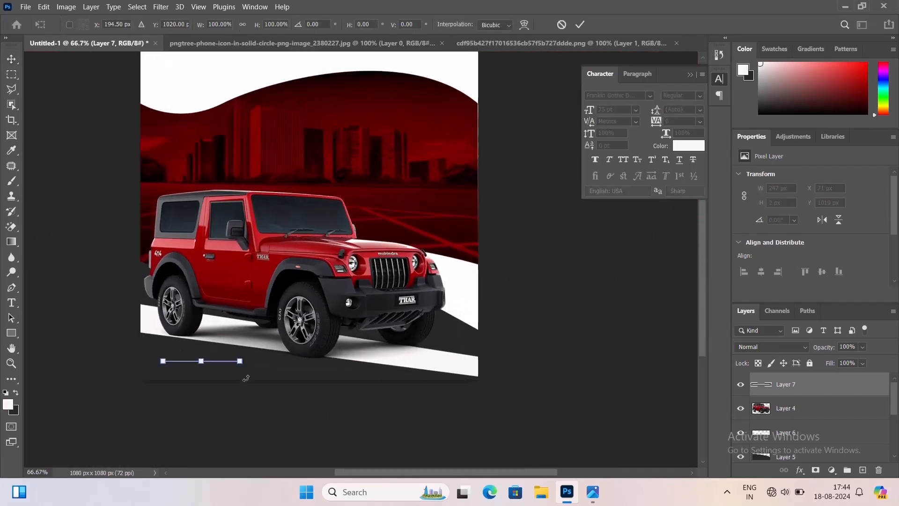
drag(245, 370, 248, 379)
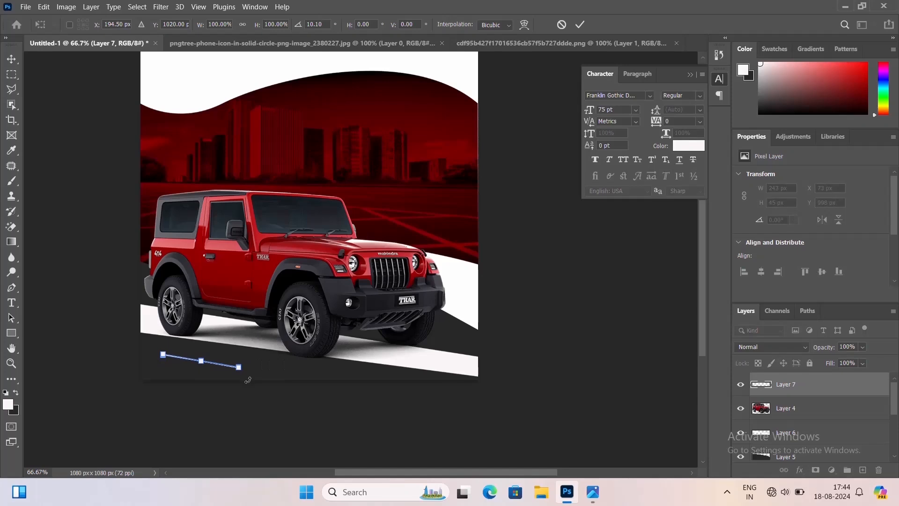
key(Return)
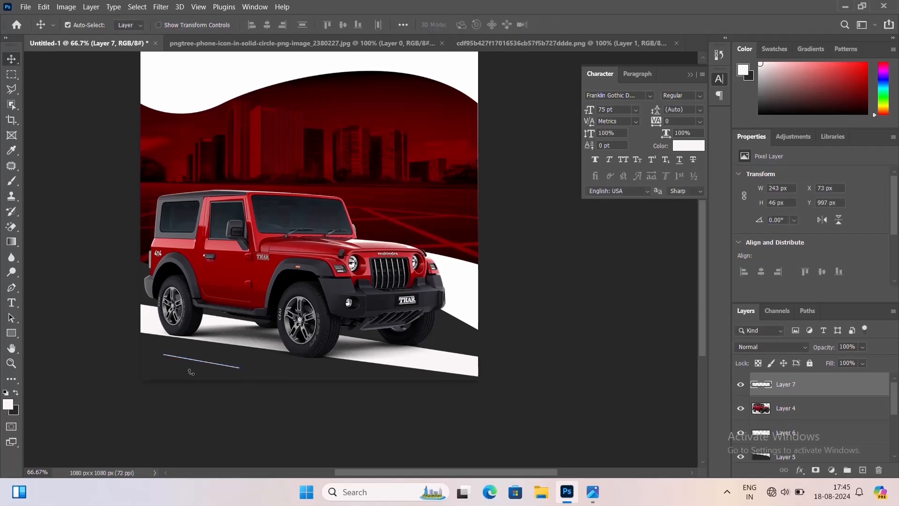
Flatten the white line's slant slightly and move it to the canvas's left edge
key(ctrl+plus)
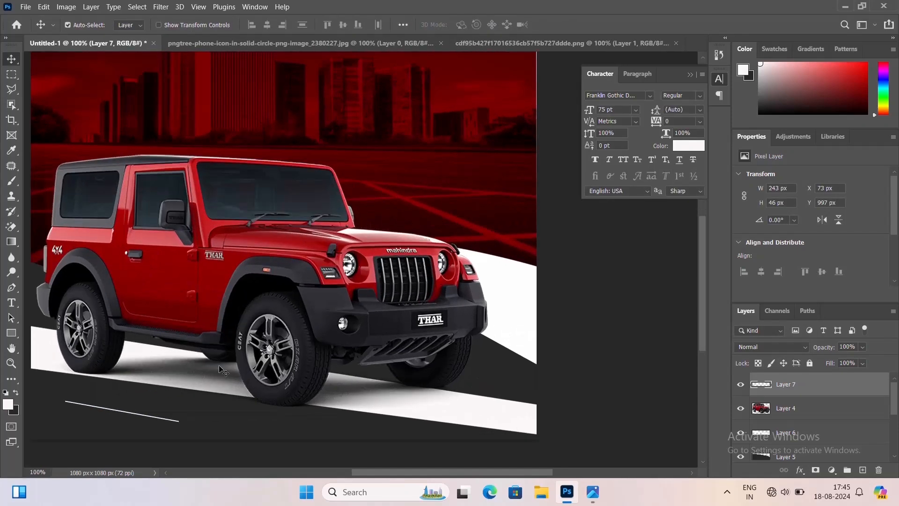
drag(264, 375, 281, 348)
key(ctrl+t)
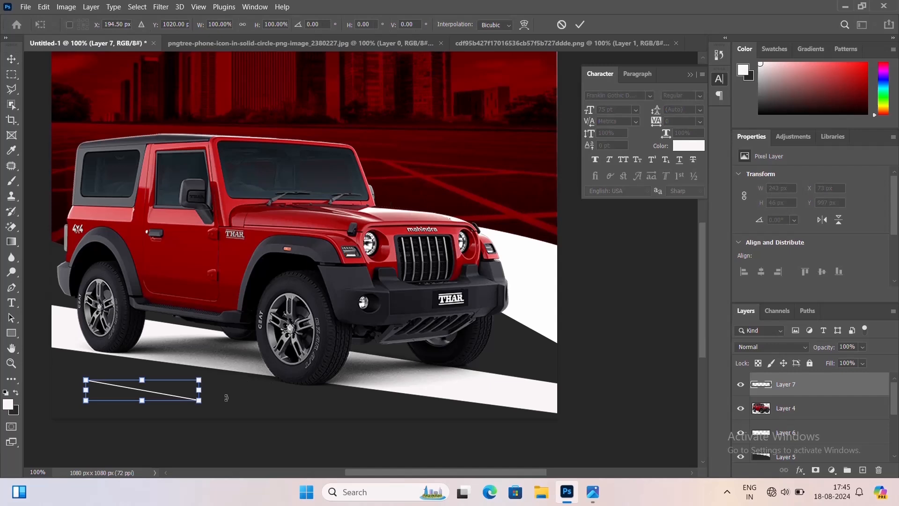
drag(226, 397, 225, 392)
key(Return)
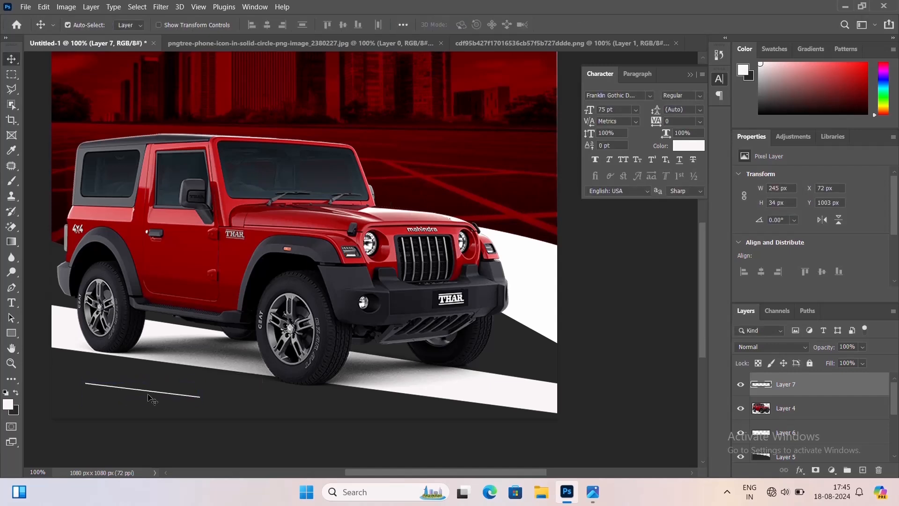
drag(146, 395, 86, 372)
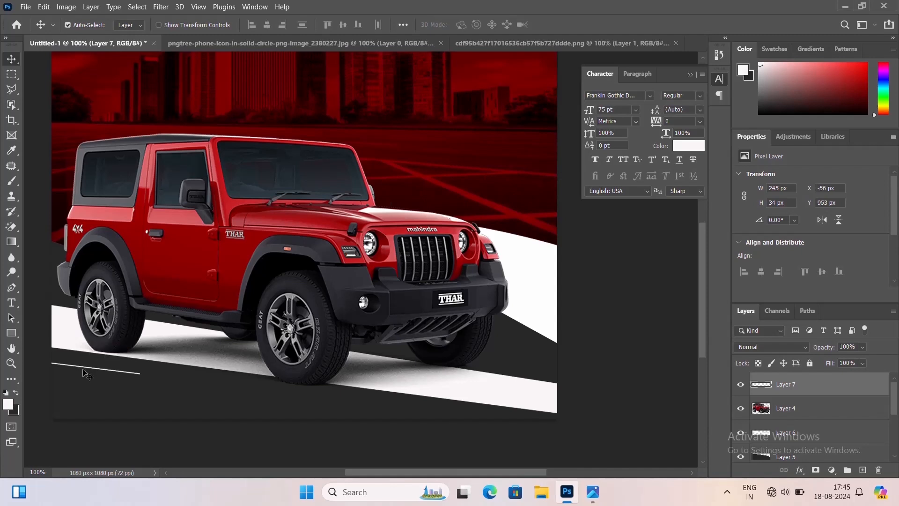
Duplicate the white line and nudge the copy just below and slightly left of the original line
key(alt+Down)
key(alt+Down)
key(alt+Down)
key(alt+Down)
key(alt+Down)
key(alt+Down)
key(alt+Down)
key(alt+Down)
key(alt+Down)
key(alt+Down)
key(alt+Down)
key(alt+Down)
key(alt+Down)
key(alt+Down)
key(alt+Down)
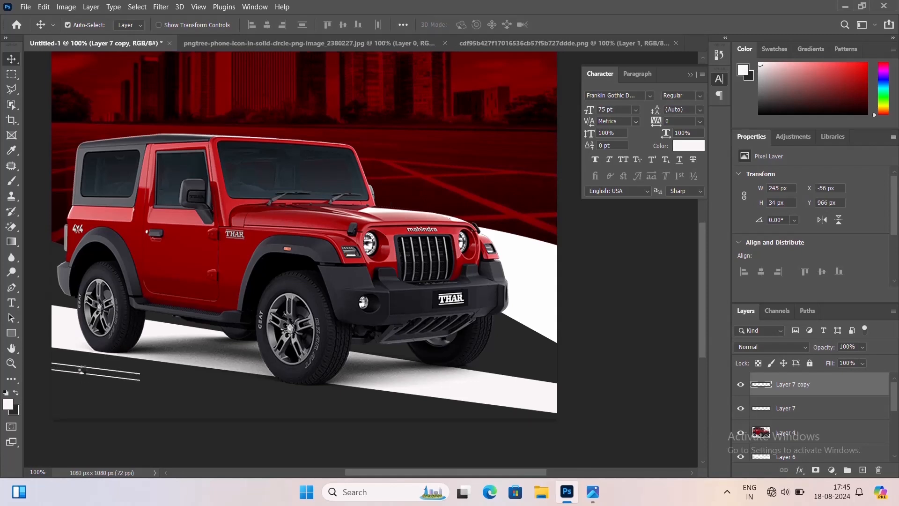
key(Down)
key(Down)
key(Down)
key(Down)
key(Down)
key(Down)
key(Left)
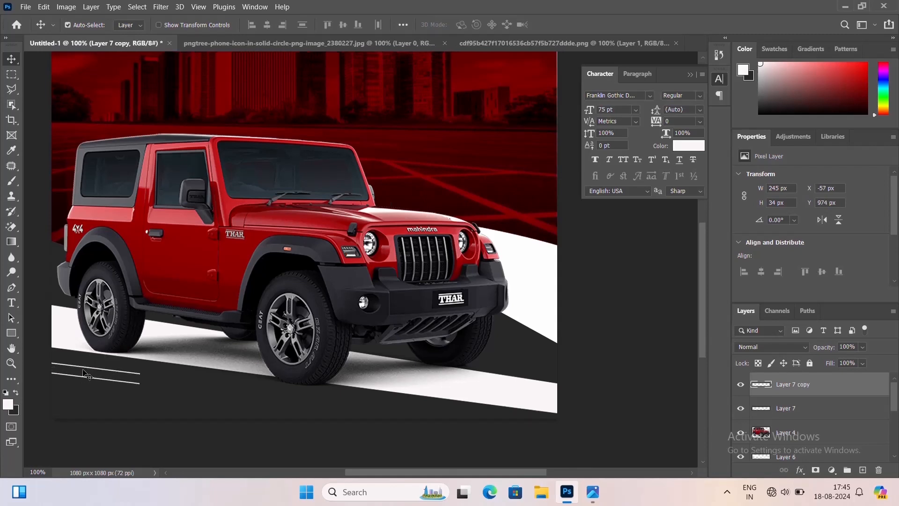
key(Left)
key(Left)
key(Left)
key(Left)
key(Left)
key(Left)
key(Left)
key(Left)
key(Left)
key(Left)
key(Left)
key(Left)
key(Left)
key(Left)
key(Left)
key(Left)
key(Left)
key(Left)
key(Left)
key(Left)
key(Up)
key(Left)
key(Left)
key(Left)
key(Left)
key(Left)
key(Left)
key(Left)
key(Left)
key(Left)
key(Left)
key(Left)
key(Left)
key(Left)
key(Left)
key(Left)
key(Left)
key(Left)
key(Left)
key(Left)
key(Left)
key(Up)
key(Up)
key(Up)
key(Up)
key(Up)
key(Up)
key(Up)
key(Up)
key(Up)
key(Up)
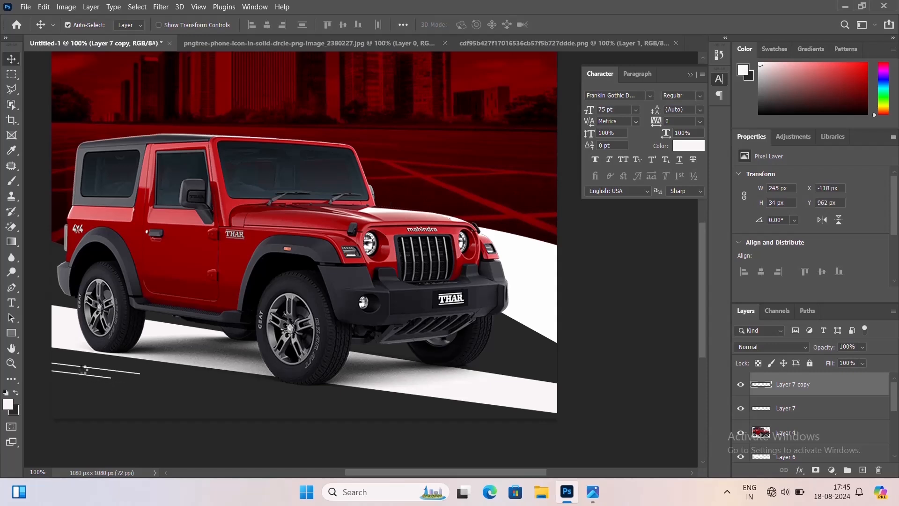
key(Left)
key(Left)
key(Left)
key(Left)
key(Left)
key(Left)
key(Left)
key(Left)
key(Down)
key(Down)
key(Left)
key(Left)
key(Left)
key(Left)
key(Left)
key(Left)
key(Left)
key(Up)
key(Up)
key(Up)
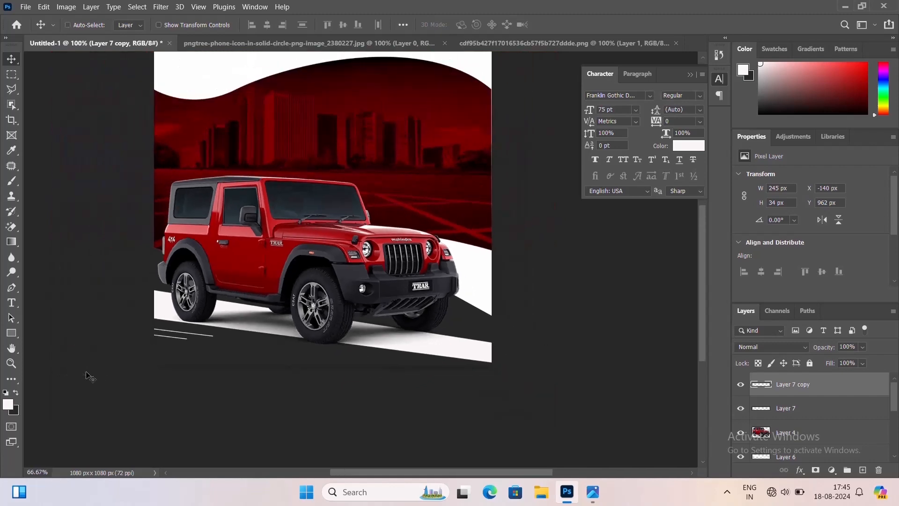
key(ctrl+minus)
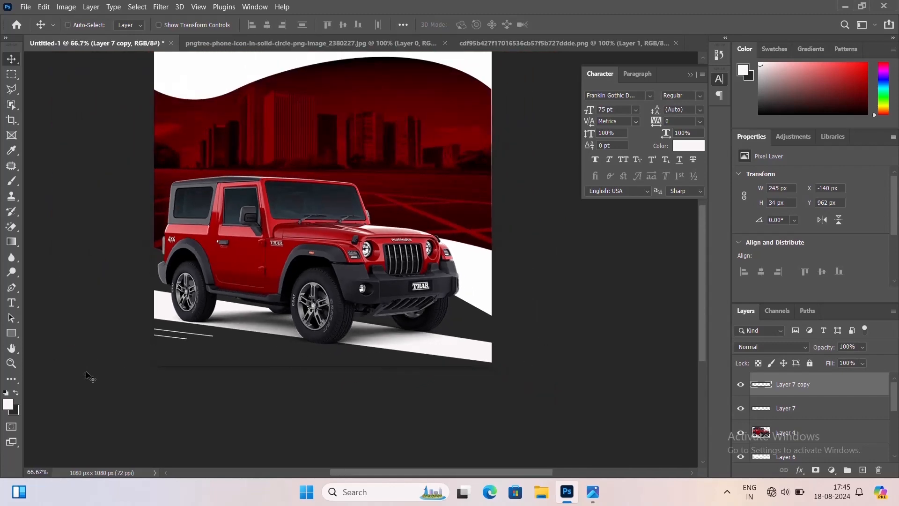
key(ctrl+plus)
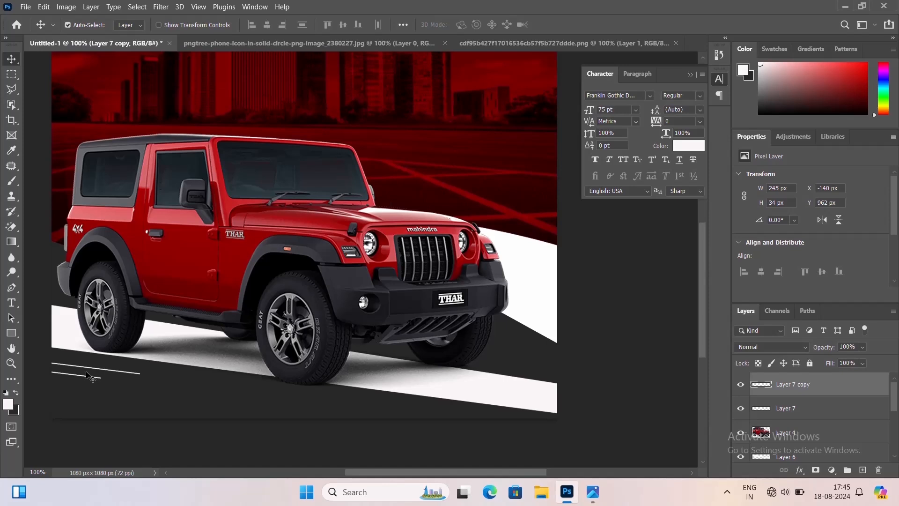
key(Left)
key(Left)
key(Left)
key(Left)
key(Left)
key(Left)
key(Left)
key(Left)
key(Left)
key(Left)
key(Left)
key(Left)
key(Up)
key(Up)
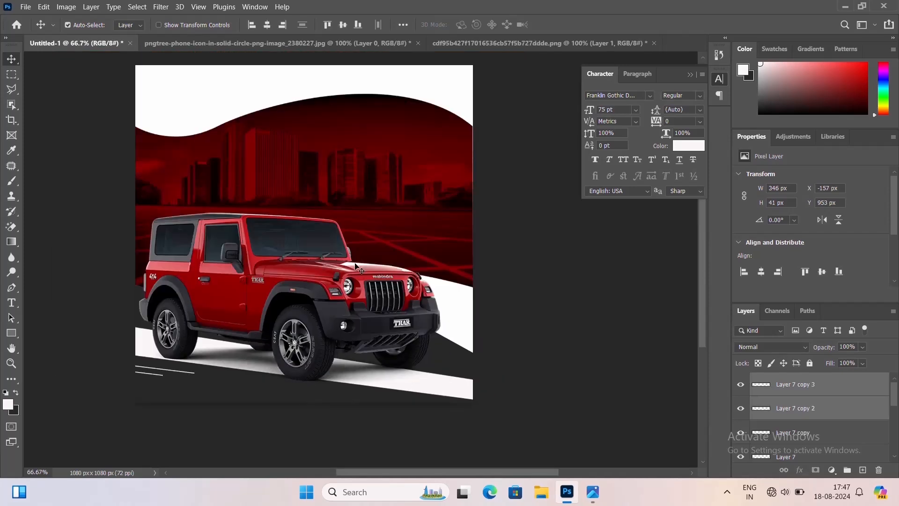
Move two duplicate white lines with free transform to the lower-right corner of the dark strip and nudge them into place
key(ctrl+plus)
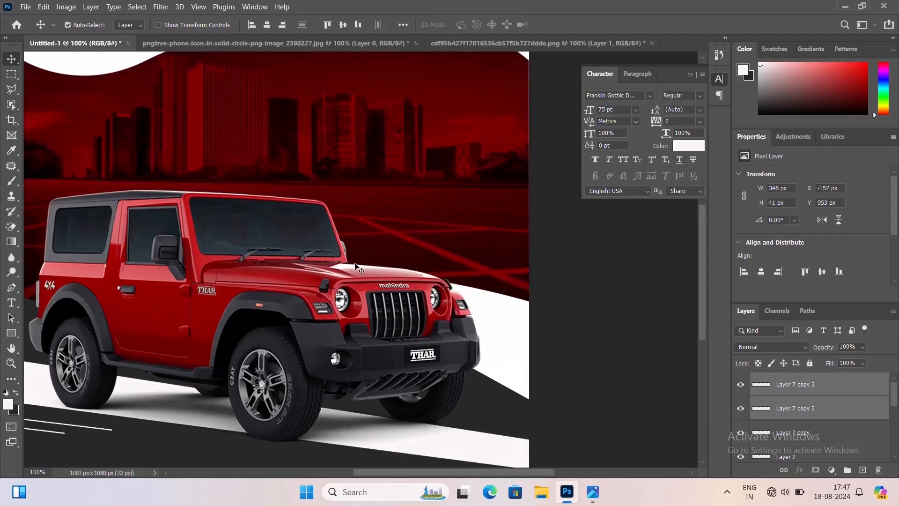
drag(330, 307, 408, 253)
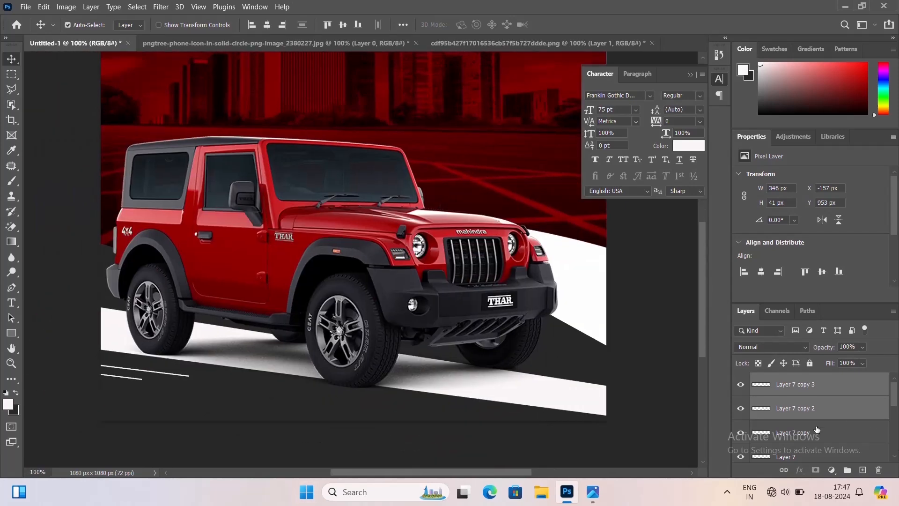
key(ctrl+t)
drag(159, 374, 479, 439)
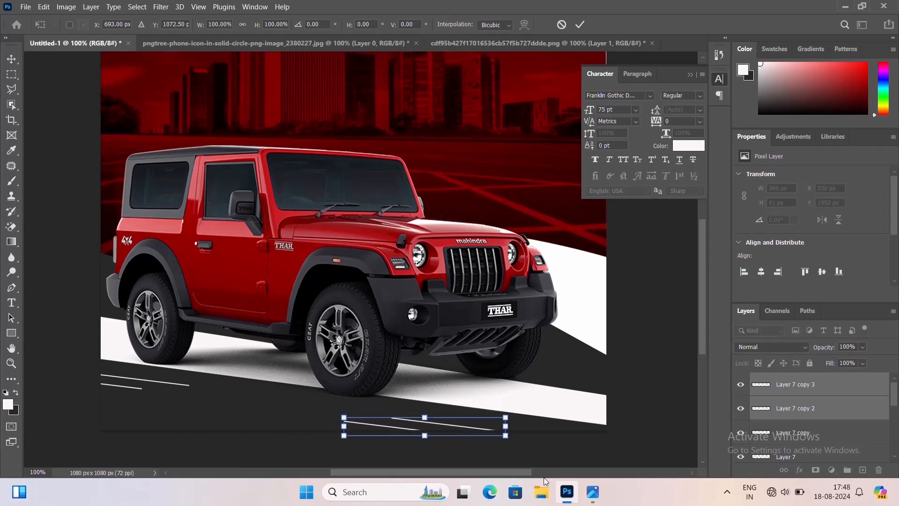
key(Up)
key(Up)
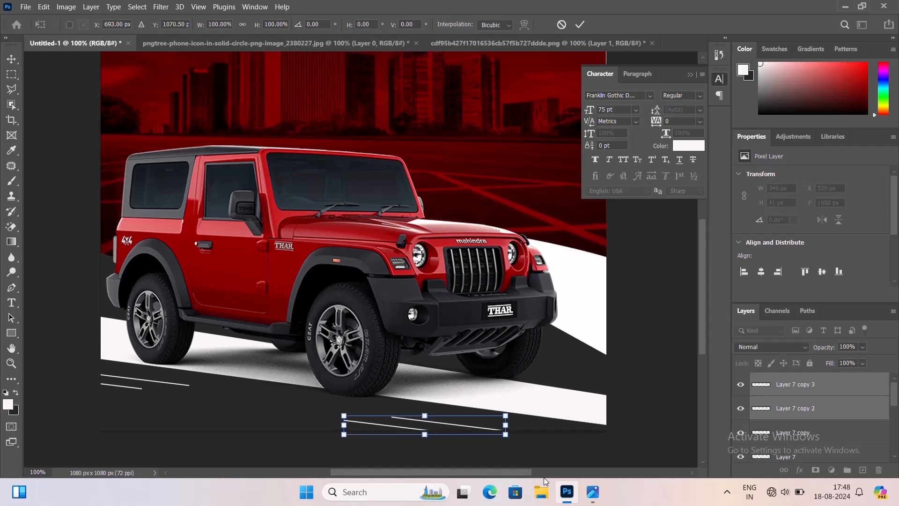
key(Right)
key(Right)
key(Right)
key(Right)
key(Right)
key(Right)
key(Right)
key(Right)
key(Right)
key(Right)
key(Right)
key(Right)
key(Right)
key(Right)
key(Right)
key(Right)
key(Right)
key(Right)
key(Right)
key(Right)
key(Right)
key(Right)
key(Right)
key(Right)
key(Right)
key(Right)
key(Right)
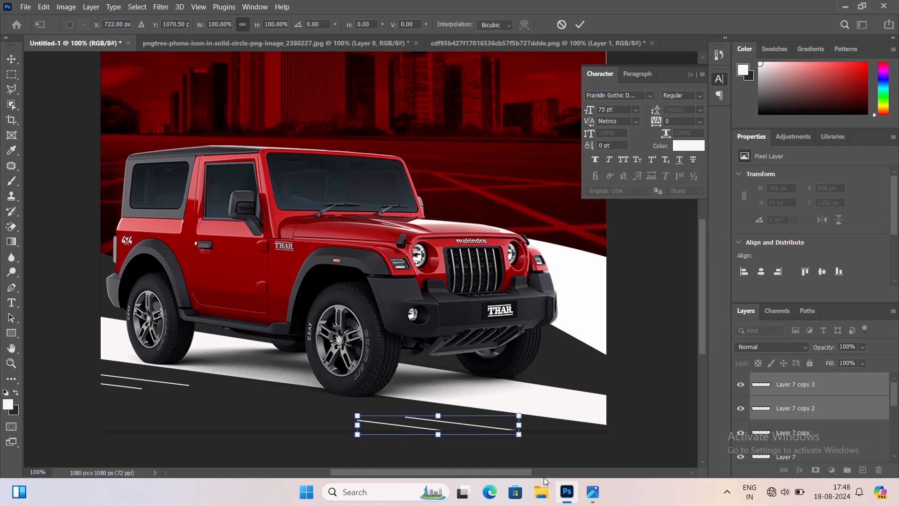
key(Right)
key(Right)
key(Right)
key(Right)
key(Right)
key(Right)
key(Right)
key(Right)
key(Right)
key(Right)
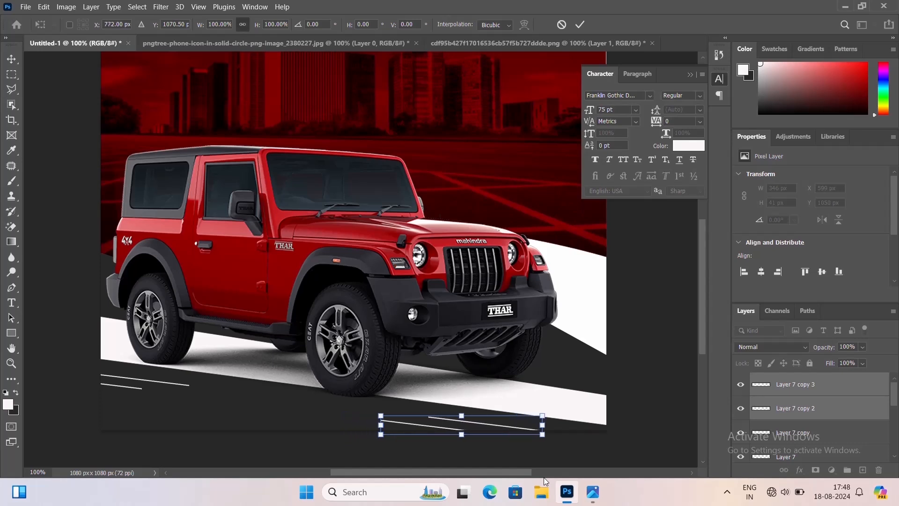
key(Return)
key(Down)
key(Down)
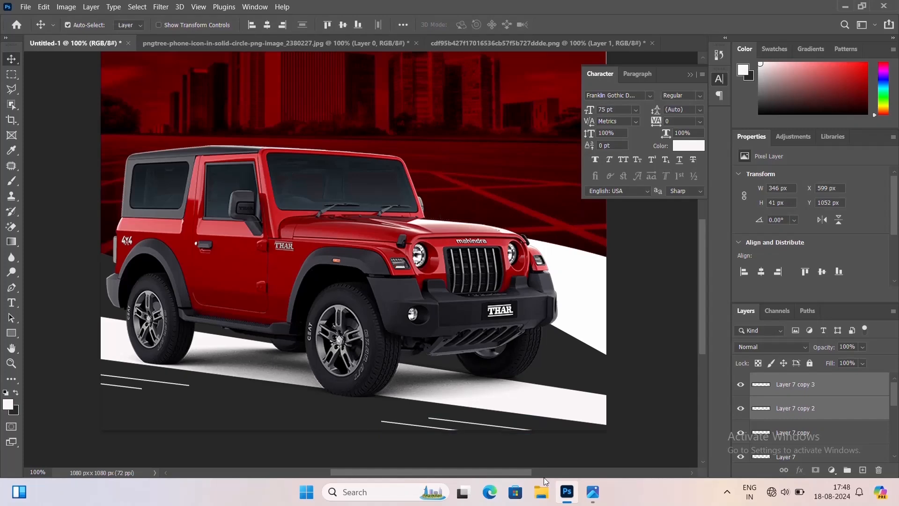
key(ctrl+plus)
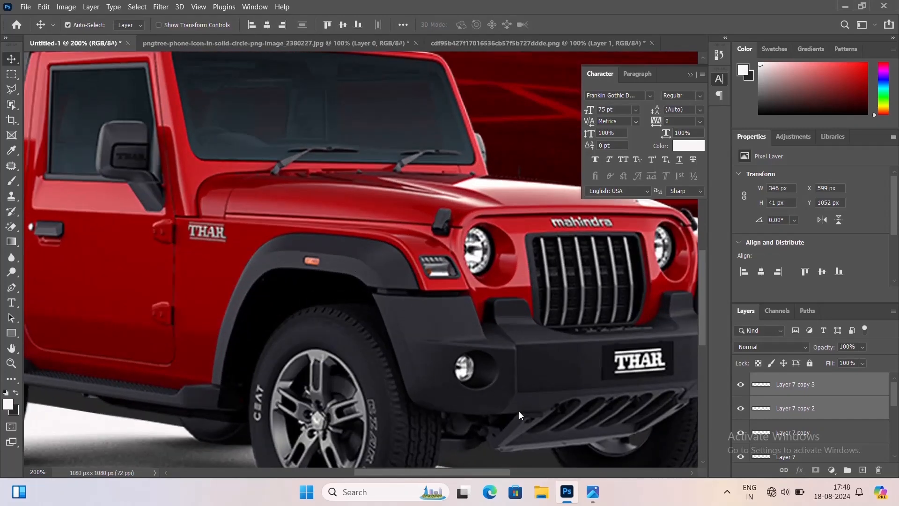
drag(457, 226, 433, 126)
scroll(392, 234, down, 5)
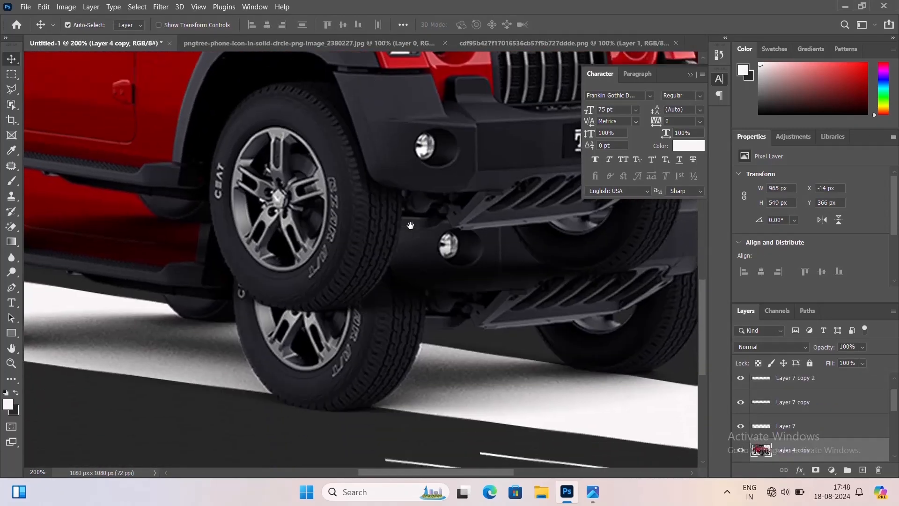
click(556, 449)
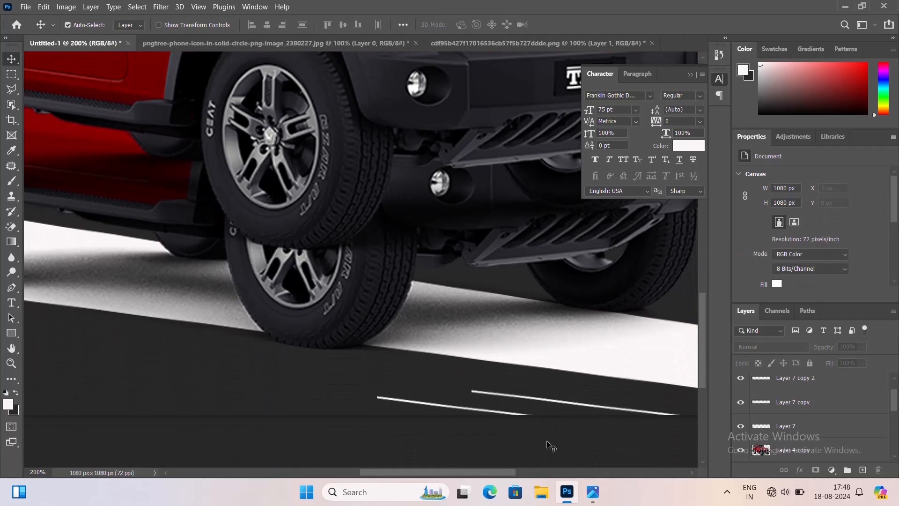
Nudge the two lower-right white lines down and slightly right so they sit staggered along the dark strip
click(568, 407)
key(Down)
key(Down)
key(Down)
key(Down)
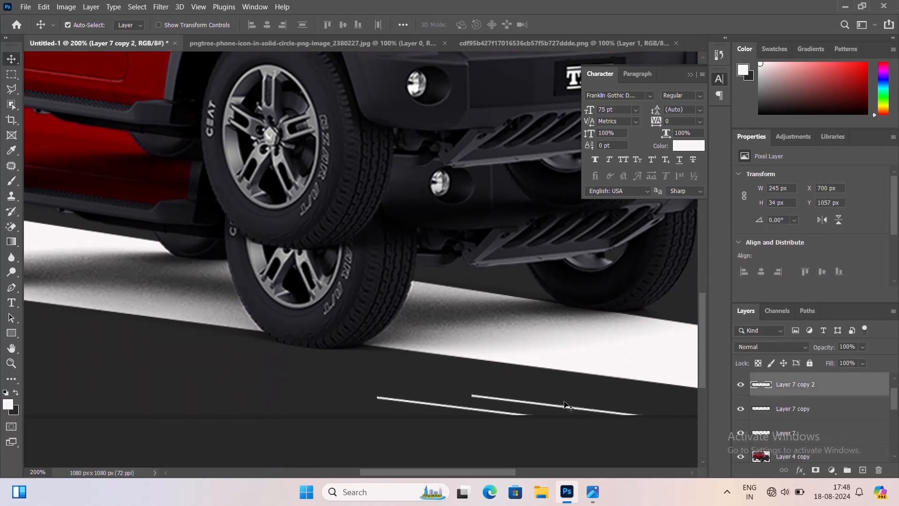
drag(567, 407, 505, 418)
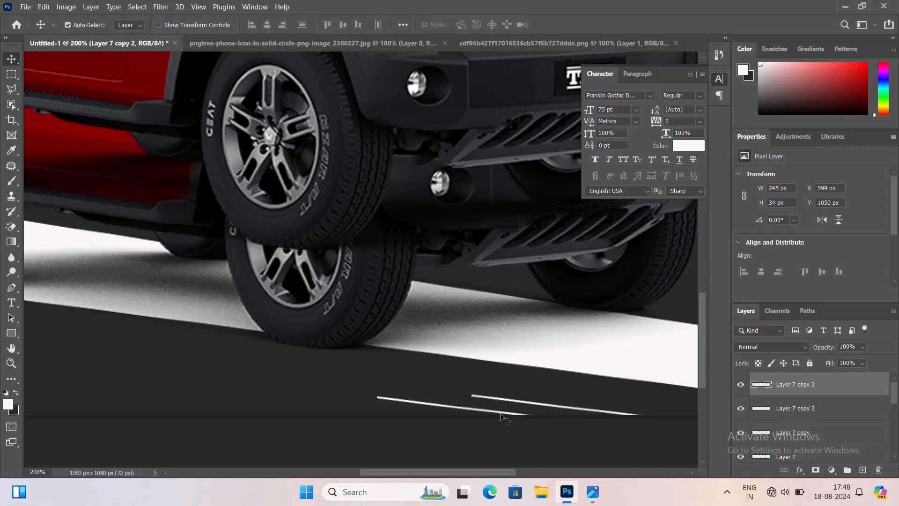
key(Down)
key(Down)
key(Down)
key(Right)
key(Right)
key(Right)
key(Right)
key(Right)
key(Right)
key(Right)
key(Right)
key(Right)
key(Right)
key(Right)
key(Right)
key(Right)
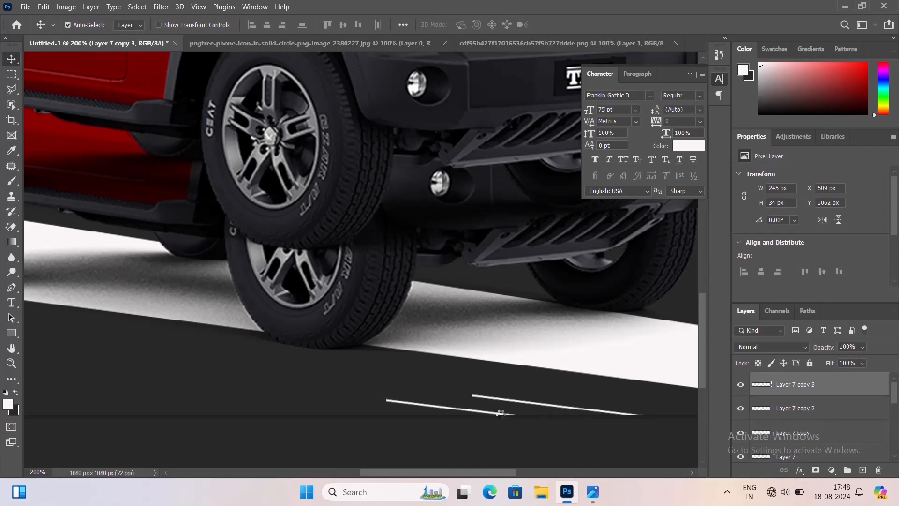
key(ctrl+minus)
key(ctrl+minus)
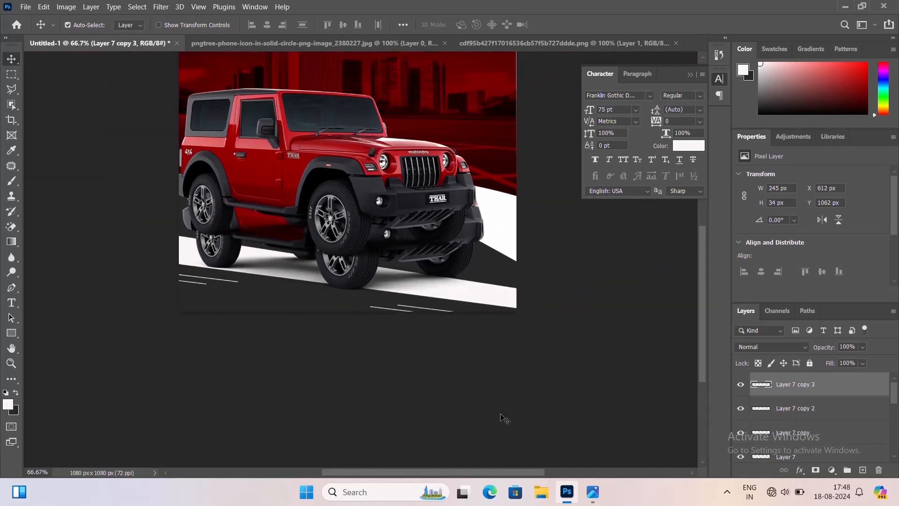
click(392, 241)
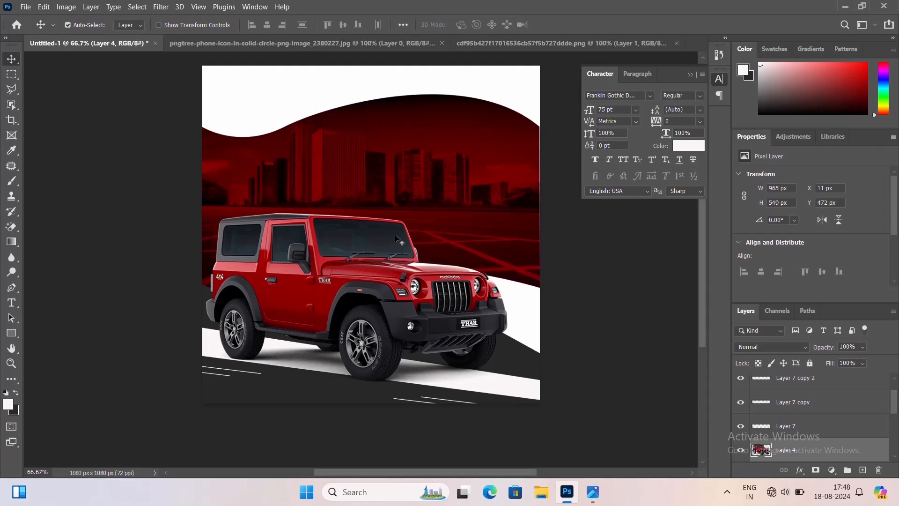
key(ctrl+plus)
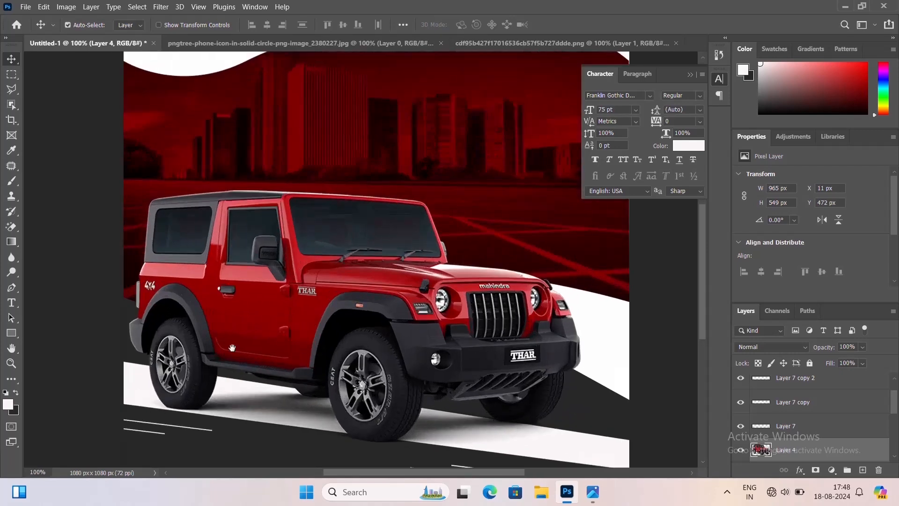
drag(194, 364, 290, 252)
click(263, 379)
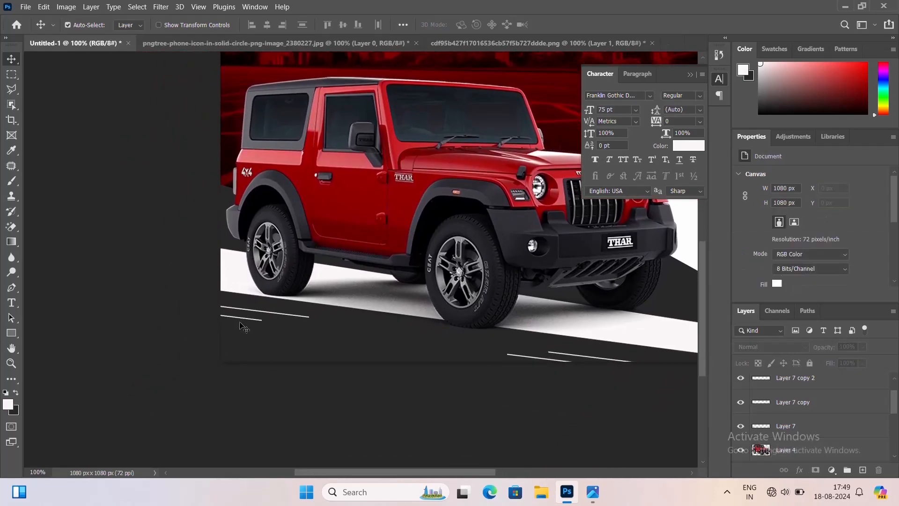
click(241, 322)
key(ctrl+t)
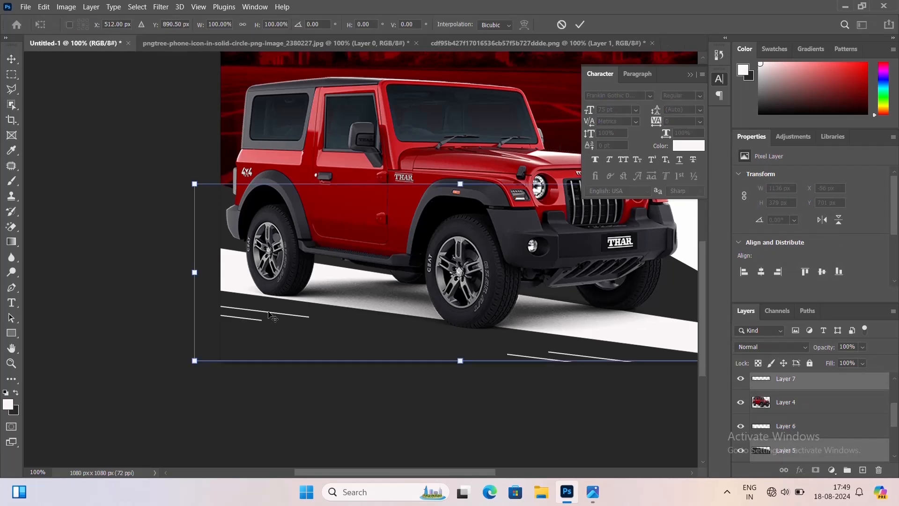
key(Escape)
click(266, 373)
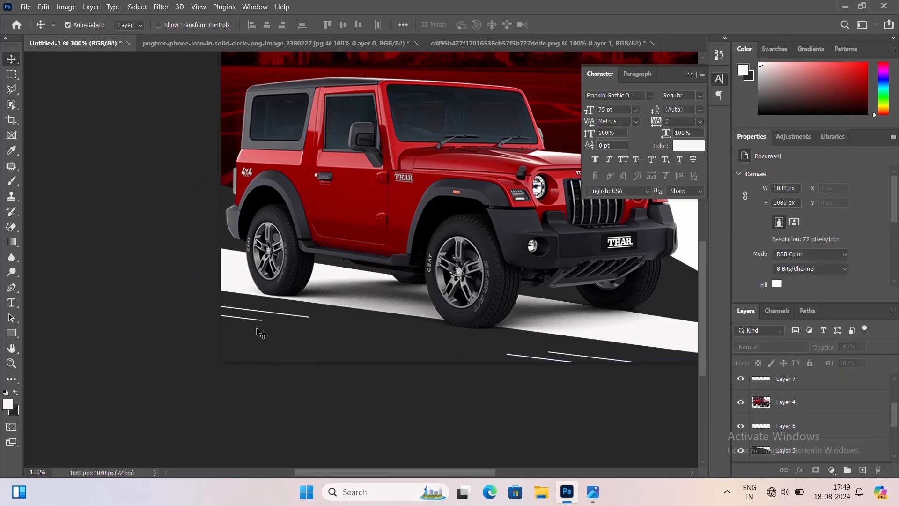
click(253, 322)
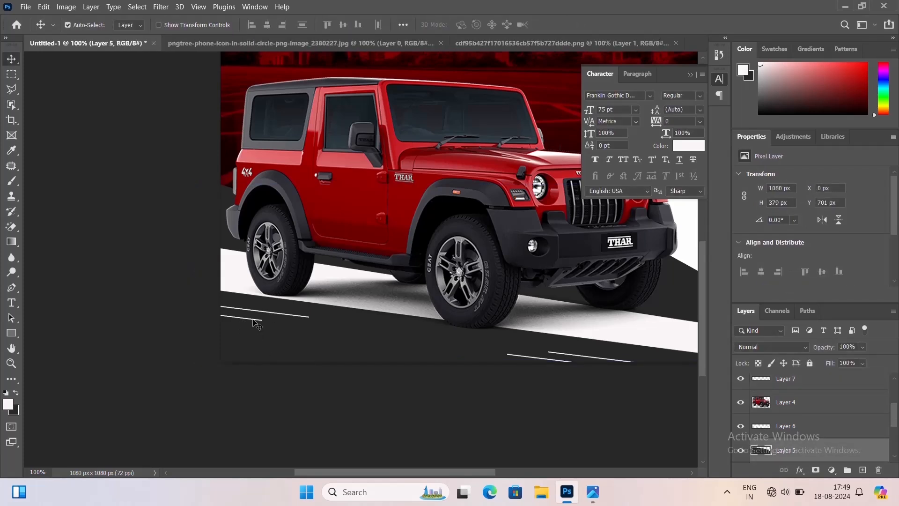
click(253, 319)
shift+click(261, 312)
shift+click(261, 313)
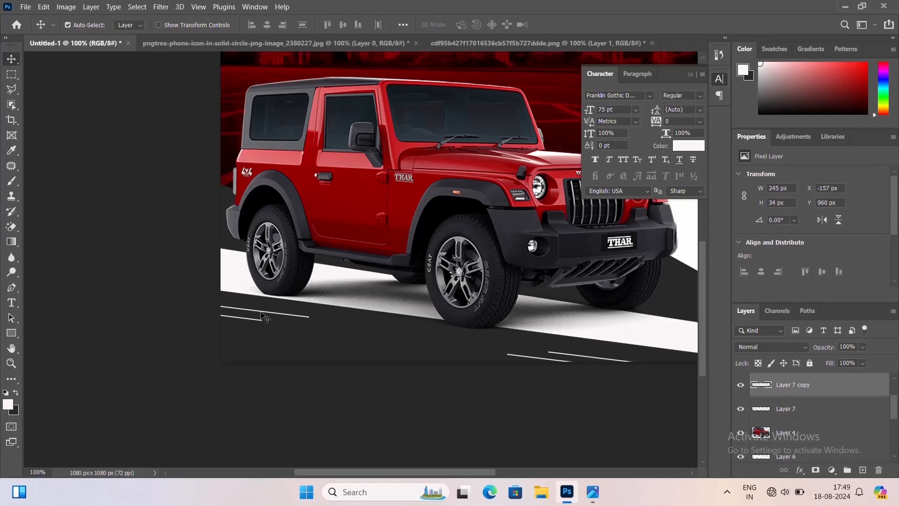
shift+click(262, 313)
shift+click(261, 313)
shift+click(261, 313)
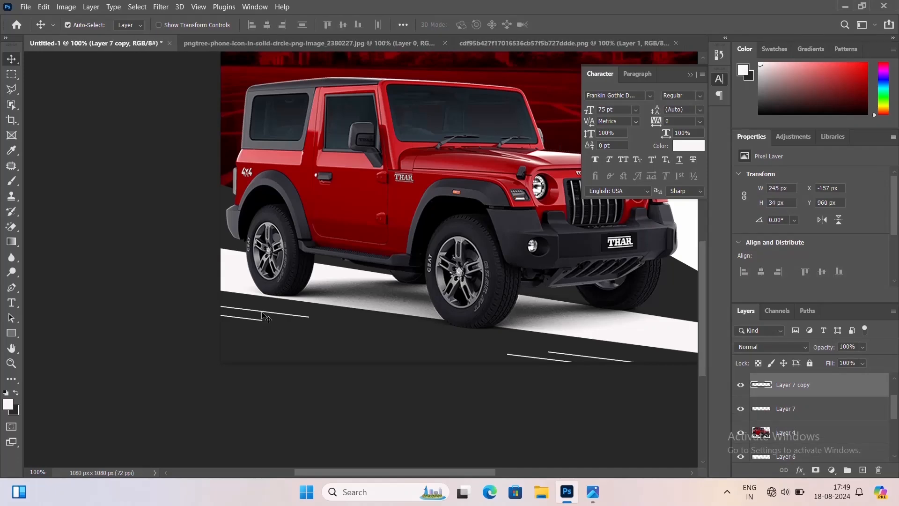
shift+click(263, 315)
Select both white lines at the left edge and shift them down a few pixels together with free transform
click(742, 409)
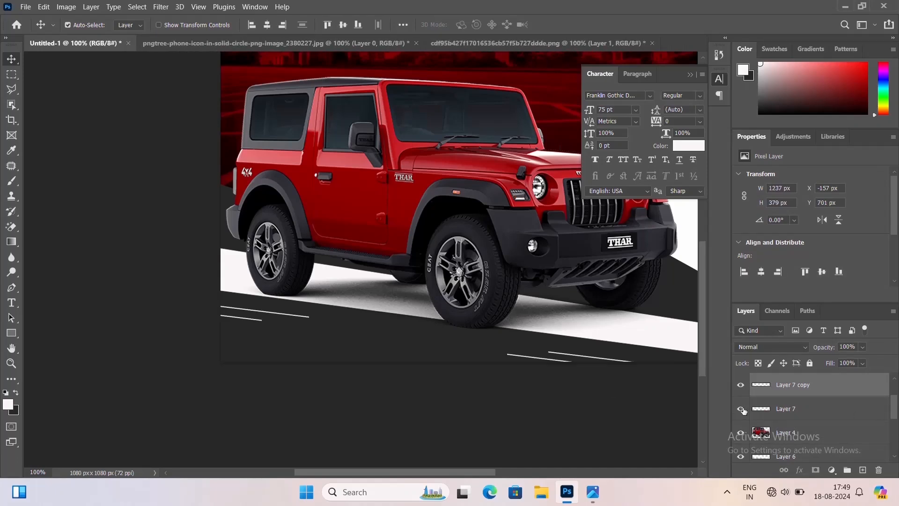
click(769, 409)
click(812, 388)
shift+click(799, 409)
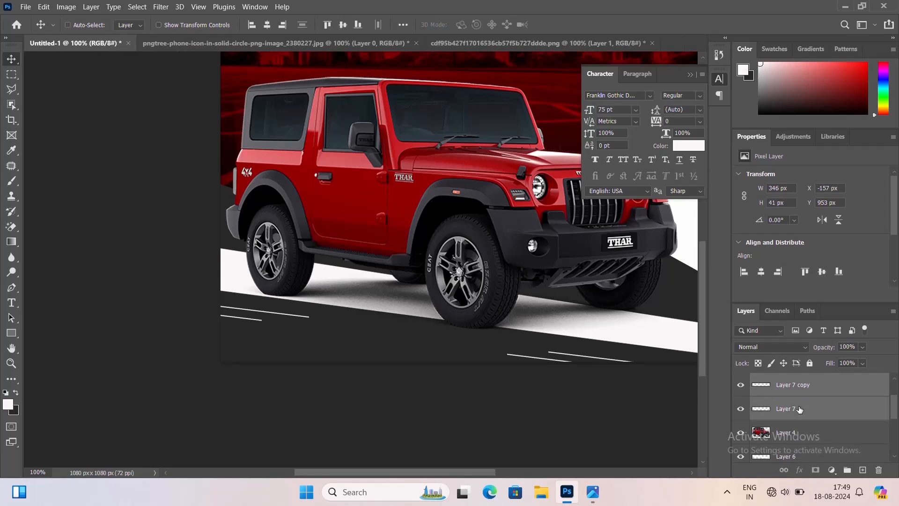
key(ctrl+t)
key(Down)
key(Down)
key(Down)
key(Down)
key(Down)
key(Down)
key(Down)
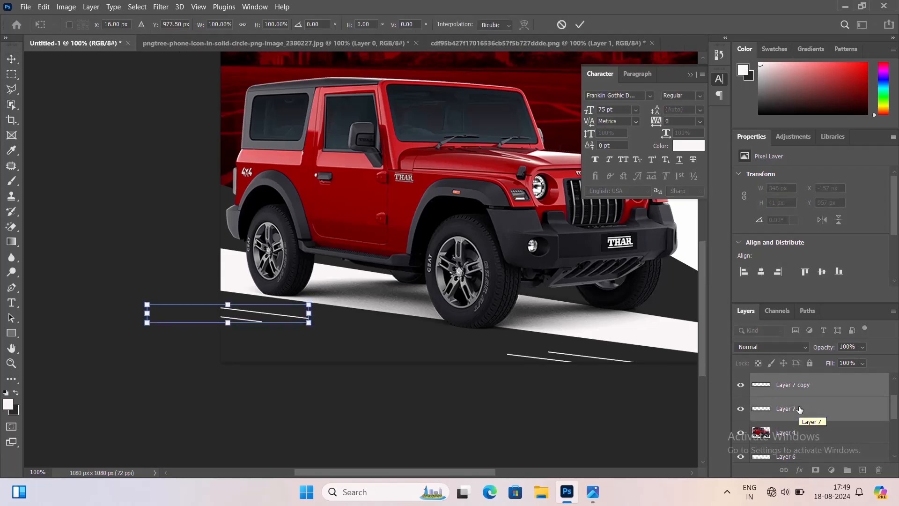
key(Return)
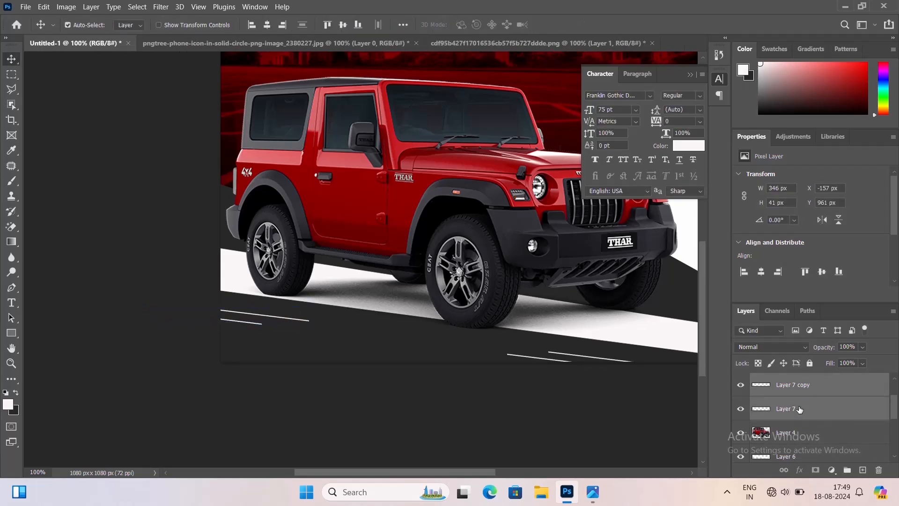
click(806, 407)
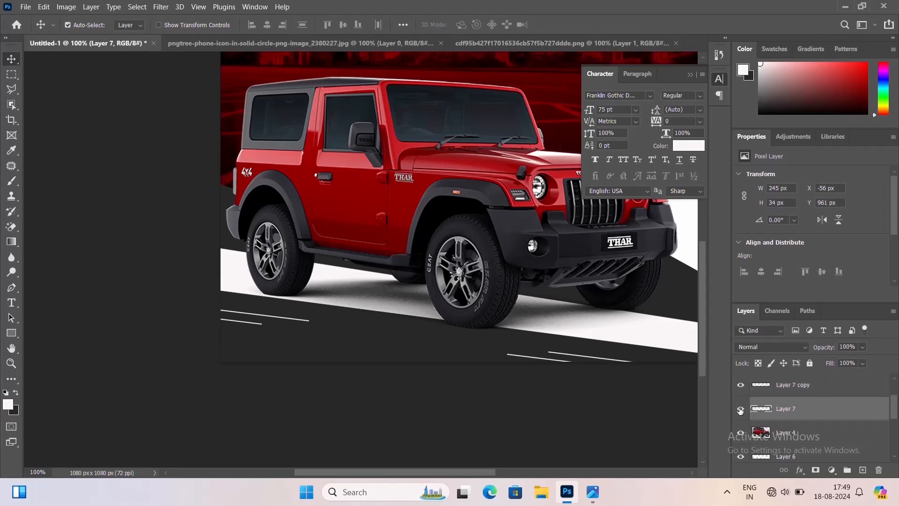
click(779, 391)
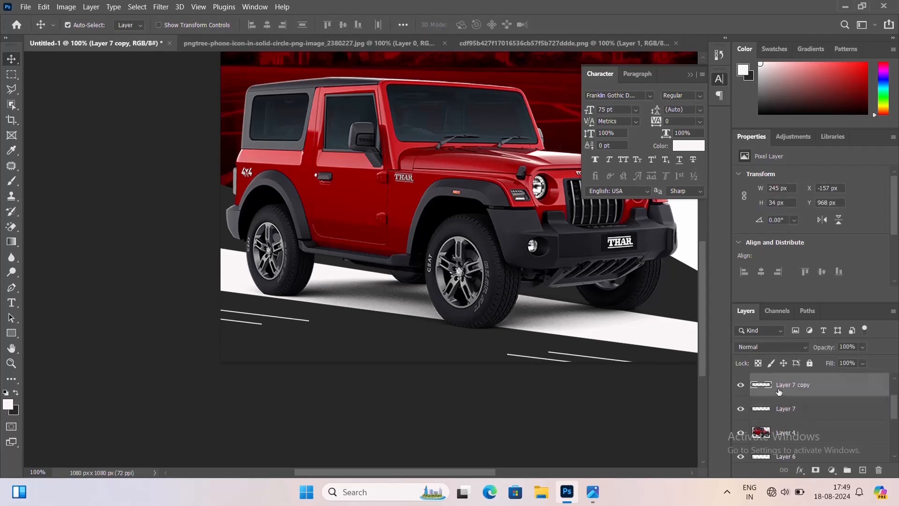
Nudge the two white lines at the left edge of the dark strip up a few pixels together
key(ctrl+minus)
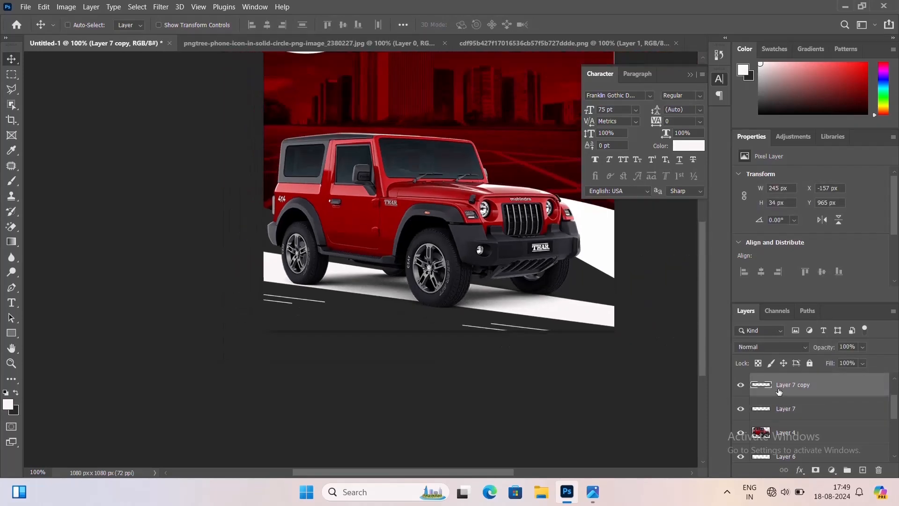
drag(475, 274, 422, 348)
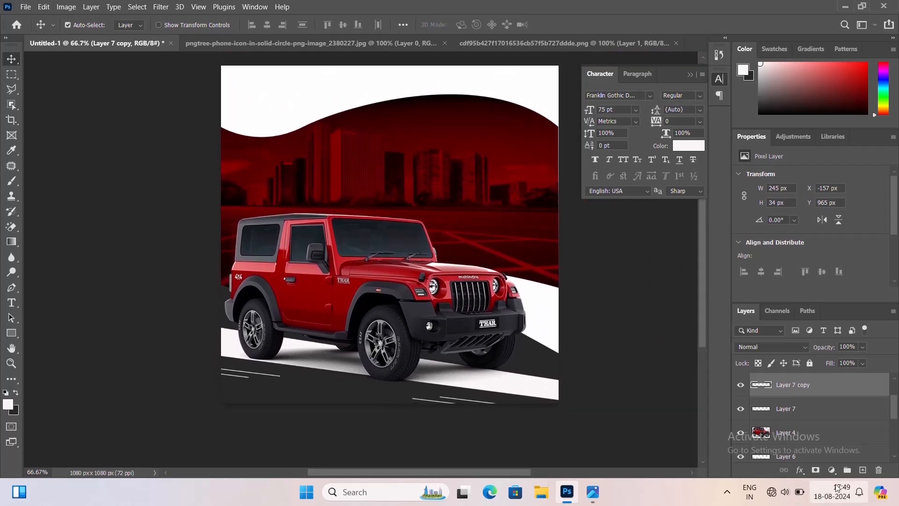
ctrl+click(793, 416)
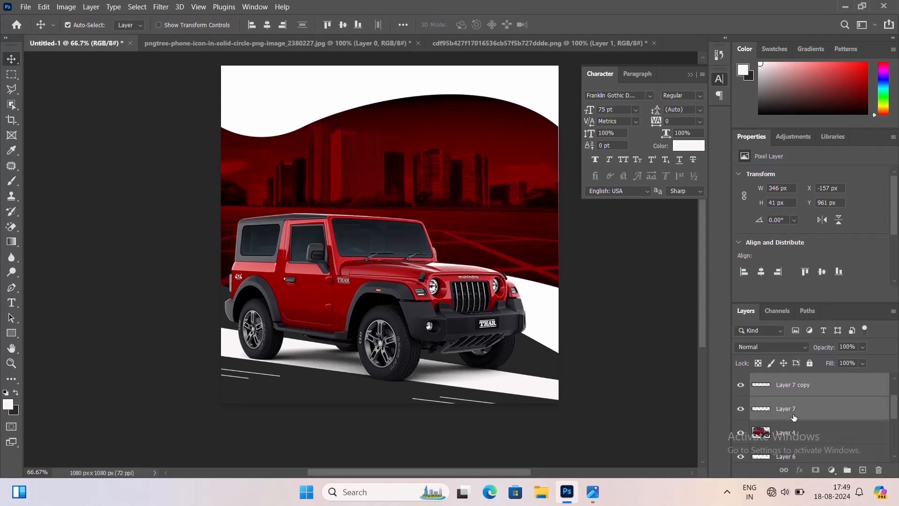
key(Up)
key(Up)
key(Up)
key(Up)
key(Up)
key(Up)
key(Up)
key(Up)
key(Up)
key(Up)
key(Up)
key(Up)
key(Up)
key(Up)
key(Up)
key(Up)
key(Up)
key(Up)
key(Up)
key(Up)
click(793, 416)
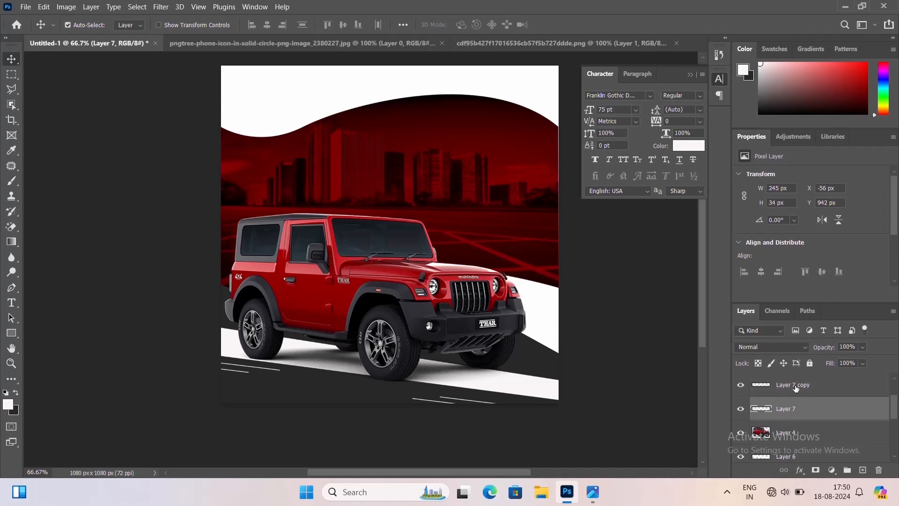
click(794, 387)
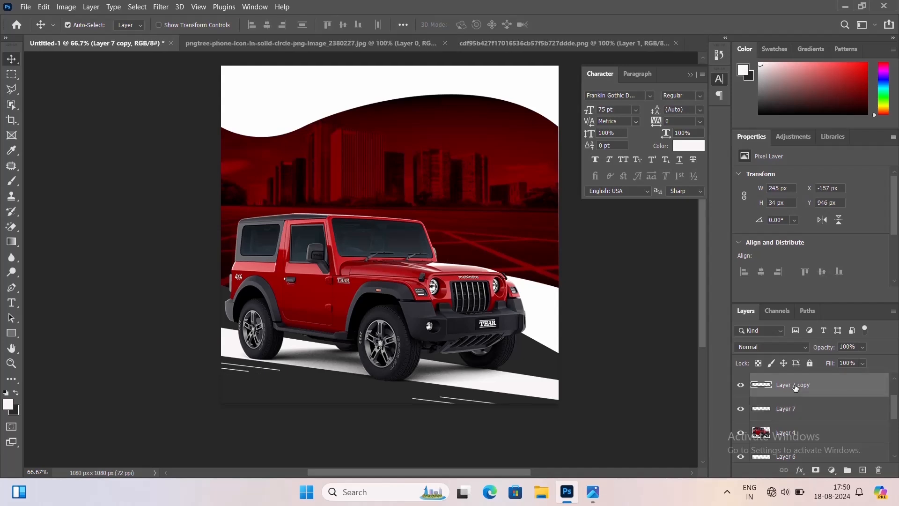
click(578, 425)
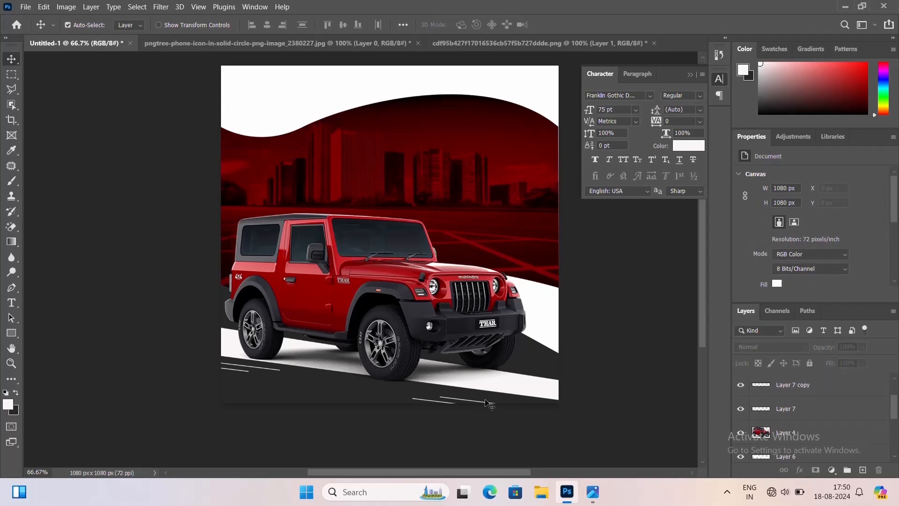
Nudge the two lower-right white lines up and slightly right together along the dark strip
scroll(791, 413, up, 2)
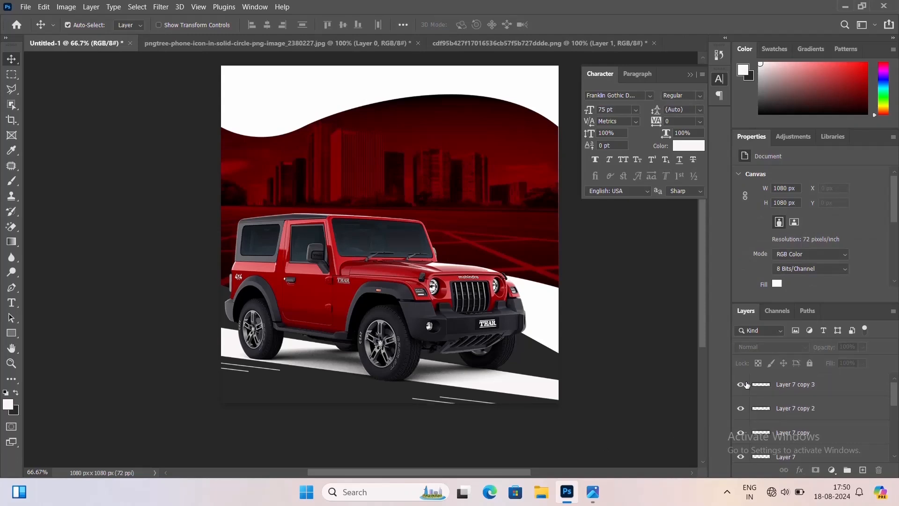
click(778, 407)
shift+click(787, 390)
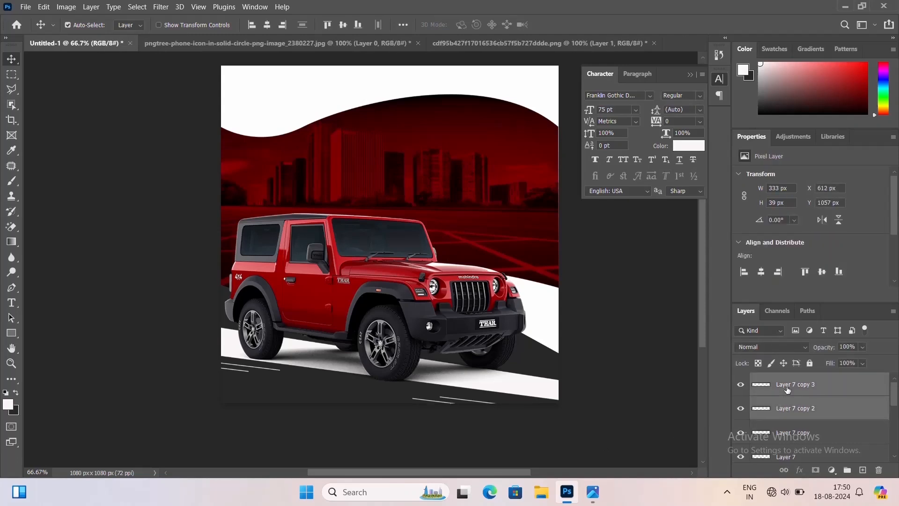
key(Up)
key(Up)
key(Up)
key(Up)
key(Up)
key(Up)
key(Right)
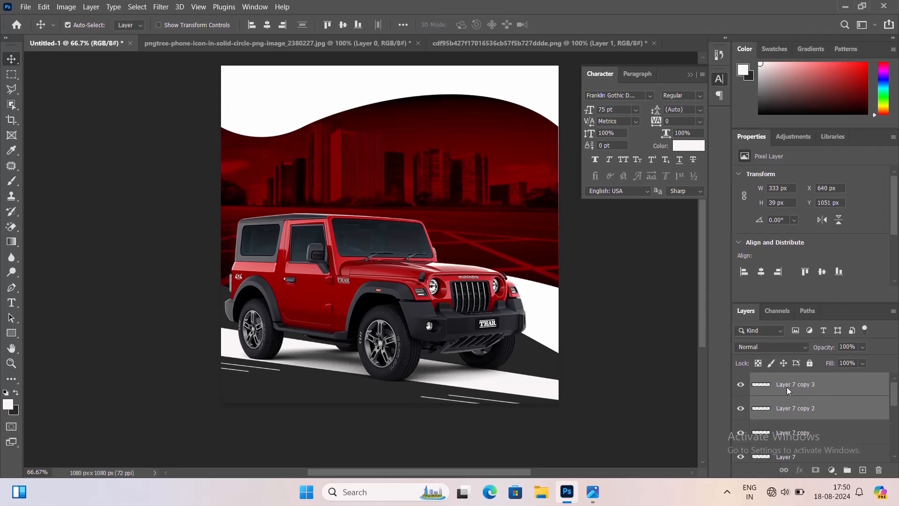
key(Right)
key(Right)
key(Right)
key(Right)
key(Right)
key(Right)
key(Right)
key(Right)
key(Right)
key(Right)
key(Right)
click(605, 276)
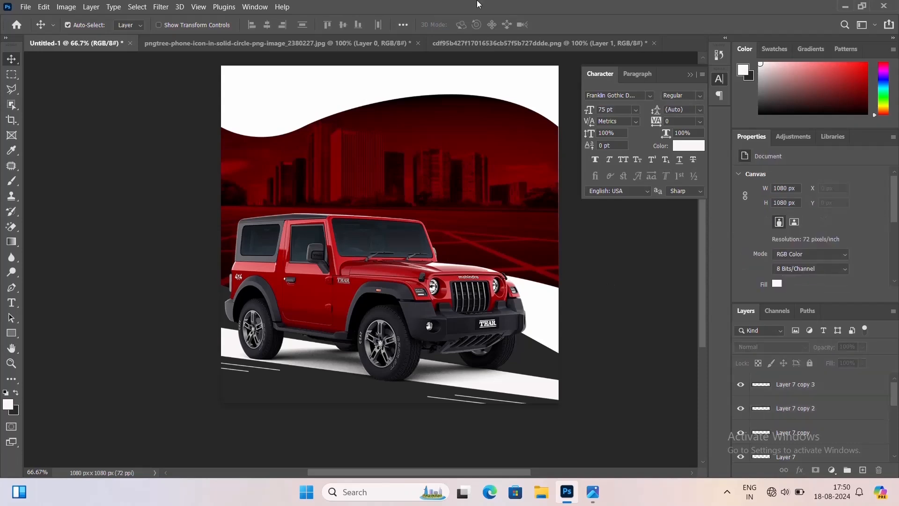
Add the white headline AFFORDABLE over the city banner and move it to the banner's upper-right area
click(852, 383)
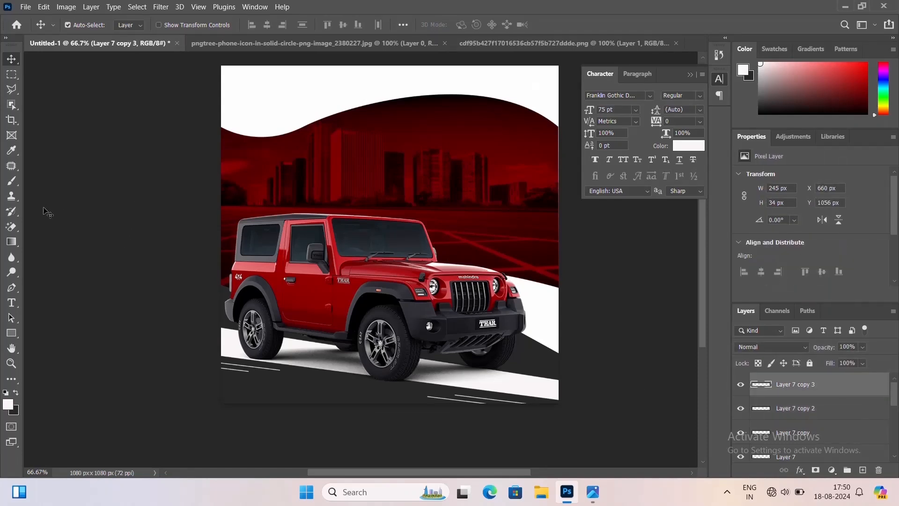
click(11, 303)
click(376, 161)
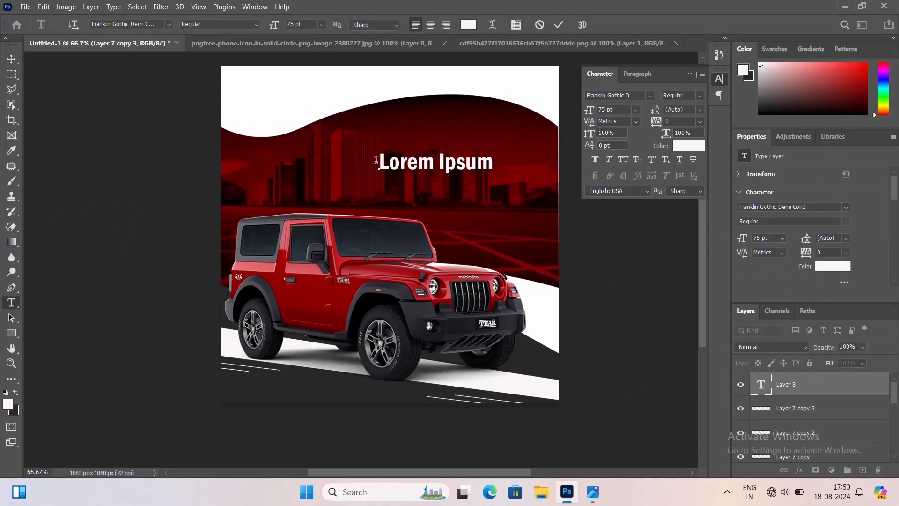
text(AFF)
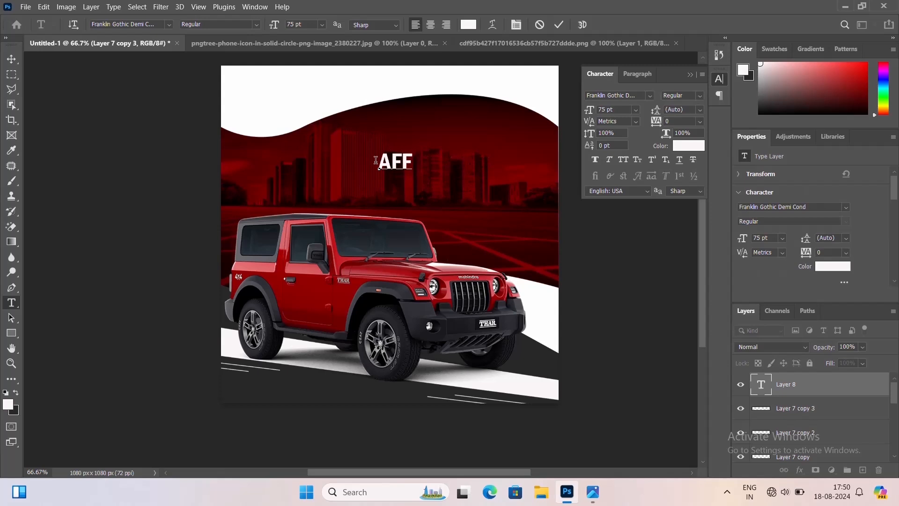
text(ORDABLE)
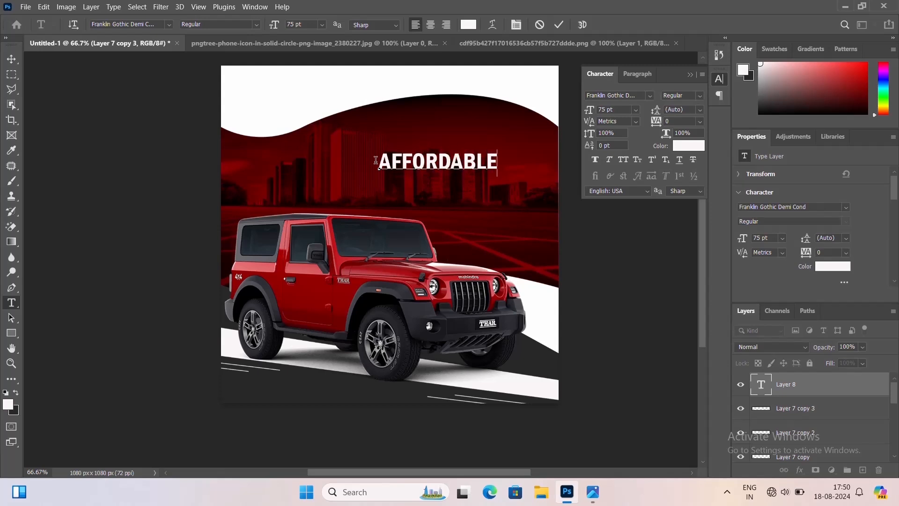
key(ctrl+Return)
click(11, 61)
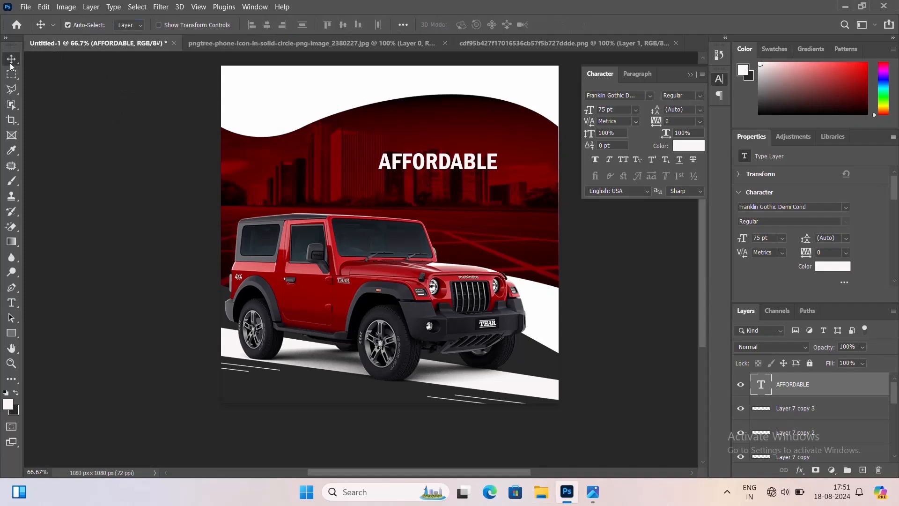
drag(443, 164, 498, 153)
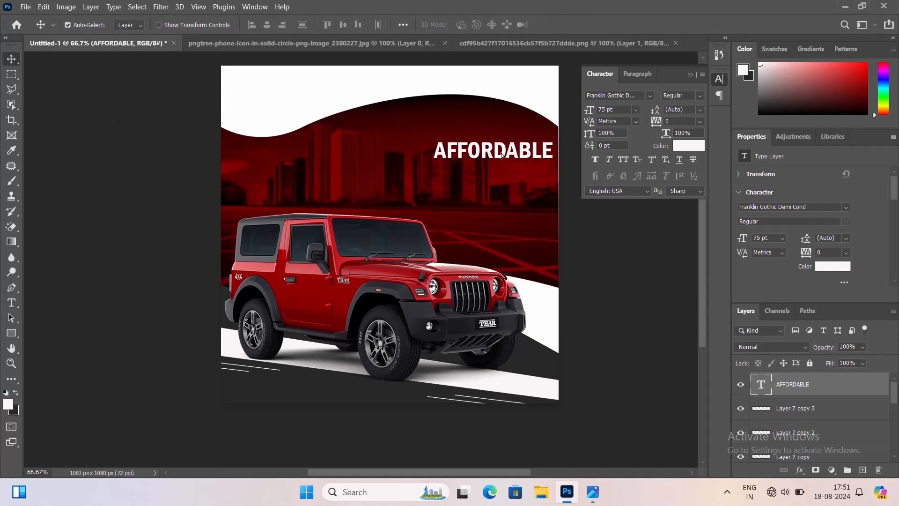
Stretch the red city photo slightly wider with free transform, to about 1085 px, so it covers the right edge
click(551, 195)
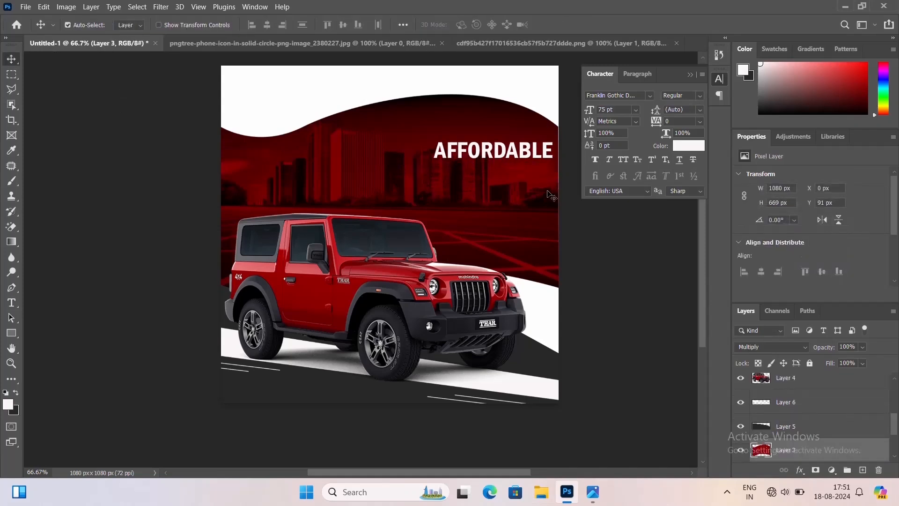
key(Right)
key(Left)
key(ctrl+t)
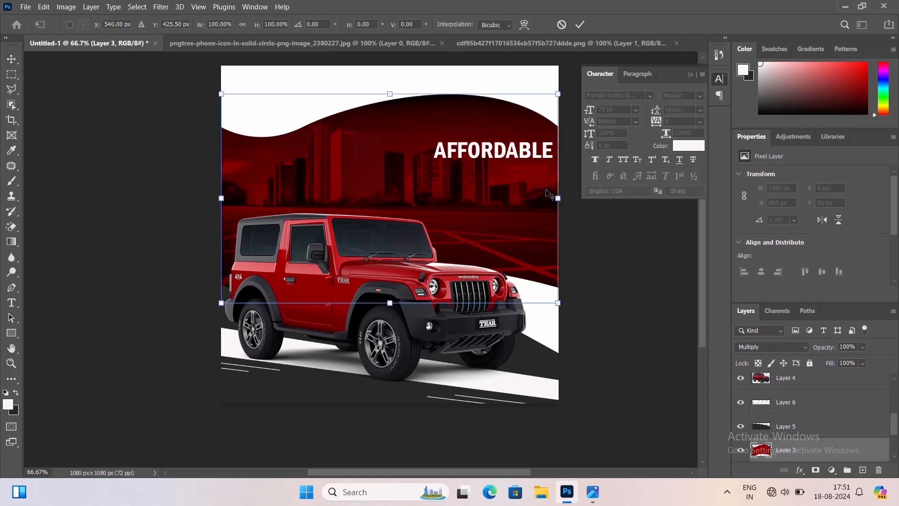
drag(560, 192, 561, 198)
key(Return)
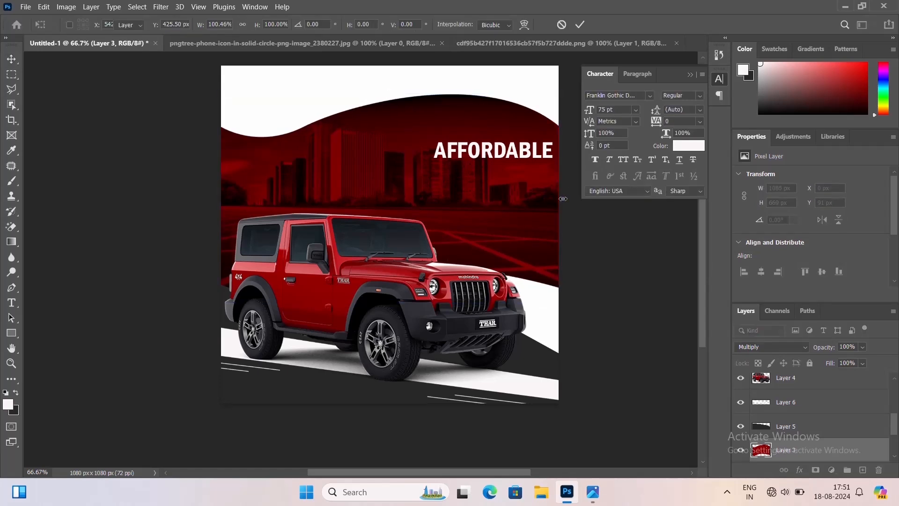
Duplicate the AFFORDABLE text below, retype the copy as LUXURY CAR, and tuck it right-aligned beneath the first line
drag(506, 162, 504, 187)
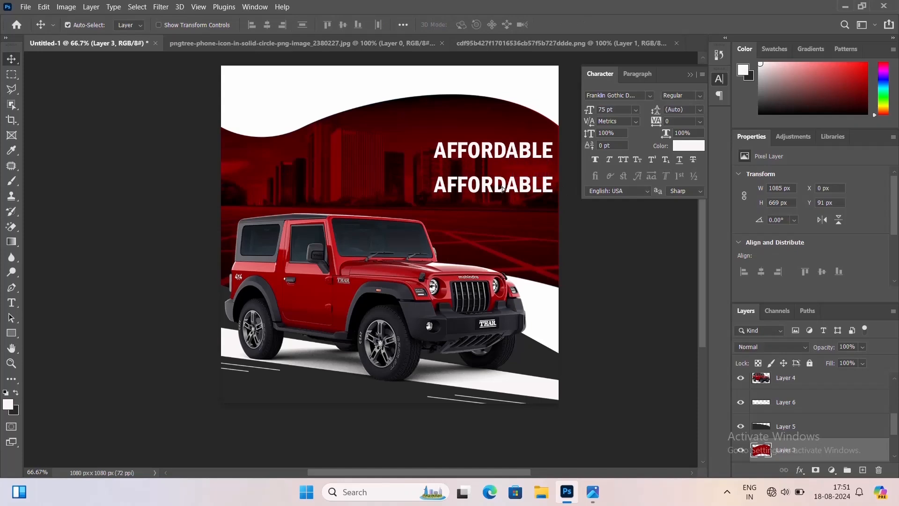
double_click(503, 187)
text(LU)
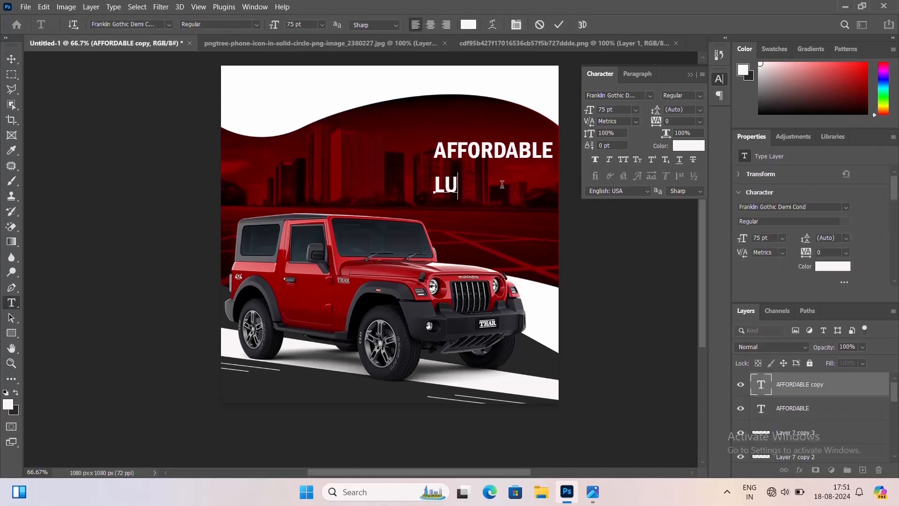
text(XURY)
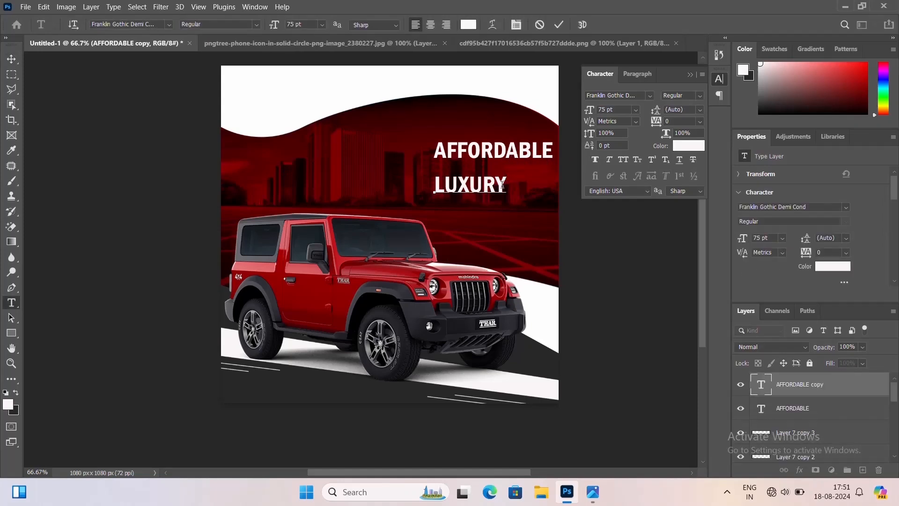
text( CAR)
key(ctrl+Return)
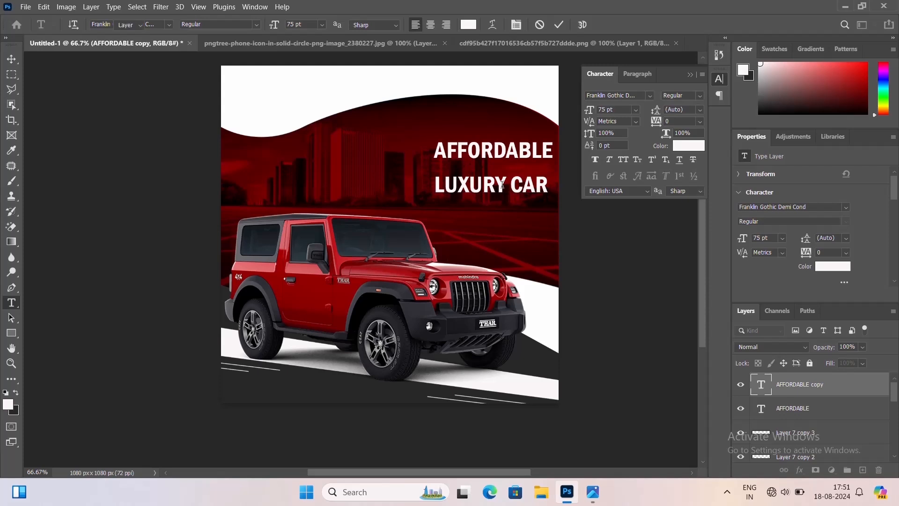
key(v)
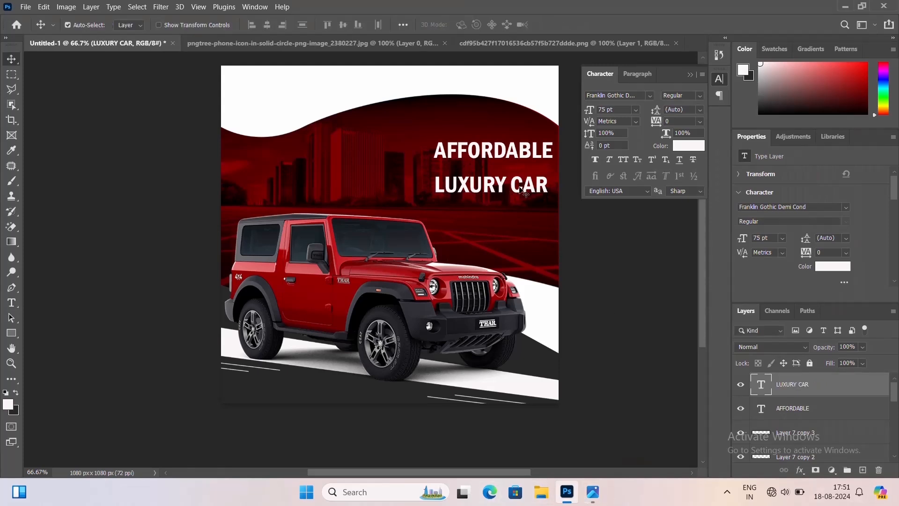
drag(533, 188, 555, 150)
click(515, 153)
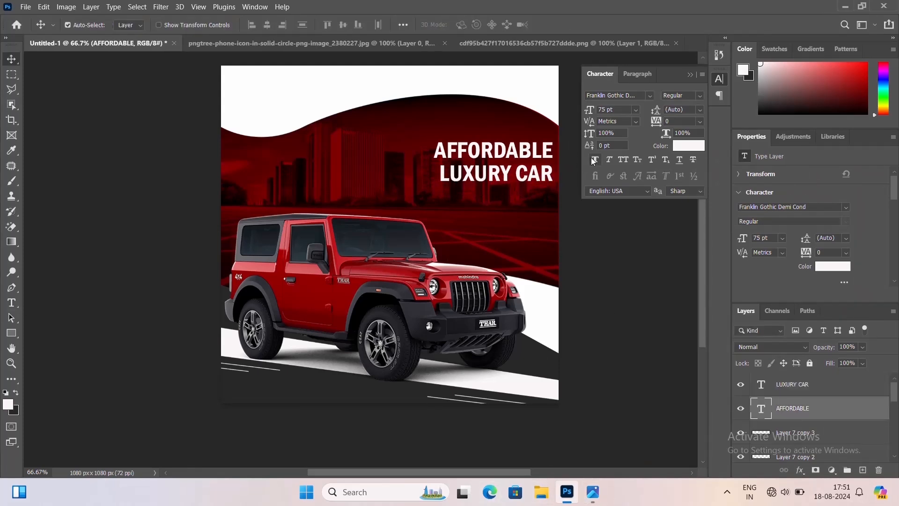
click(593, 159)
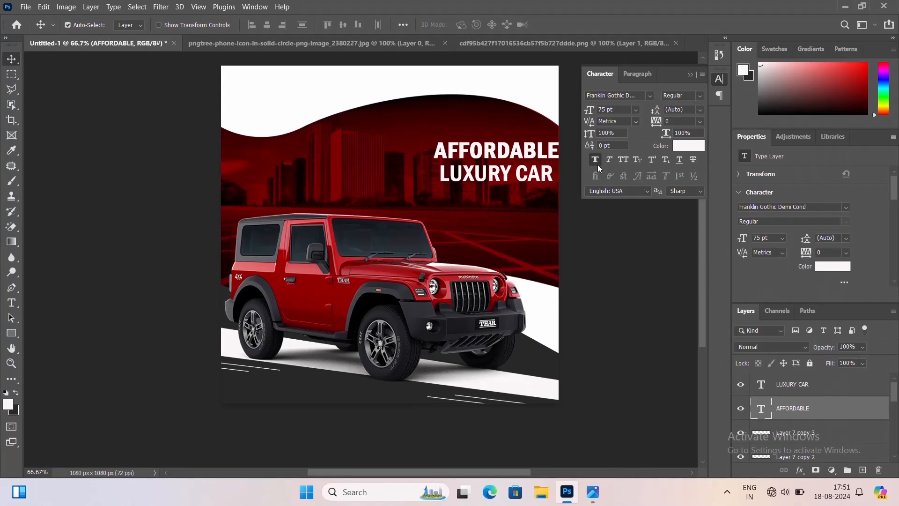
click(593, 160)
Change the LUXURY CAR text's font to Swis721 BlkCn BT
click(526, 179)
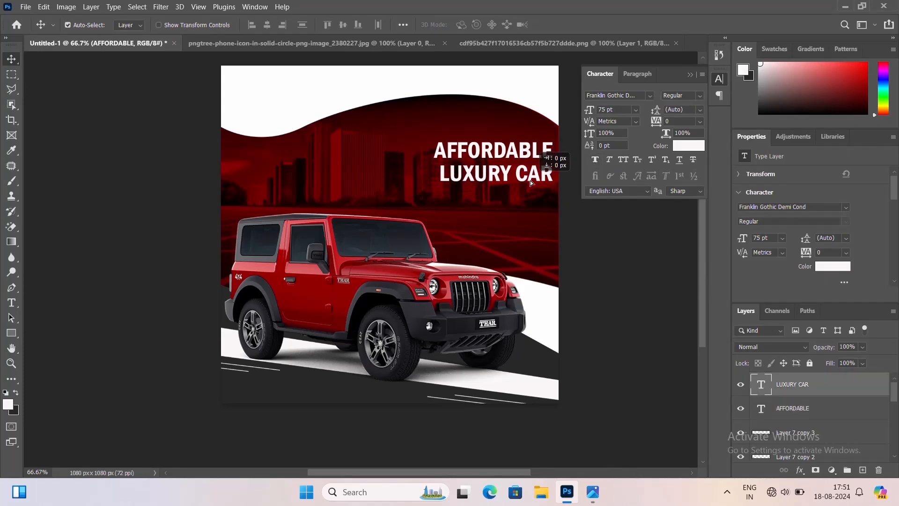
double_click(529, 181)
click(169, 24)
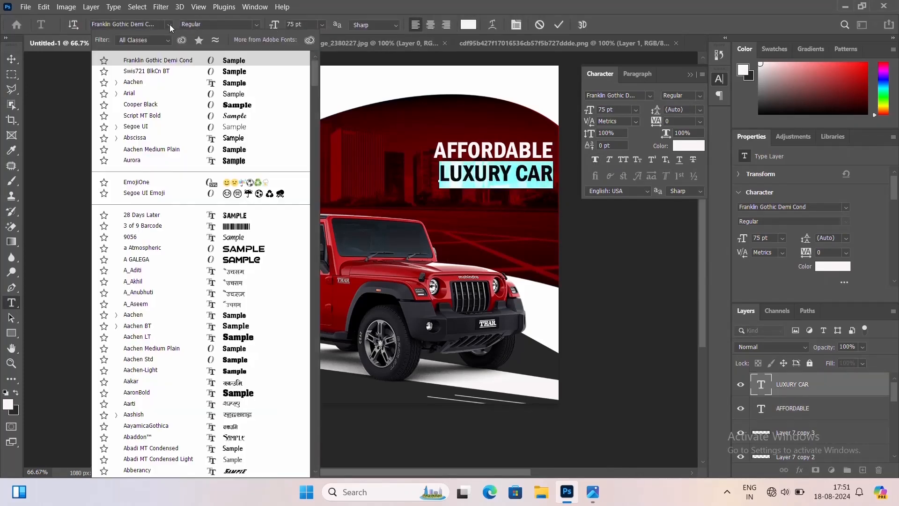
click(152, 68)
click(12, 58)
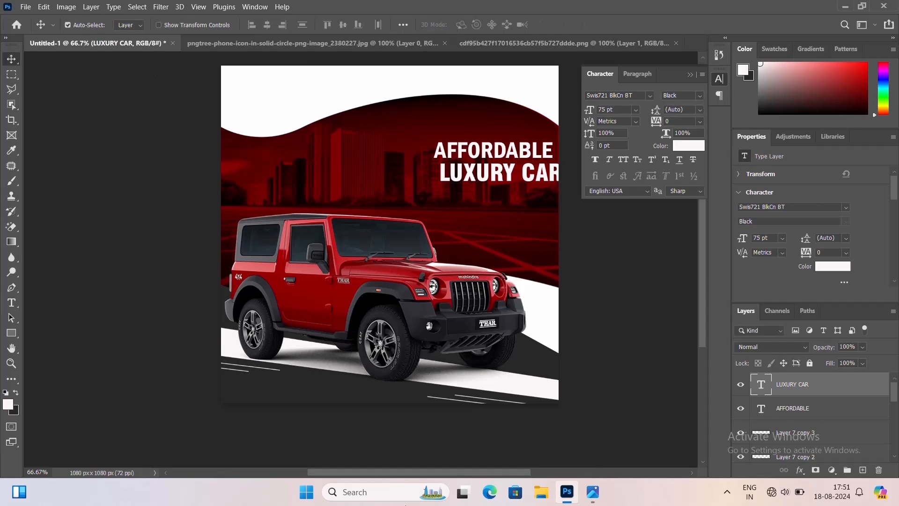
Duplicate AFFORDABLE to the banner's left side, try Swis721 BlkCn BT on the copy, and undo the font change
drag(435, 151, 316, 171)
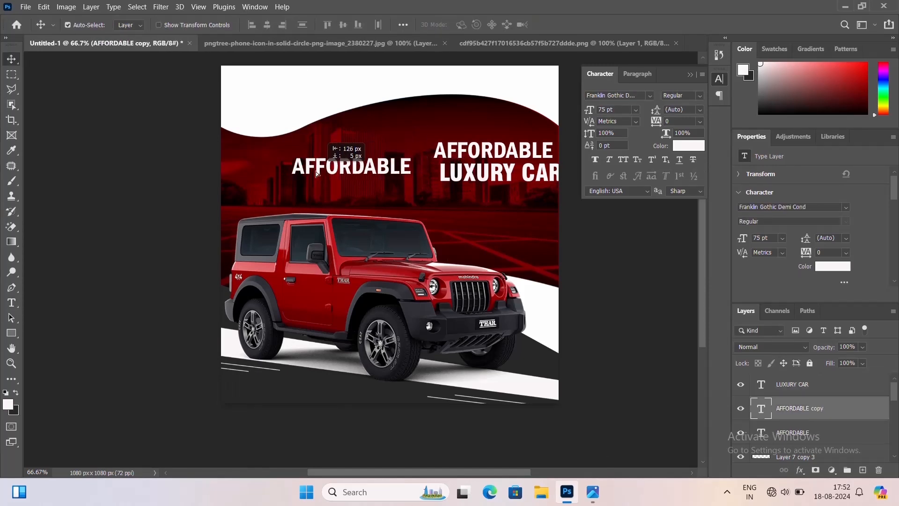
double_click(316, 172)
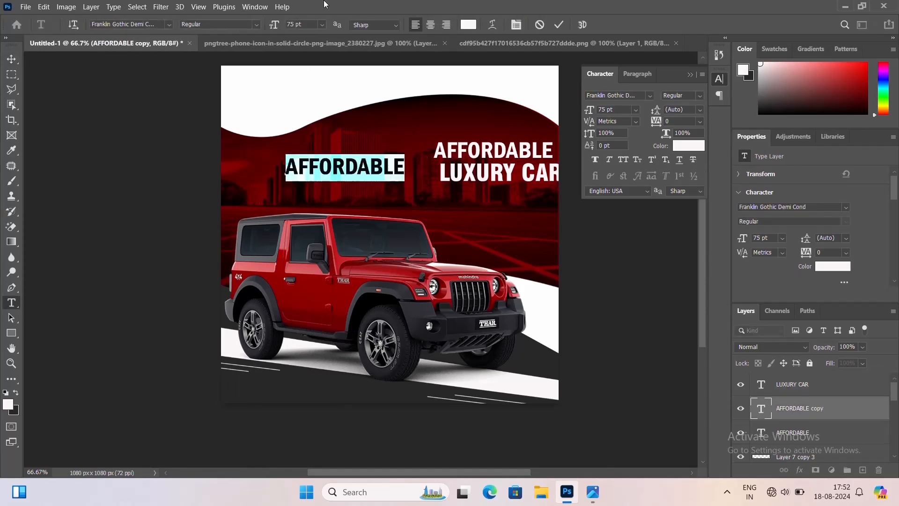
click(167, 24)
click(125, 58)
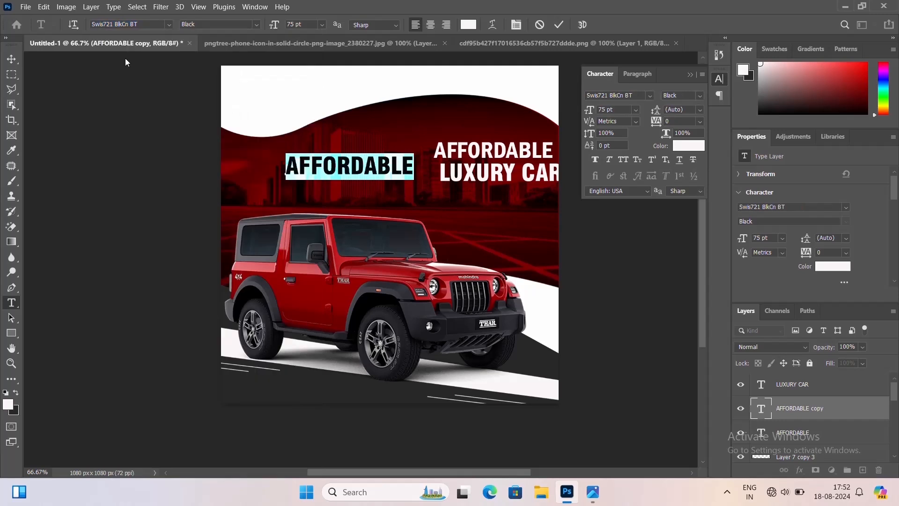
click(11, 59)
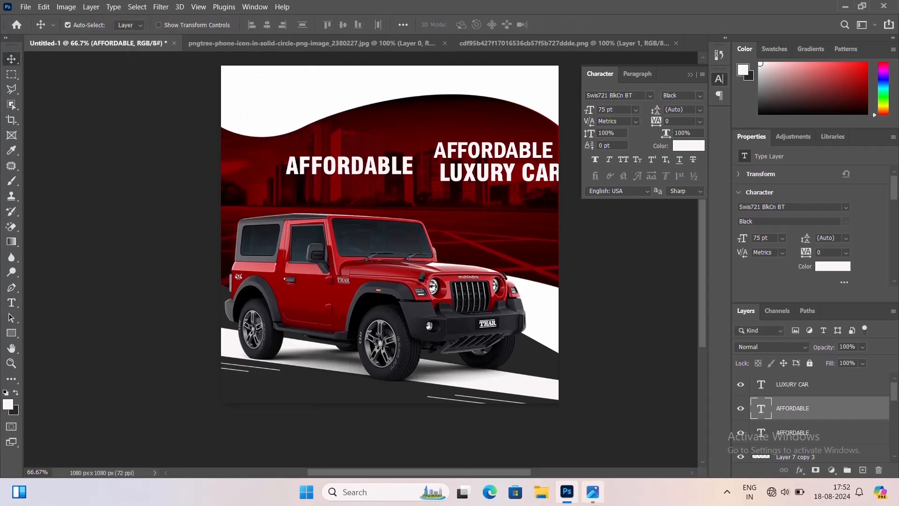
key(ctrl+z)
click(380, 177)
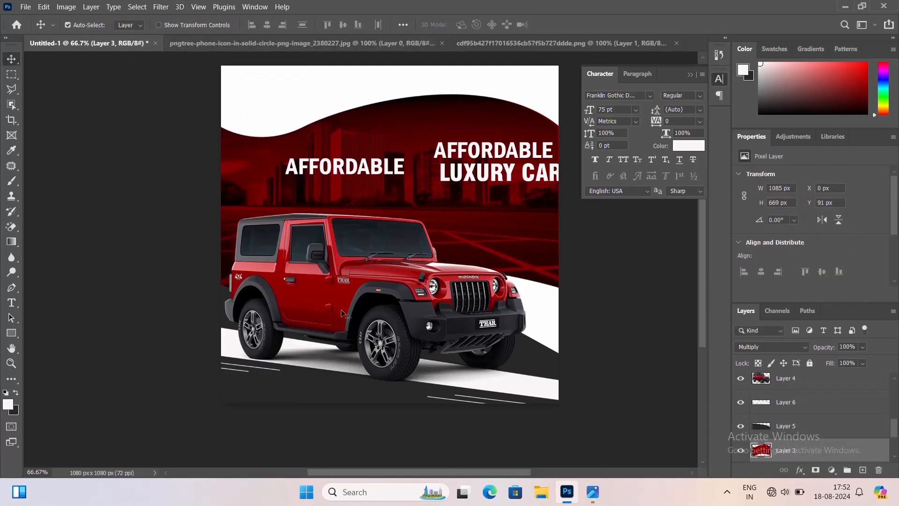
Delete the AFFORDABLE copy on the banner's left side and shift LUXURY CAR slightly left to fit the canvas
double_click(356, 172)
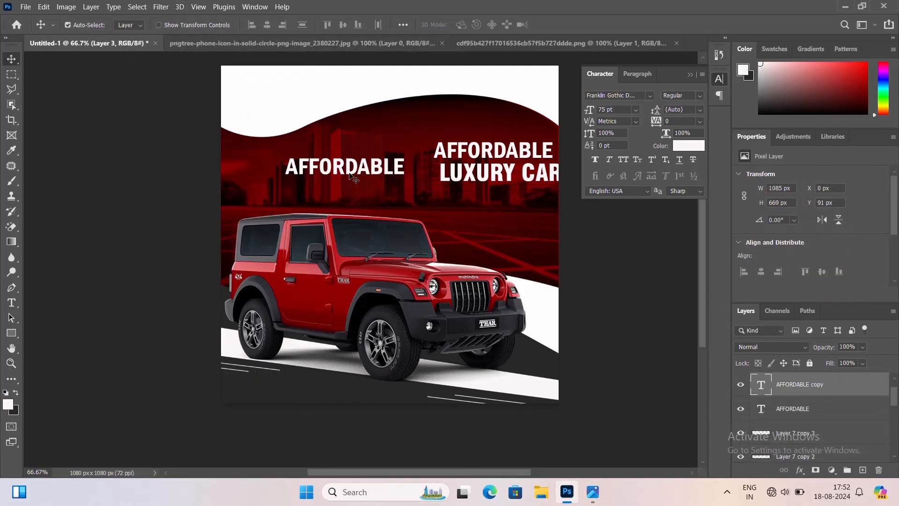
click(216, 63)
key(Delete)
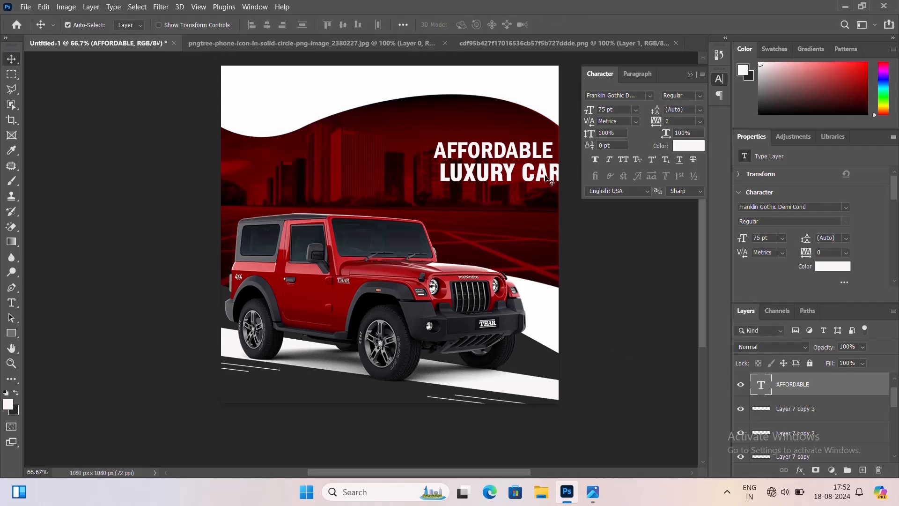
drag(545, 179, 537, 180)
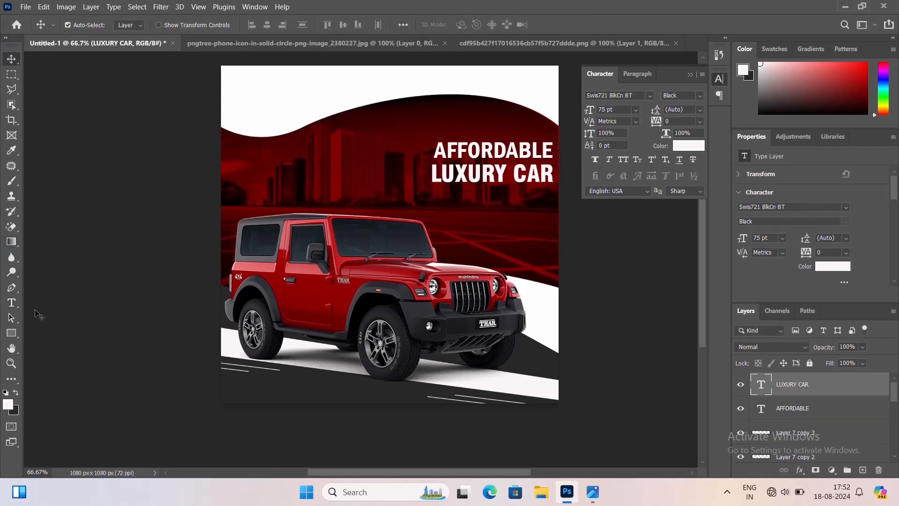
Add a FOR RENT text line on the banner's right side below LUXURY CAR
click(11, 303)
click(459, 241)
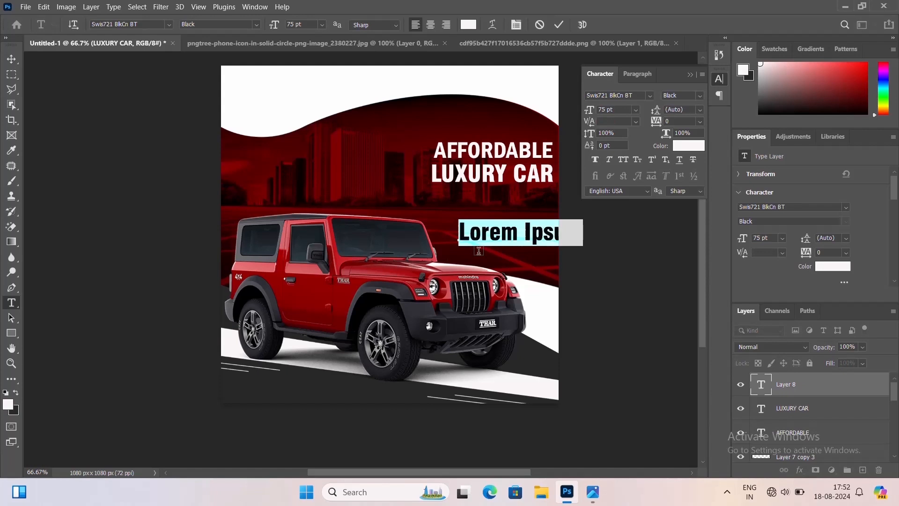
text(FOR RE)
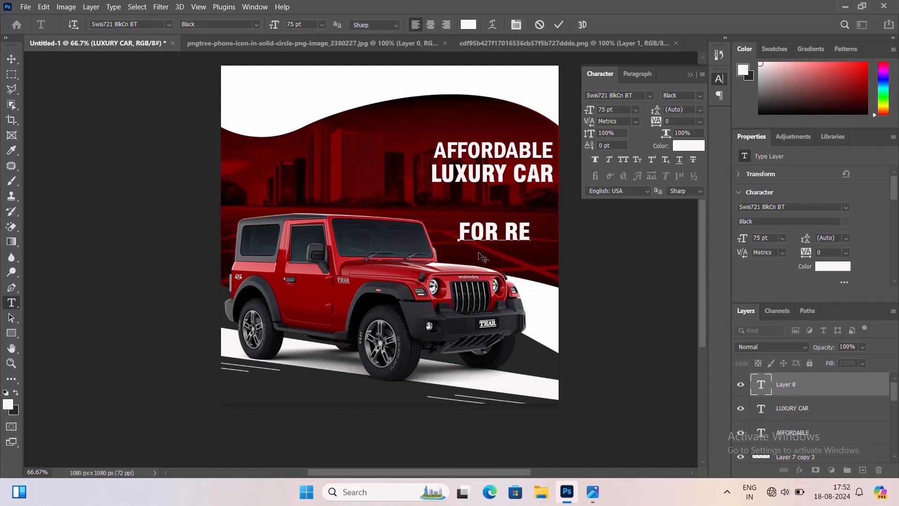
text(NT)
key(ctrl+Return)
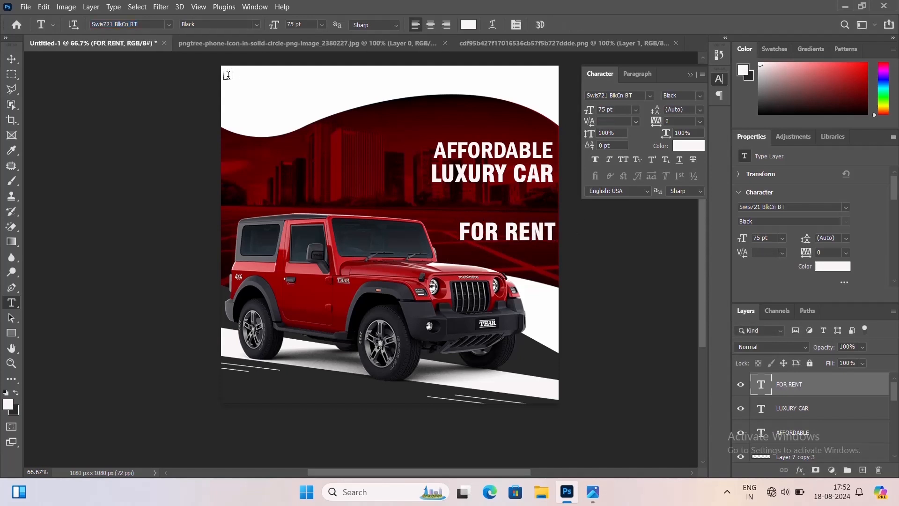
Move the FOR RENT line up so it sits directly beneath LUXURY CAR
click(11, 60)
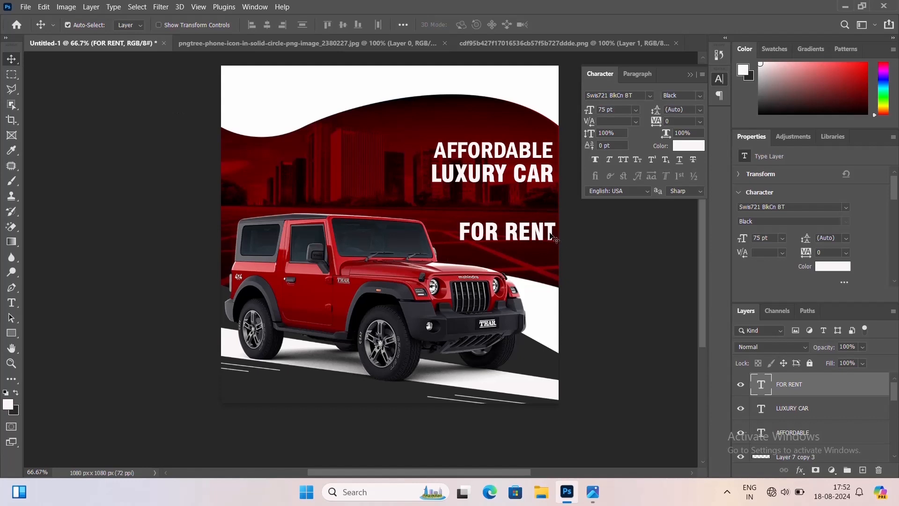
drag(554, 238, 548, 212)
drag(542, 175, 410, 211)
double_click(512, 182)
key(ctrl+z)
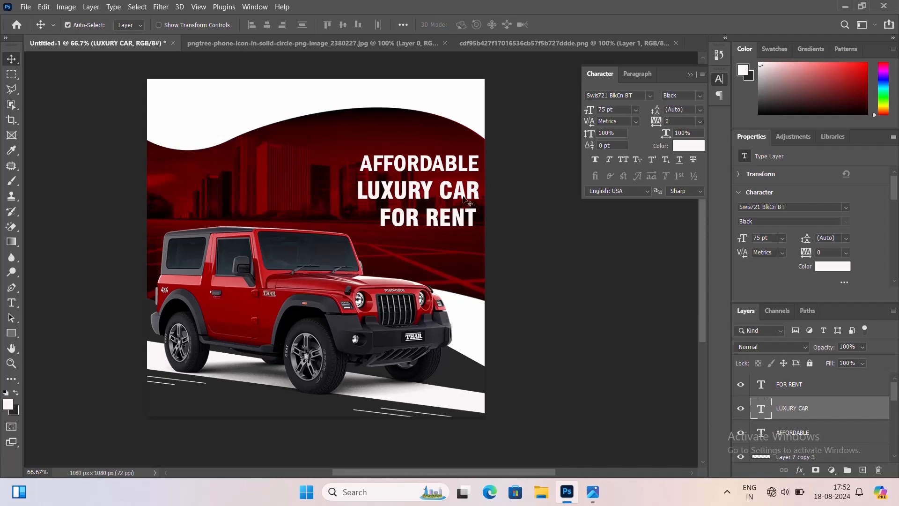
Shift the LUXURY CAR line slightly left within the headline block
drag(458, 196, 444, 194)
scroll(444, 194, up, 1)
scroll(445, 197, up, 1)
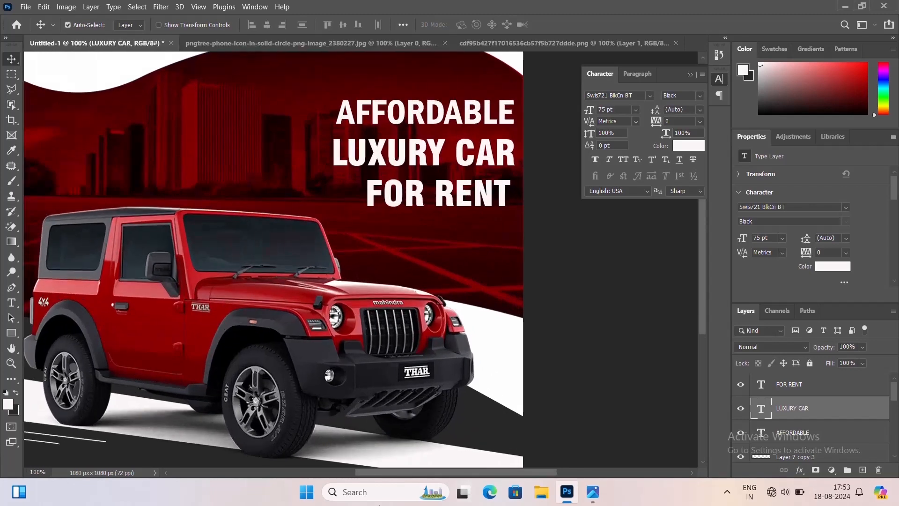
drag(513, 155, 495, 196)
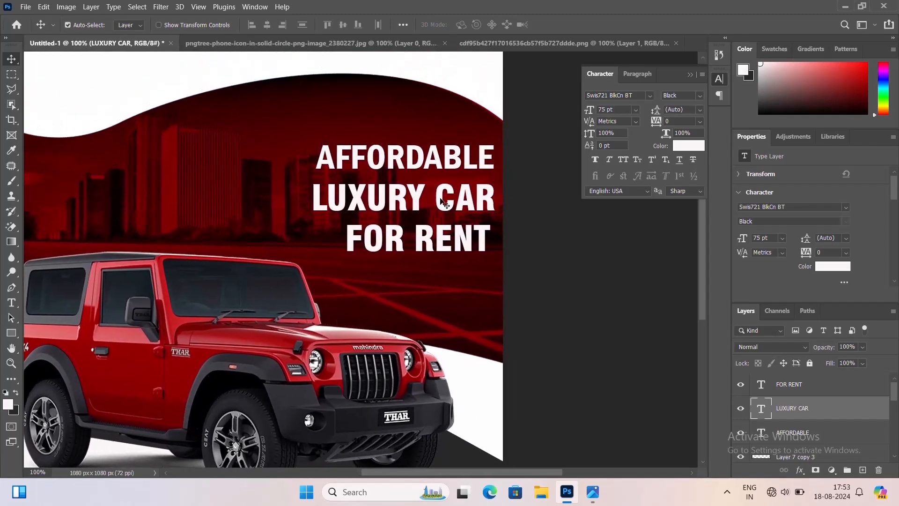
key(t)
click(436, 196)
key(BackSpace)
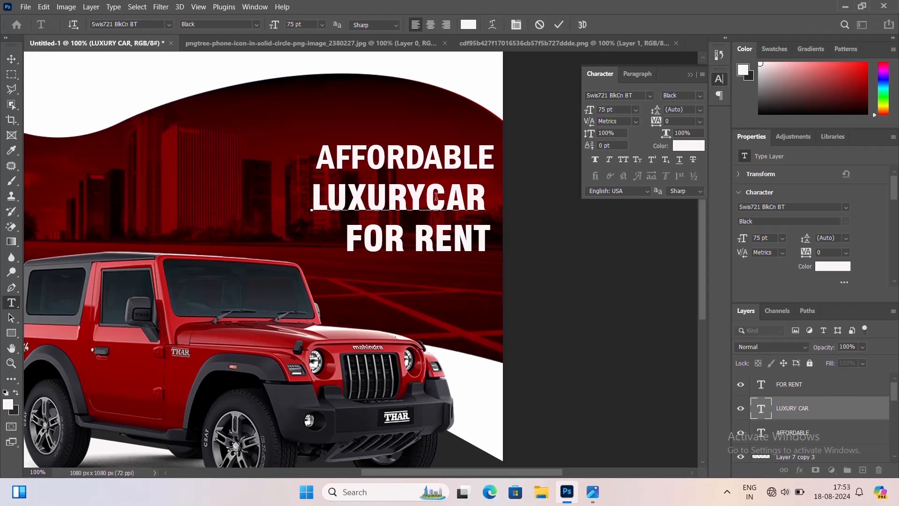
click(11, 59)
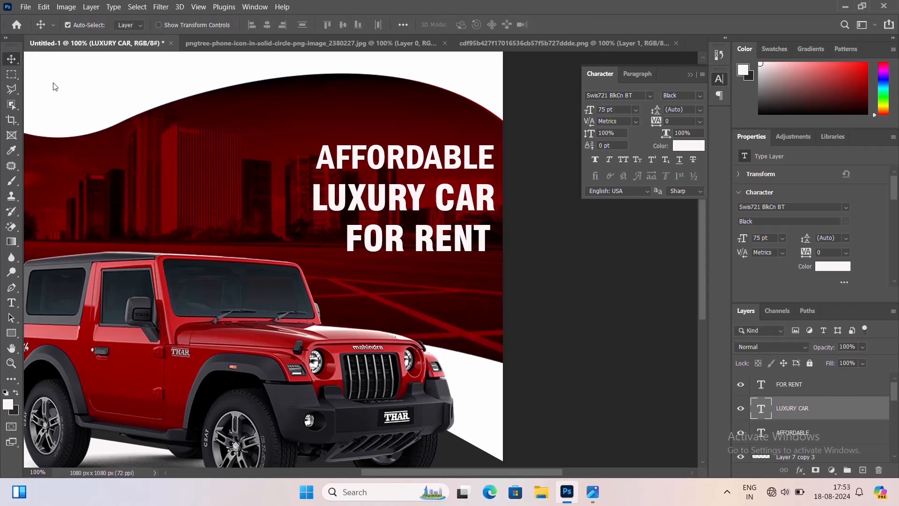
Select the AFFORDABLE, LUXURY CAR and FOR RENT layers and align their right edges
click(489, 165)
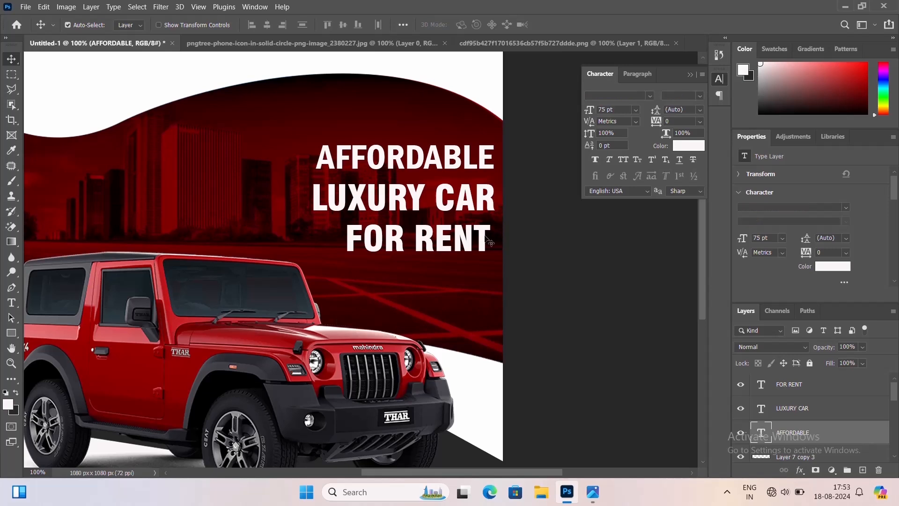
key(shift+alt+bracketright)
key(shift+alt+bracketright)
click(281, 25)
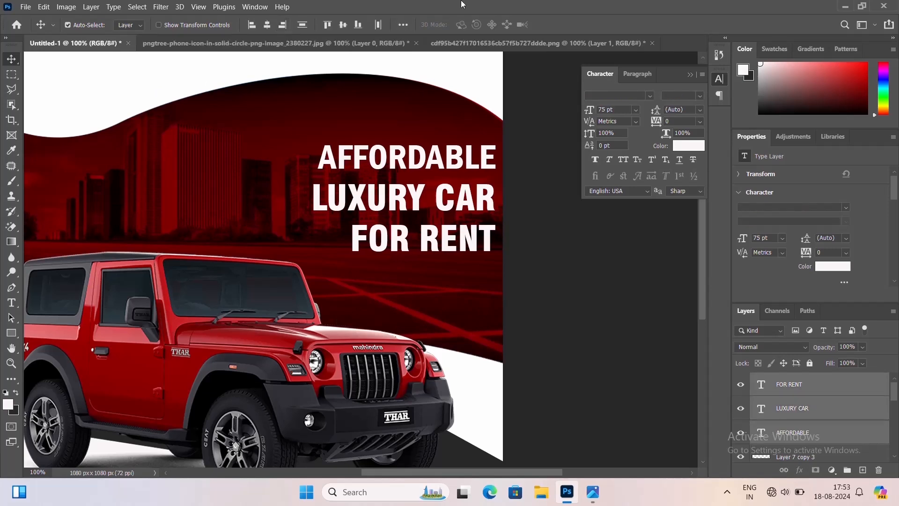
click(403, 24)
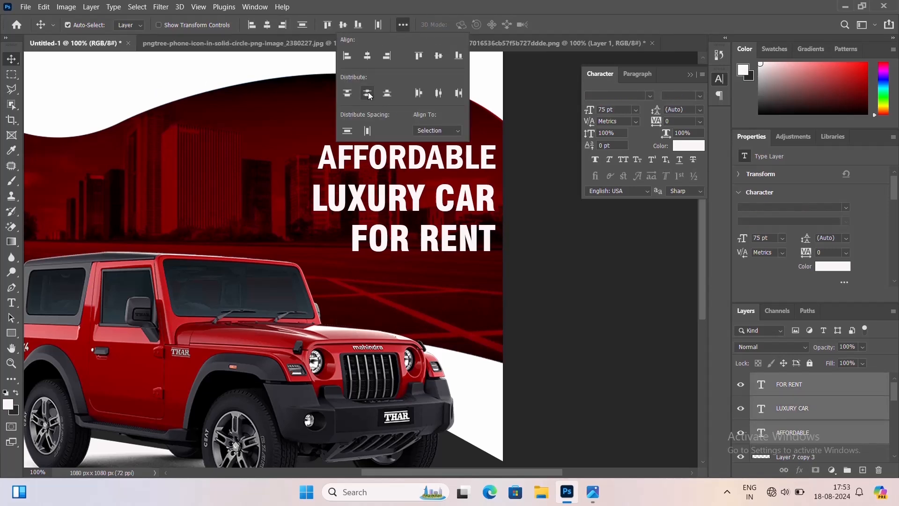
click(557, 291)
Enlarge the red city photo with free transform to about 1107 × 739 px
key(ctrl+minus)
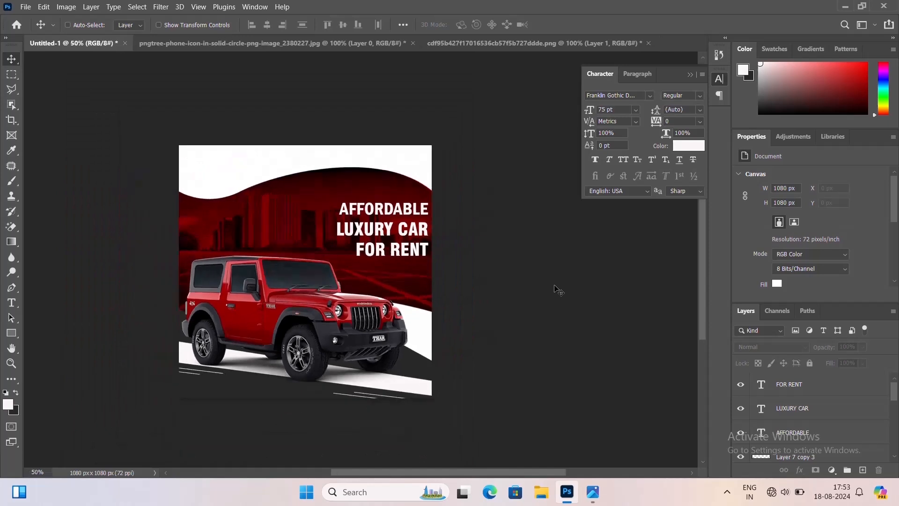
key(ctrl+plus)
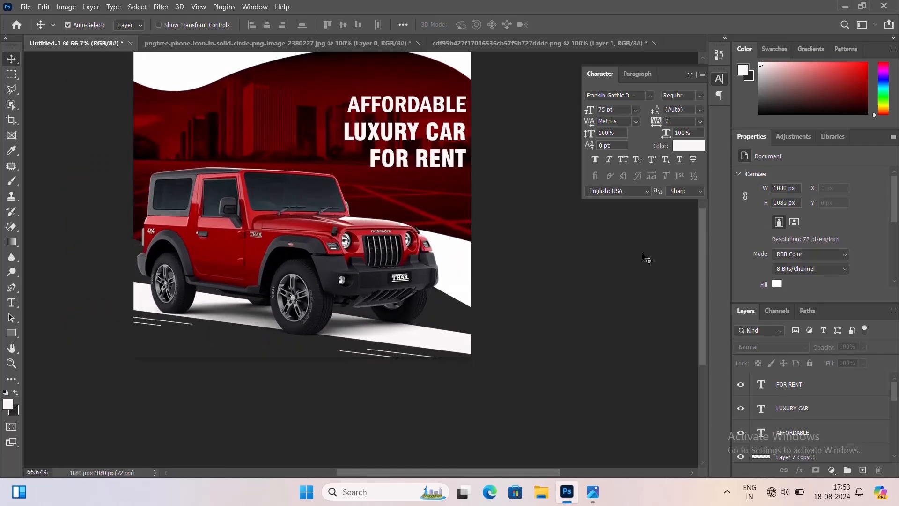
click(469, 96)
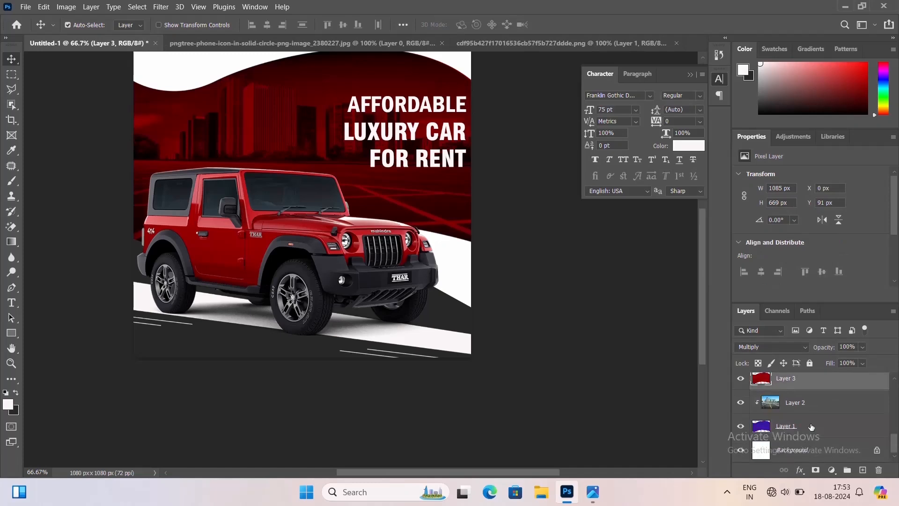
key(ctrl+t)
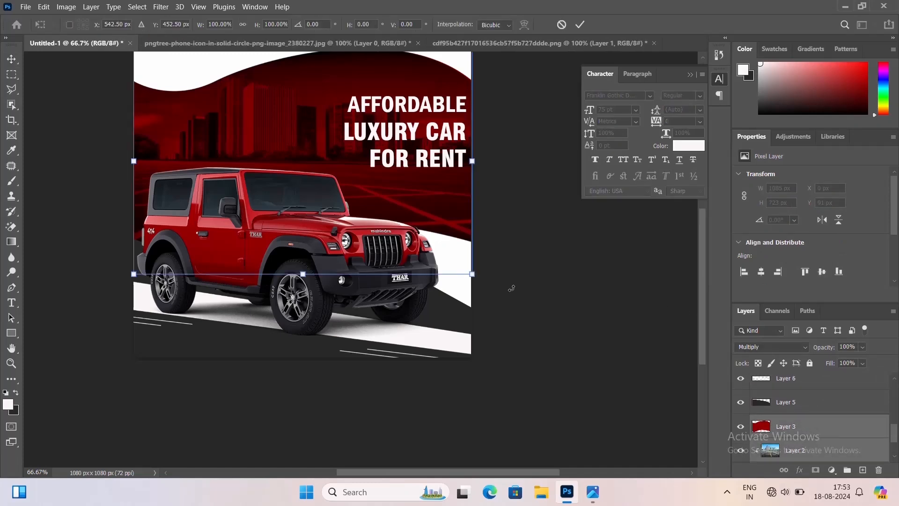
drag(473, 275, 479, 279)
key(Return)
key(ctrl+minus)
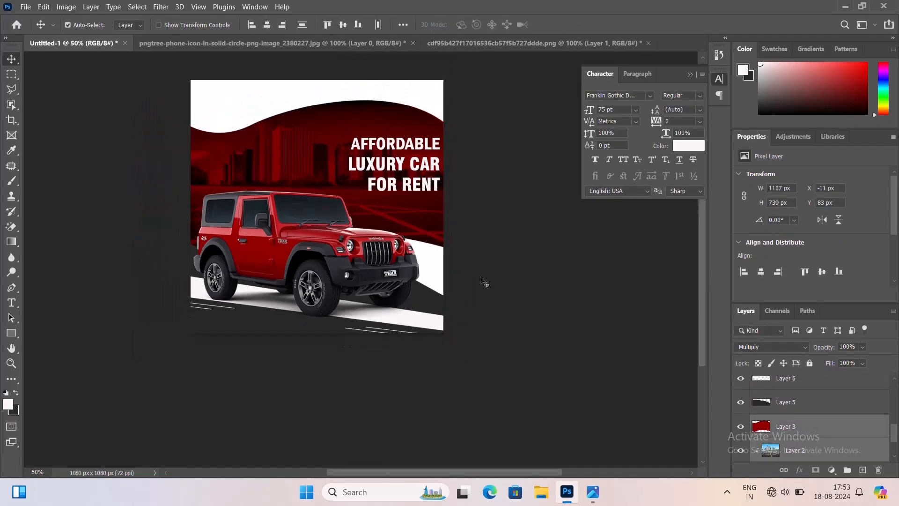
drag(324, 105, 327, 125)
Nudge the AFFORDABLE line down slightly
key(ctrl+plus)
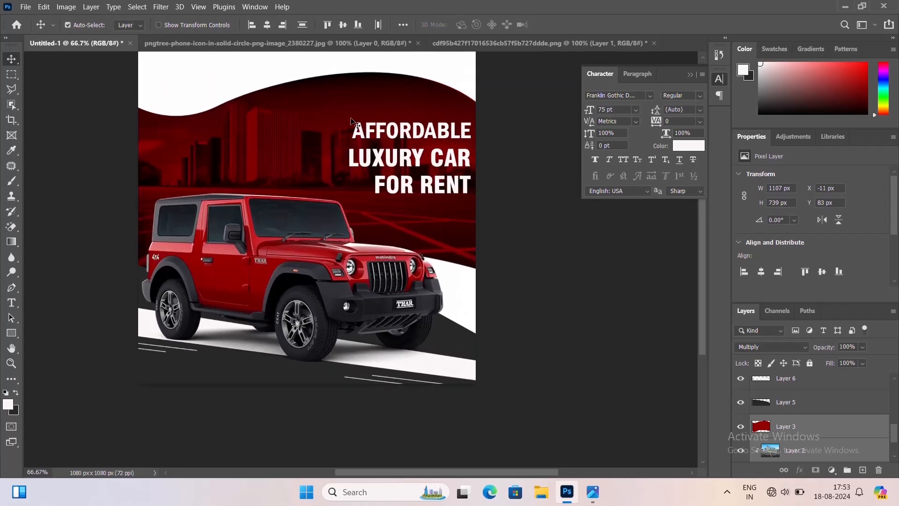
key(ctrl+plus)
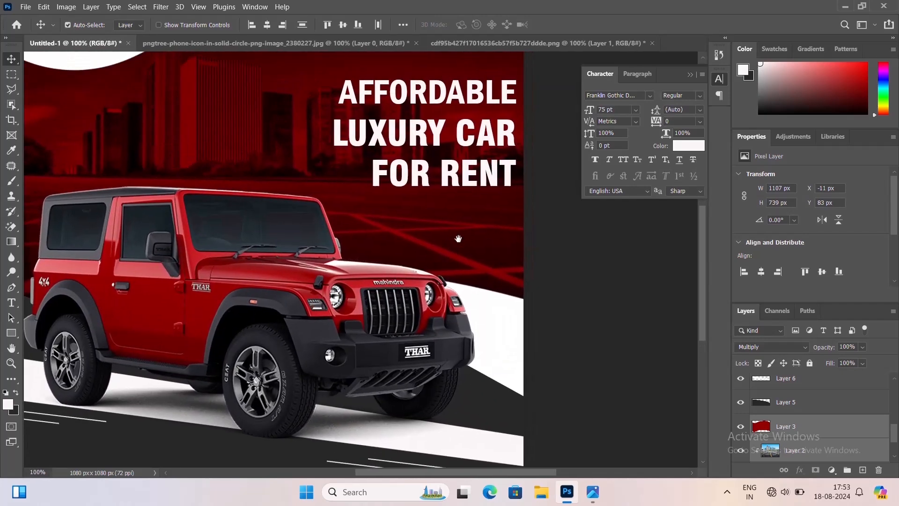
click(503, 113)
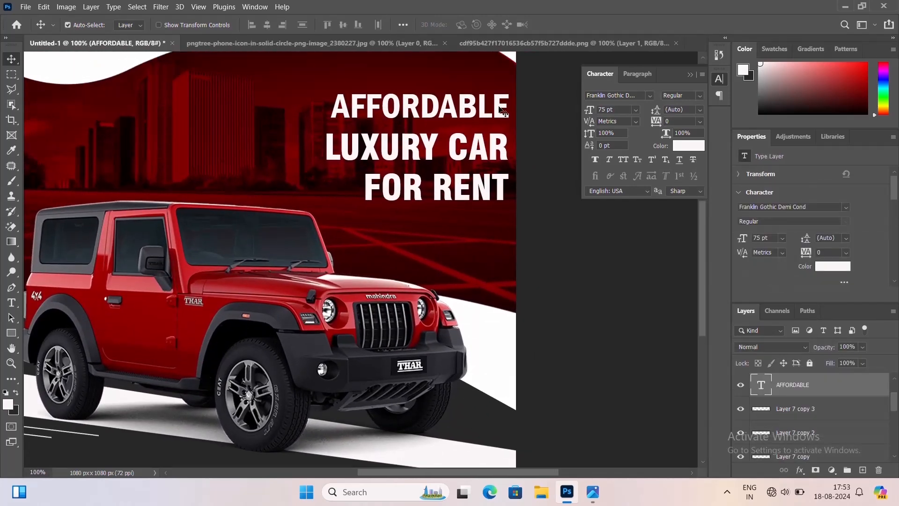
key(Down)
key(Down)
key(Down)
key(Down)
key(Down)
key(Down)
key(Down)
key(Down)
key(Down)
key(Down)
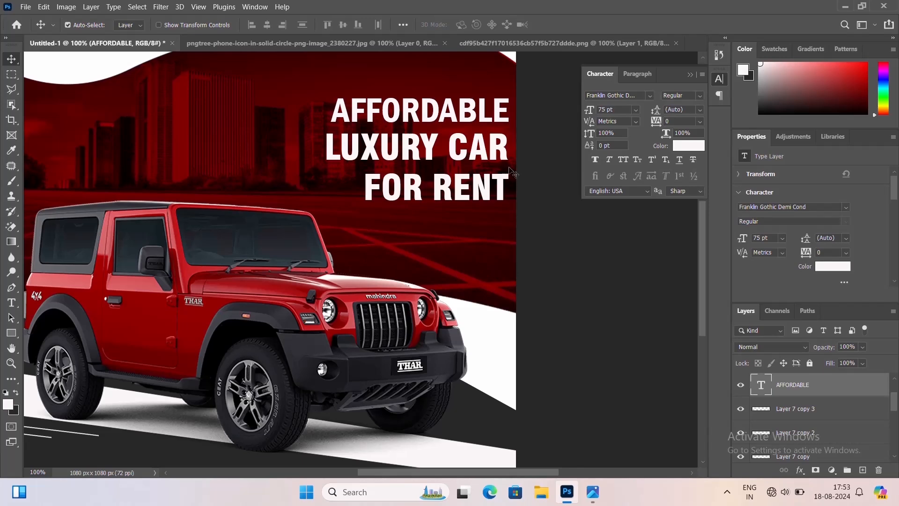
Select all three headline lines and distribute them evenly by their vertical centers
drag(514, 174, 515, 170)
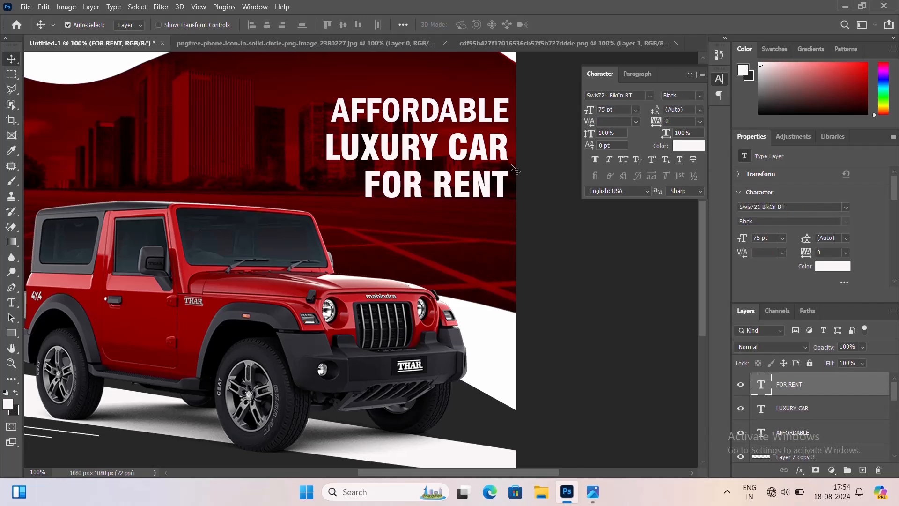
click(498, 115)
shift+click(500, 147)
shift+click(501, 176)
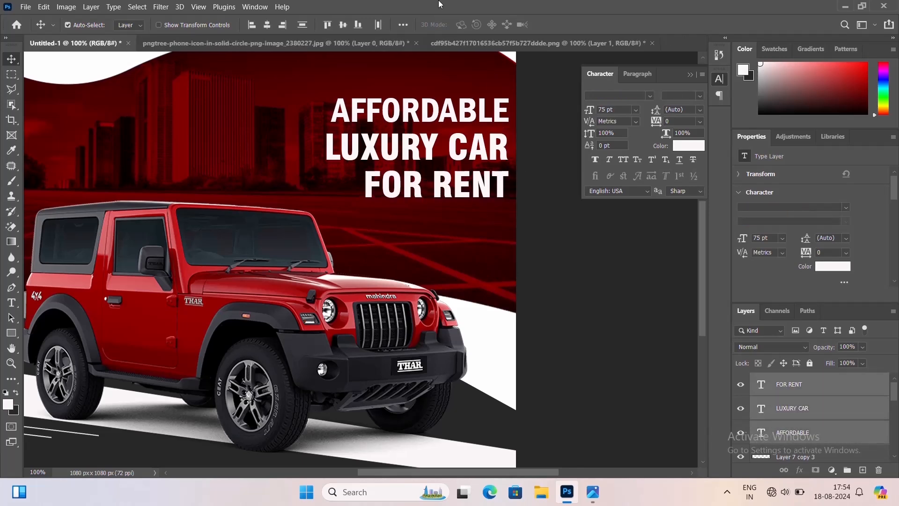
click(404, 27)
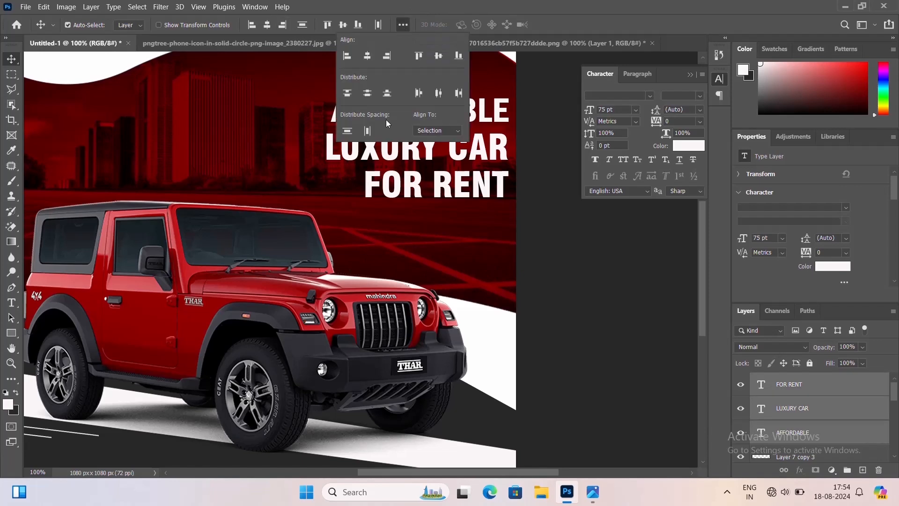
click(361, 97)
click(452, 236)
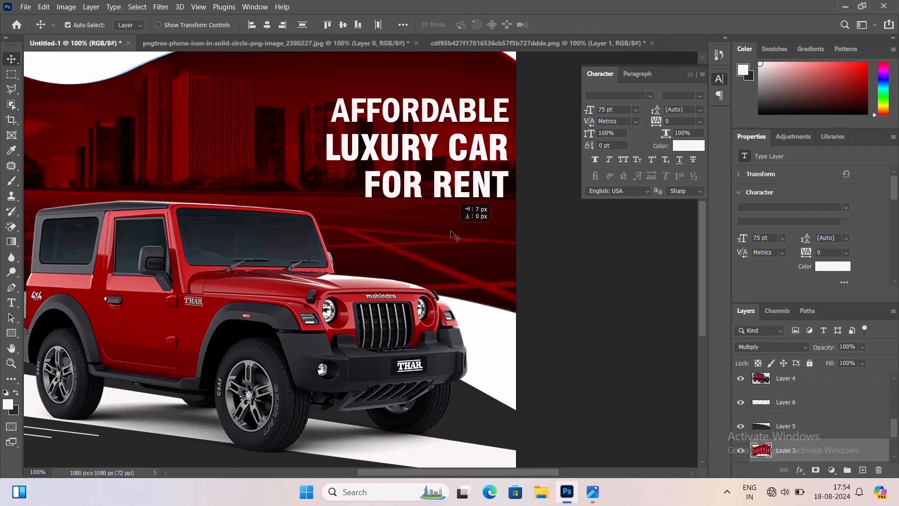
Select the three headline lines and nudge them slightly left
key(ctrl+minus)
key(ctrl+minus)
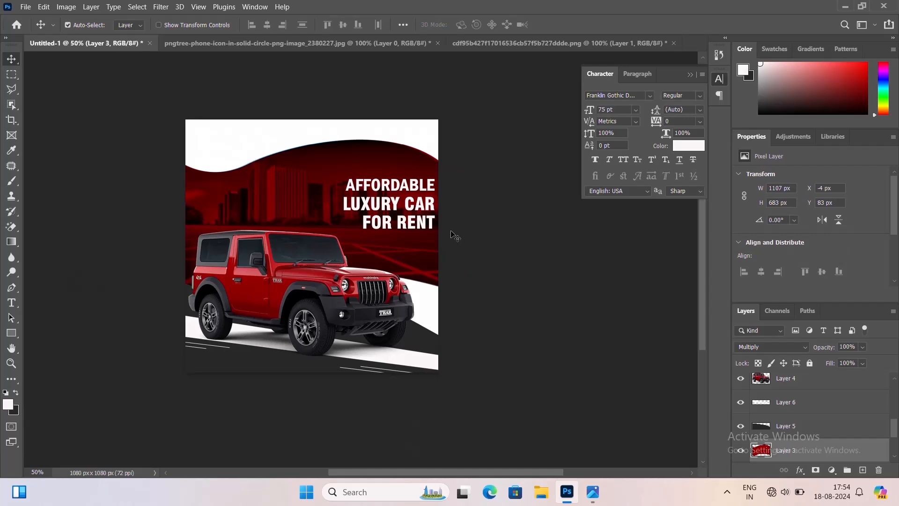
key(ctrl+plus)
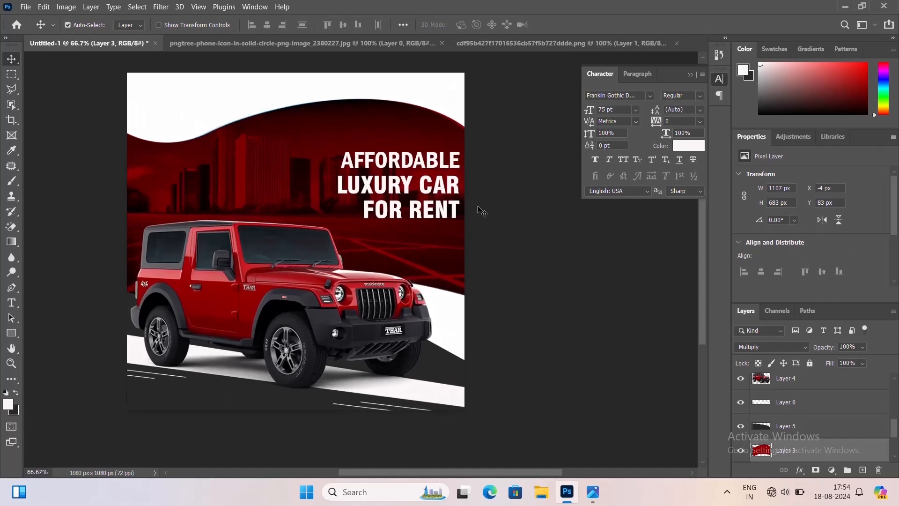
click(451, 173)
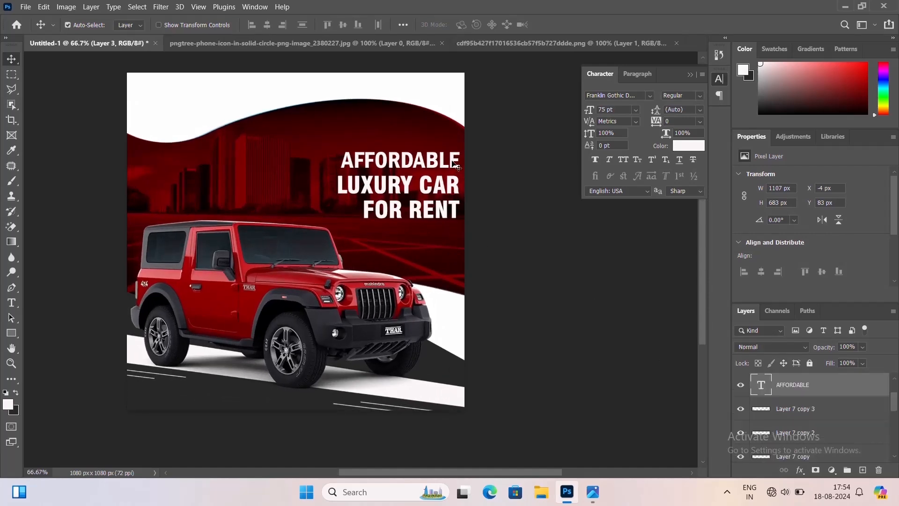
shift+click(455, 203)
key(Left)
key(Left)
key(Left)
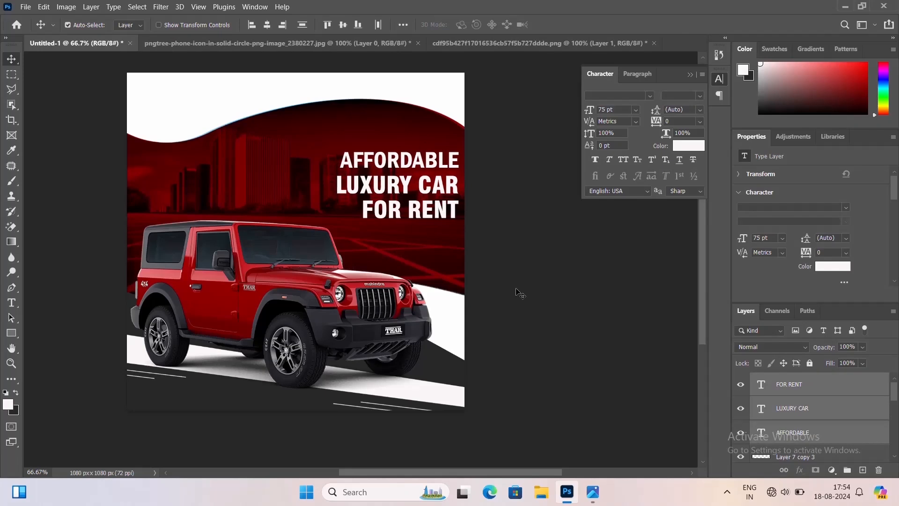
Add a new layer and draw a circular selection about 159 px across on the city banner
key(ctrl+shift+n)
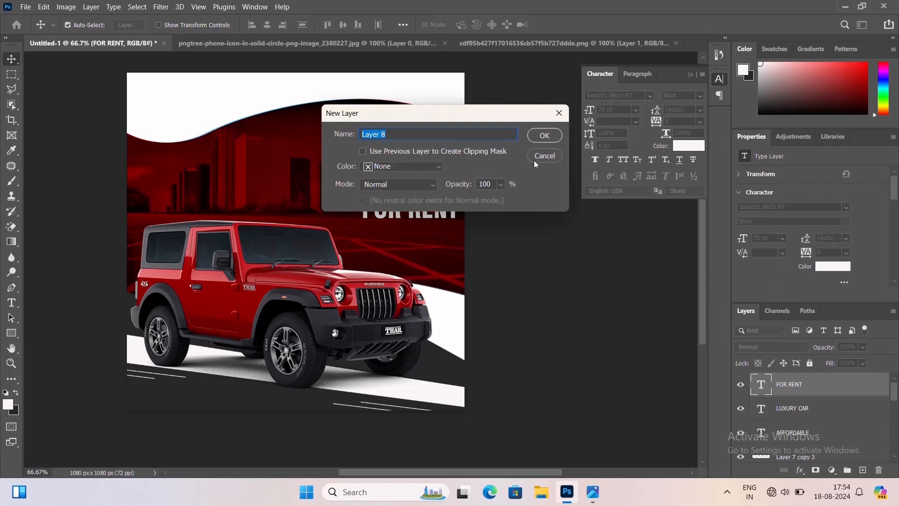
click(542, 135)
click(12, 74)
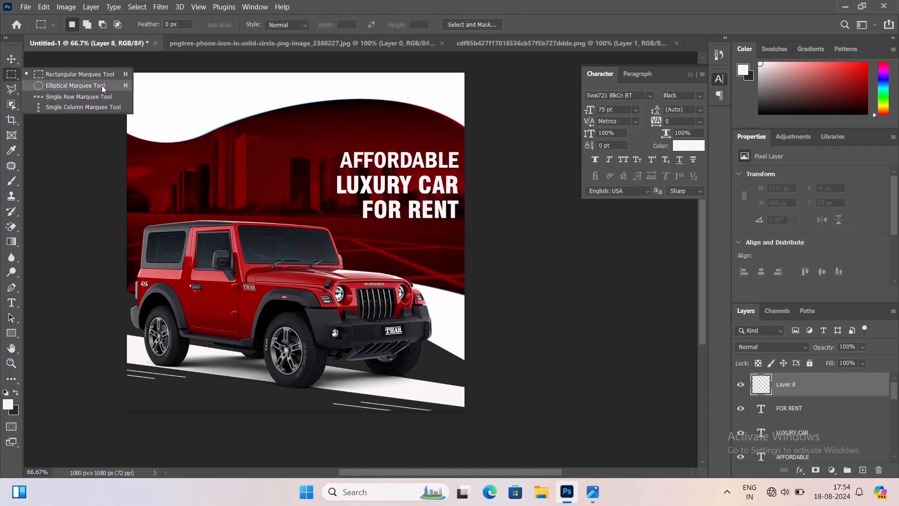
click(102, 86)
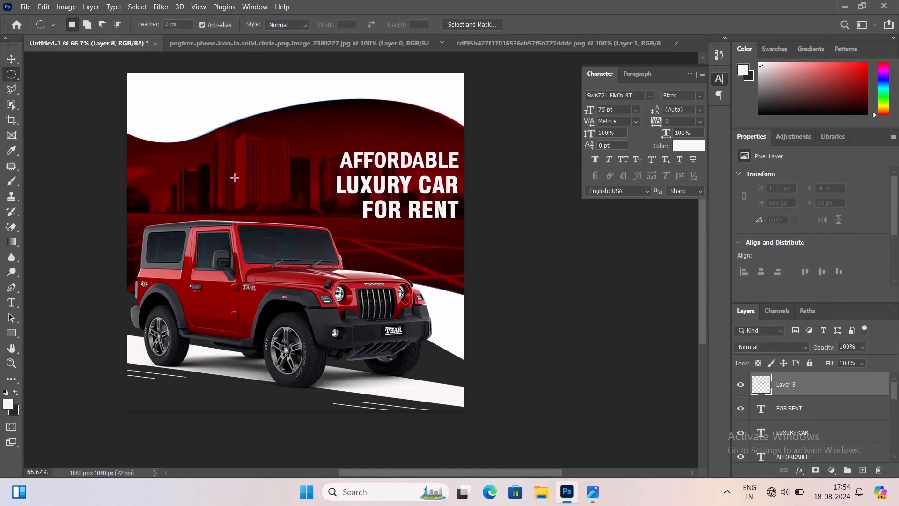
drag(235, 180, 261, 204)
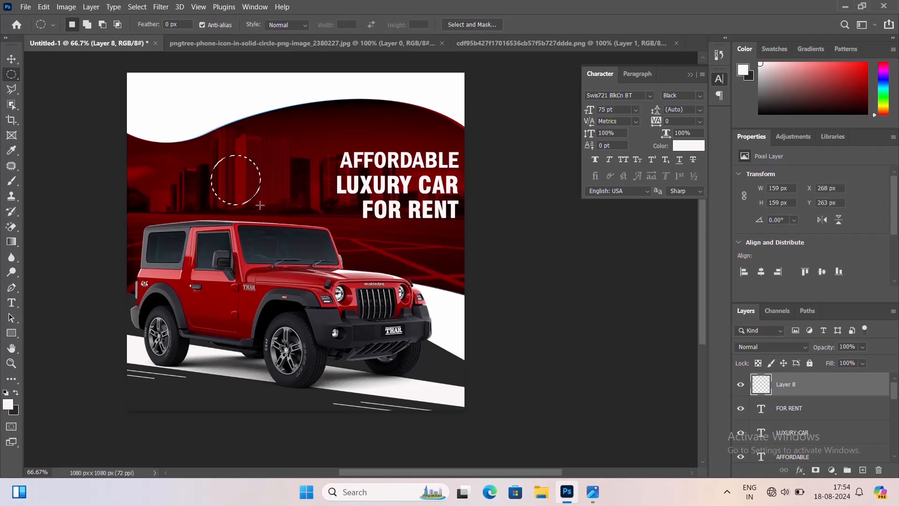
Sample a dark red #8d0000 from the banner as foreground colour, fill the circle with it and deselect
click(7, 404)
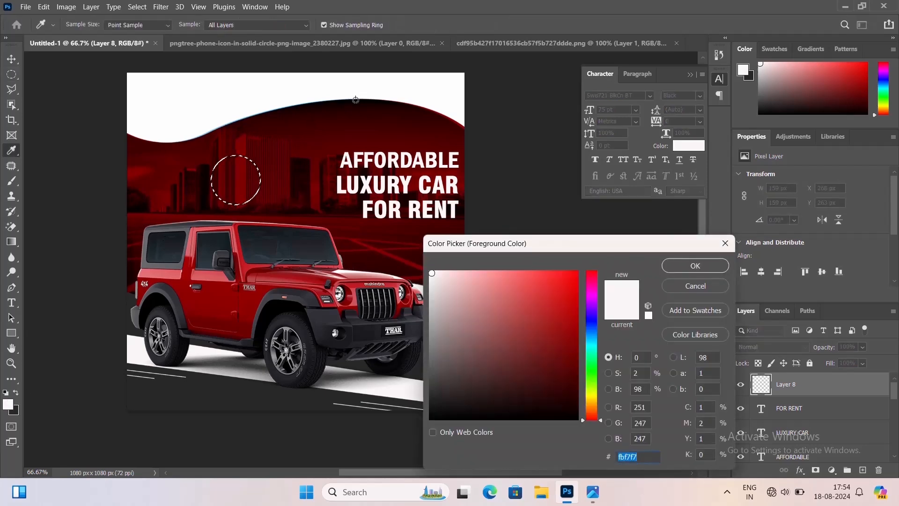
click(337, 129)
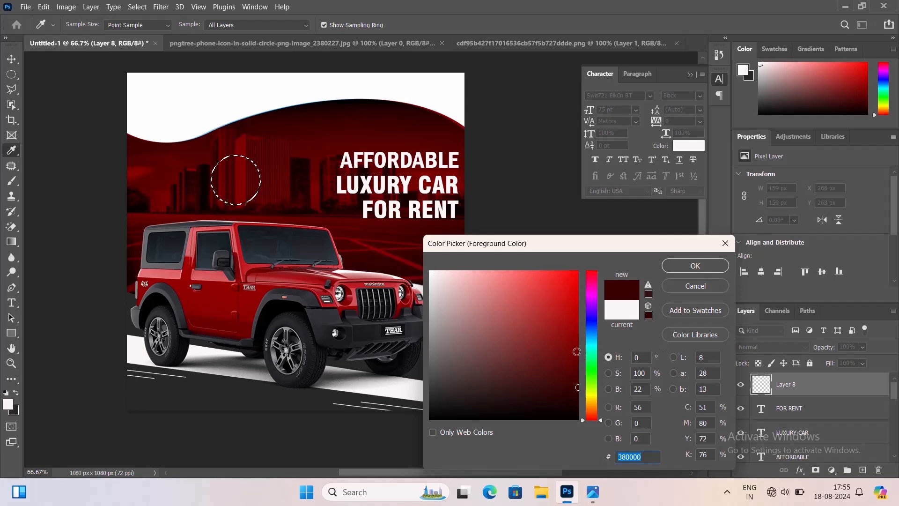
click(227, 306)
click(709, 262)
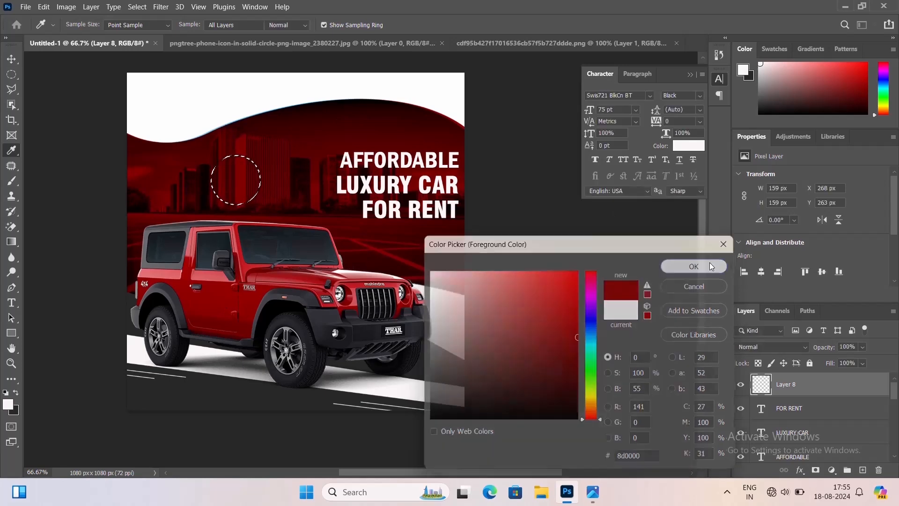
key(alt+BackSpace)
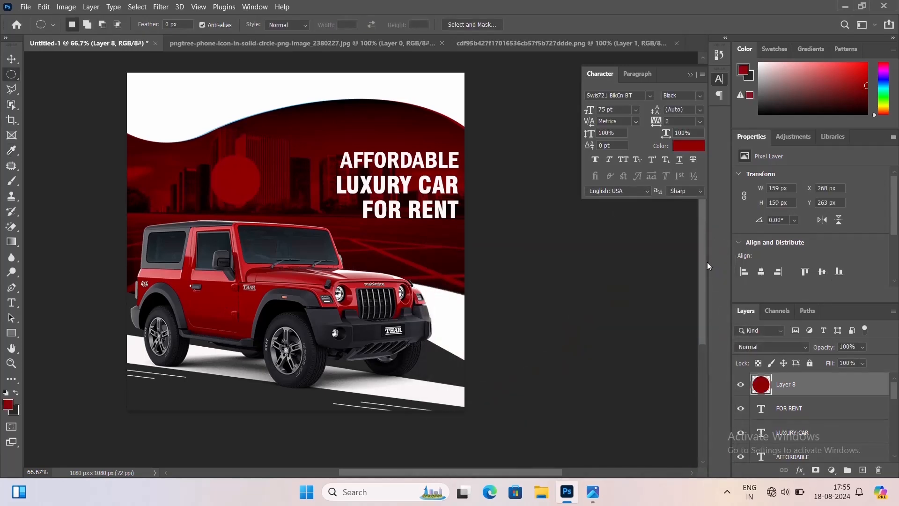
key(ctrl+d)
Move the red circle to the banner's upper-left corner and nudge it slightly down
click(12, 60)
drag(240, 179, 183, 134)
key(Down)
key(Down)
key(Down)
key(Down)
key(Down)
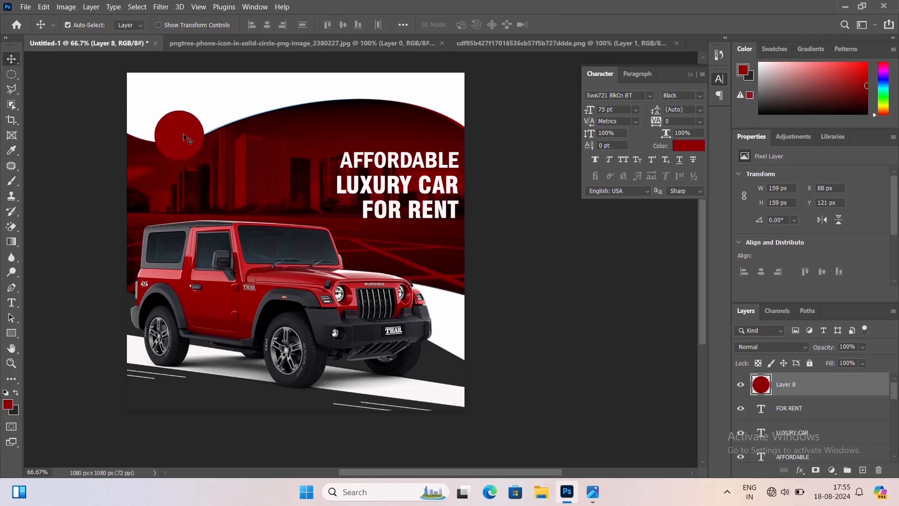
key(Down)
key(Down)
key(Down)
key(Down)
key(Down)
key(Down)
key(Down)
key(Down)
key(Down)
key(Down)
key(Down)
key(Down)
key(Down)
key(Down)
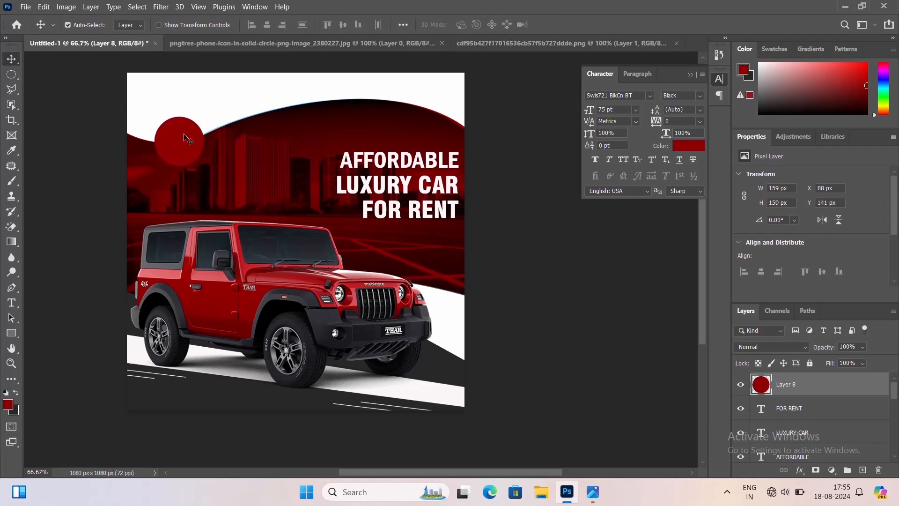
key(Up)
key(Up)
Add a 7 px white outside stroke to the circle layer
click(800, 470)
click(820, 386)
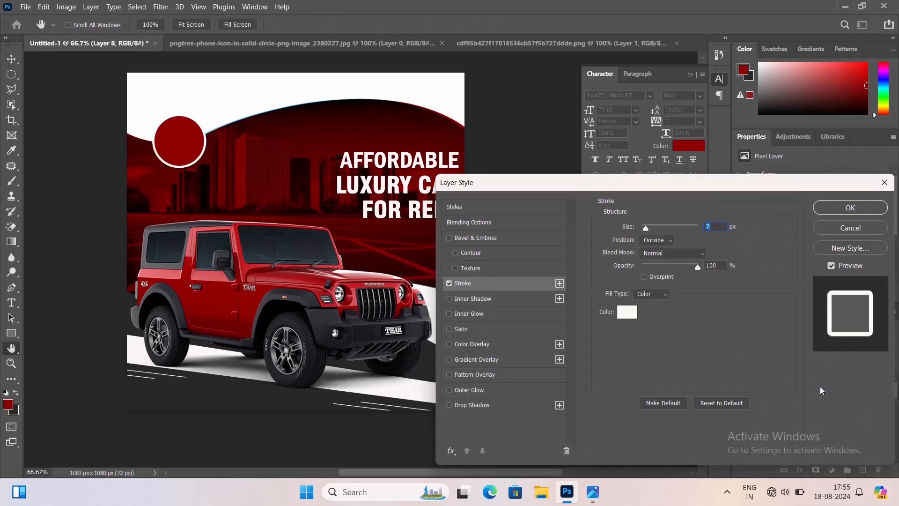
key(Return)
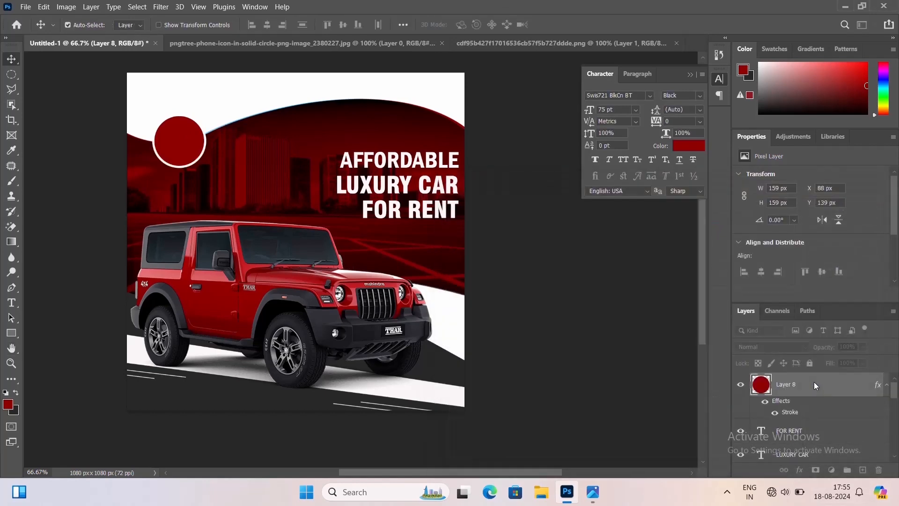
Add a text layer reading SAVE on the banner
click(12, 302)
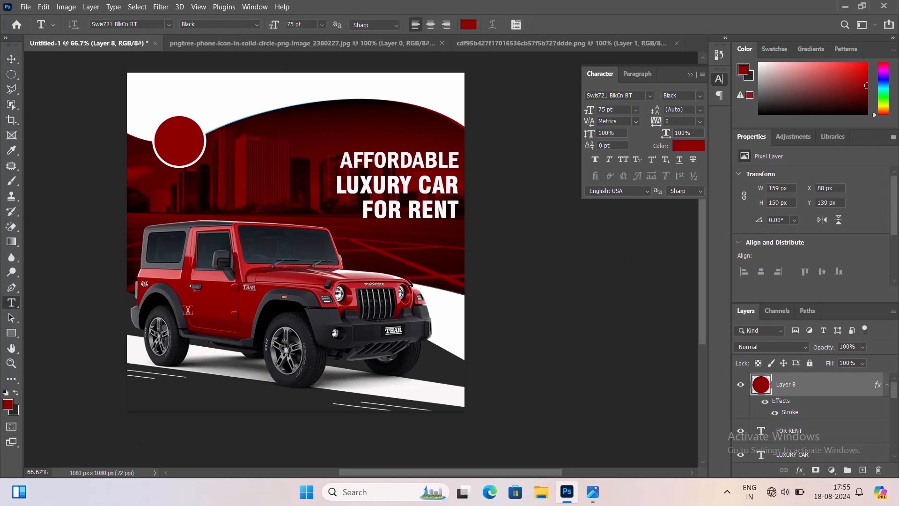
click(245, 174)
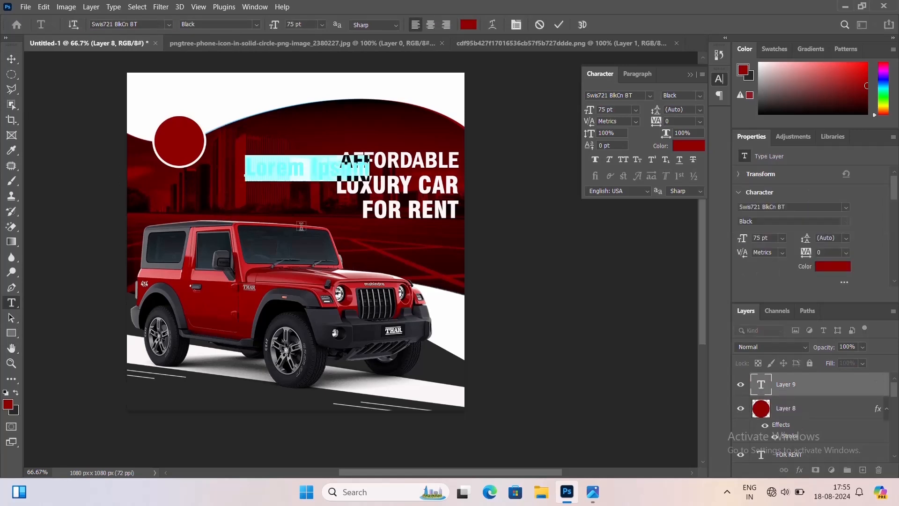
text(SAVE)
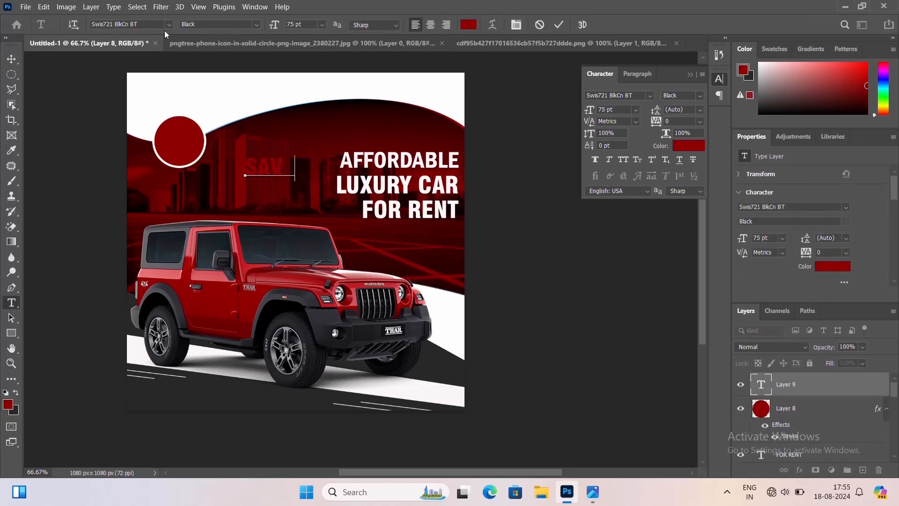
key(ctrl+Return)
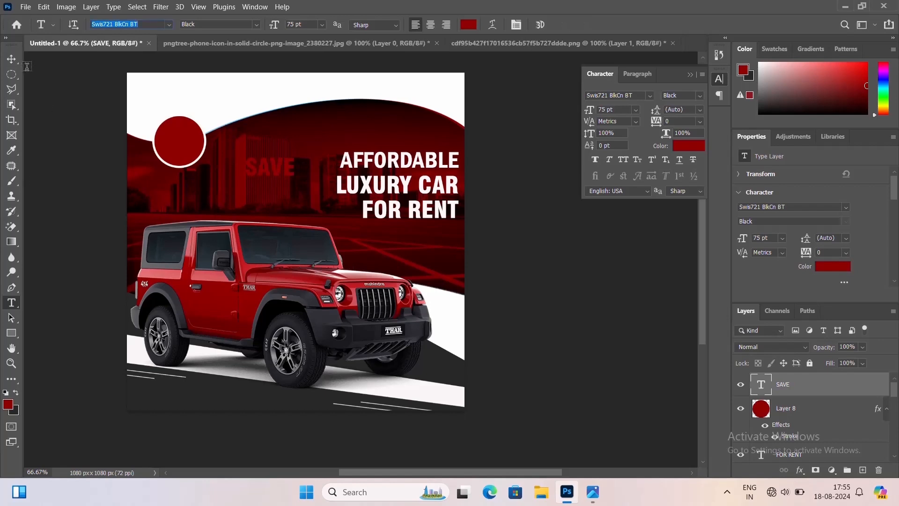
Change SAVE's font to Franklin Gothic Demi Cond and its colour to white #ffffff
key(v)
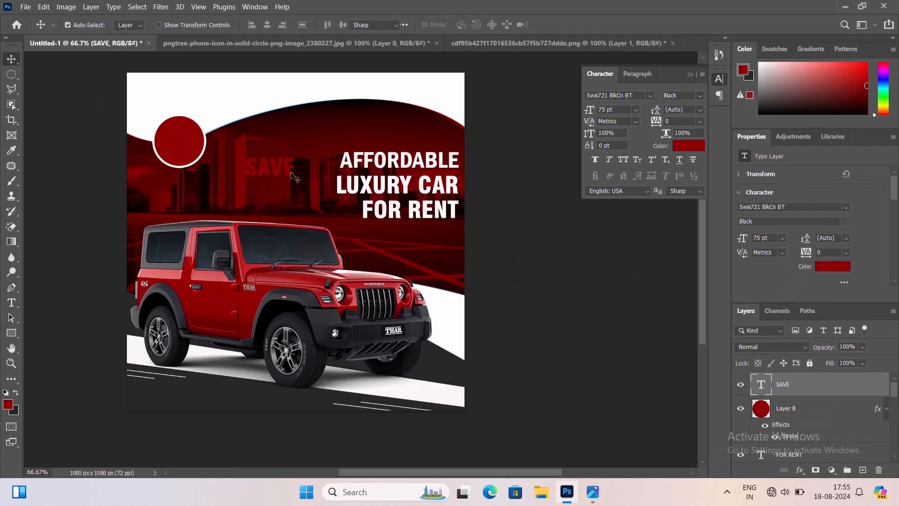
double_click(281, 171)
click(168, 24)
click(173, 71)
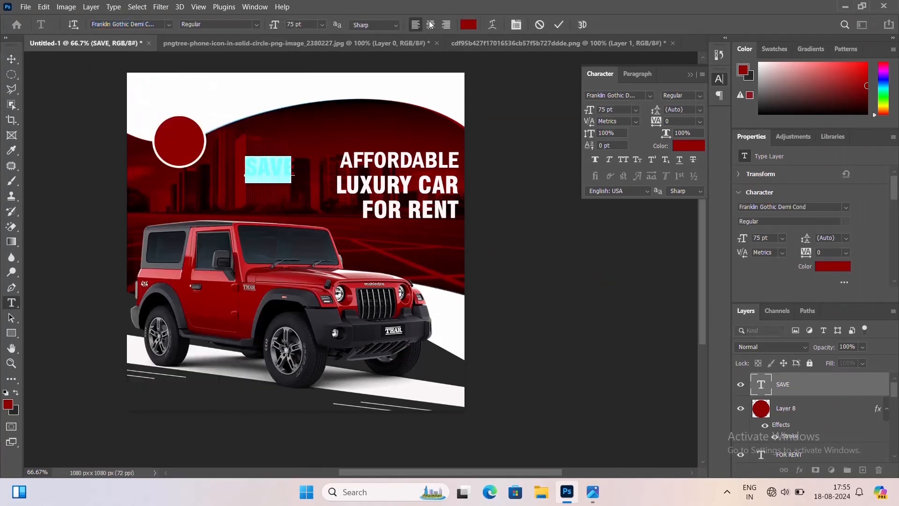
click(468, 24)
text(ffffff)
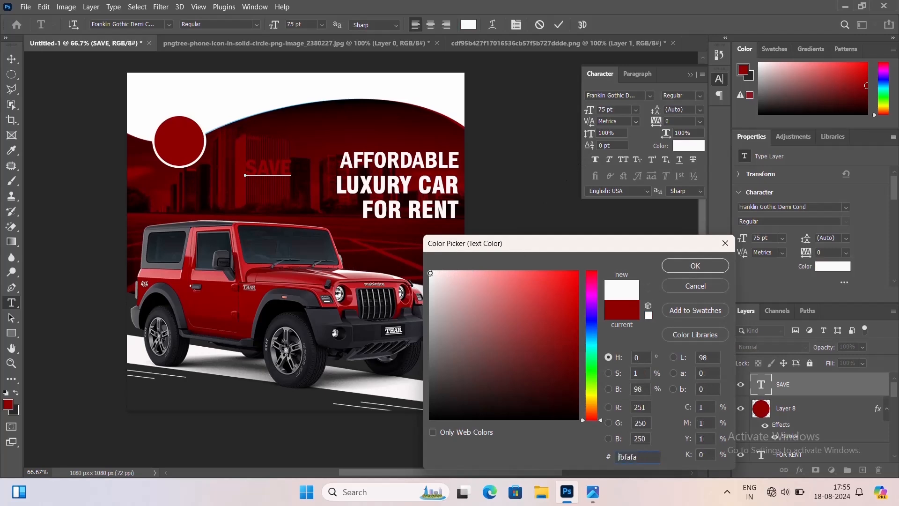
key(Return)
key(ctrl+Return)
key(v)
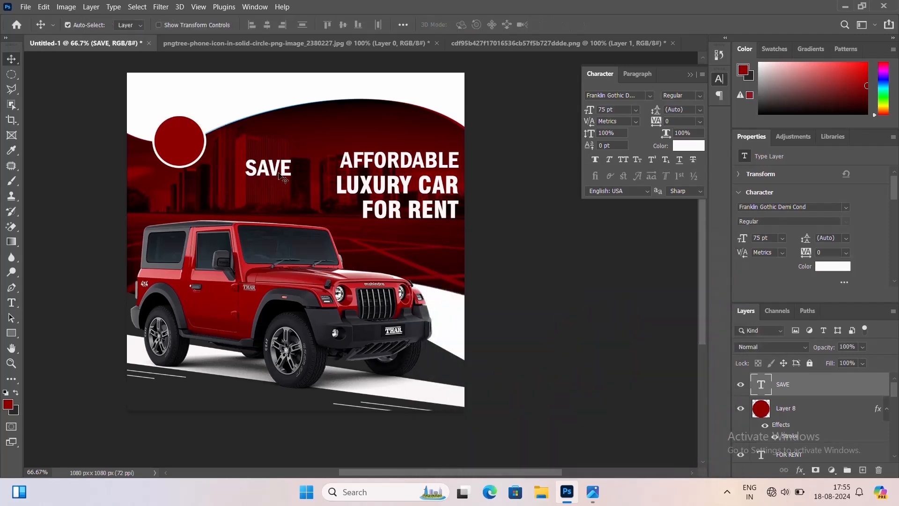
Move SAVE into the red circle and set its size to 60 pt
drag(283, 178, 195, 152)
double_click(181, 140)
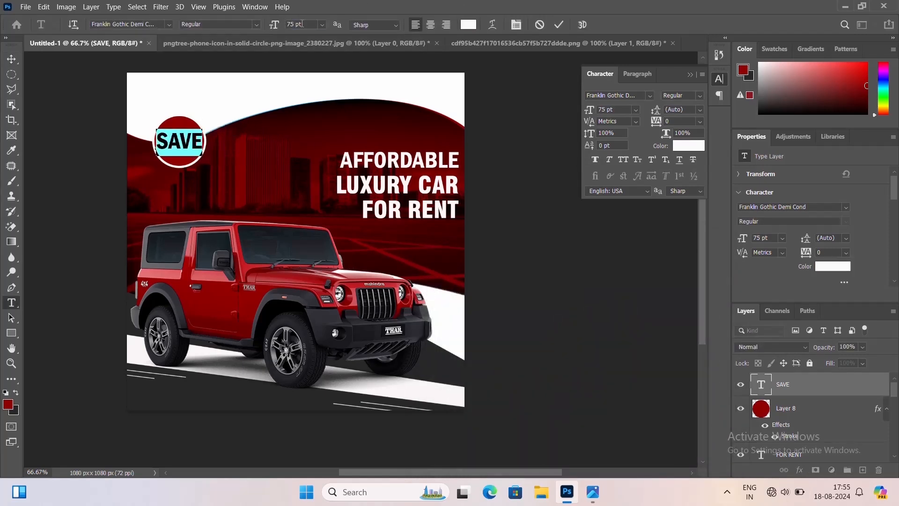
click(299, 24)
text(60)
key(Return)
key(ctrl+Return)
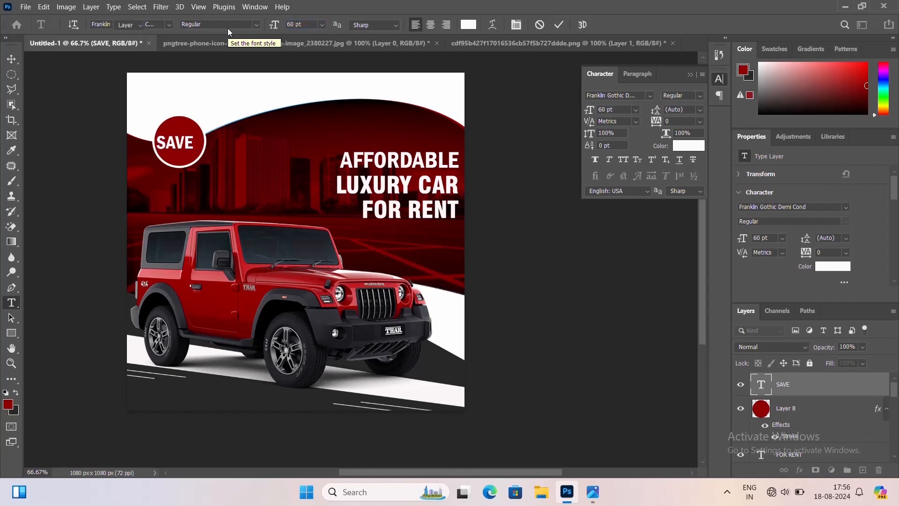
Shift SAVE slightly up and reduce its size to 50 pt
key(v)
drag(186, 144, 191, 136)
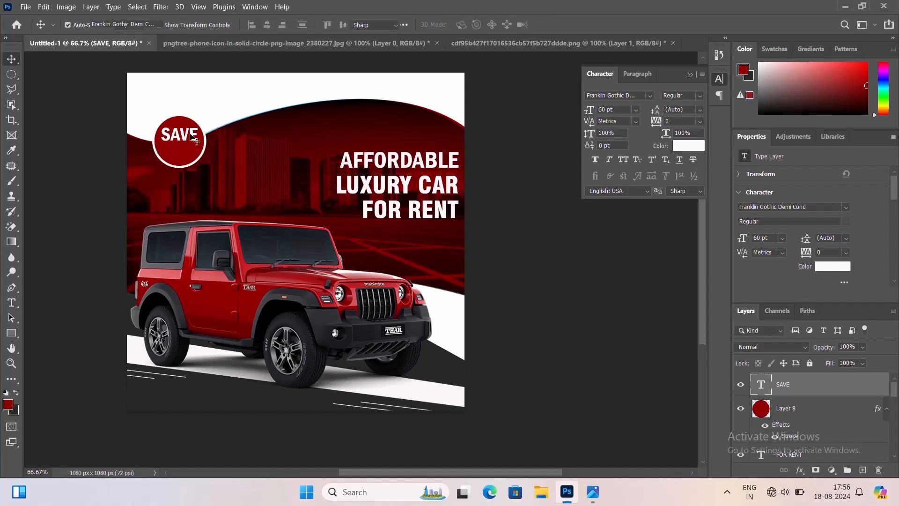
double_click(182, 135)
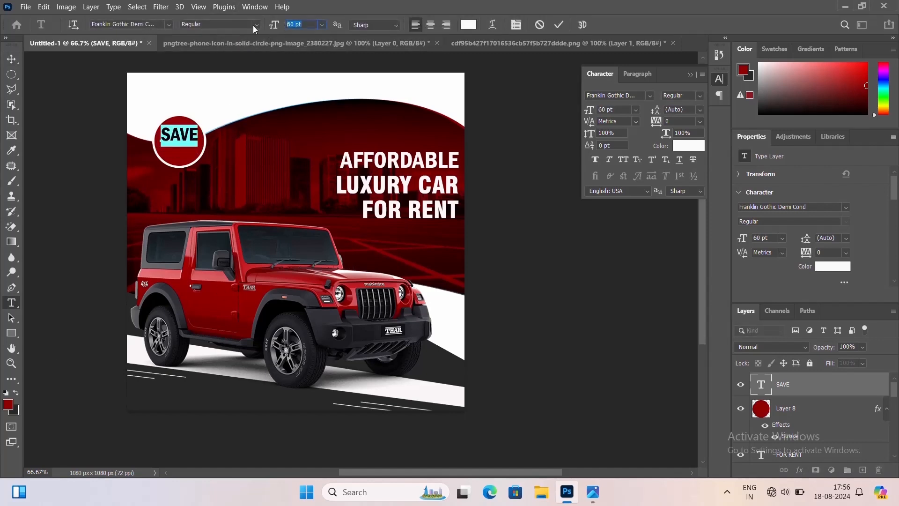
text(50)
key(Return)
key(ctrl+Return)
key(v)
shift+click(172, 145)
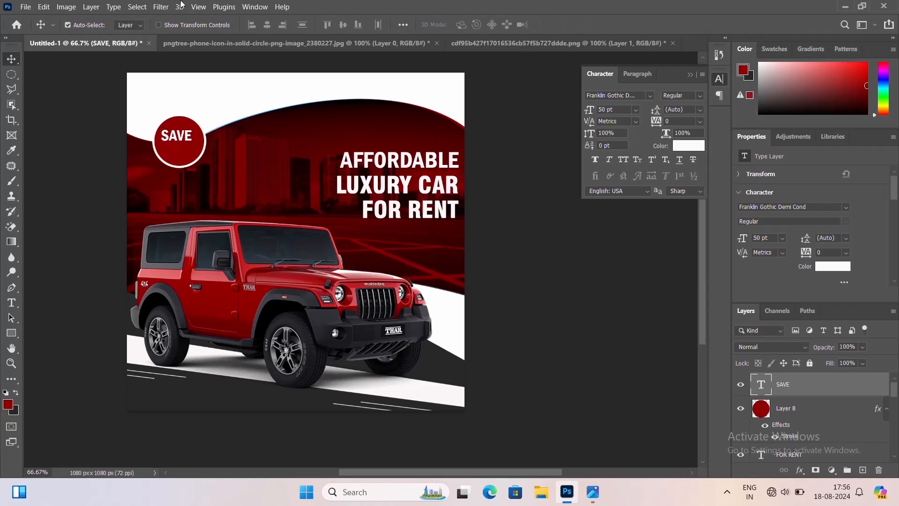
Nudge SAVE up within the circle and open its font size for editing
click(267, 25)
click(192, 111)
click(184, 137)
key(Up)
key(Up)
key(Up)
key(Up)
key(Up)
key(Up)
key(Up)
key(Up)
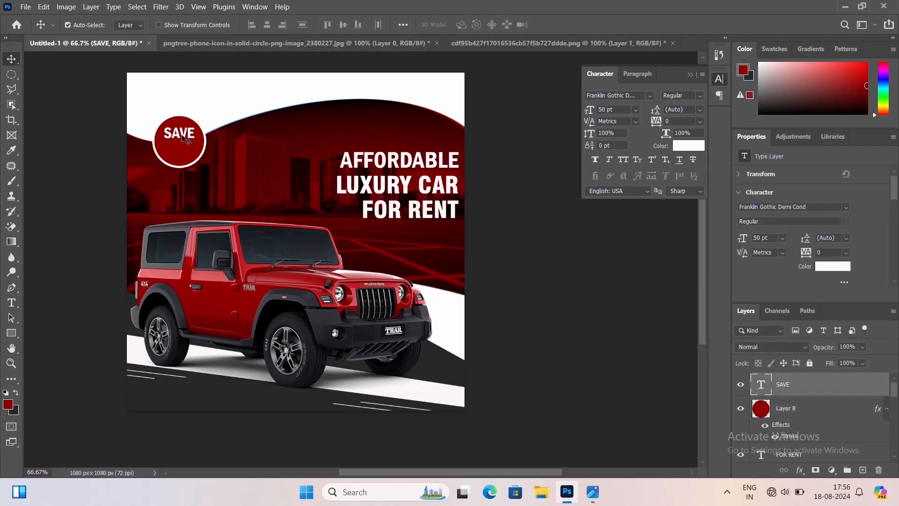
double_click(184, 138)
click(278, 26)
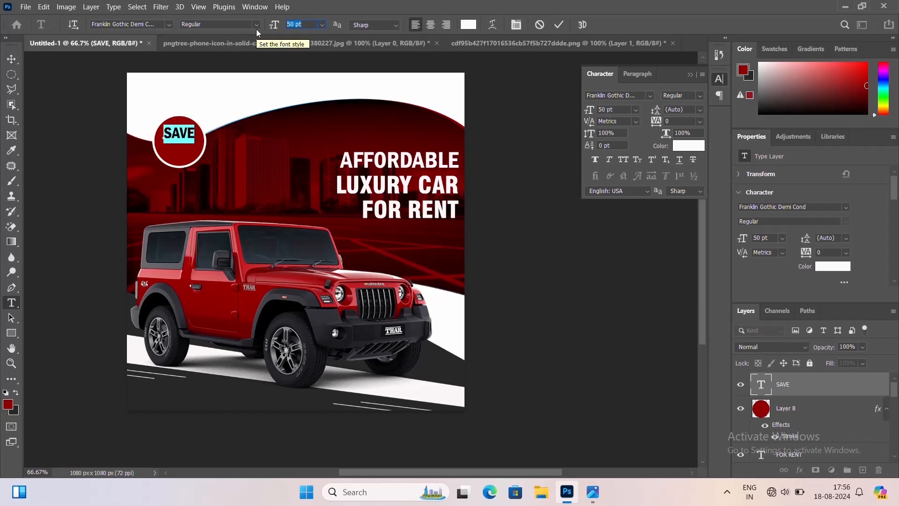
Set SAVE's font size to 48 pt and commit the text
text(48)
key(Return)
key(ctrl+Return)
key(v)
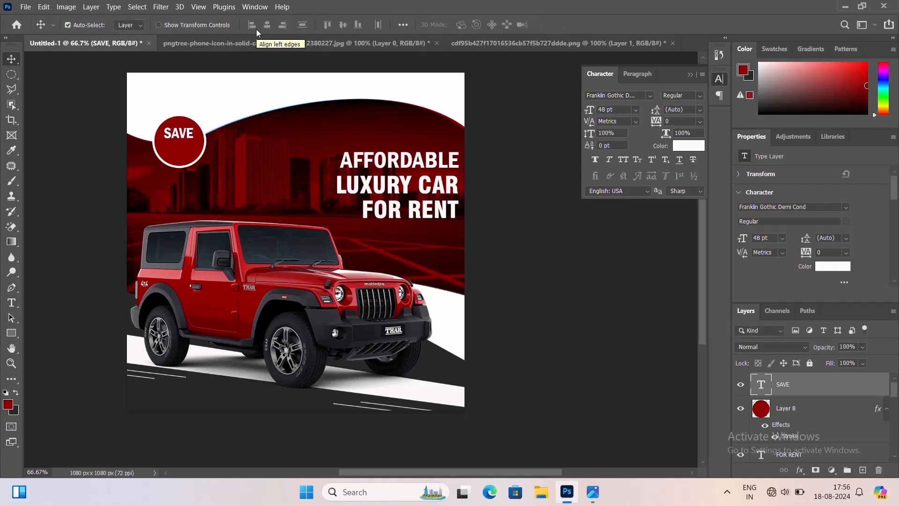
Add a new text line reading UPTO on the banner beside the SAVE badge
shift+click(183, 148)
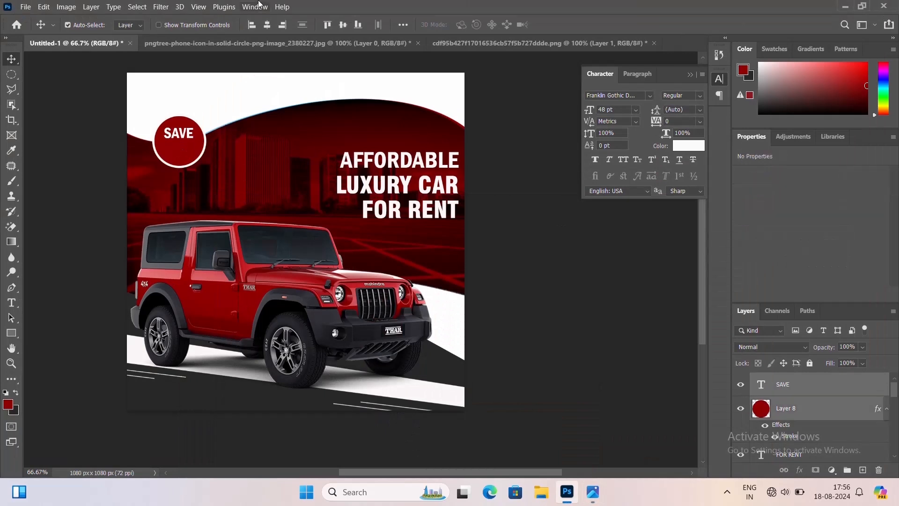
click(267, 25)
click(182, 141)
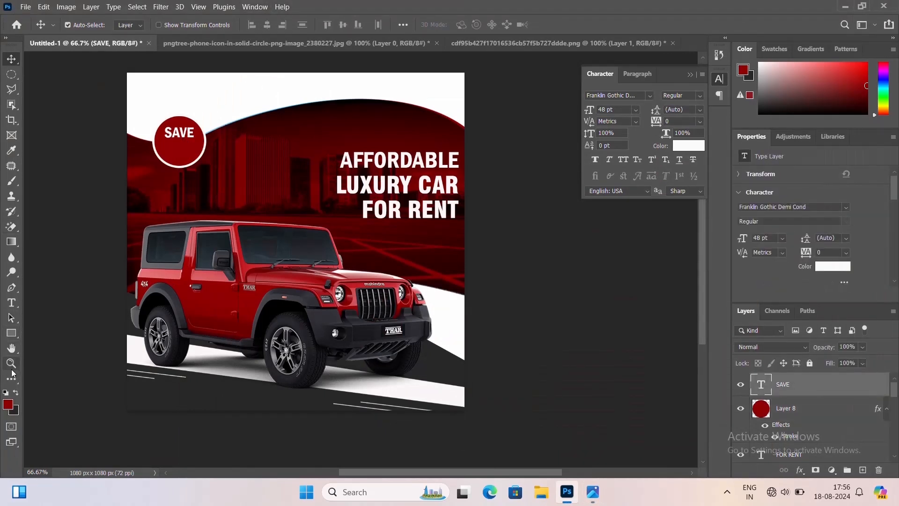
click(11, 304)
click(257, 153)
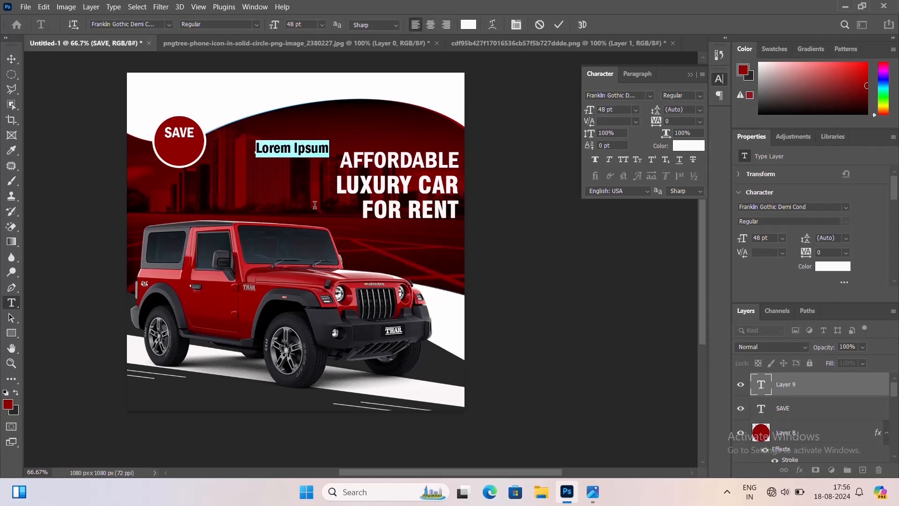
text(UPTO)
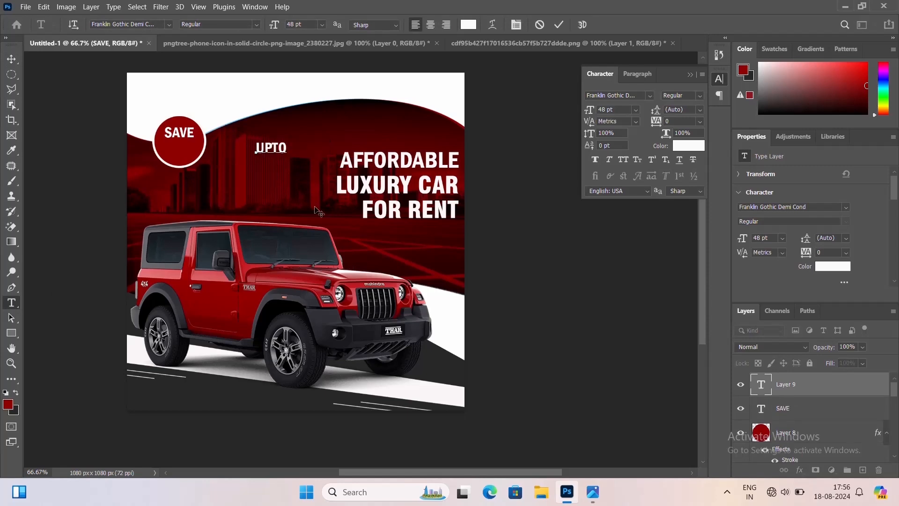
click(314, 207)
scroll(315, 207, up, 1)
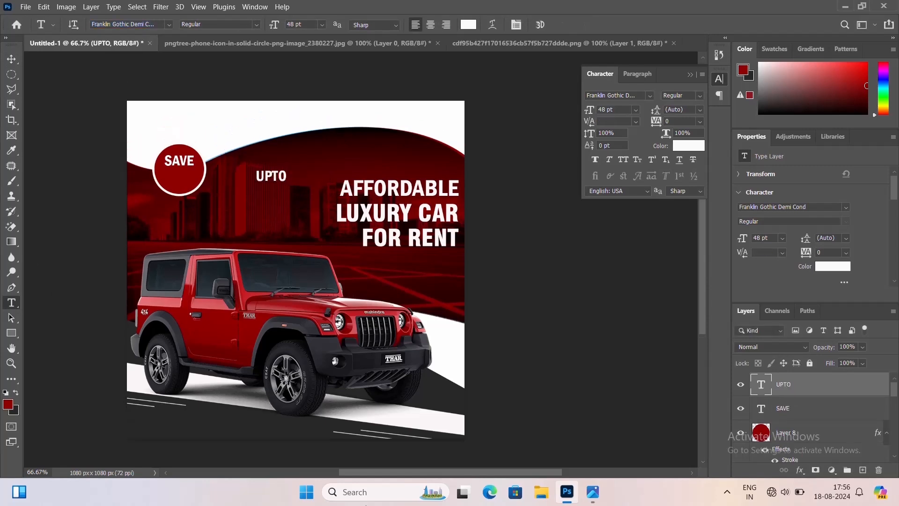
Move UPTO into the red circle under SAVE and set its size to 40 pt
click(11, 59)
drag(283, 184, 192, 182)
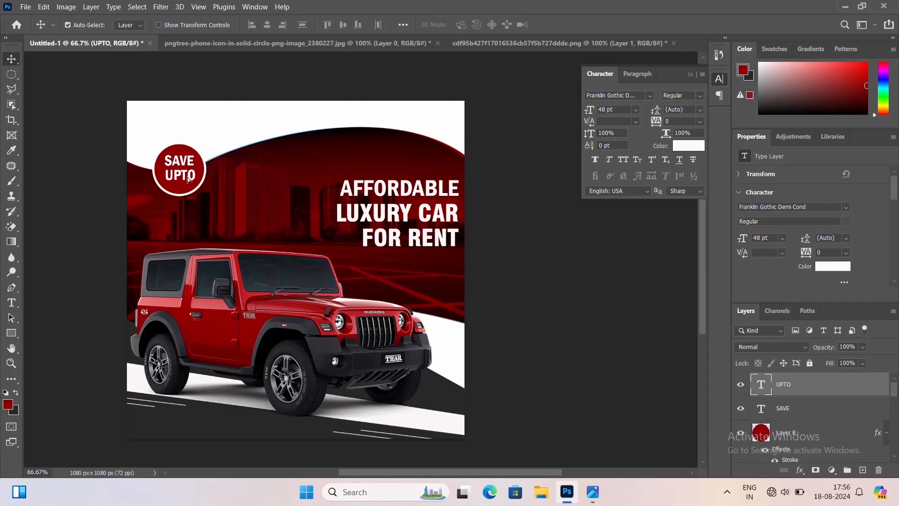
double_click(193, 182)
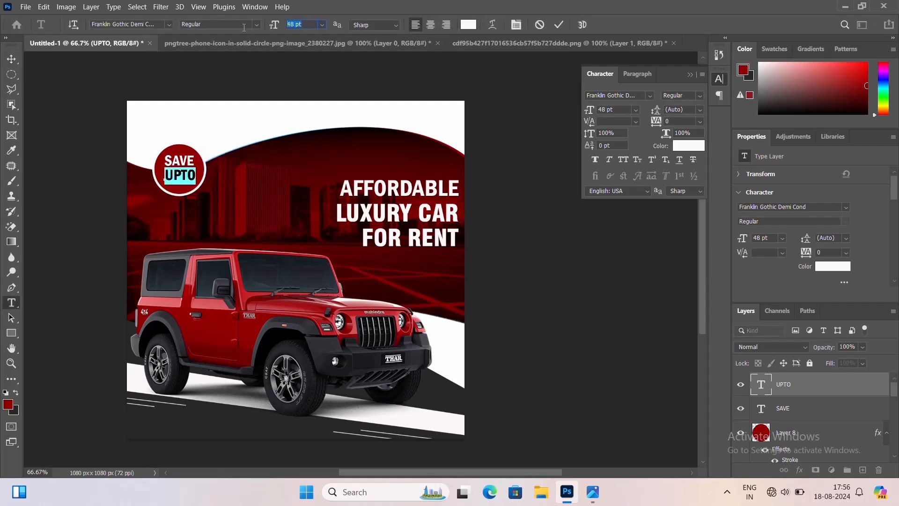
key(Return)
key(ctrl+Return)
key(v)
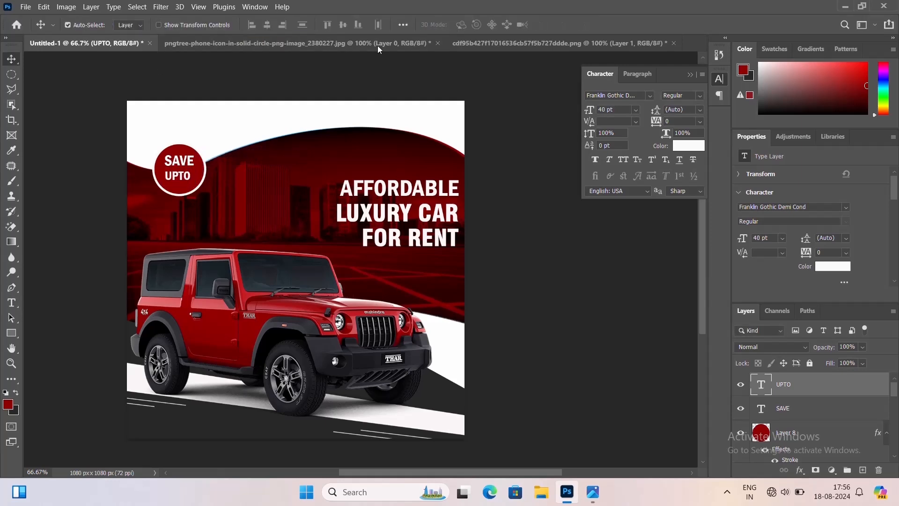
Reduce UPTO's font size to 35 pt
double_click(194, 186)
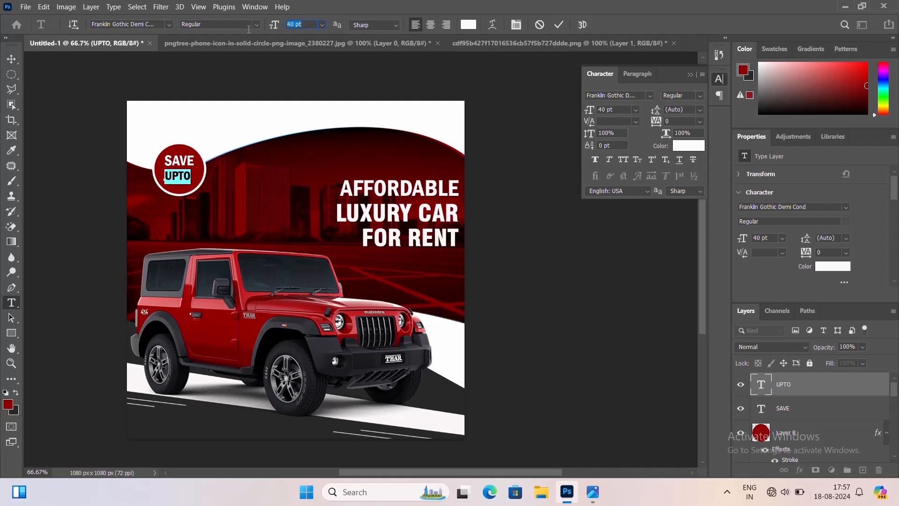
text(35)
key(Return)
key(ctrl+Return)
key(v)
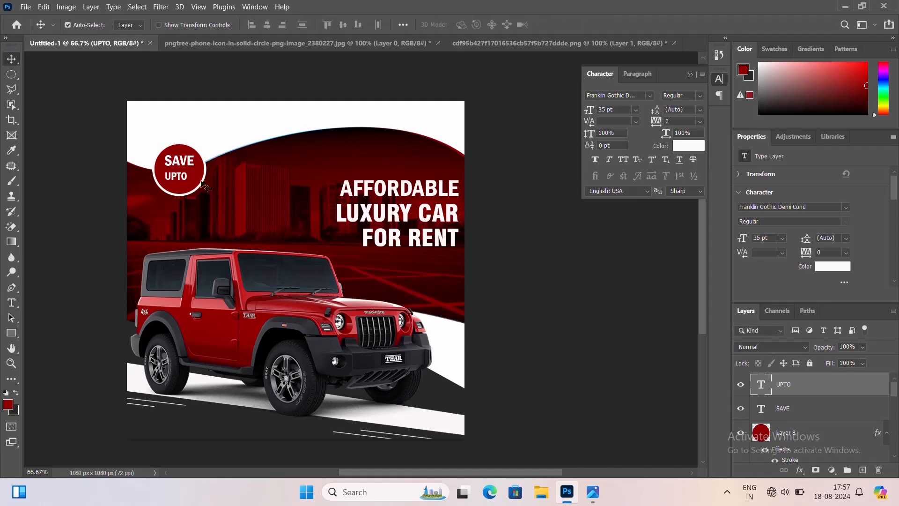
Nudge SAVE slightly up inside the circle
click(268, 26)
click(218, 131)
click(185, 177)
key(ctrl+1)
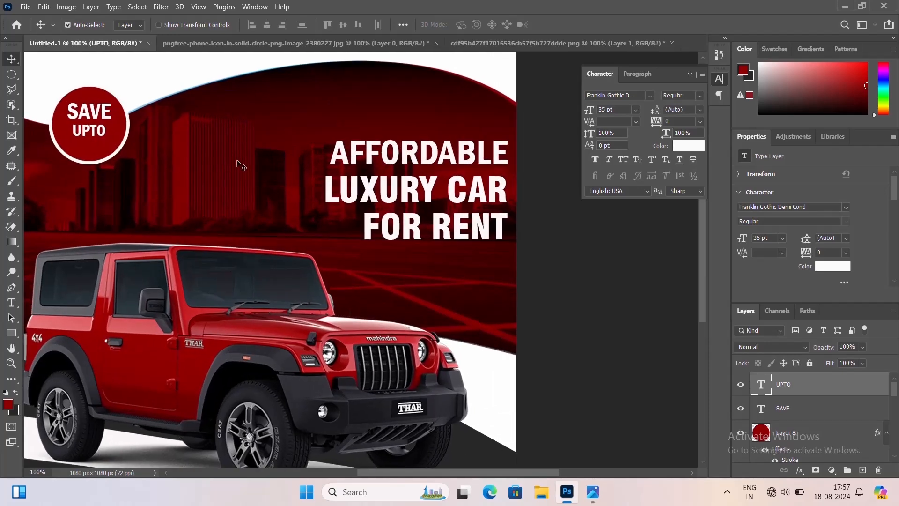
drag(226, 140, 382, 198)
click(254, 171)
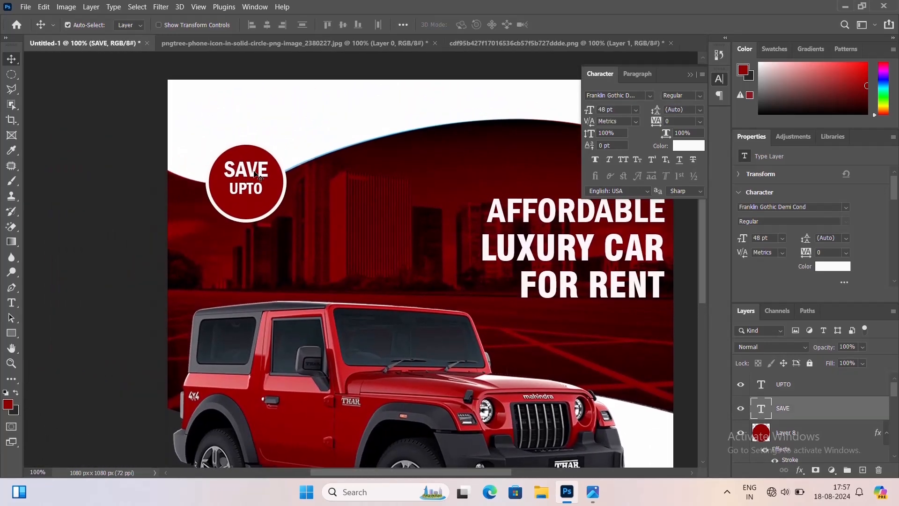
key(Up)
key(Up)
key(Up)
key(Up)
key(Up)
key(Up)
Nudge UPTO slightly up inside the circle
click(252, 192)
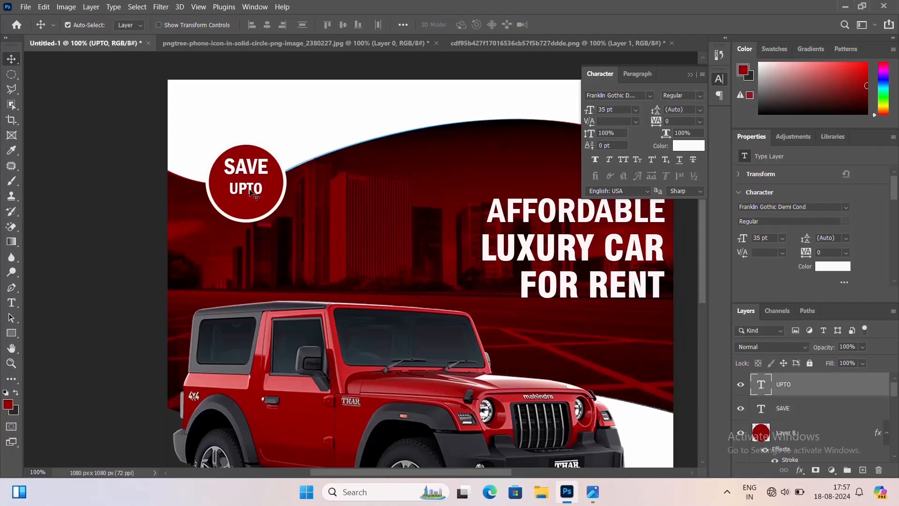
key(Up)
key(Up)
key(Up)
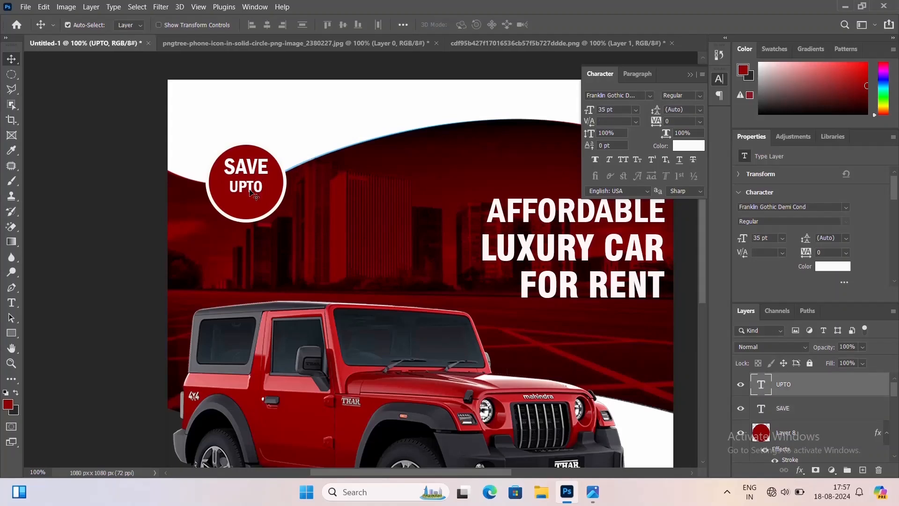
Add a text line reading 30% and move it into the circle under UPTO
click(12, 303)
click(406, 243)
text(30)
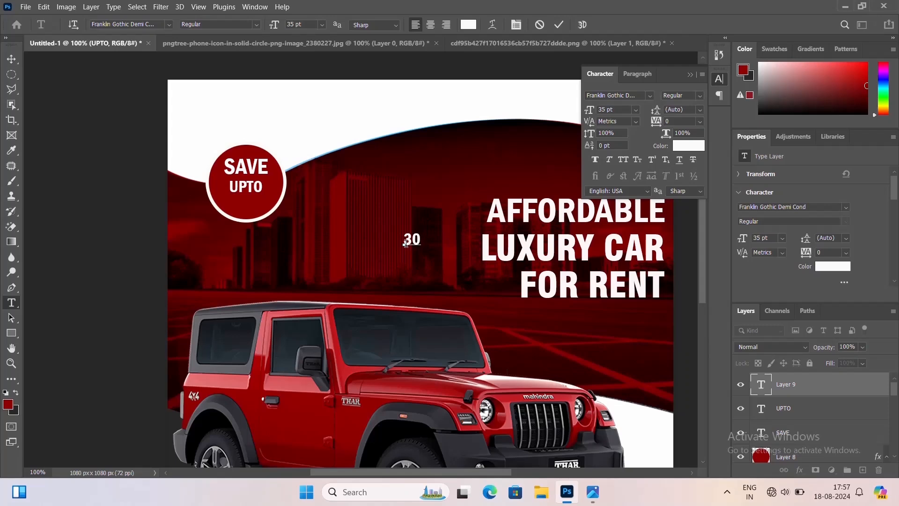
key(ctrl+Return)
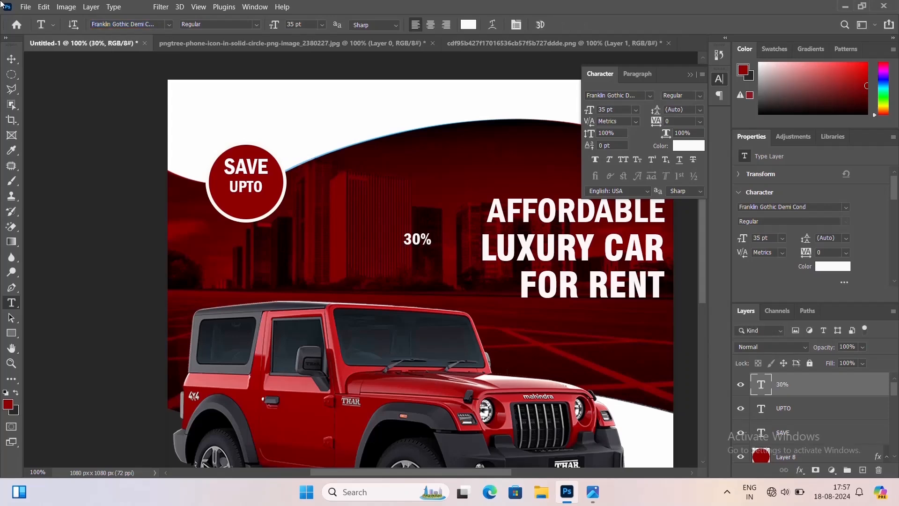
key(v)
drag(423, 252, 248, 211)
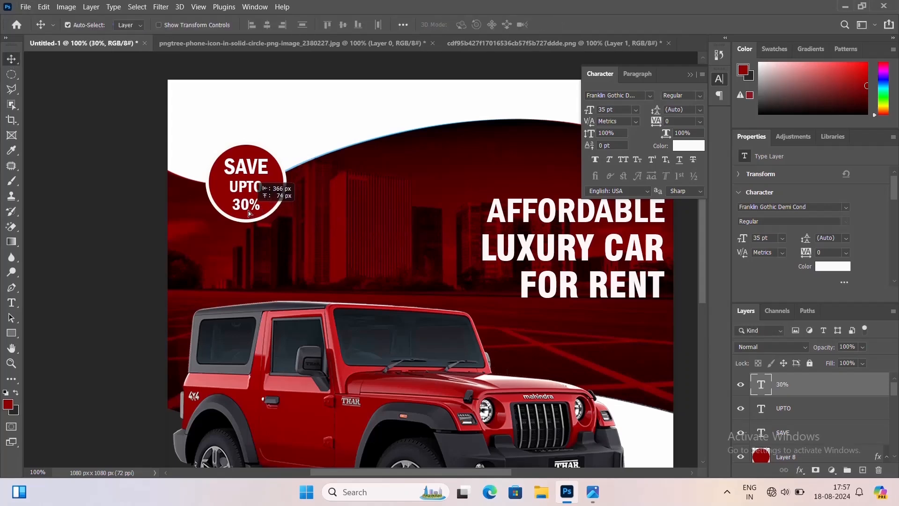
Set the 30% text's size to 50 pt
click(263, 215)
double_click(246, 205)
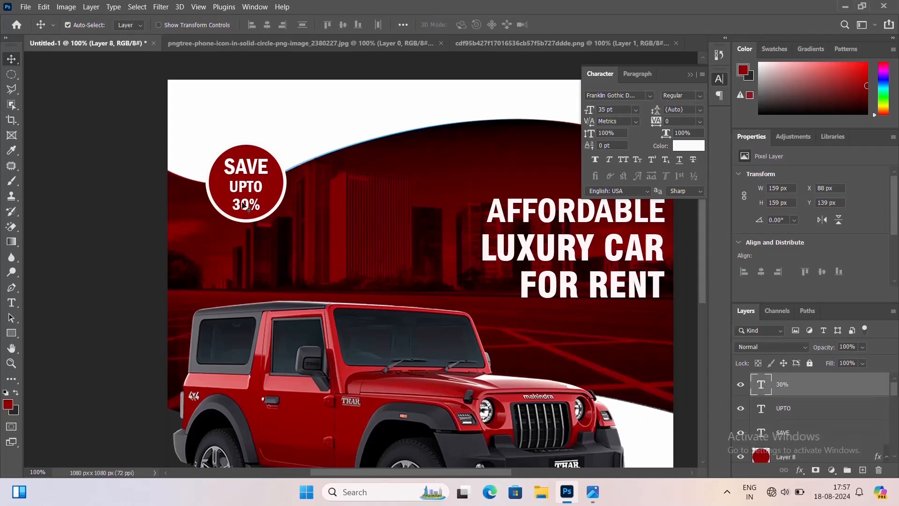
text(50)
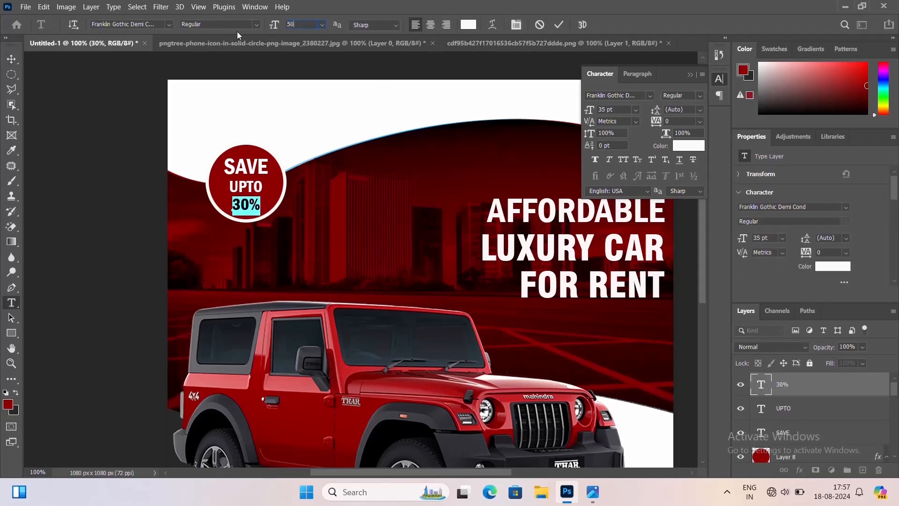
key(Return)
key(ctrl+Return)
key(v)
Increase the 30% text's size to 55 pt
key(ctrl+plus)
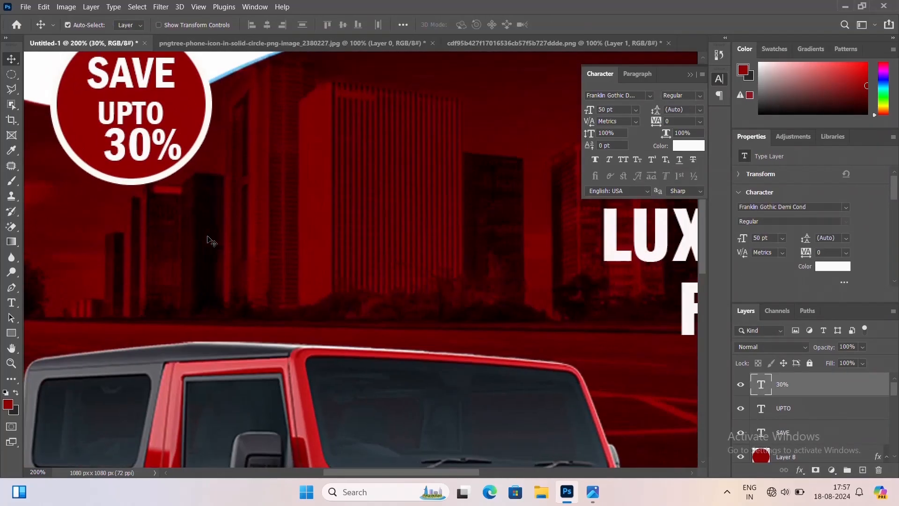
drag(185, 240, 370, 357)
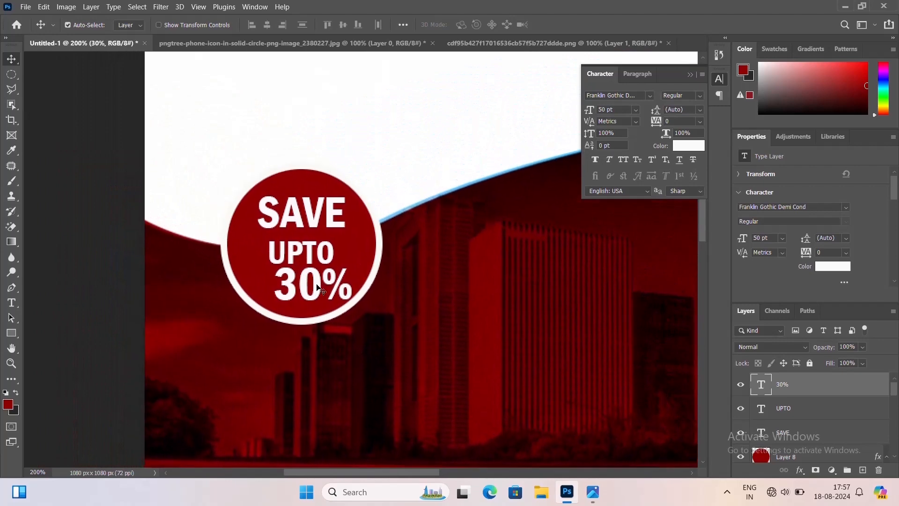
double_click(314, 286)
click(295, 24)
text(55)
key(Return)
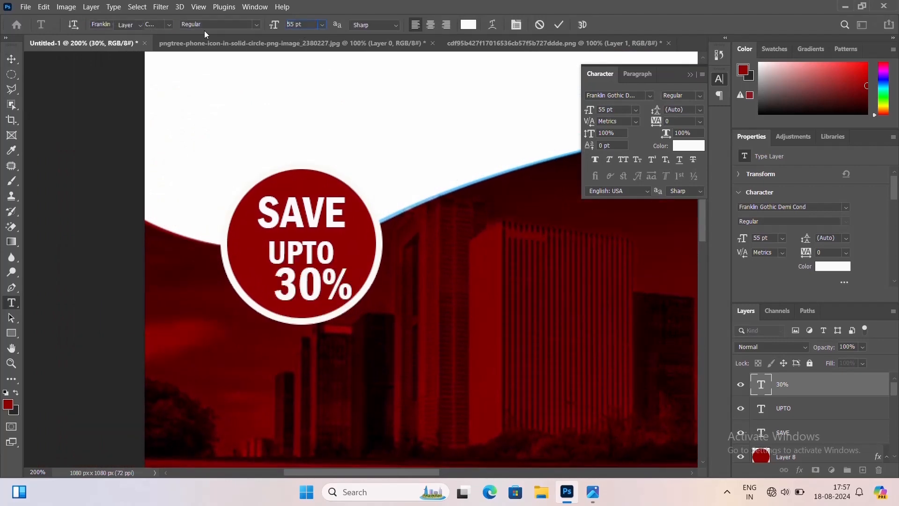
key(ctrl+Return)
key(v)
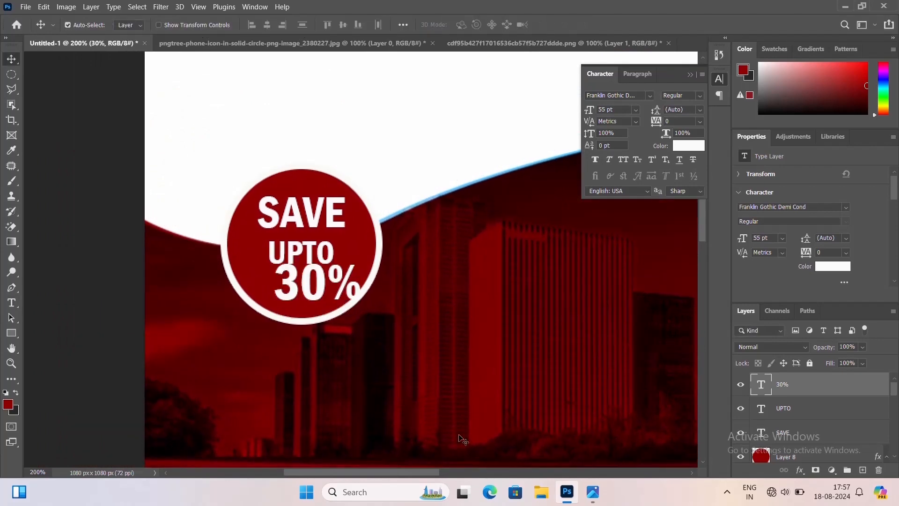
Nudge SAVE and UPTO a few pixels up inside the circle
click(302, 224)
key(Up)
key(Up)
key(Up)
key(Up)
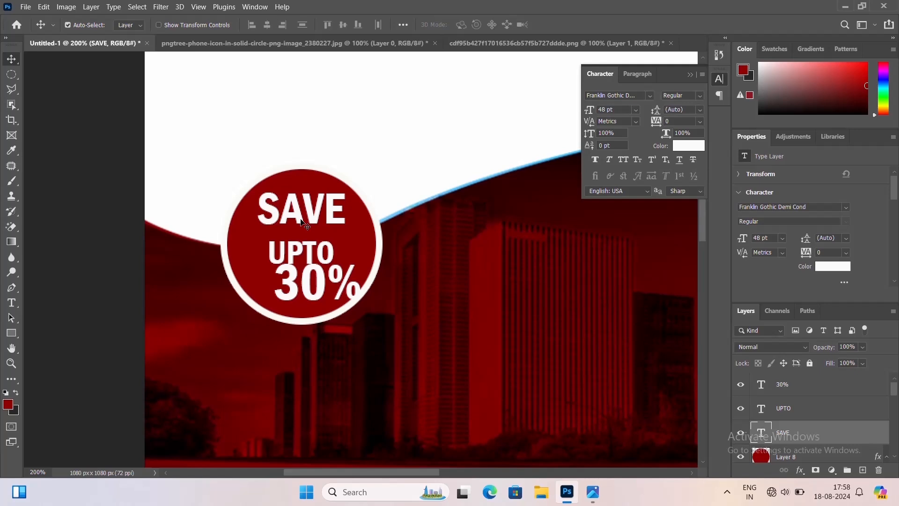
click(315, 250)
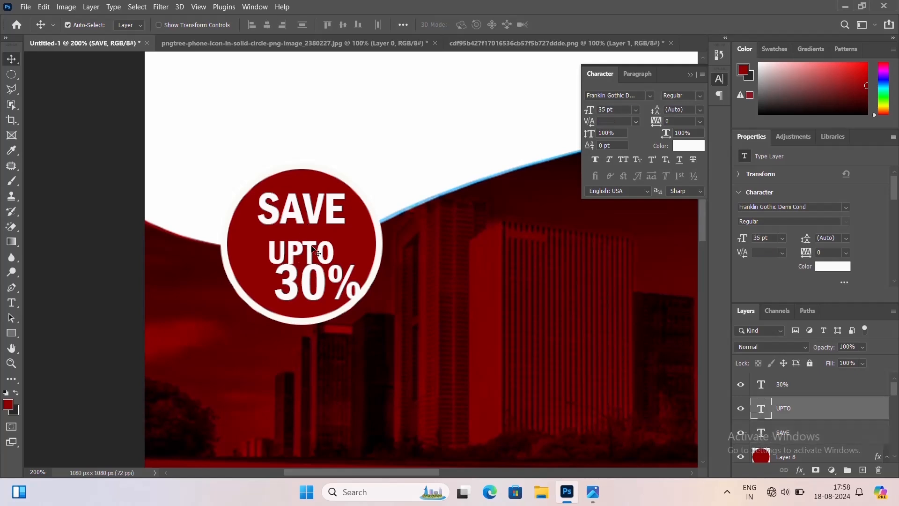
key(Up)
key(Up)
key(Up)
key(Up)
key(Up)
key(Up)
key(Up)
key(Up)
key(Up)
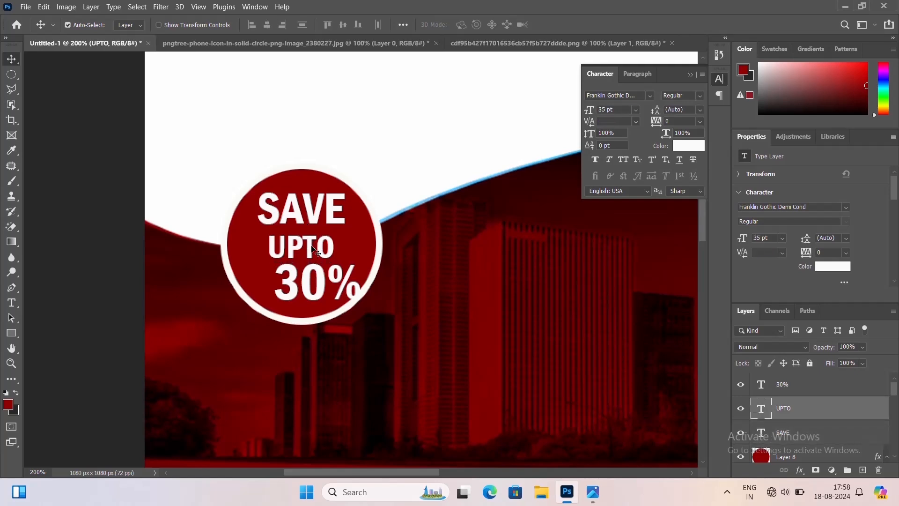
Reposition the 30% text so it sits centred under UPTO
click(307, 286)
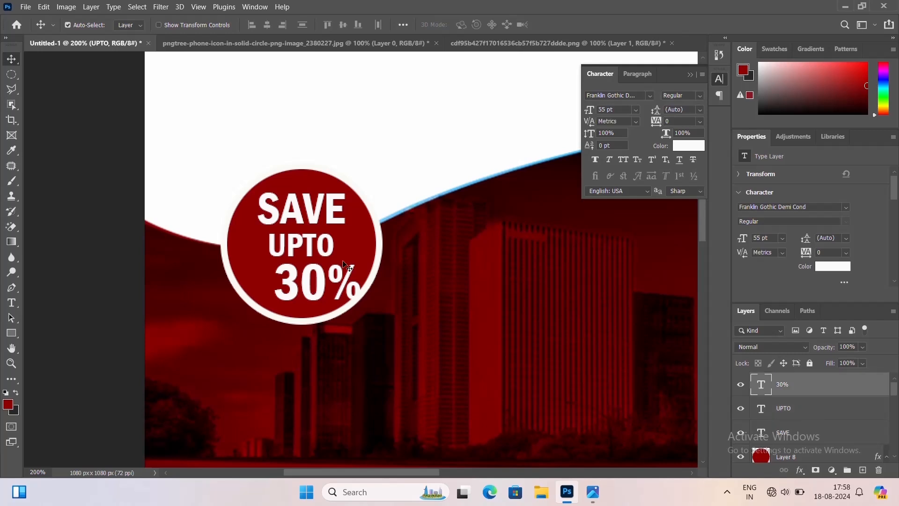
shift+click(258, 271)
click(266, 25)
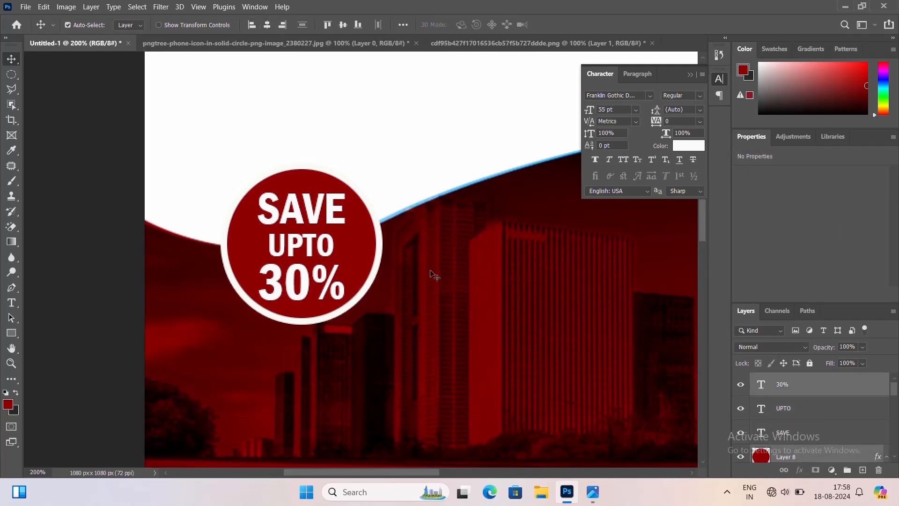
click(432, 275)
Set the 30% text's size to 54 pt and apply Faux Italic to it
double_click(334, 283)
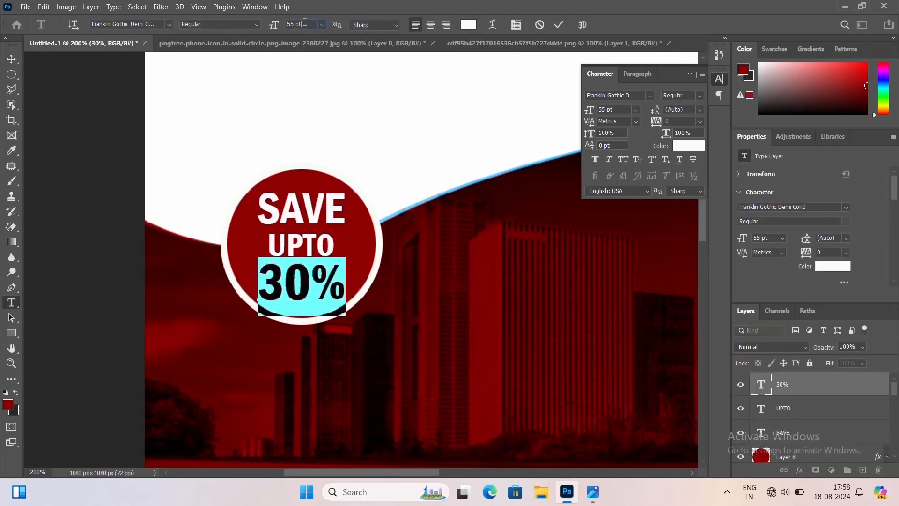
text(54)
key(ctrl+Return)
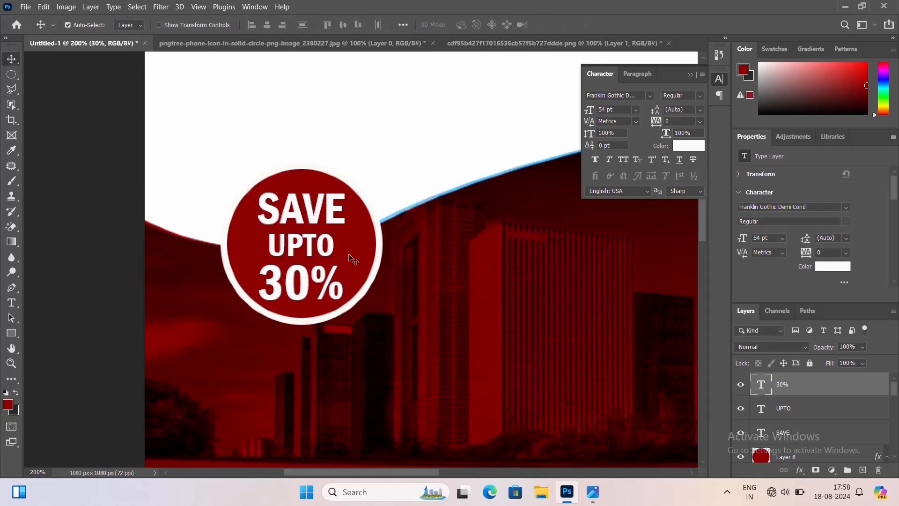
click(608, 161)
key(ctrl+minus)
key(ctrl+minus)
key(ctrl+minus)
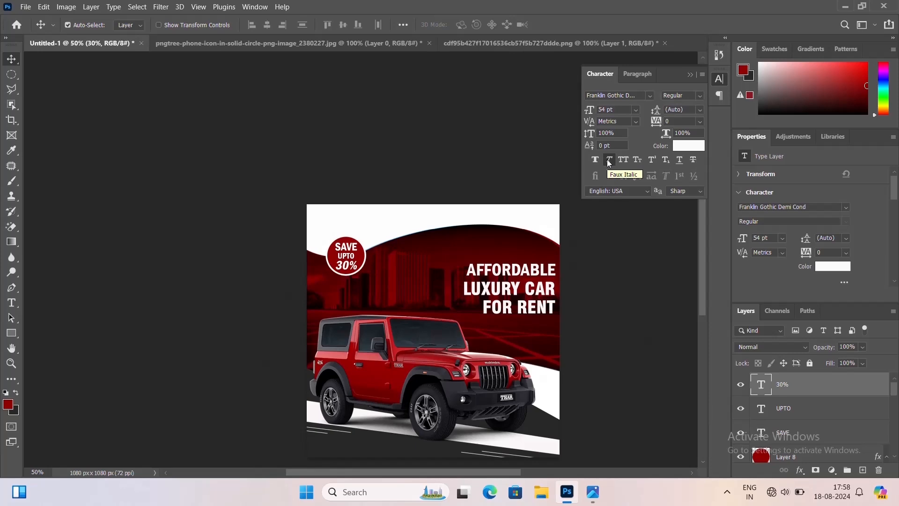
key(ctrl+plus)
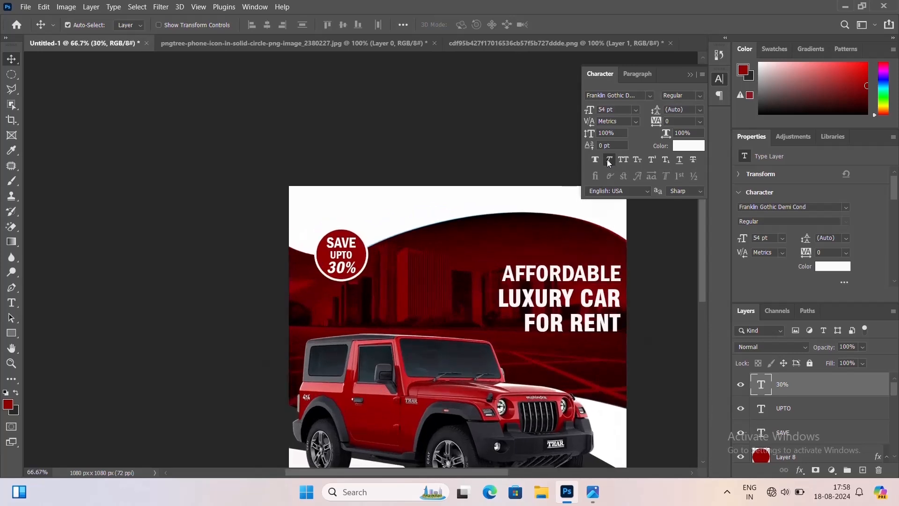
key(ctrl+minus)
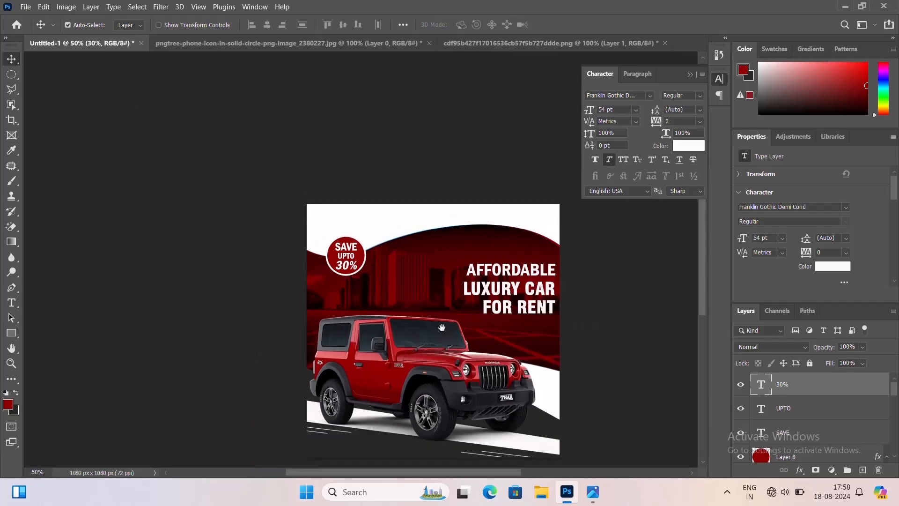
drag(442, 328, 405, 284)
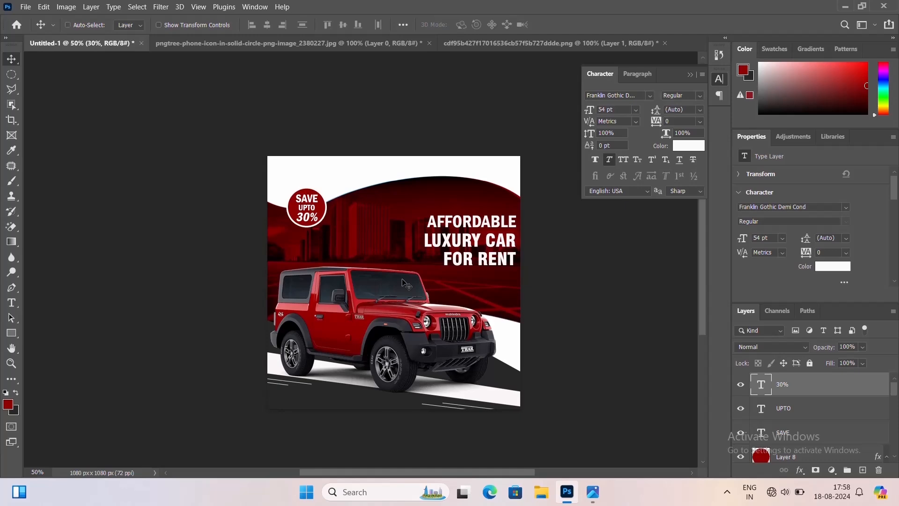
Set the 30% text's size to 53 pt
key(ctrl+plus)
key(ctrl+minus)
drag(351, 271, 338, 260)
key(ctrl+plus)
key(ctrl+plus)
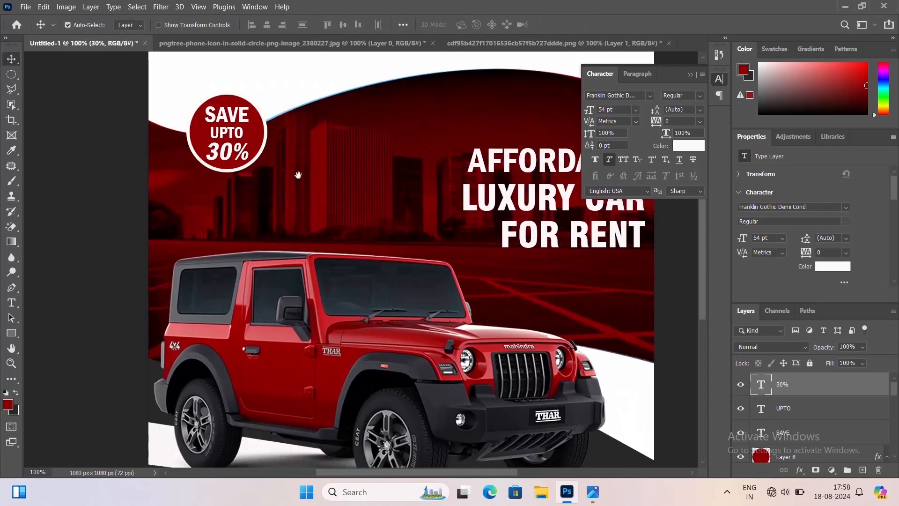
drag(298, 174, 301, 184)
double_click(228, 161)
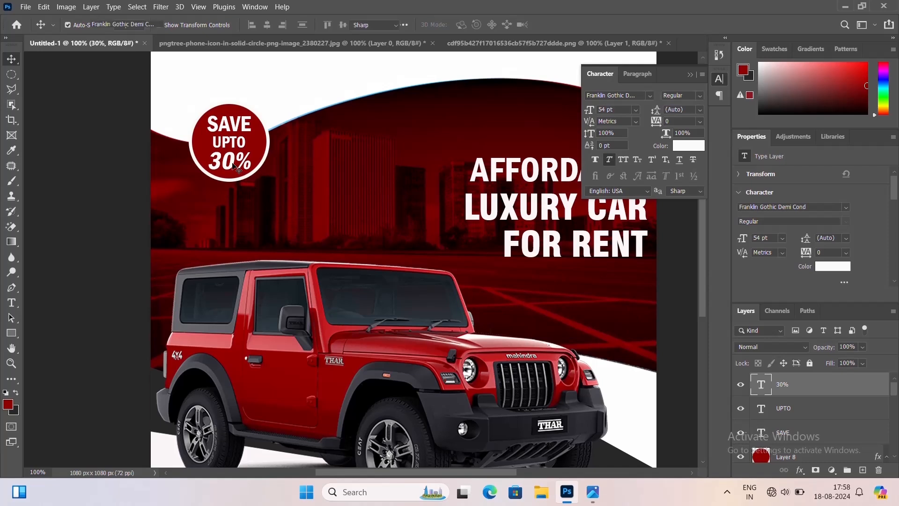
text(53)
key(Return)
key(ctrl+Return)
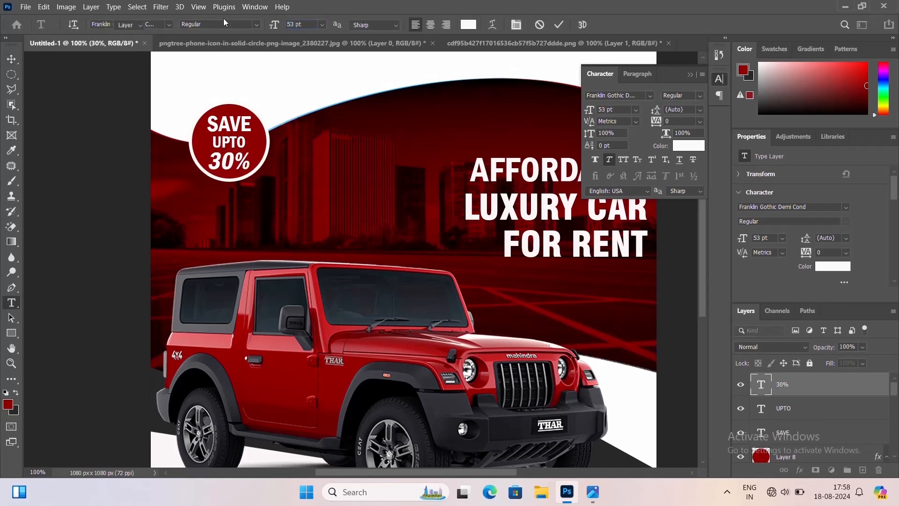
Set the UPTO text's size to 33 pt
click(257, 153)
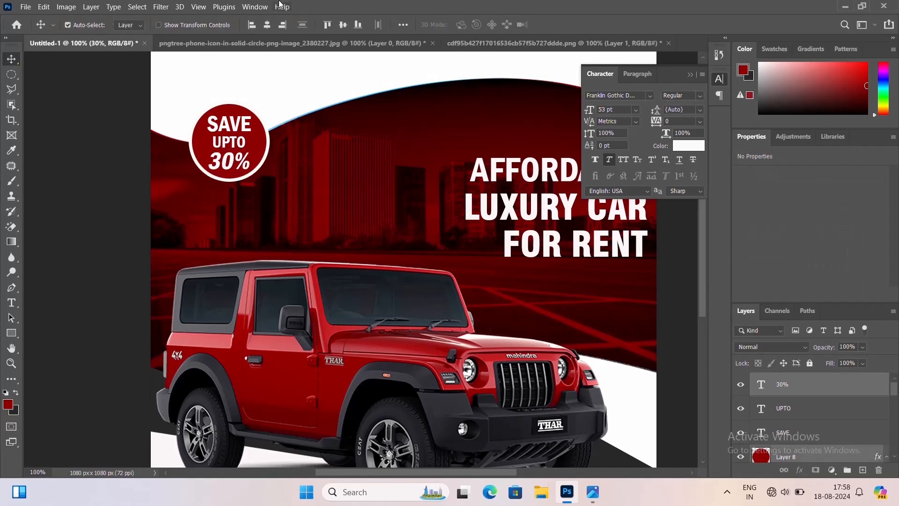
click(367, 249)
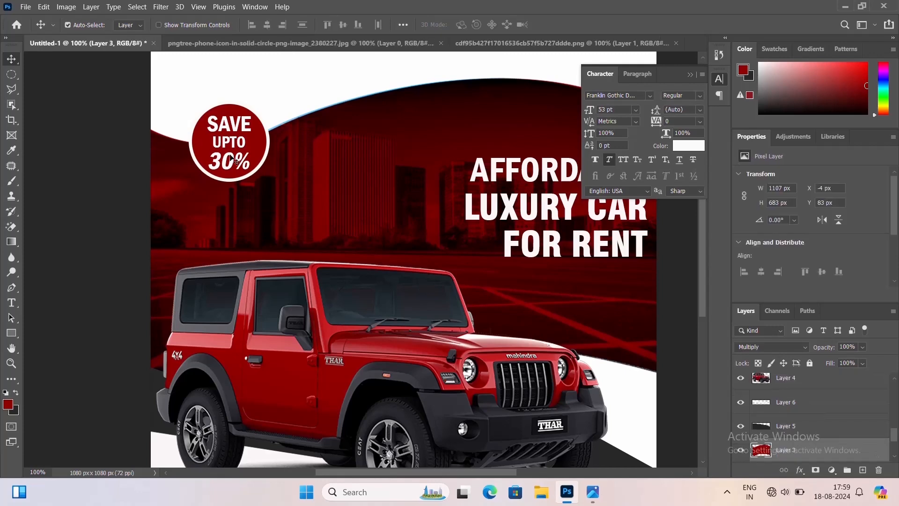
click(246, 149)
double_click(244, 144)
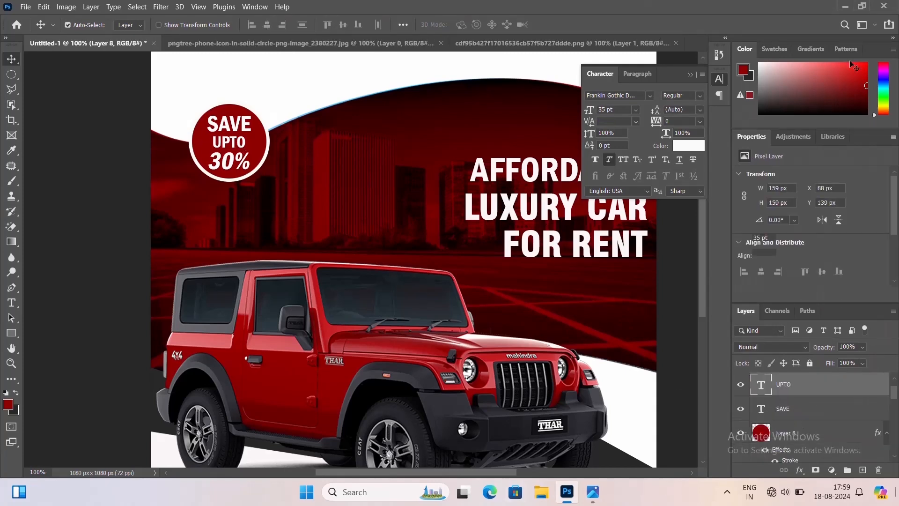
text(3)
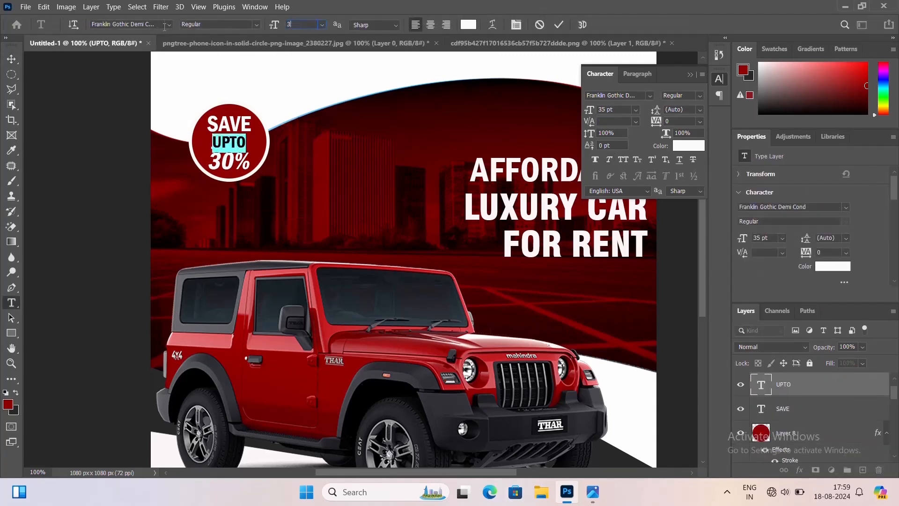
text(3)
key(Return)
key(ctrl+Return)
Set the UPTO text's size to 32 pt
key(v)
click(224, 137)
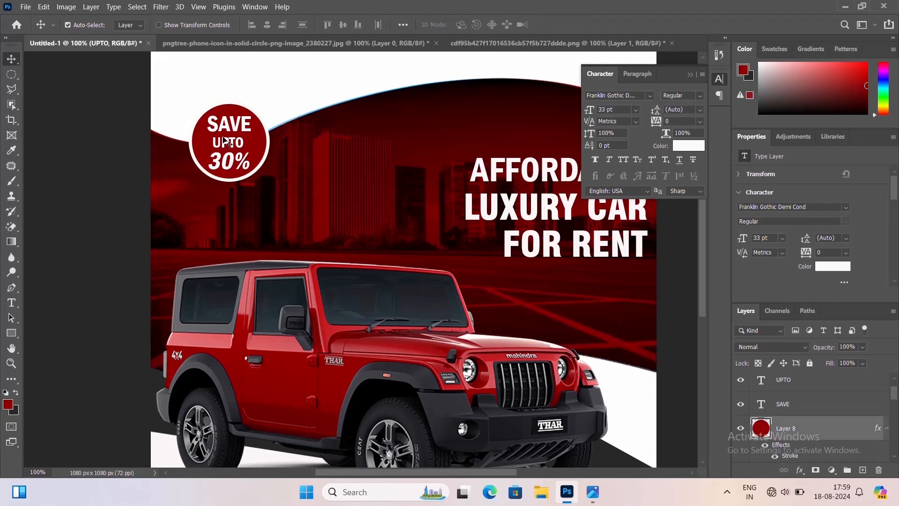
double_click(223, 136)
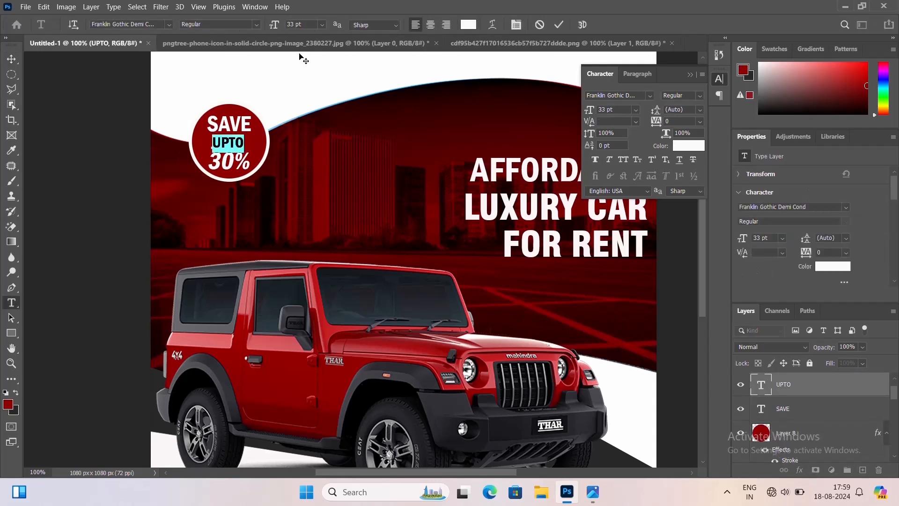
text(32)
key(Return)
key(ctrl+Return)
key(v)
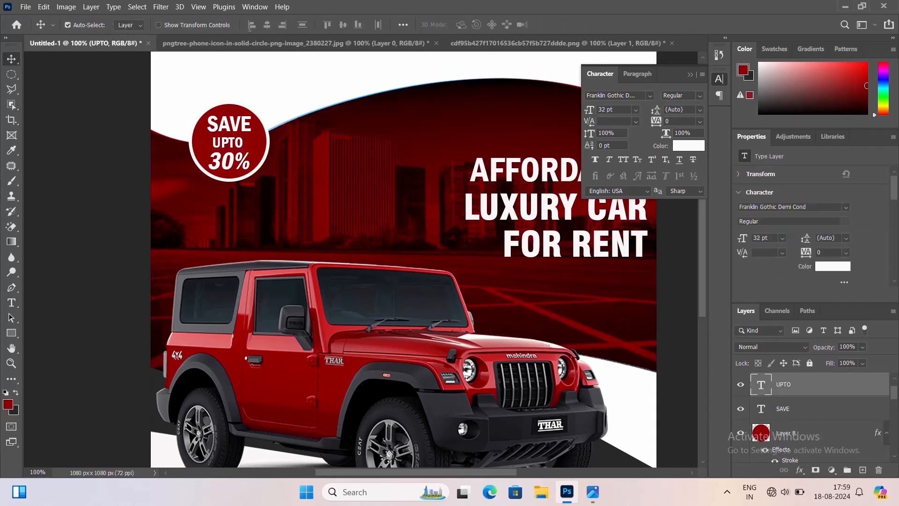
shift+click(249, 147)
click(266, 26)
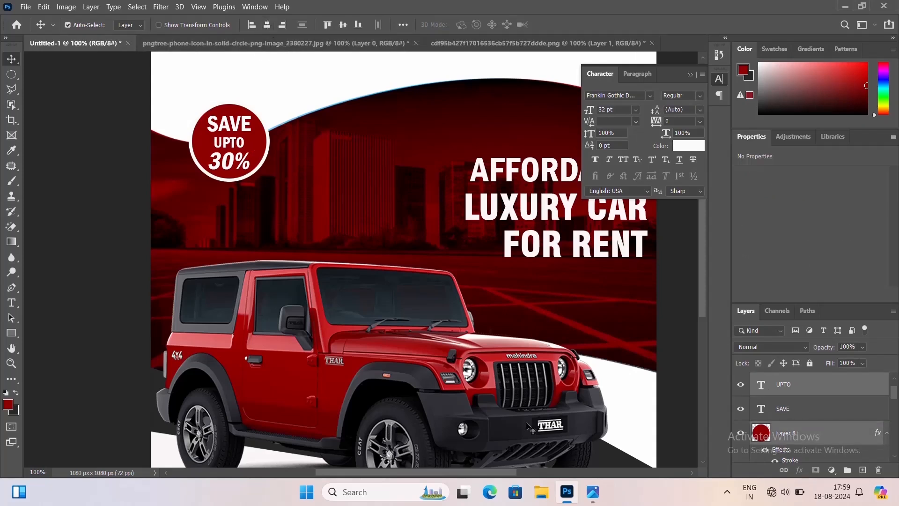
click(242, 131)
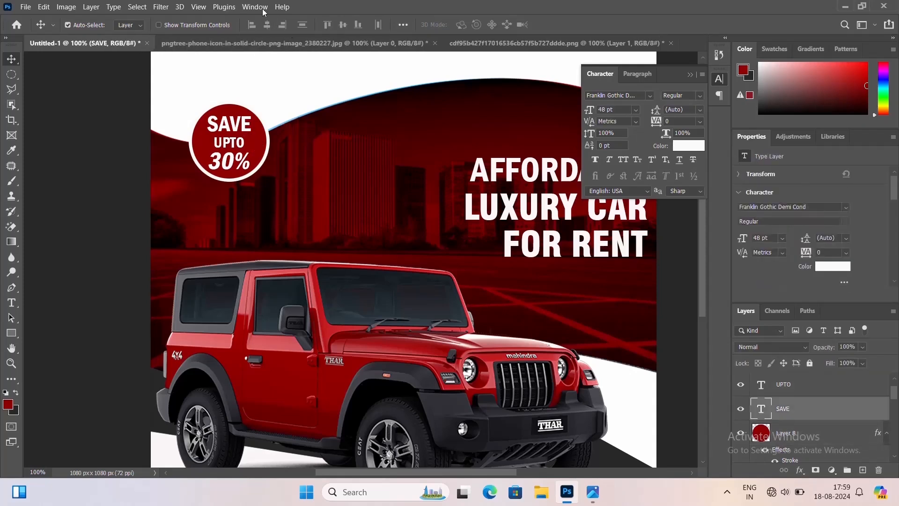
shift+click(248, 154)
click(267, 25)
click(284, 99)
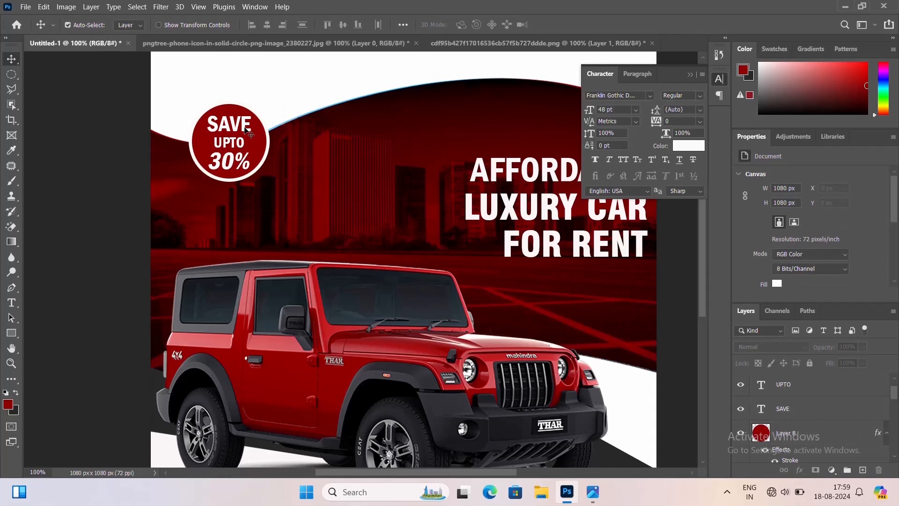
click(246, 129)
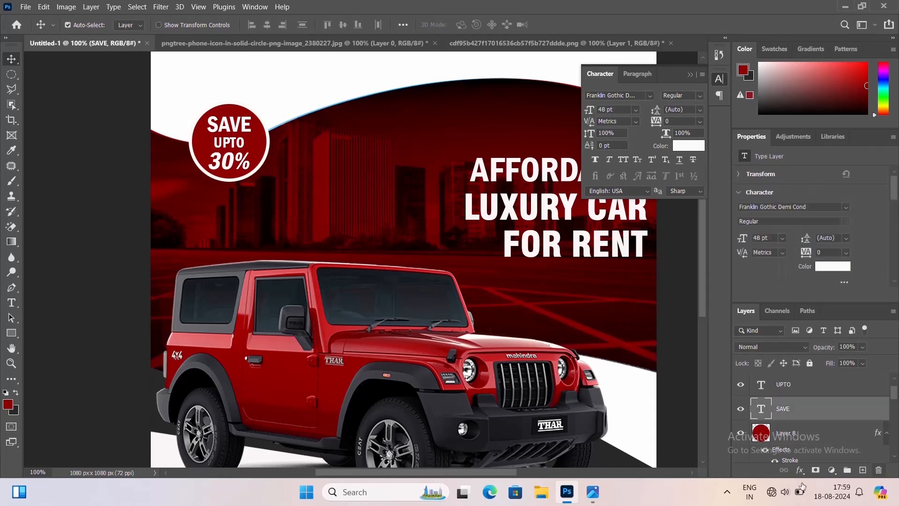
key(ctrl+minus)
key(ctrl+minus)
drag(383, 391, 379, 382)
key(ctrl+plus)
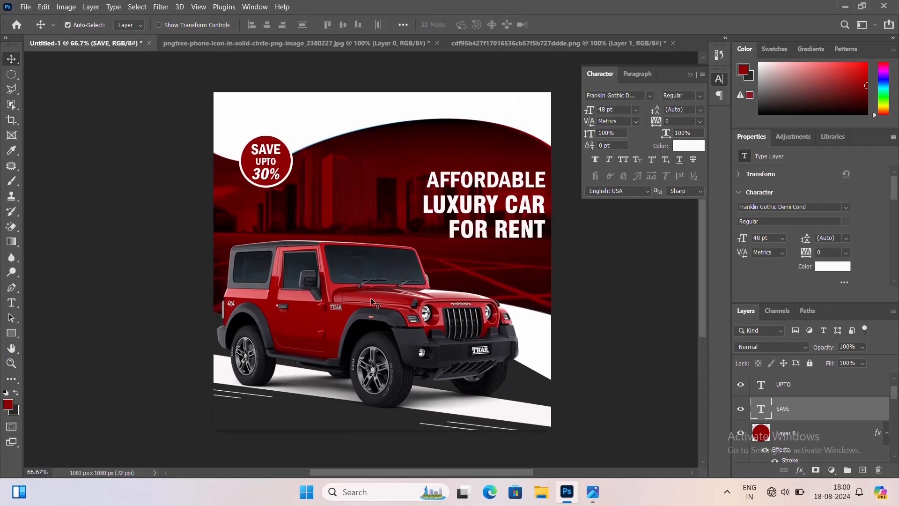
drag(375, 303, 365, 281)
scroll(793, 393, up, 1)
click(793, 390)
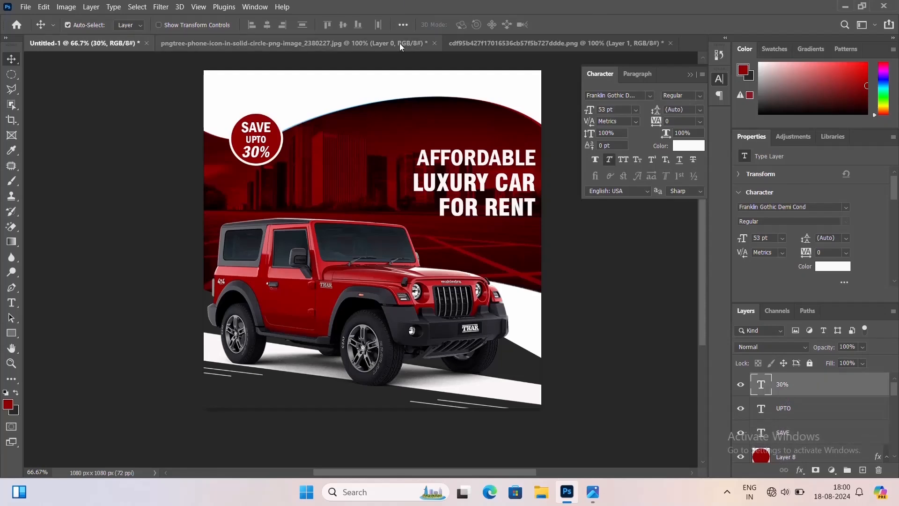
Copy the phone icon image into the ad and close the icon file without saving
click(378, 44)
drag(378, 44, 622, 72)
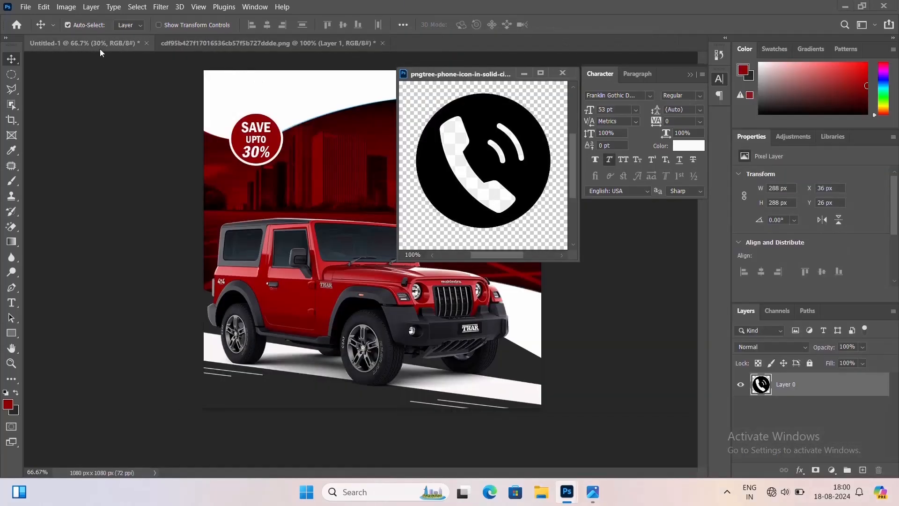
click(297, 161)
click(476, 156)
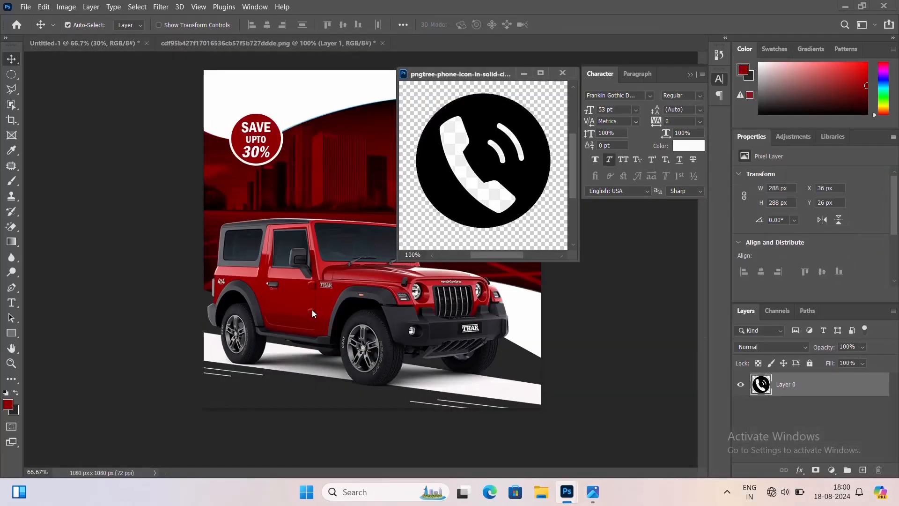
drag(501, 182, 375, 251)
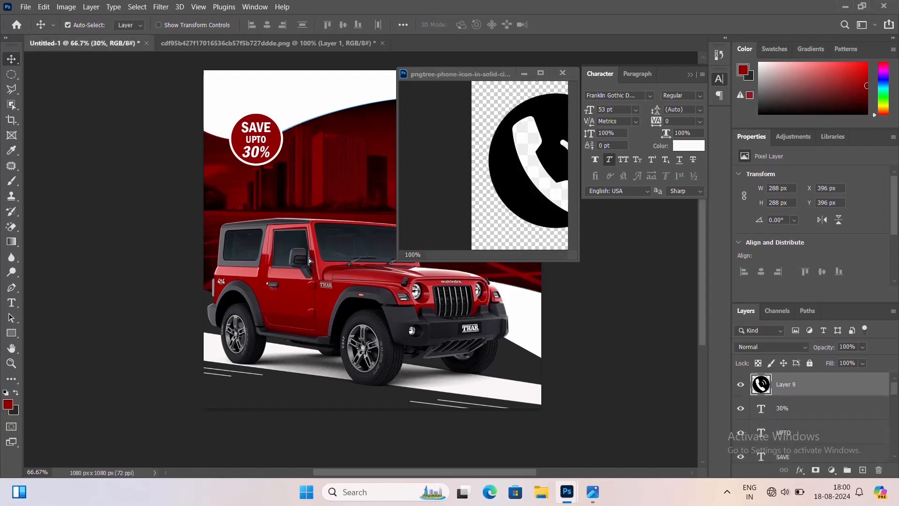
click(562, 73)
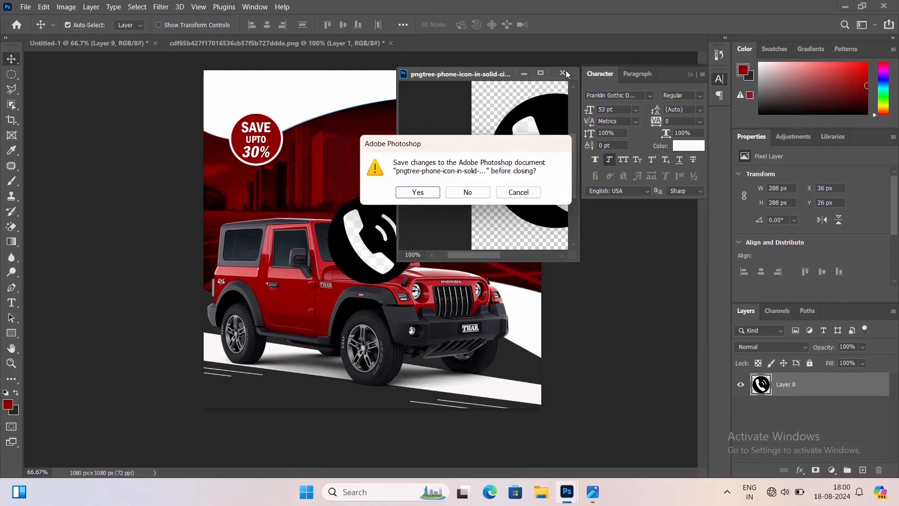
click(465, 191)
Scale the phone icon down to about 74 px and move it to the ad's bottom-left corner
key(ctrl+t)
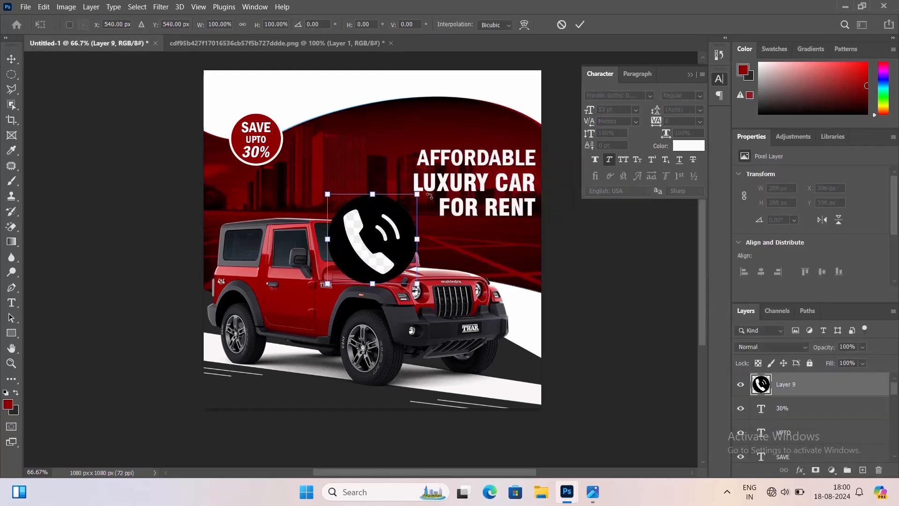
drag(415, 194, 220, 392)
key(Return)
key(ctrl+plus)
drag(420, 374, 444, 303)
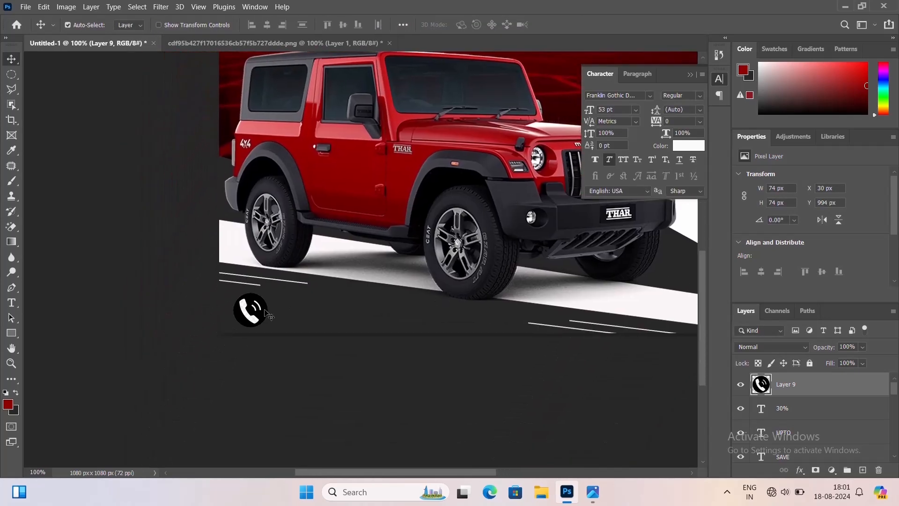
Shrink the phone icon further to 46 px
key(ctrl+t)
drag(264, 290, 263, 300)
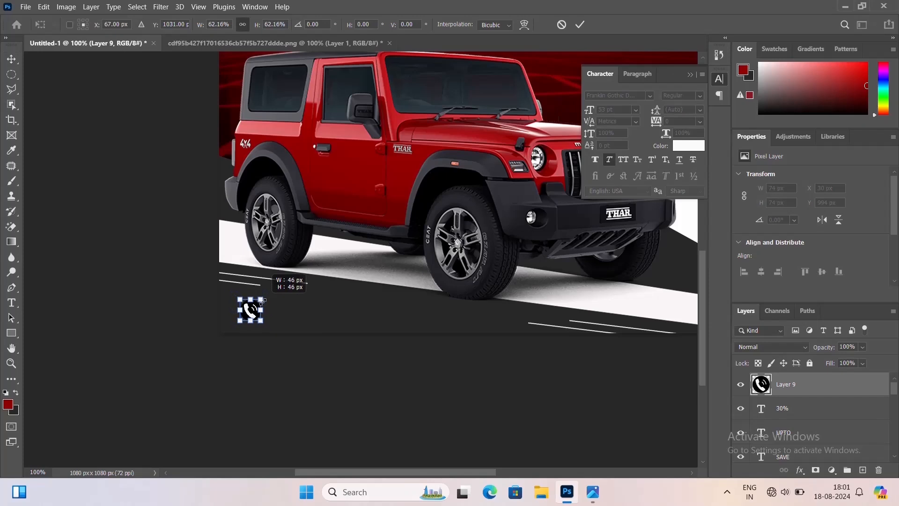
key(Return)
Nudge the phone icon down and left into the bottom-left corner of the ad
key(Down)
key(Down)
key(Down)
key(Down)
key(Down)
key(Down)
key(Down)
key(Down)
key(Down)
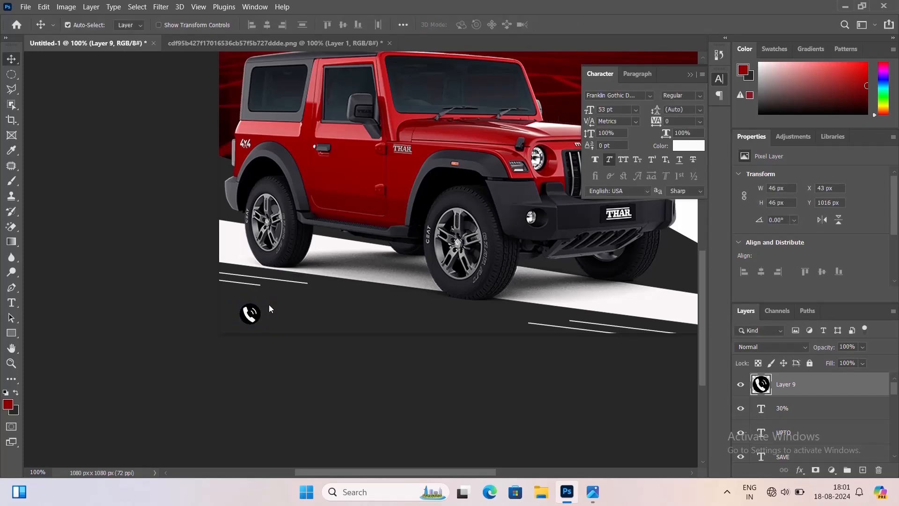
key(Left)
key(Left)
key(Left)
key(Left)
key(Left)
key(Left)
key(Left)
key(Left)
key(Left)
key(Left)
key(Left)
key(Left)
key(Left)
key(Left)
key(Left)
key(Left)
key(Left)
key(Left)
key(Left)
key(Left)
key(Down)
key(Down)
key(Down)
key(Down)
key(Down)
key(Down)
key(Down)
key(Down)
key(Down)
key(Down)
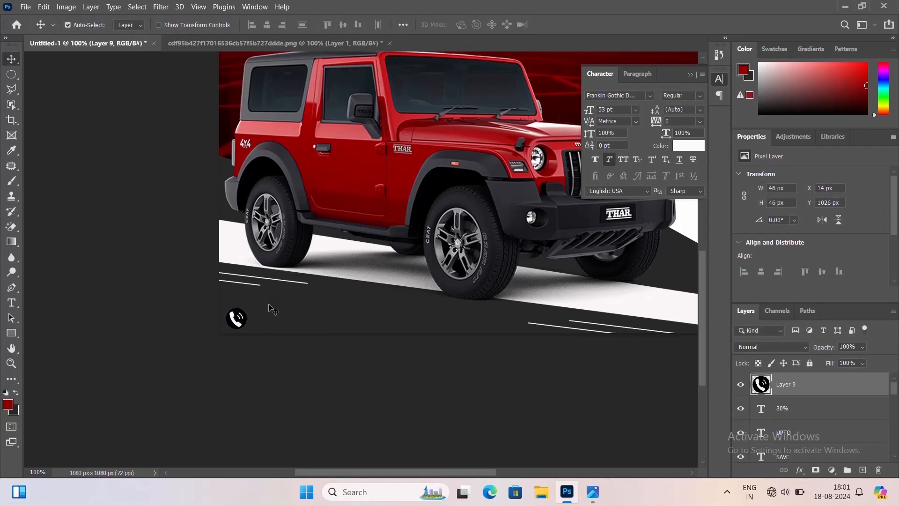
key(Left)
key(Left)
key(Left)
key(Left)
key(Left)
key(Left)
key(Up)
key(Up)
key(Up)
key(Left)
Review the phone icon's placement within the whole ad
key(ctrl+minus)
key(ctrl+minus)
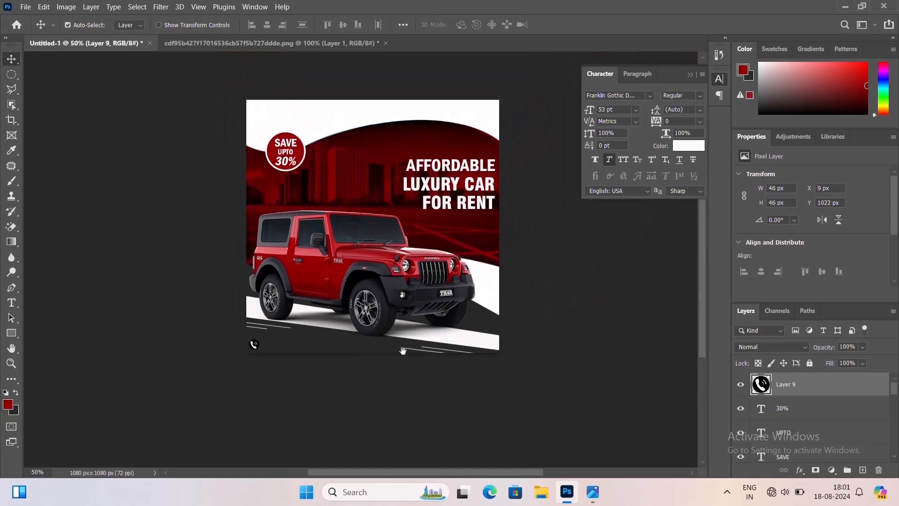
drag(403, 351, 399, 352)
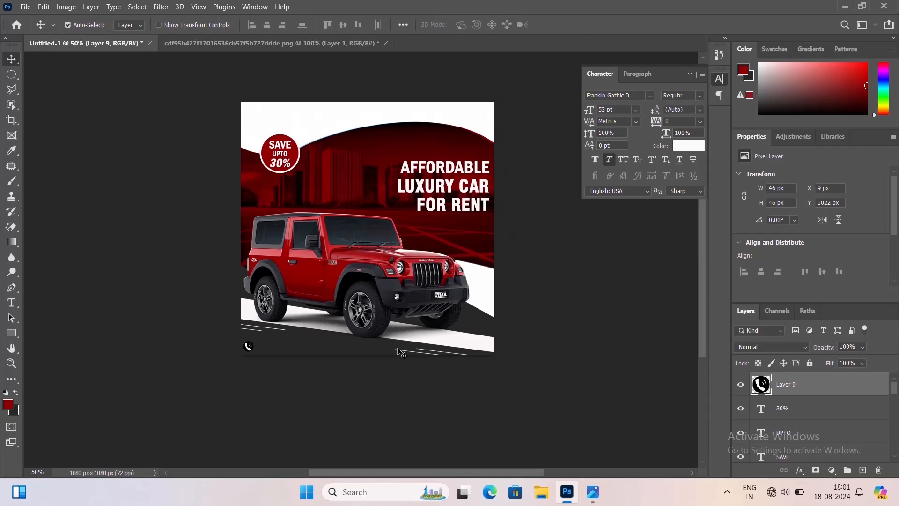
key(ctrl+plus)
drag(416, 286, 440, 363)
key(ctrl+plus)
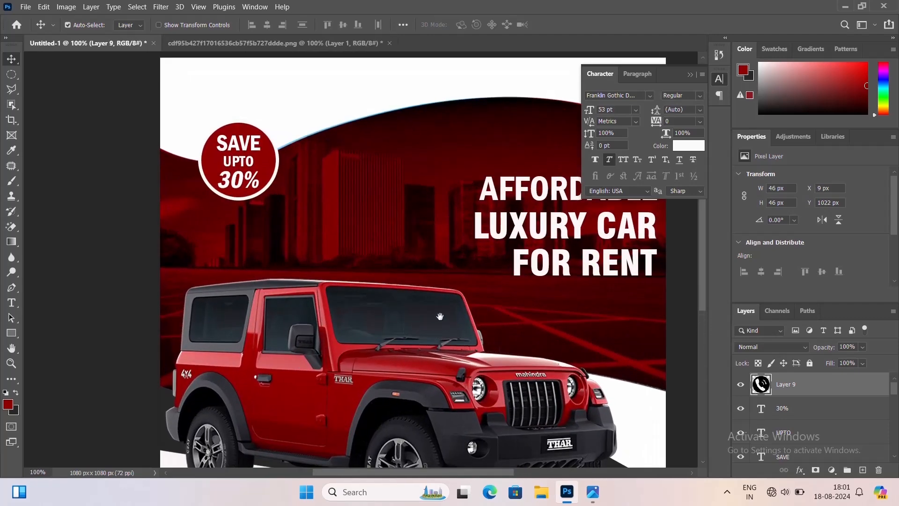
drag(440, 316, 372, 257)
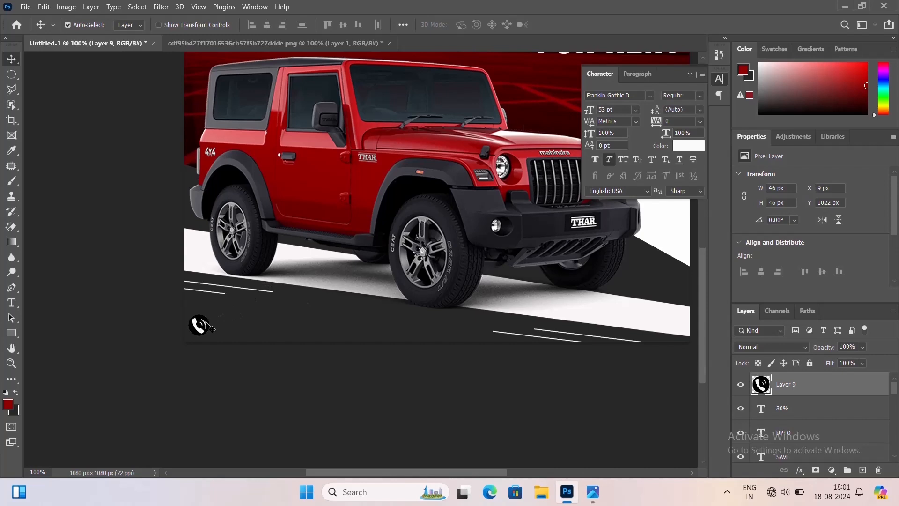
key(ctrl+t)
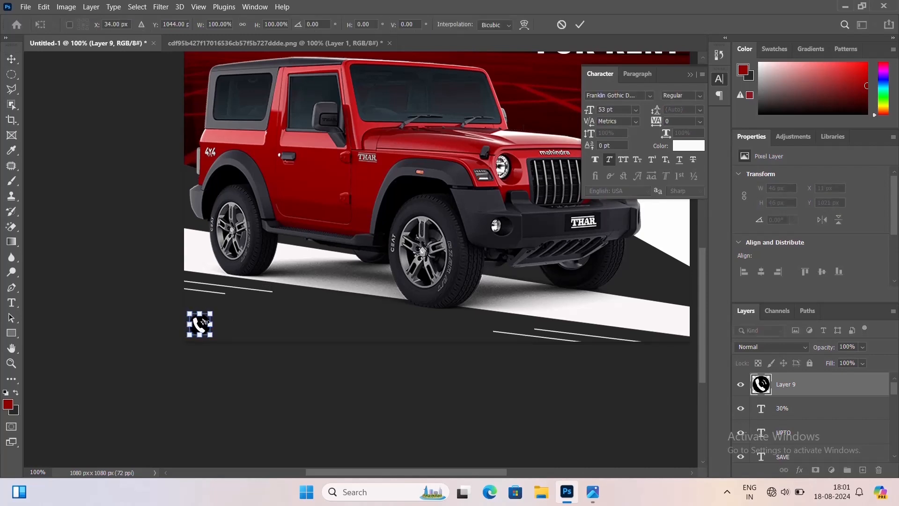
key(Return)
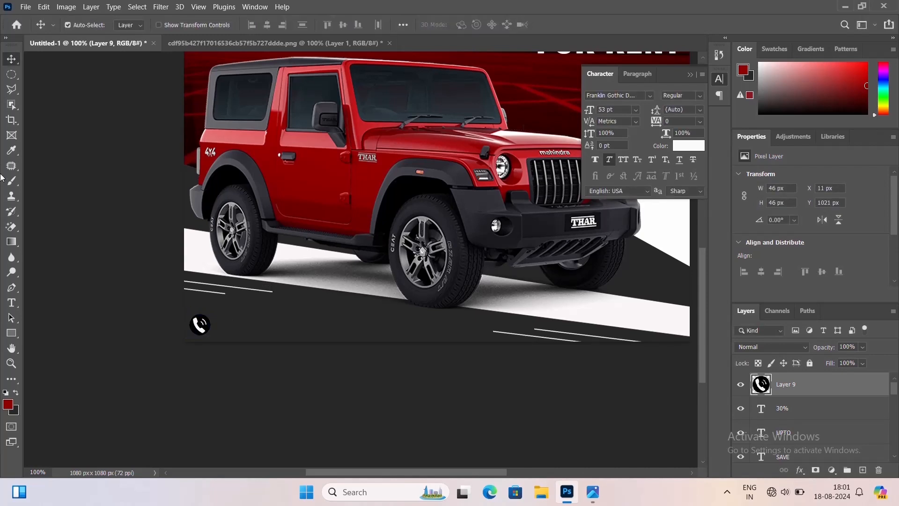
Add a text line with the contact phone number to the right of the phone icon
click(11, 303)
click(283, 330)
key(BackSpace)
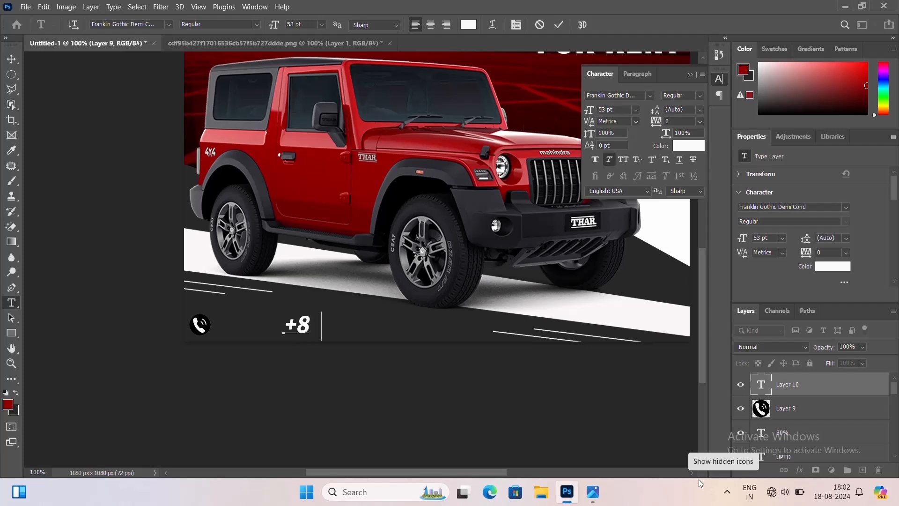
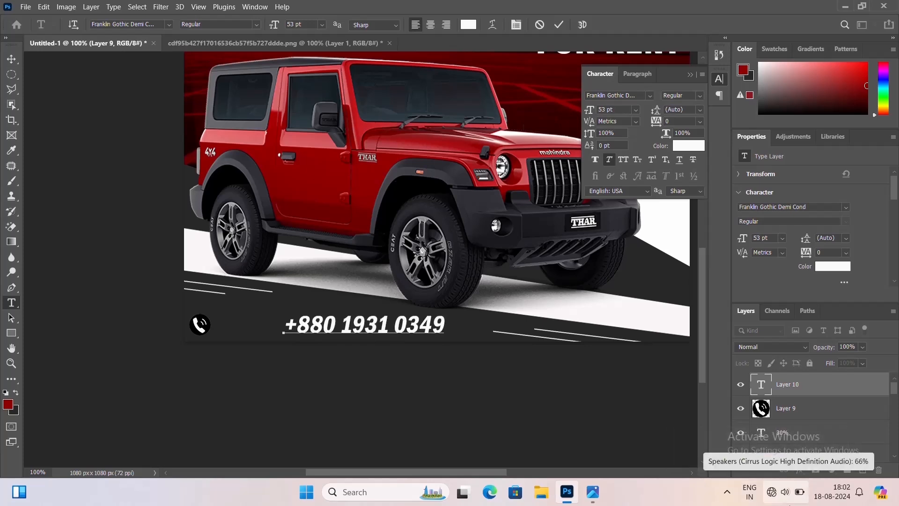
key(ctrl+Return)
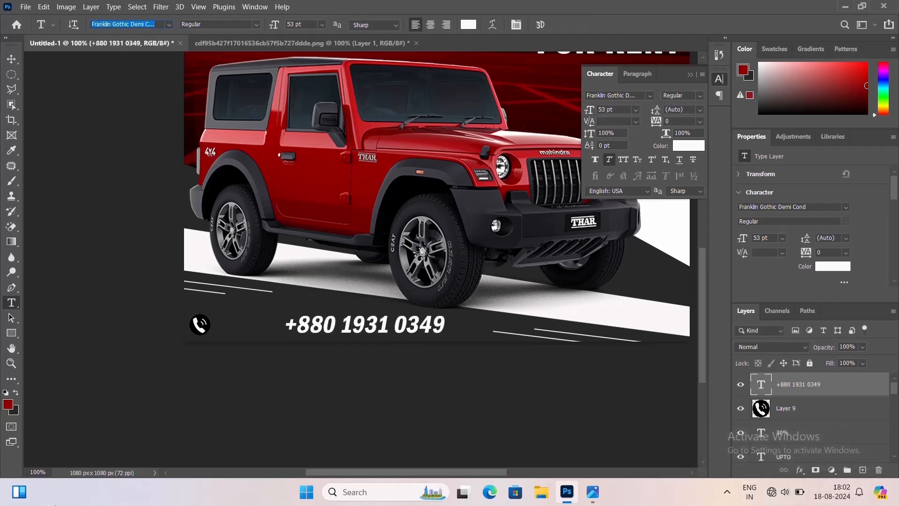
click(11, 59)
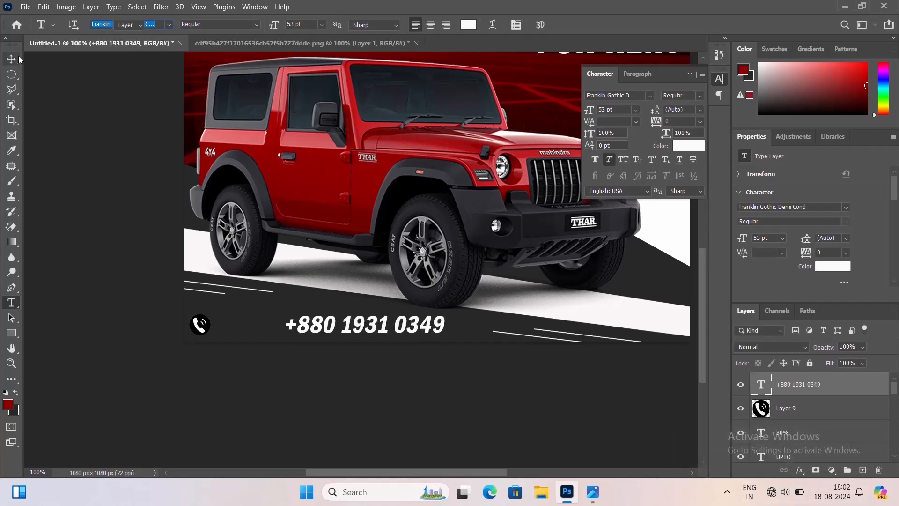
Reduce the phone number's font size to 50 pt
click(608, 160)
key(ctrl+minus)
key(ctrl+minus)
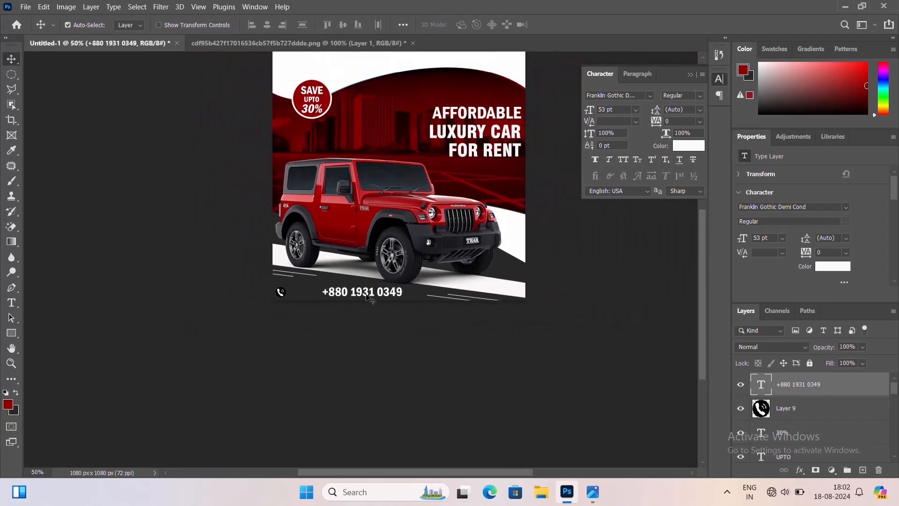
double_click(370, 298)
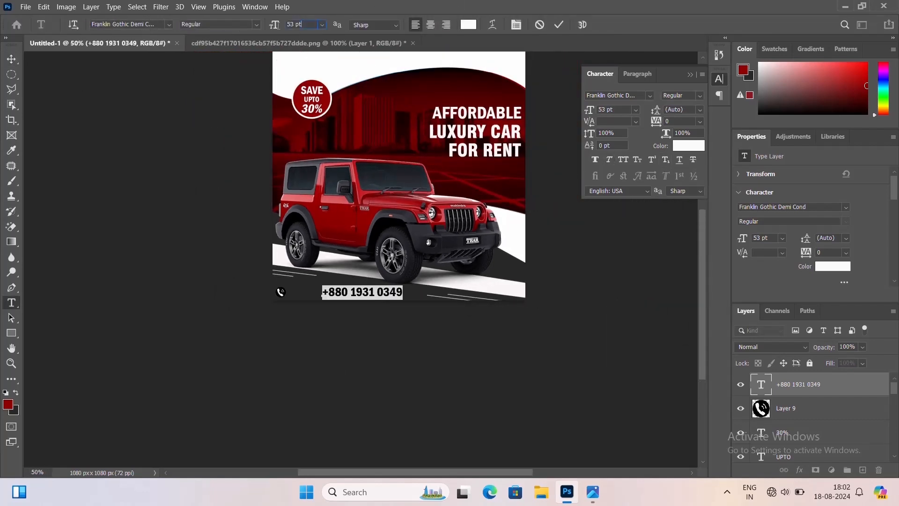
drag(302, 25, 257, 28)
key(ctrl+Return)
key(v)
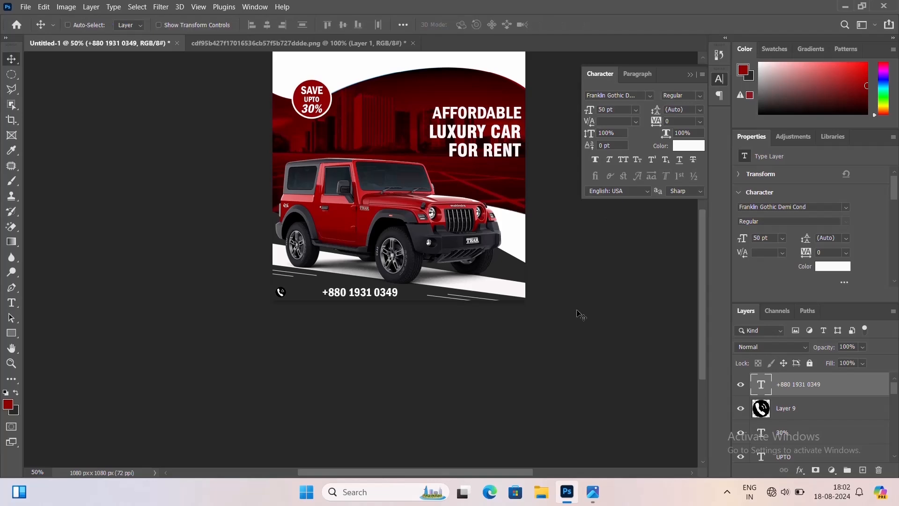
Move the phone number closer to the phone icon and reduce its font size to 40 pt
key(ctrl+plus)
drag(369, 307, 323, 304)
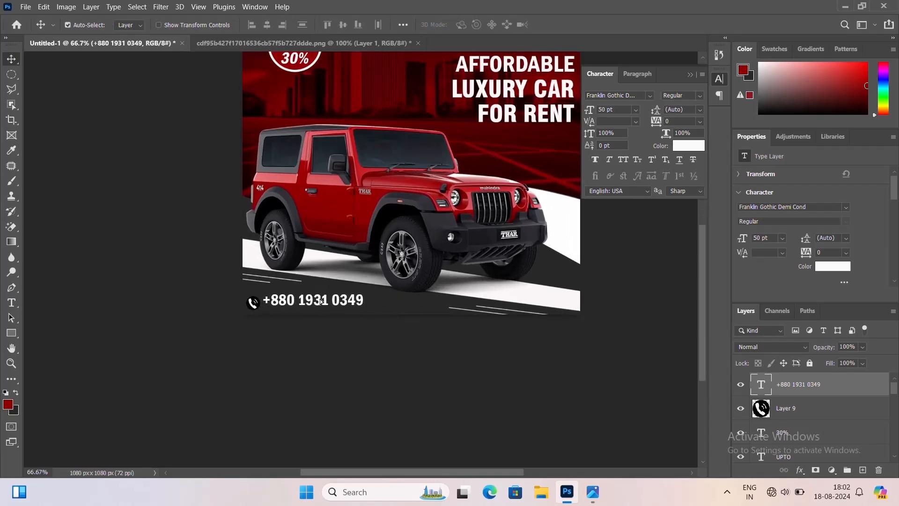
double_click(323, 303)
drag(305, 23, 275, 27)
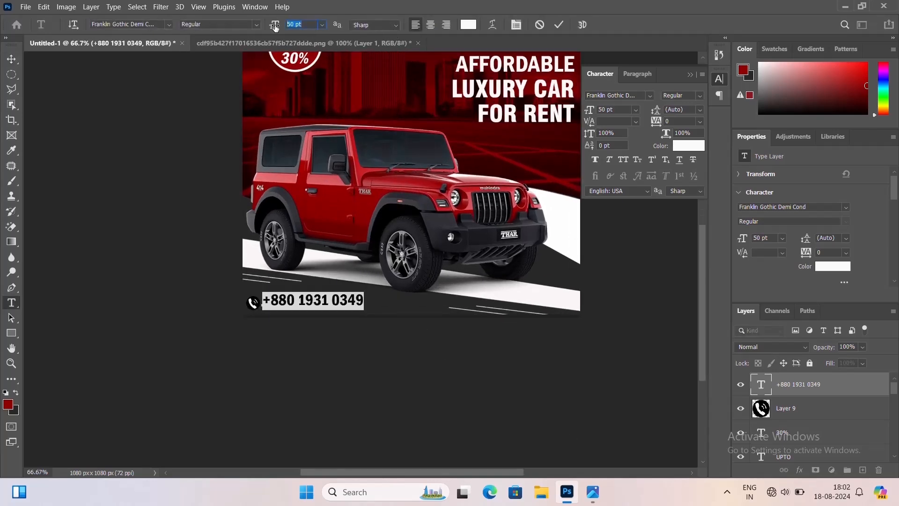
key(ctrl+Return)
key(v)
key(ctrl+plus)
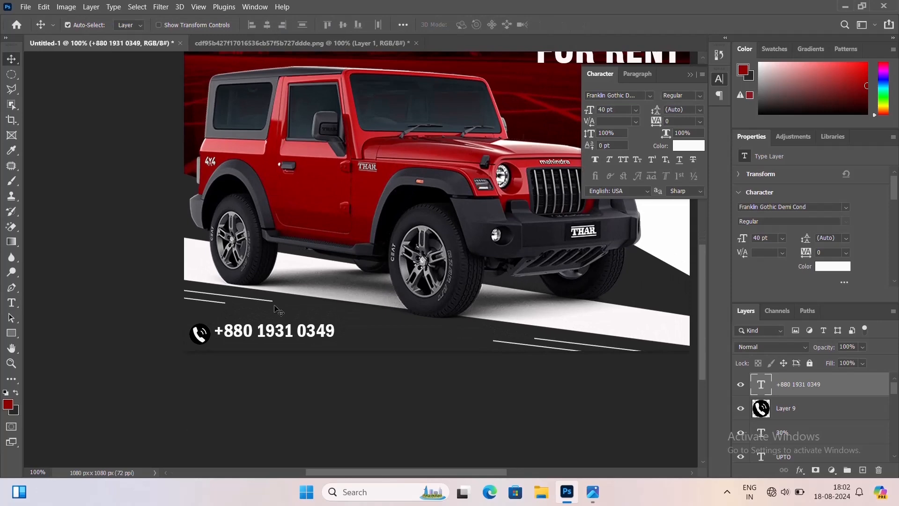
Reduce the phone number's font size to 30 pt
double_click(328, 330)
drag(304, 24, 286, 24)
text(30)
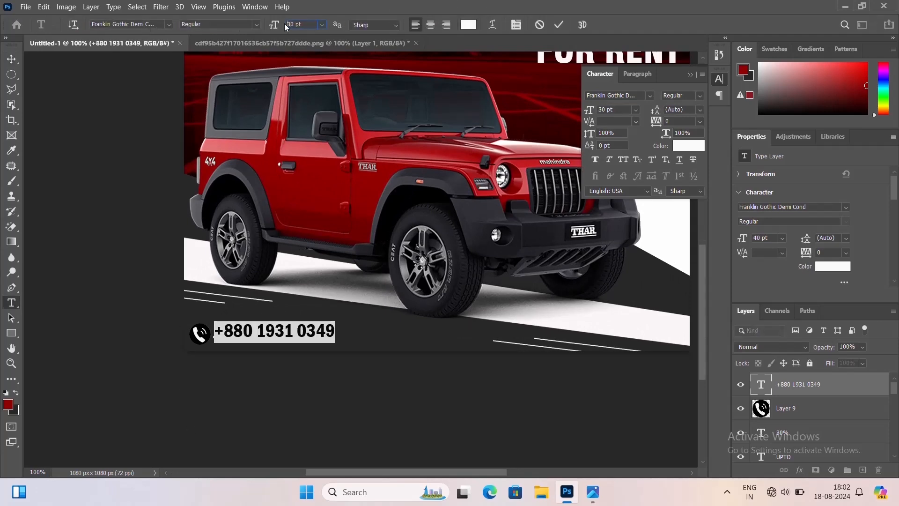
key(Return)
key(ctrl+Return)
key(v)
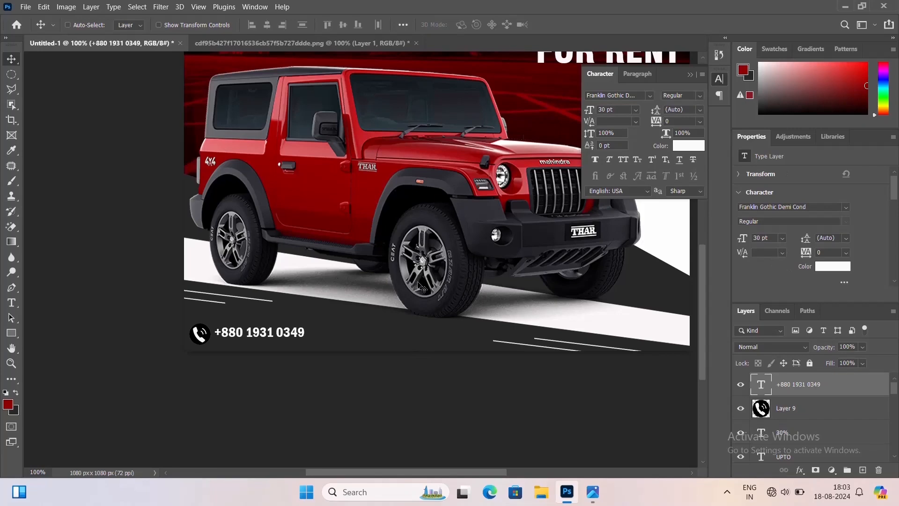
Set the phone number's font size to 28 pt
key(ctrl+minus)
drag(419, 275, 393, 323)
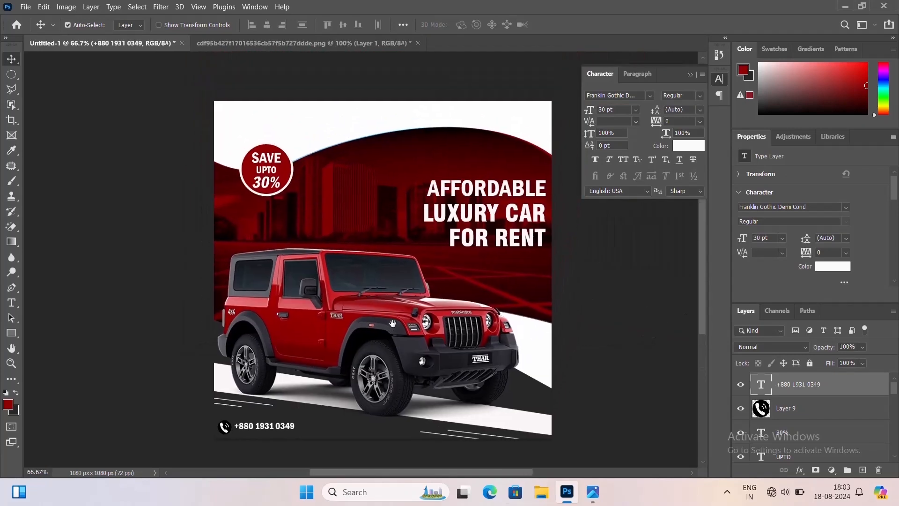
double_click(279, 432)
click(293, 25)
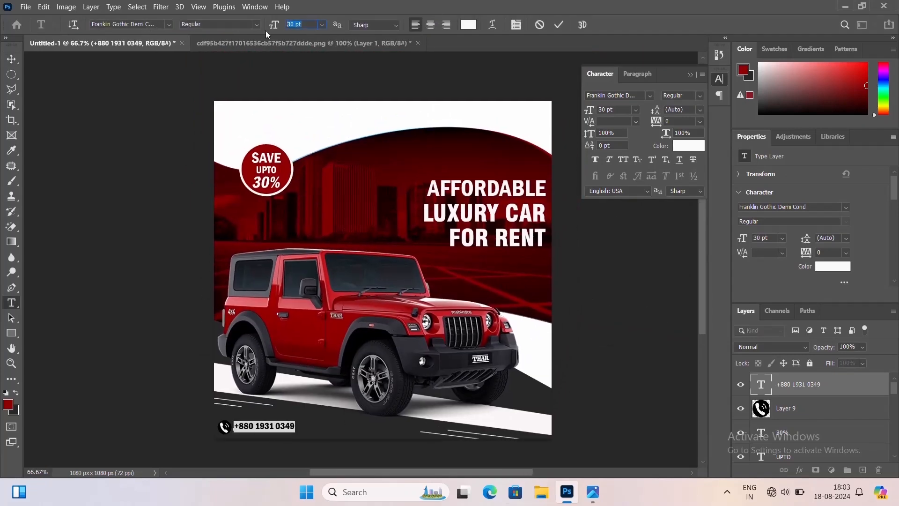
text(28)
key(Return)
key(ctrl+Return)
key(v)
key(ctrl+plus)
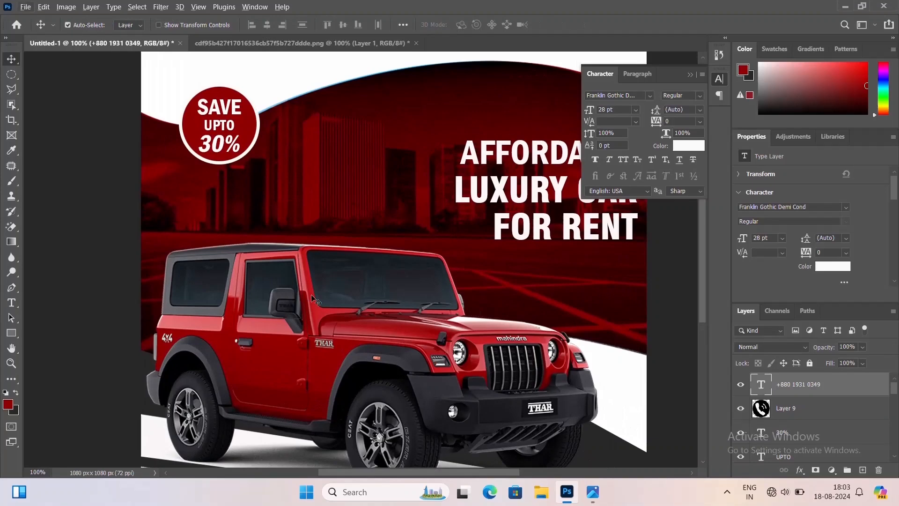
Nudge the phone number slightly left toward the phone icon
drag(298, 428, 326, 262)
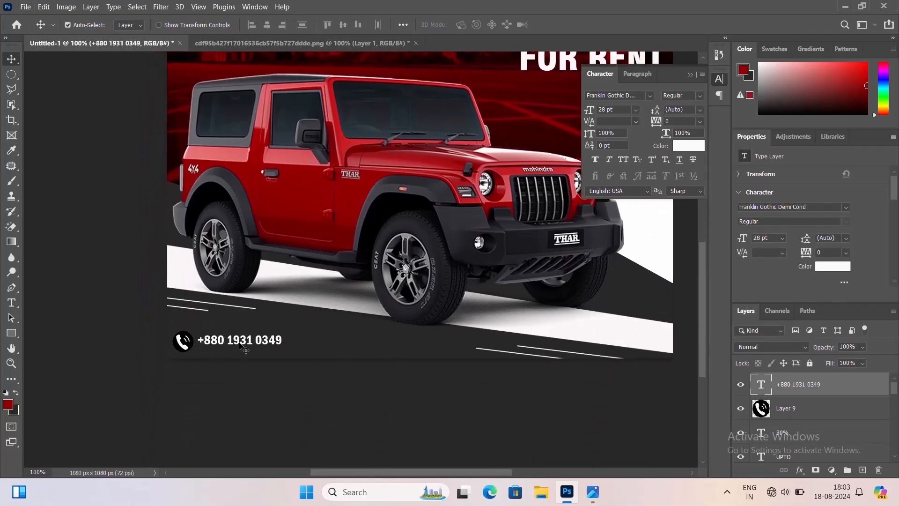
click(189, 345)
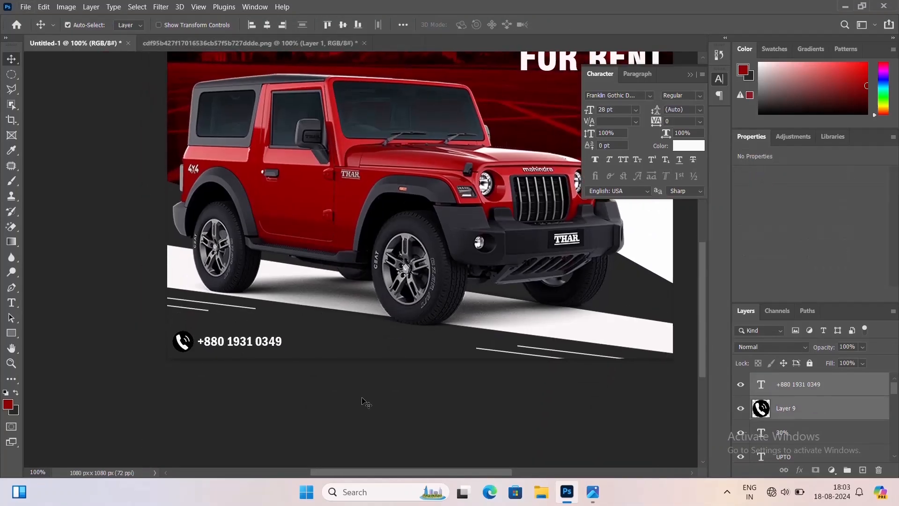
click(264, 359)
click(265, 350)
key(Left)
key(Left)
key(Left)
key(Left)
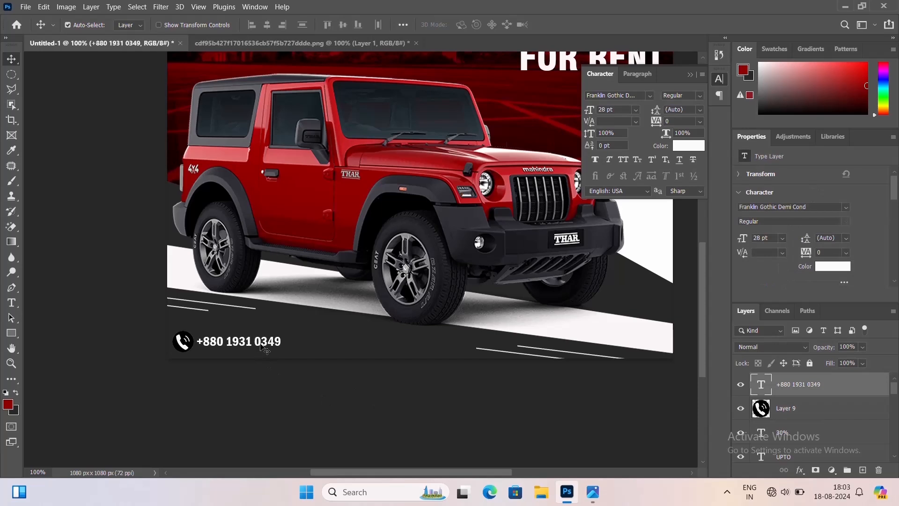
key(ctrl+minus)
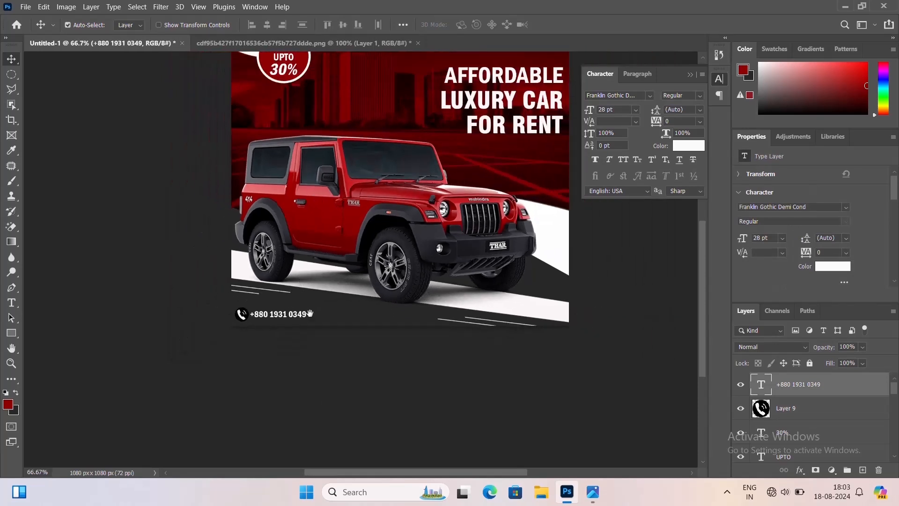
drag(309, 313, 291, 353)
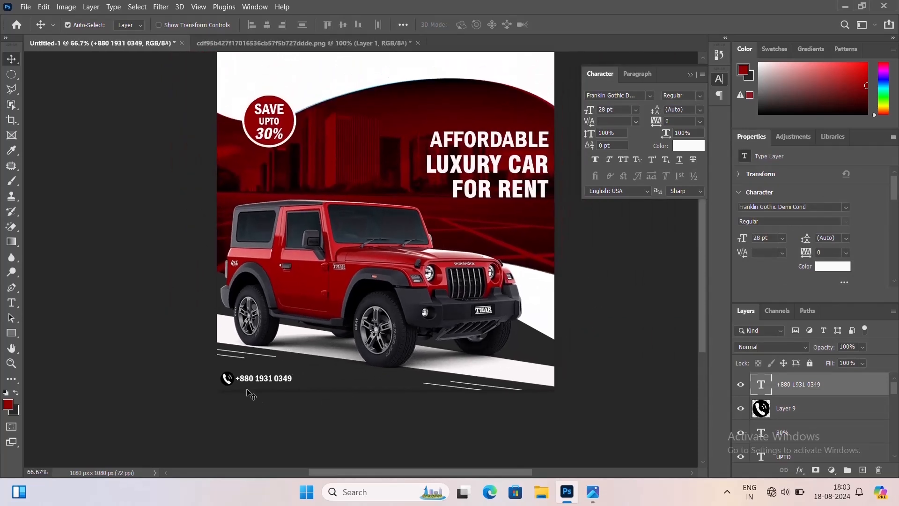
key(ctrl+plus)
key(ctrl+plus)
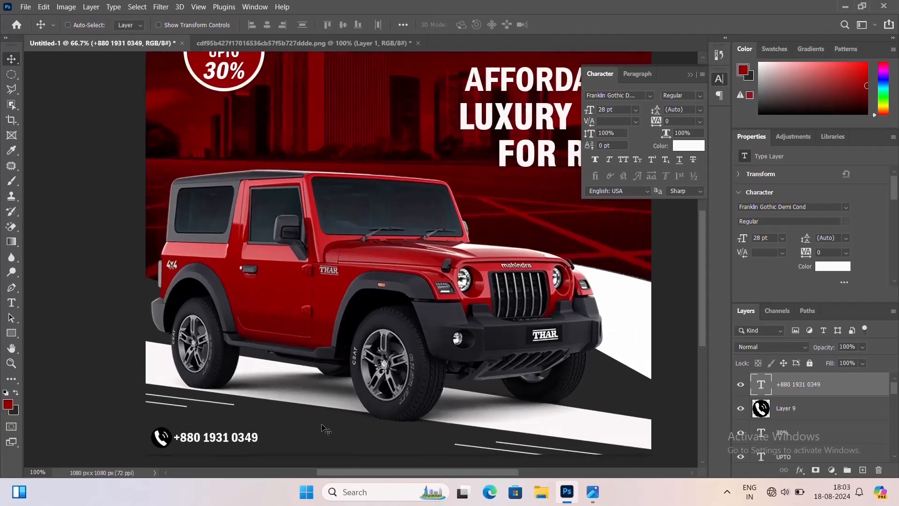
Scale the phone icon down to 38 px with Free Transform
drag(214, 354, 306, 229)
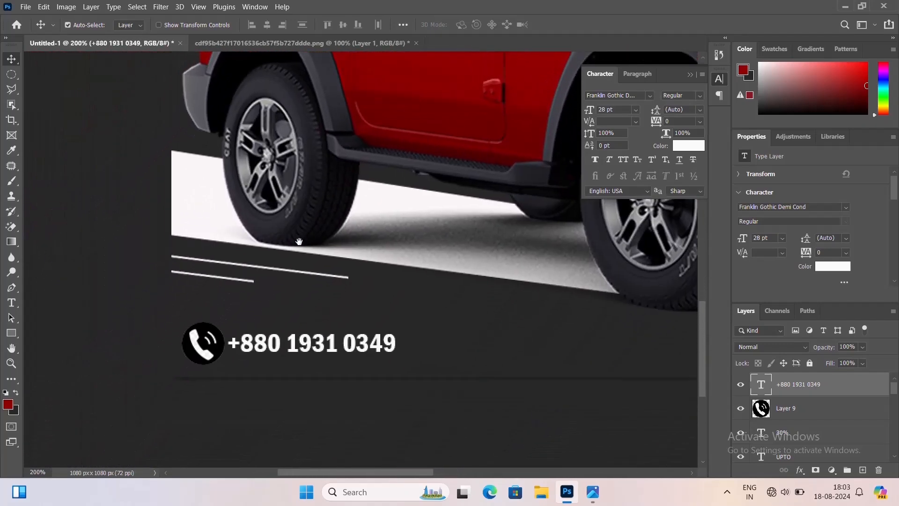
click(206, 349)
key(ctrl+t)
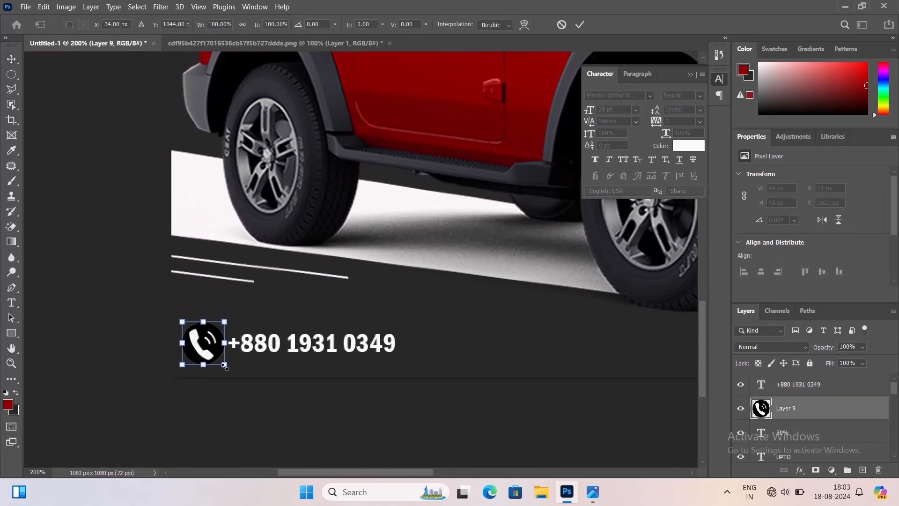
drag(224, 365, 220, 362)
key(Return)
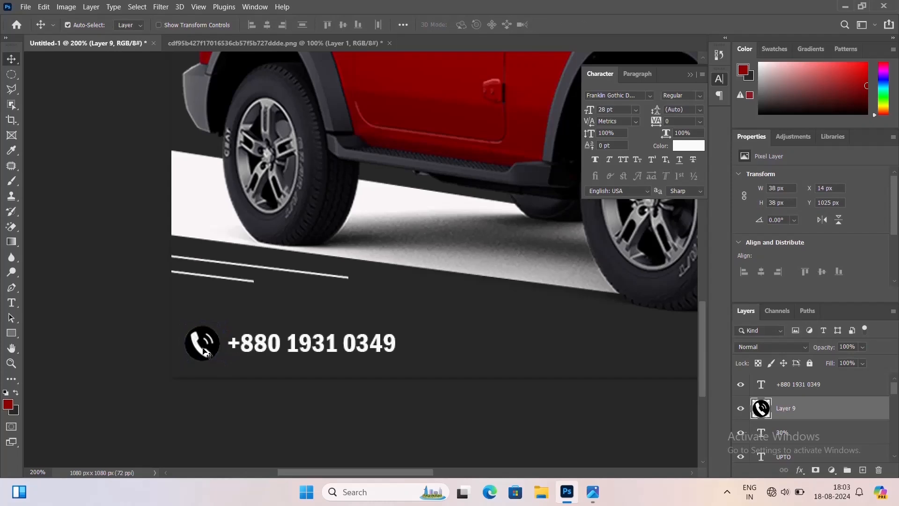
Nudge the phone icon left and down into the ad's bottom-left corner
key(Left)
key(Left)
key(Left)
key(Left)
key(Left)
key(Left)
key(Left)
key(Left)
key(Down)
key(Down)
key(Down)
key(Down)
key(Down)
key(Down)
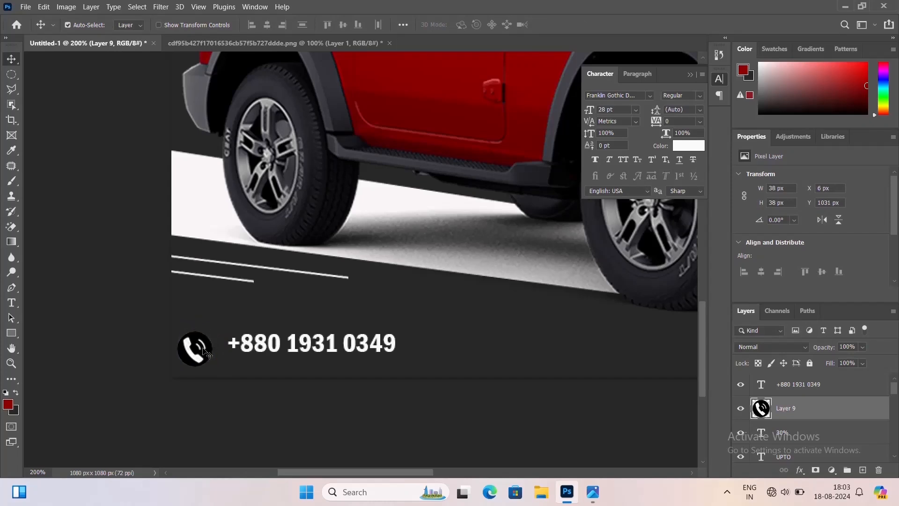
key(Down)
key(Down)
key(Down)
Move the phone number down level with the icon and nudge it left closer to it
drag(259, 346, 257, 354)
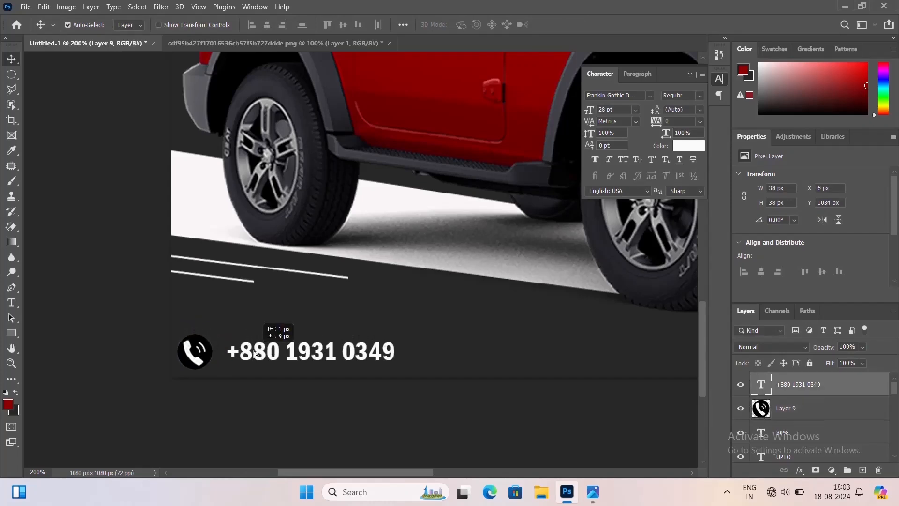
shift+click(206, 358)
click(322, 227)
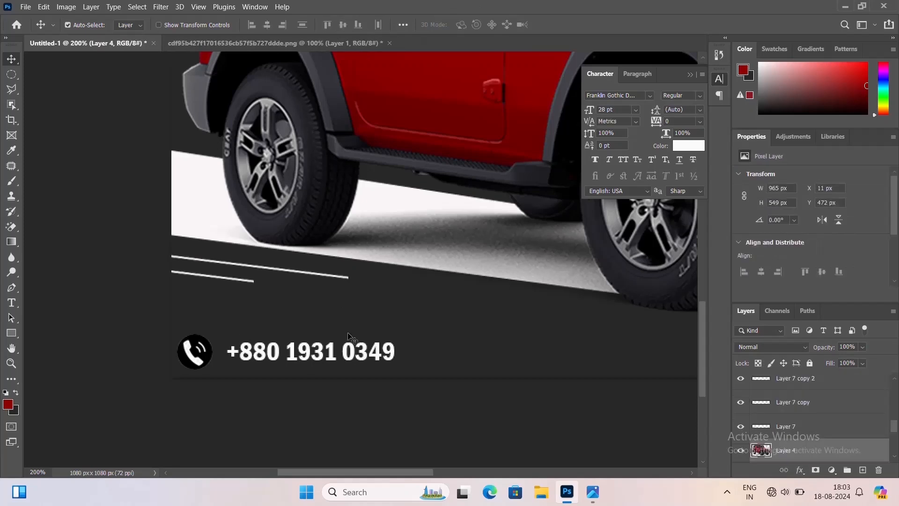
click(373, 355)
key(Left)
key(Left)
key(Left)
key(Left)
key(Left)
key(Left)
key(Left)
key(Left)
key(Left)
key(Left)
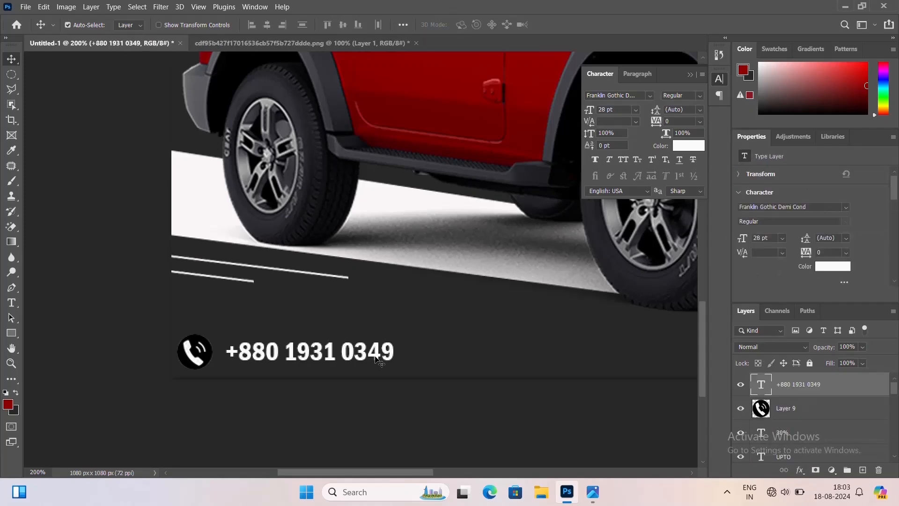
key(Left)
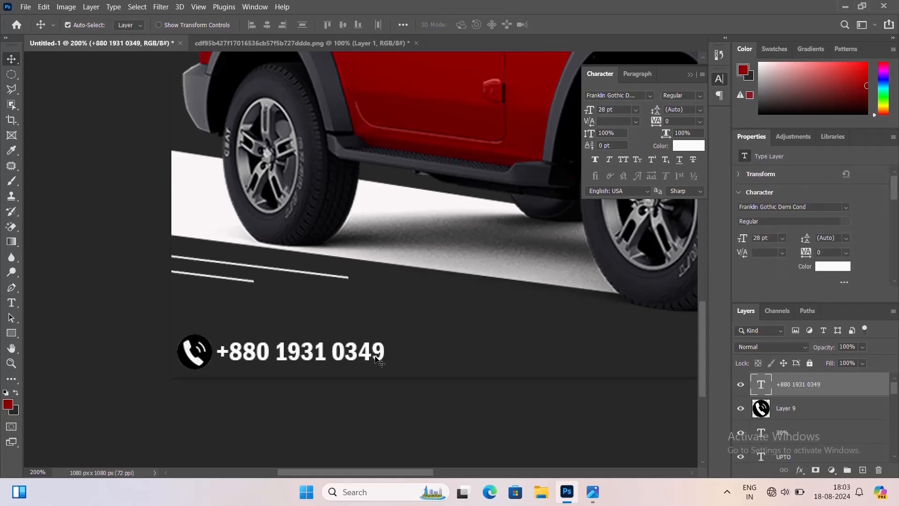
key(Left)
key(Left)
Nudge the phone icon down slightly while viewing the whole ad
key(ctrl+minus)
key(ctrl+minus)
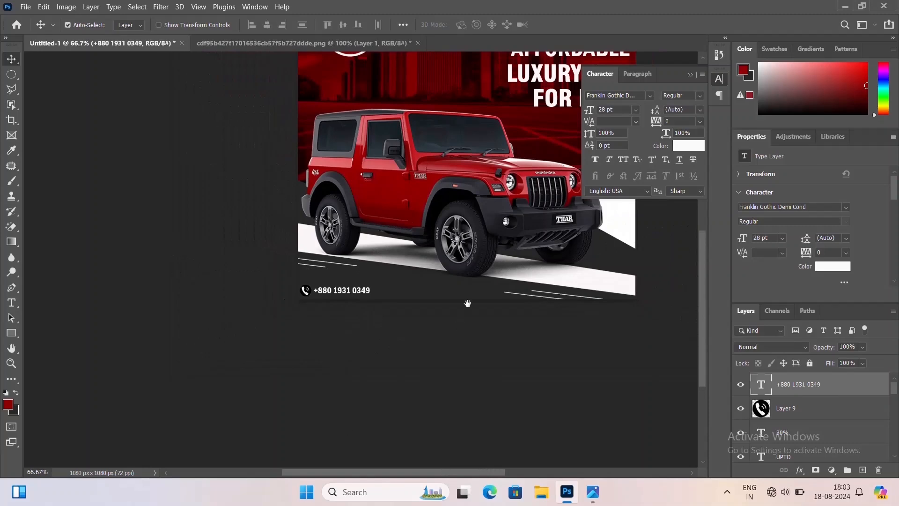
drag(467, 304, 354, 386)
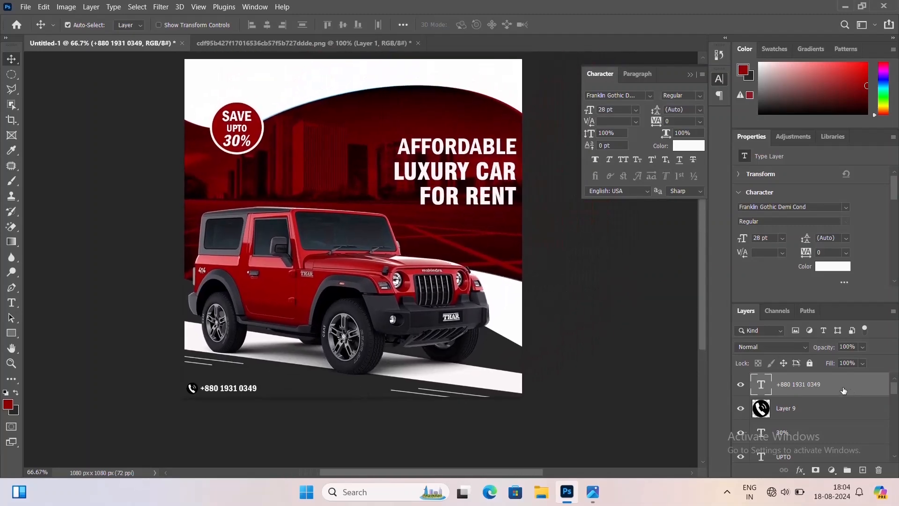
ctrl+click(809, 416)
key(Down)
key(Down)
key(Down)
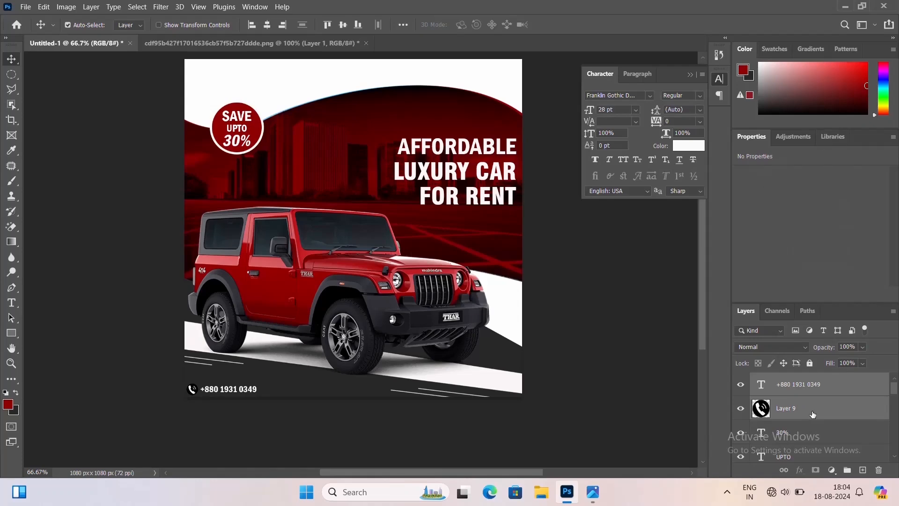
click(810, 383)
key(ctrl+plus)
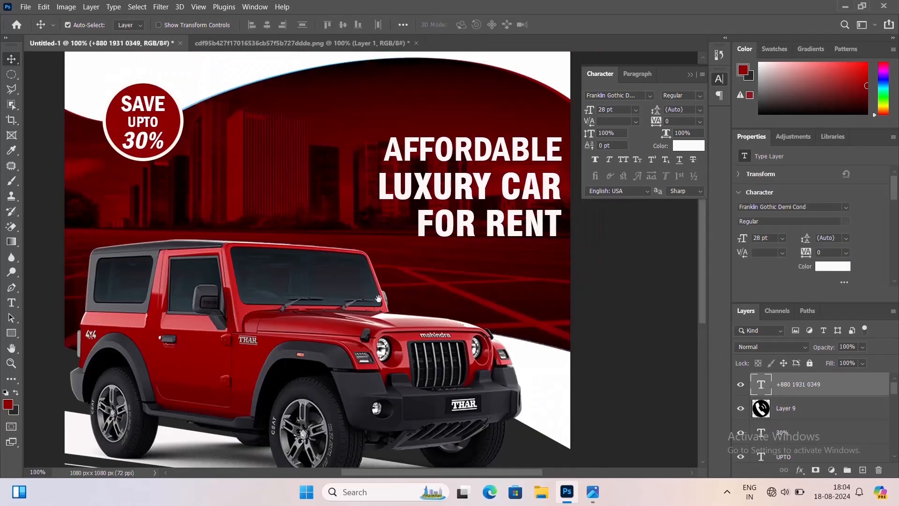
Drag the globe icon from the other open document into the ad and close that document without saving
drag(475, 228, 543, 228)
drag(332, 44, 315, 101)
drag(663, 282, 332, 263)
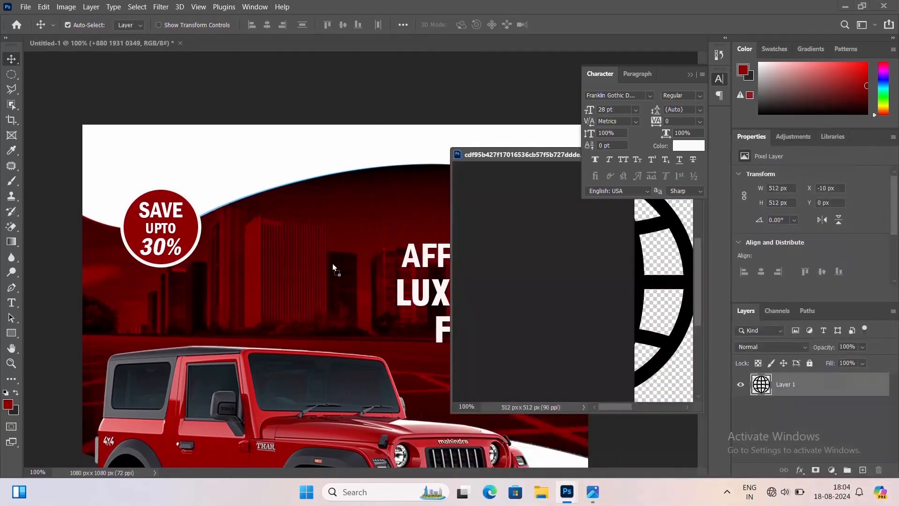
click(546, 159)
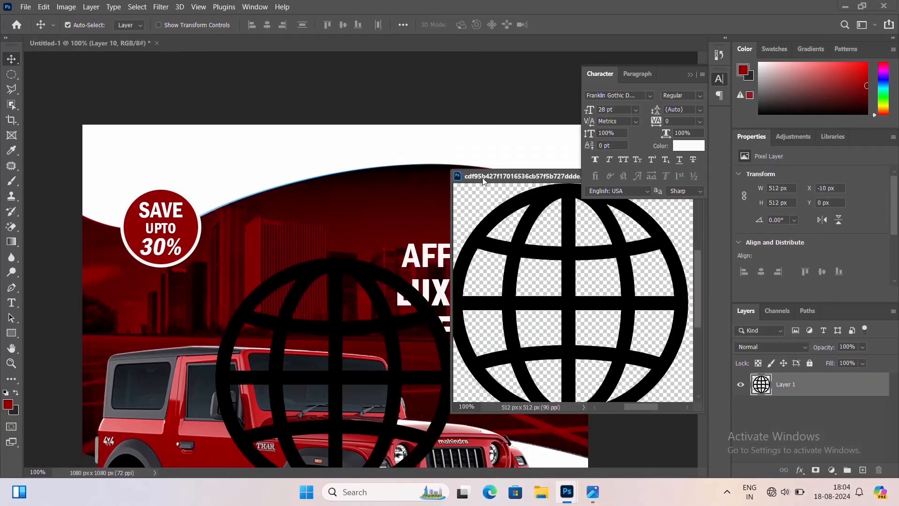
drag(482, 178, 214, 157)
click(424, 154)
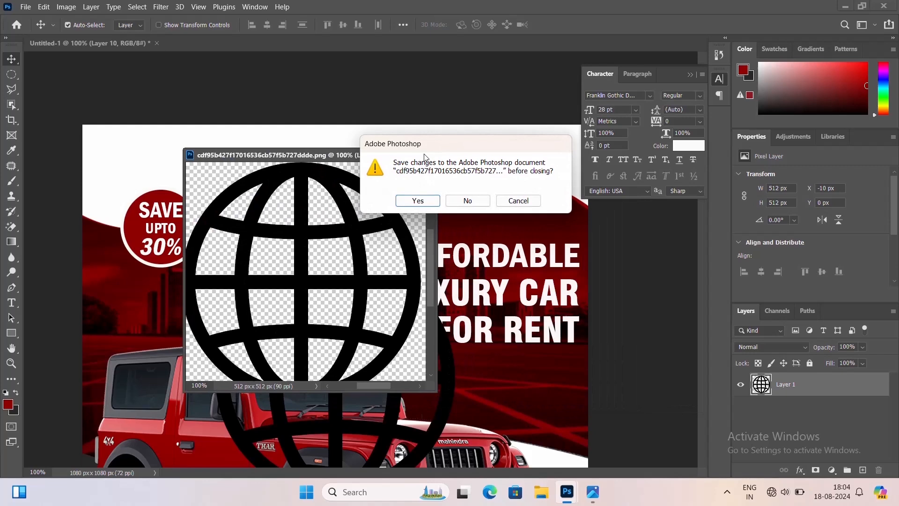
click(467, 201)
Scale the globe icon down to about 53 px and move it to the ad's top edge
key(ctrl+minus)
key(ctrl+minus)
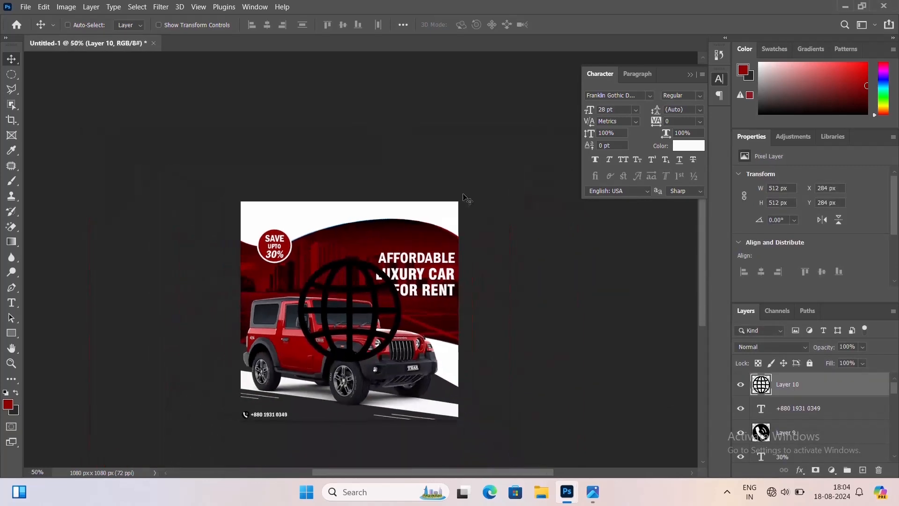
key(ctrl+minus)
key(ctrl+t)
drag(391, 258, 355, 300)
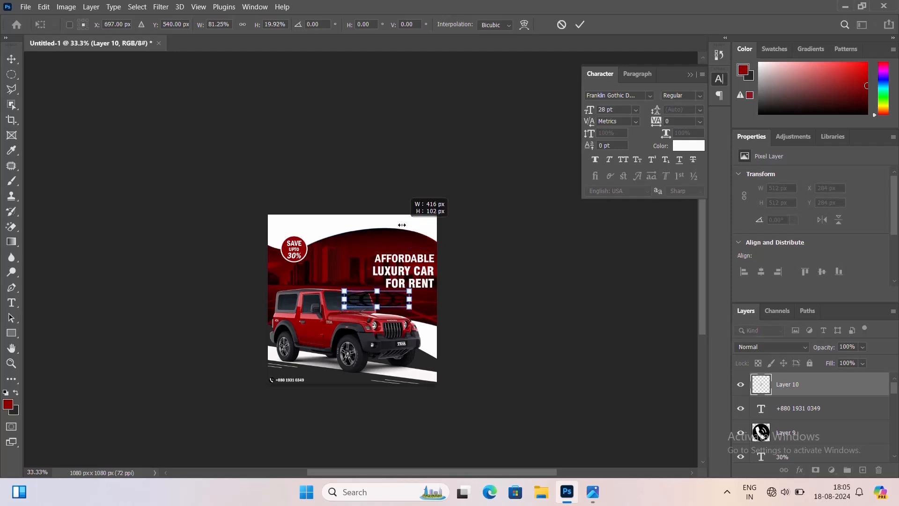
key(ctrl+plus)
key(ctrl+plus)
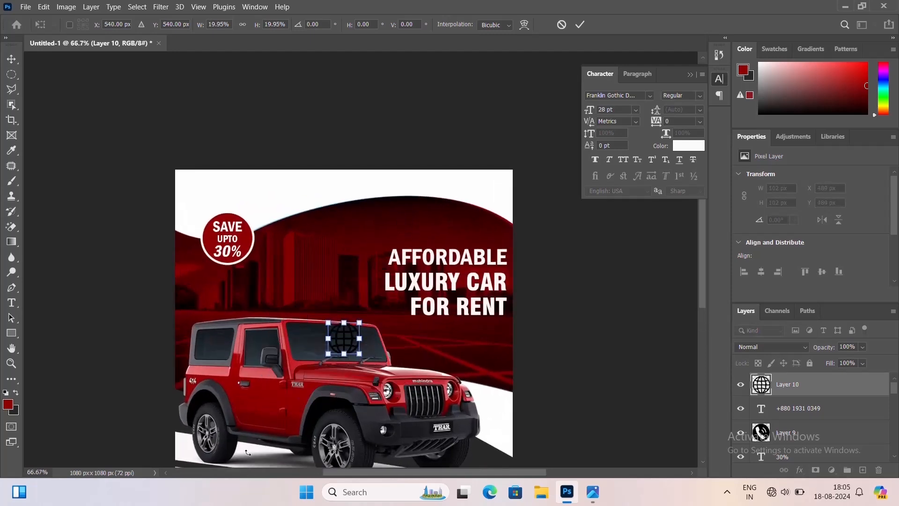
drag(360, 354, 412, 185)
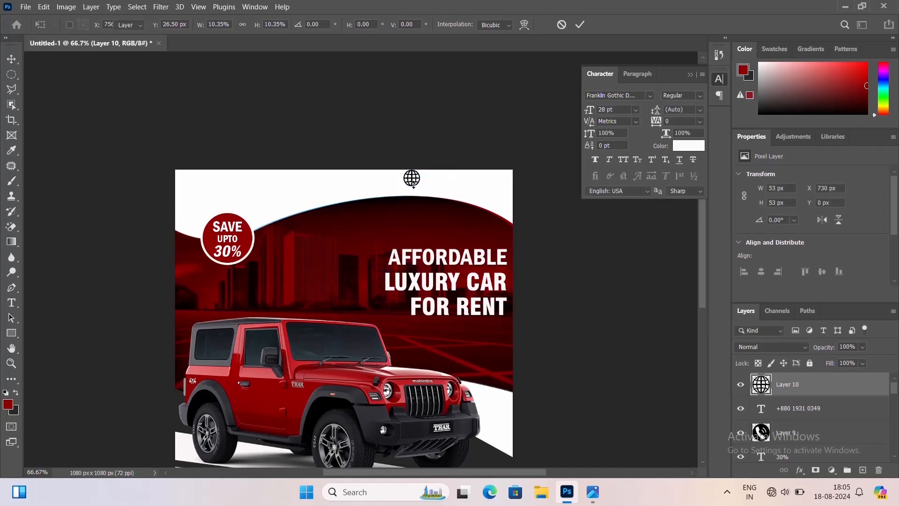
key(Return)
Shrink the globe icon further to about 33 px
key(ctrl+plus)
drag(444, 225, 392, 310)
key(ctrl+plus)
key(ctrl+t)
key(Return)
key(ctrl+minus)
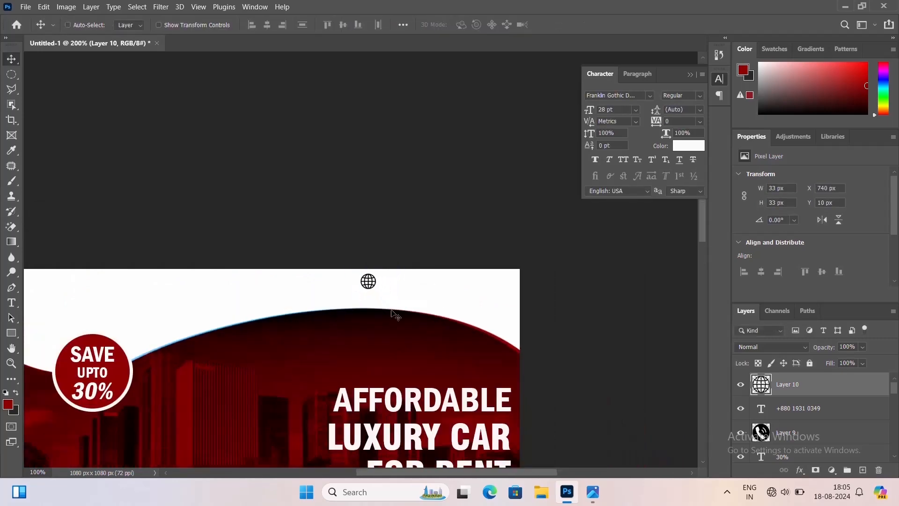
Shift the globe icon slightly right along the ad's top white area
key(ctrl+minus)
click(392, 313)
drag(326, 380, 321, 276)
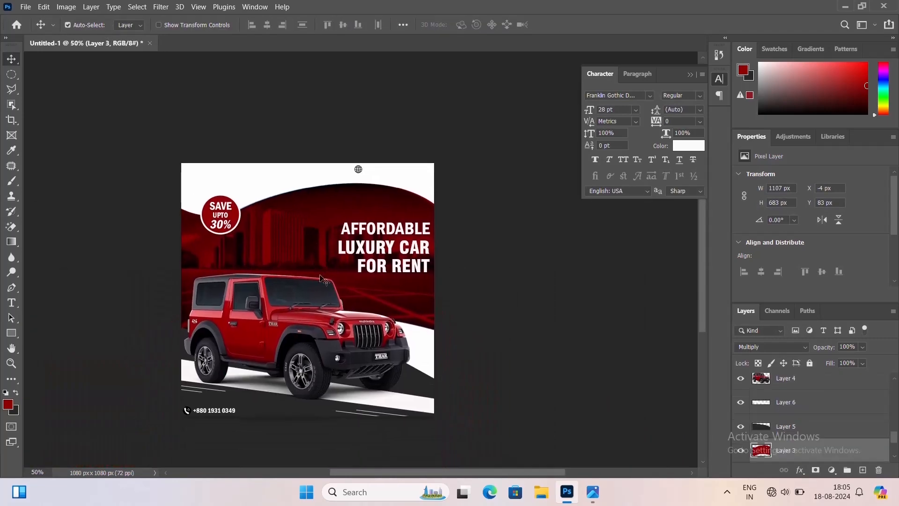
key(ctrl+plus)
key(ctrl+plus)
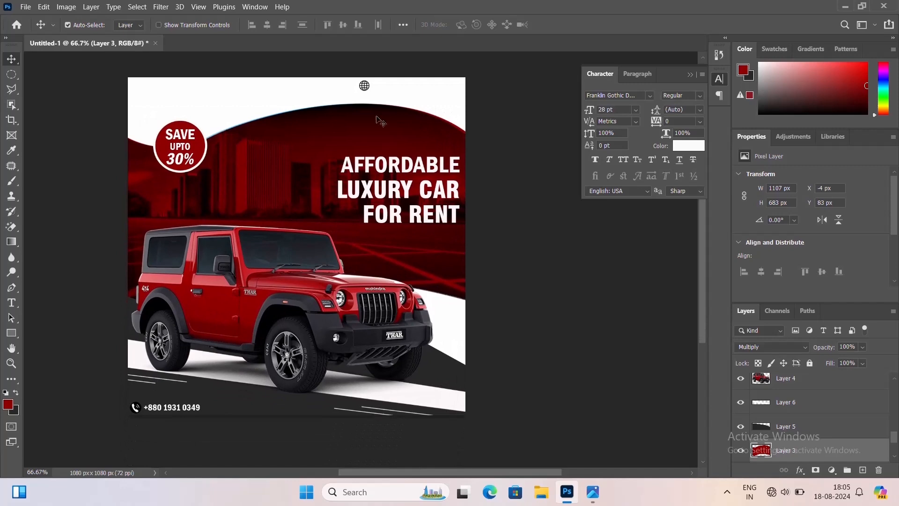
click(365, 87)
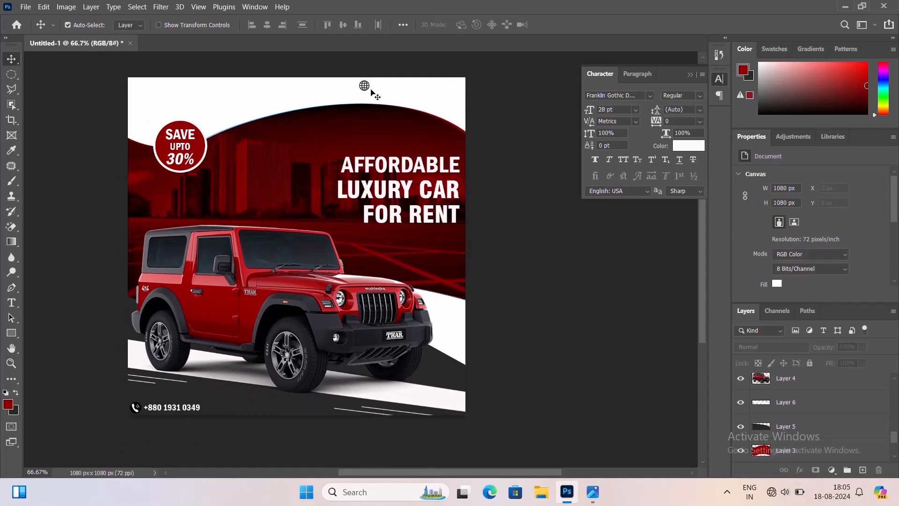
click(366, 87)
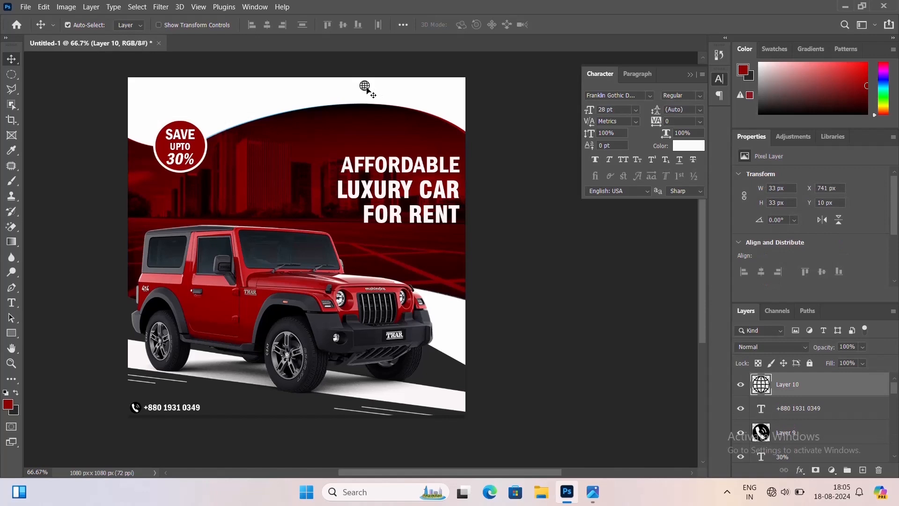
drag(367, 89, 376, 88)
click(12, 302)
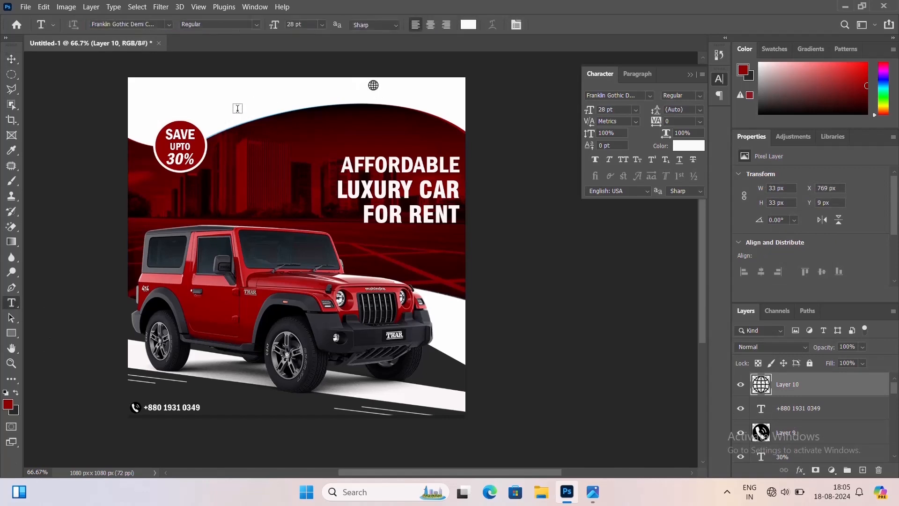
click(270, 153)
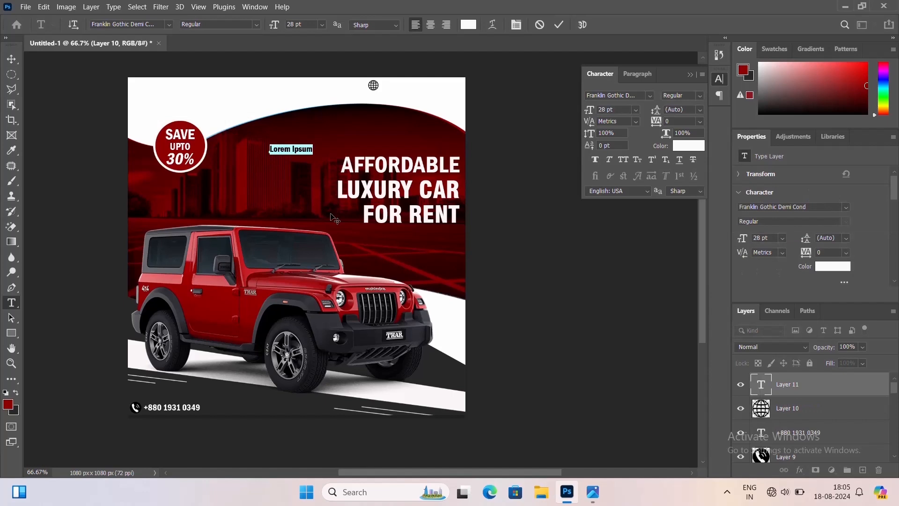
text(www.yourwebsite.com)
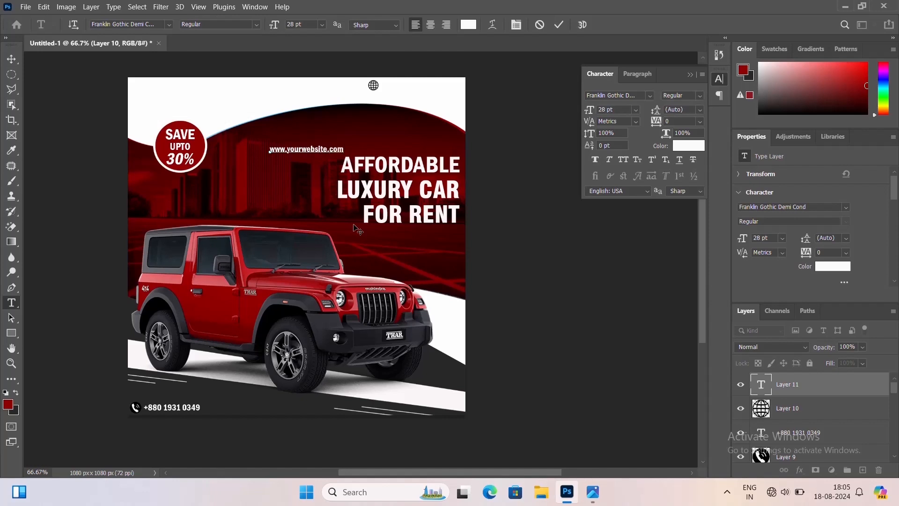
key(ctrl+Return)
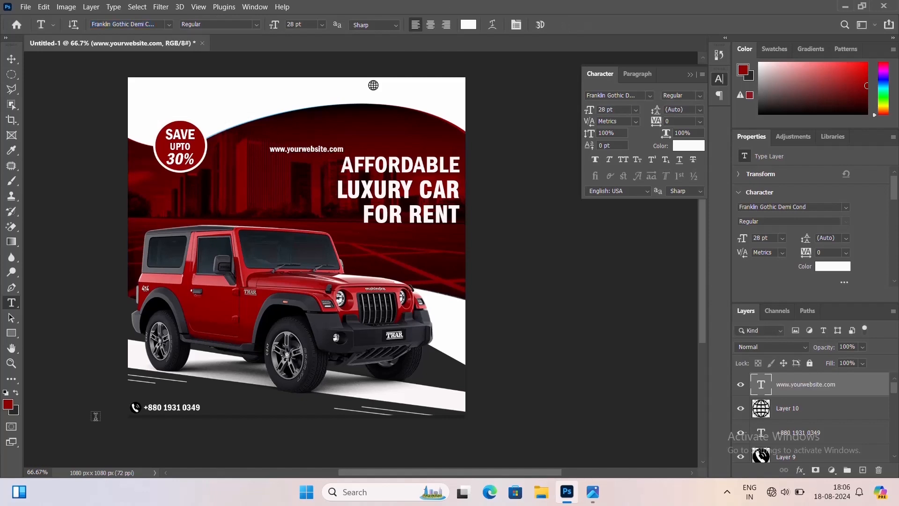
Move the website text beside the globe icon and color it black
click(11, 59)
drag(313, 158, 419, 48)
click(468, 26)
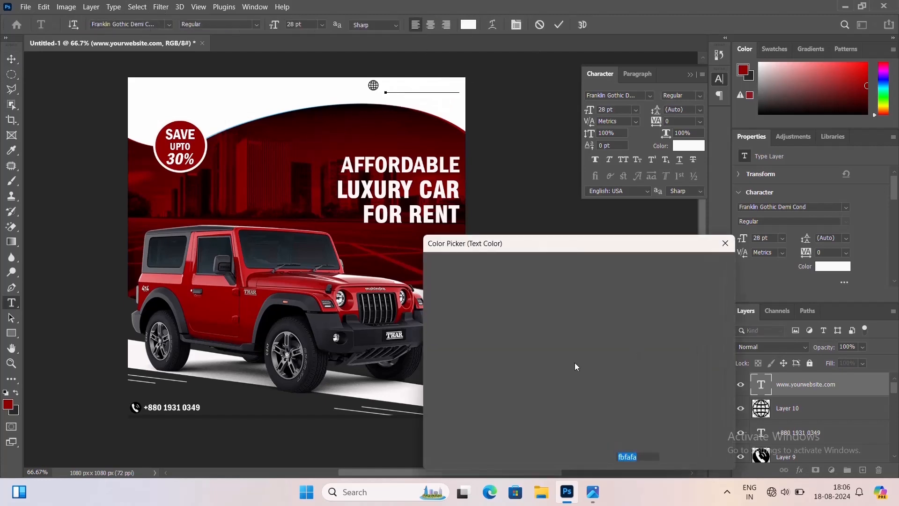
click(432, 416)
click(703, 264)
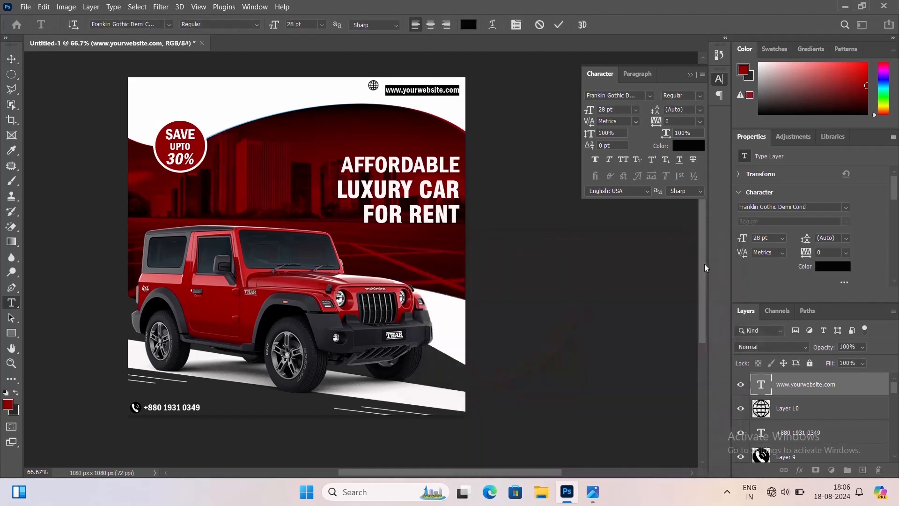
key(ctrl+Return)
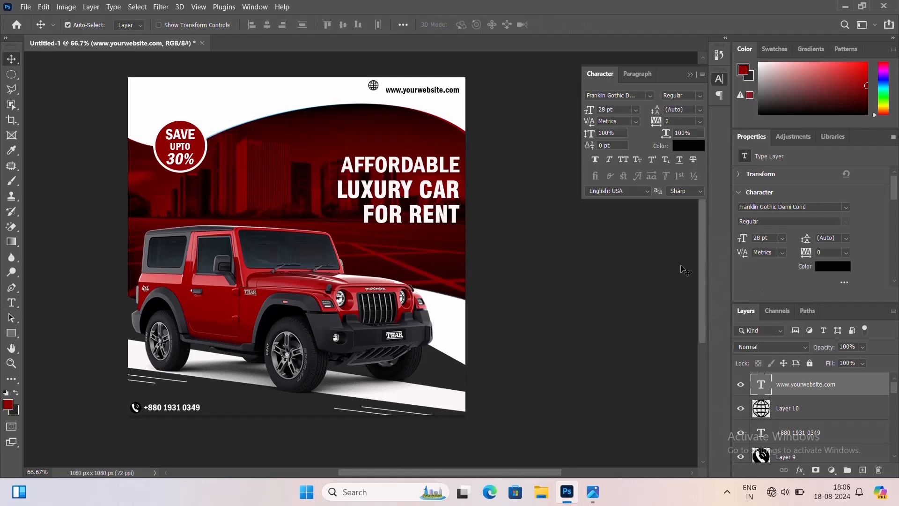
Adjust the website text's font size through 25, 26 and 27 pt, ending at 28 pt
double_click(437, 91)
drag(303, 25, 247, 26)
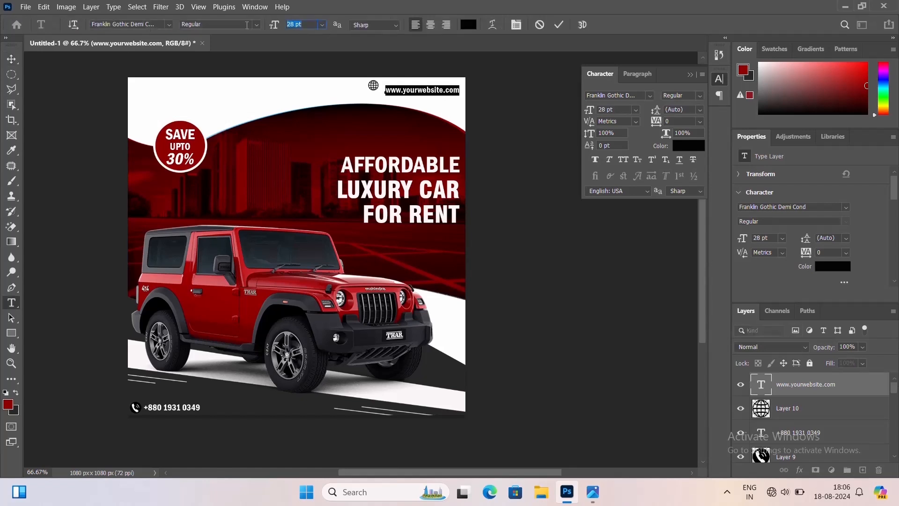
text(25)
key(Return)
key(ctrl+Return)
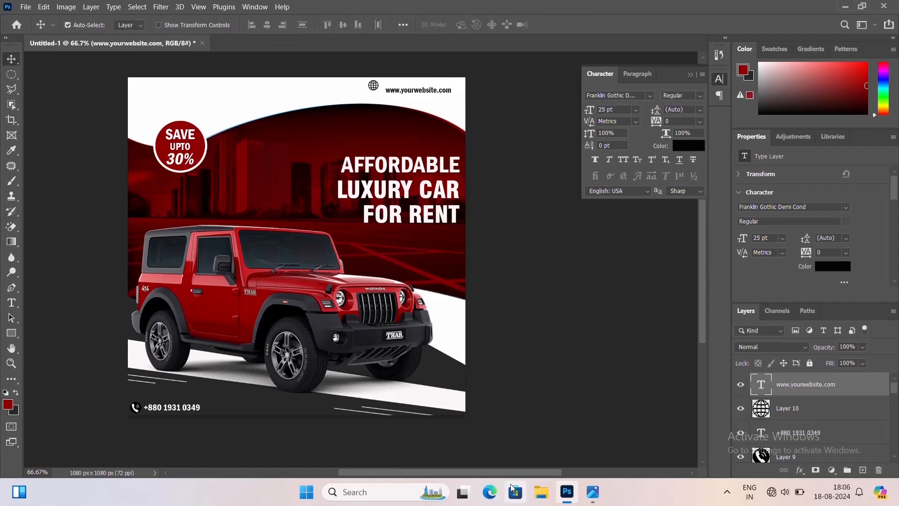
double_click(430, 97)
drag(303, 25, 240, 33)
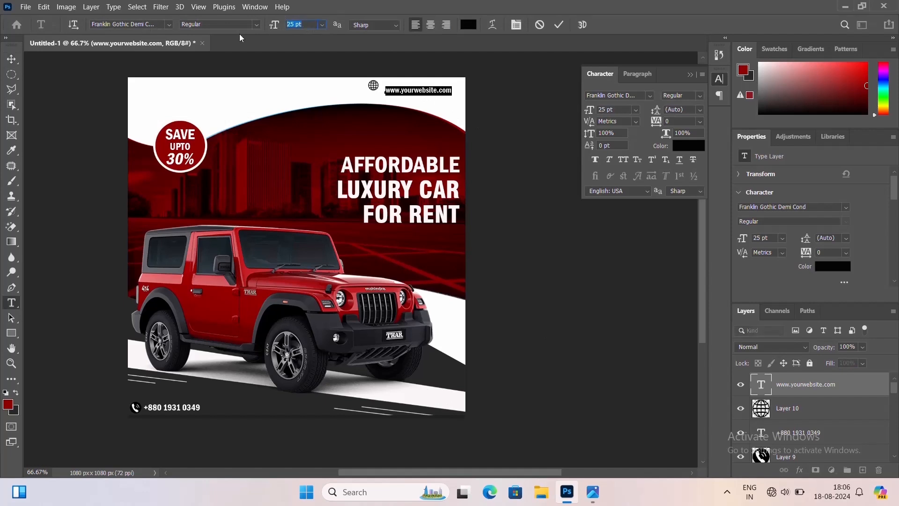
text(26)
key(Return)
key(ctrl+Return)
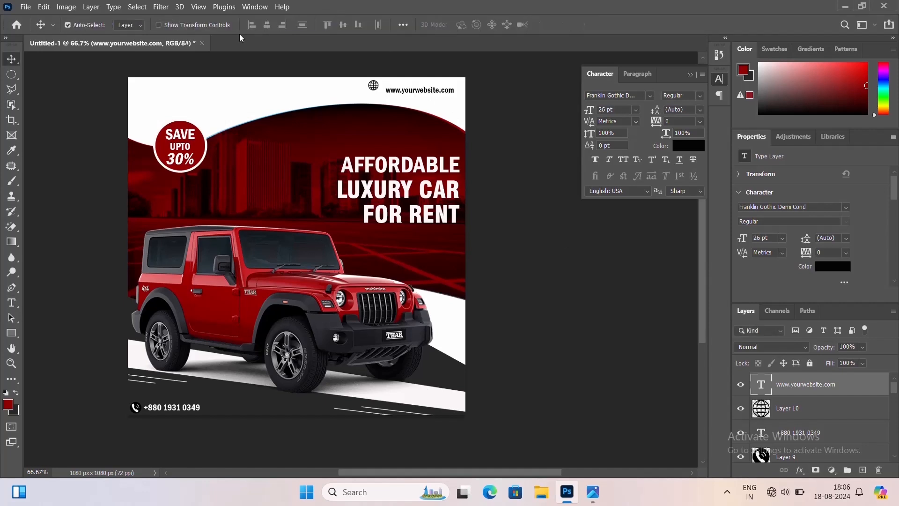
double_click(418, 93)
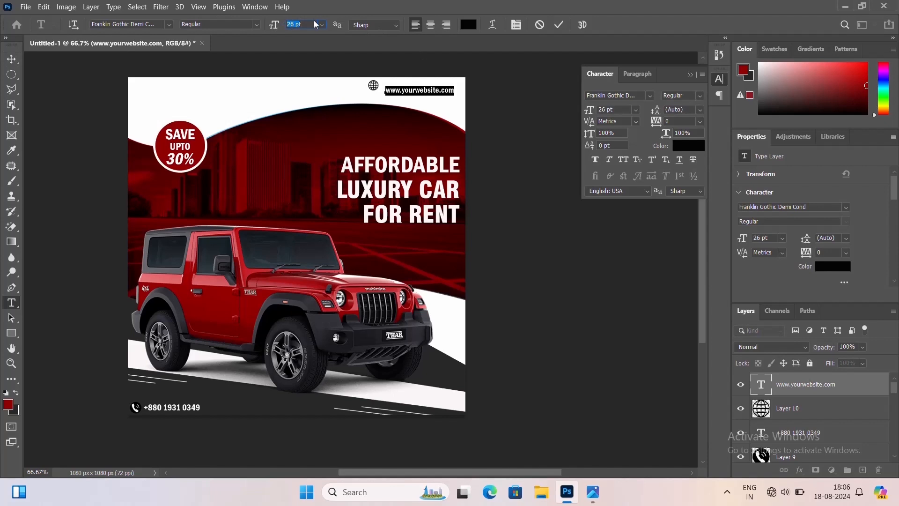
text(2)
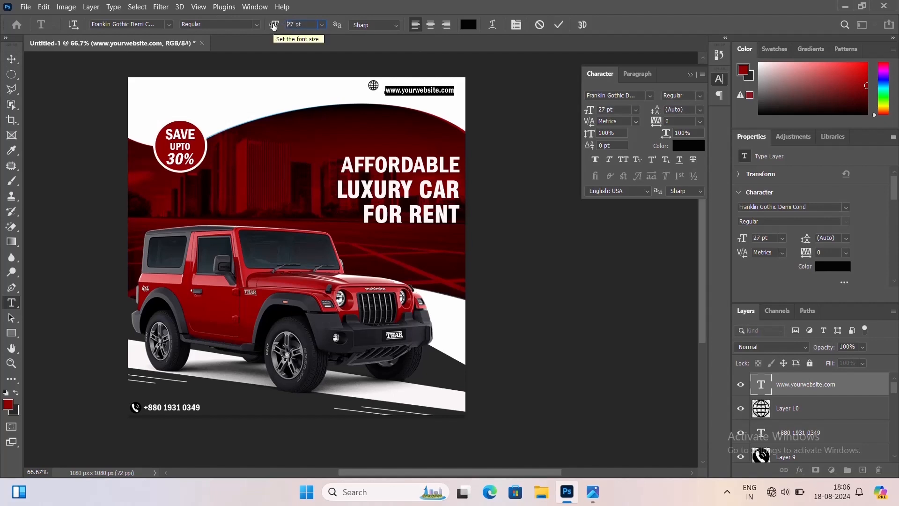
text(7)
key(ctrl+Return)
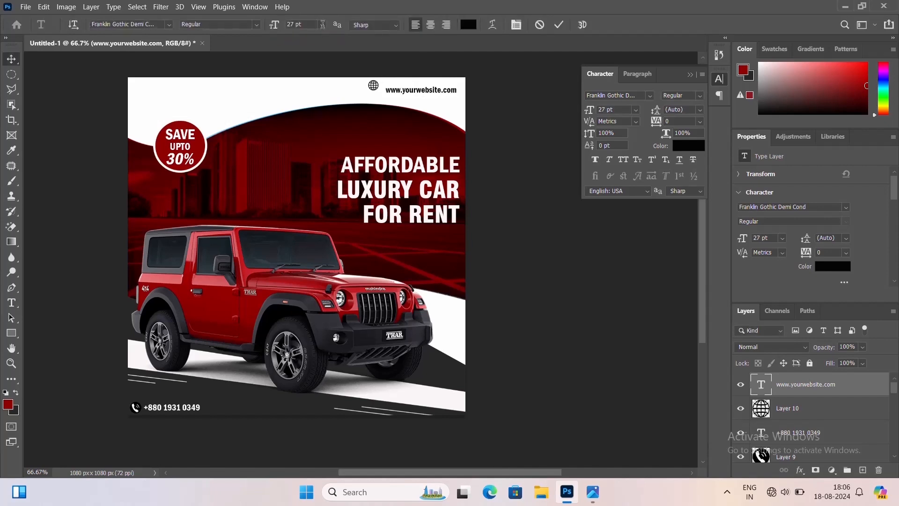
drag(310, 24, 251, 36)
text(28)
key(ctrl+Return)
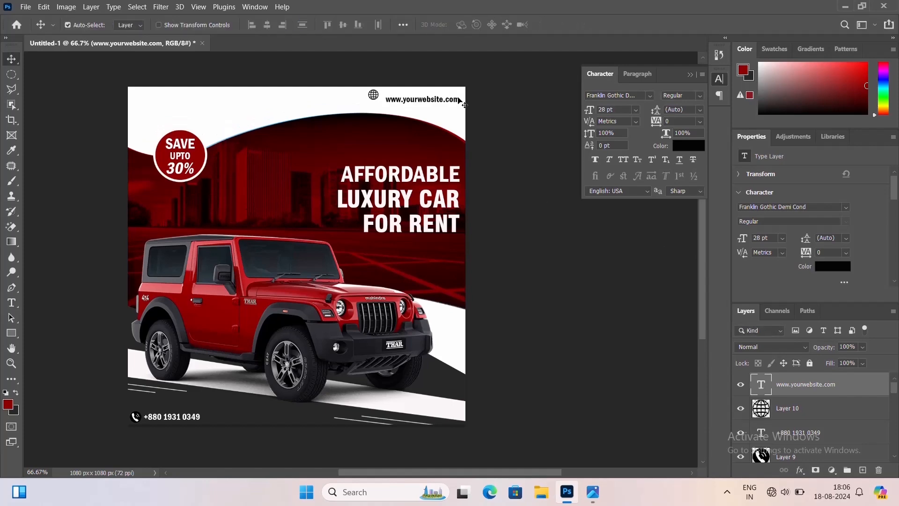
Reposition the website text beside the globe, nudging it right and up
key(ctrl+plus)
drag(450, 101, 440, 209)
key(Right)
key(Right)
key(Right)
key(Right)
key(Right)
key(Right)
key(Right)
key(Right)
key(Right)
key(Right)
key(Right)
key(Right)
key(Right)
key(Right)
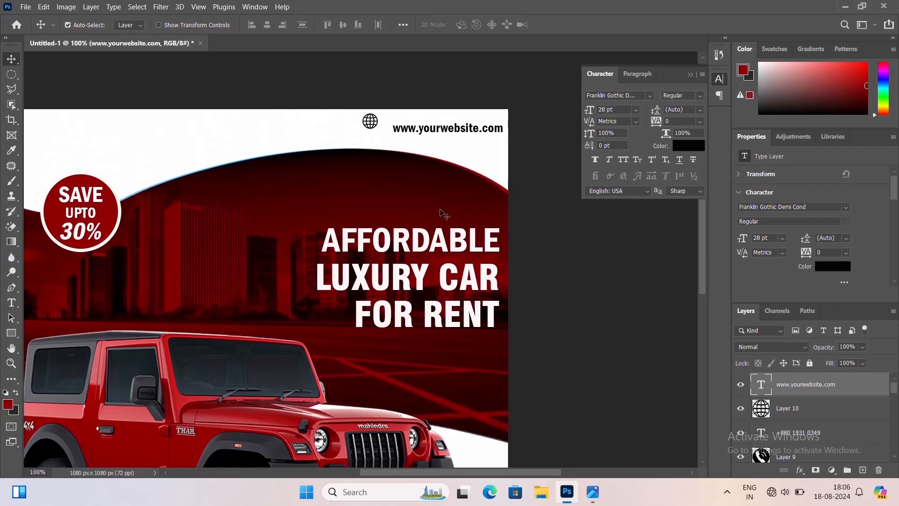
key(Up)
key(Up)
key(Up)
key(Up)
key(Up)
key(Up)
key(Up)
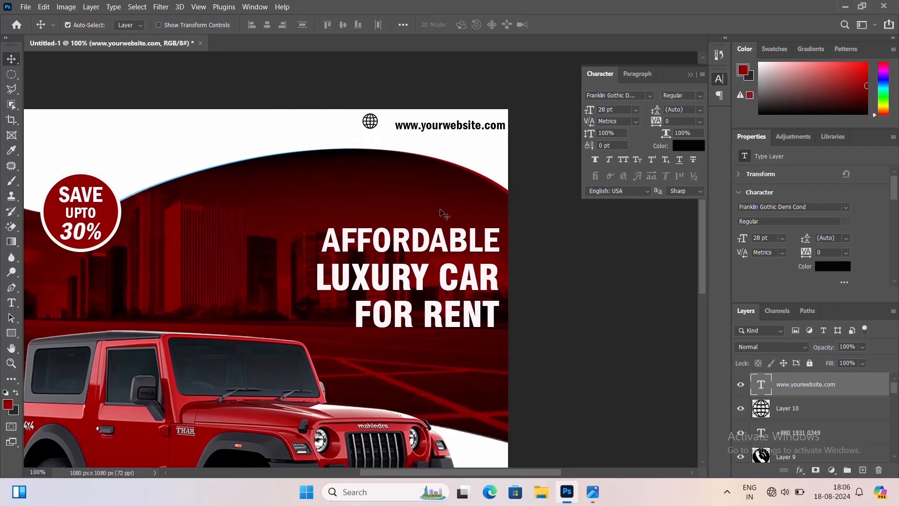
Shrink the globe icon to about 25 px to match the website text
click(372, 122)
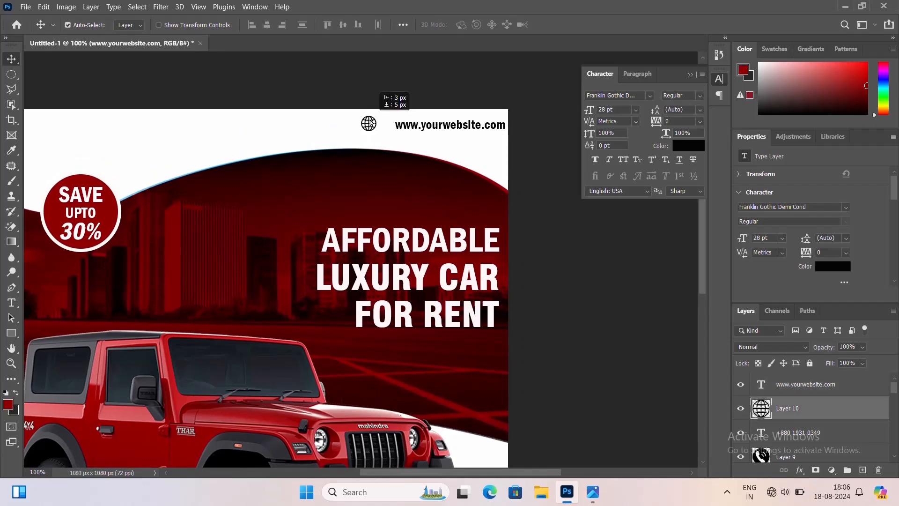
key(ctrl+plus)
key(ctrl+plus)
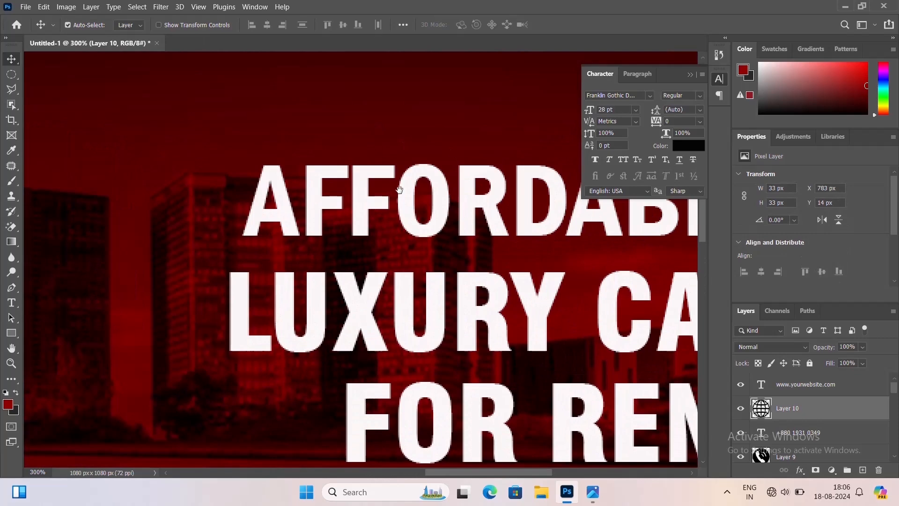
drag(399, 189, 352, 425)
drag(439, 262, 398, 351)
click(331, 186)
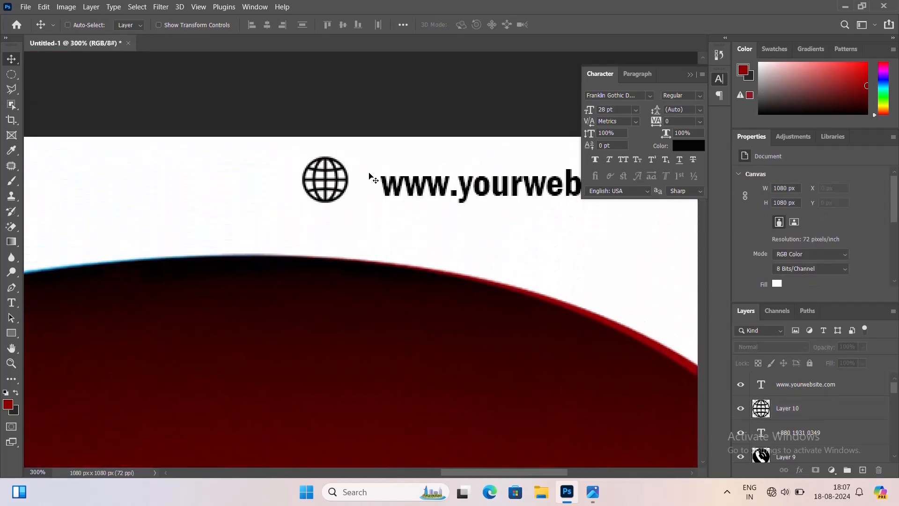
click(335, 186)
key(ctrl+t)
drag(349, 156, 346, 184)
key(Return)
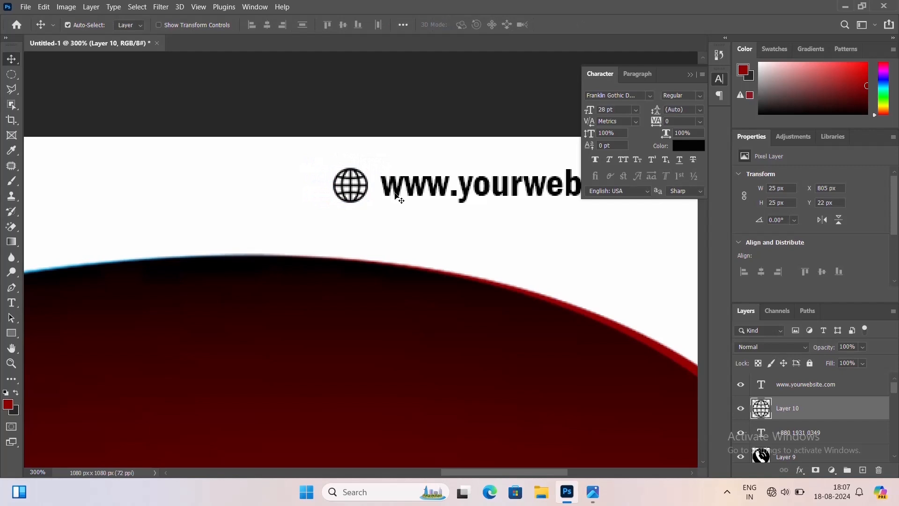
Nudge the globe icon right, closer to the website text
shift+click(398, 192)
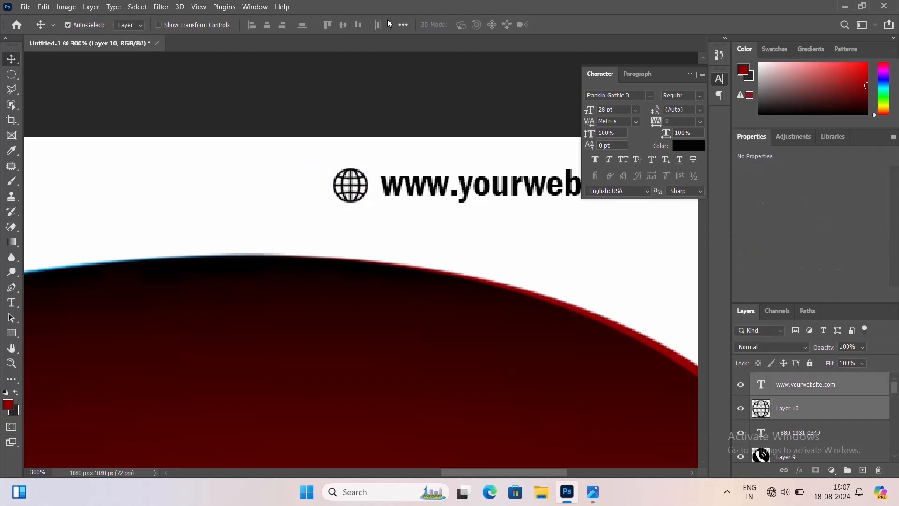
key(ctrl+minus)
key(ctrl+minus)
click(431, 179)
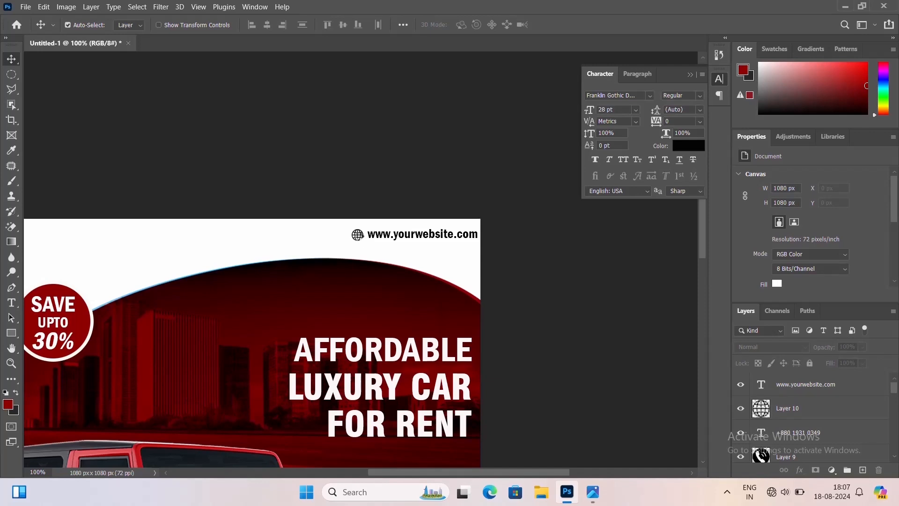
click(359, 237)
key(Right)
key(Right)
key(Right)
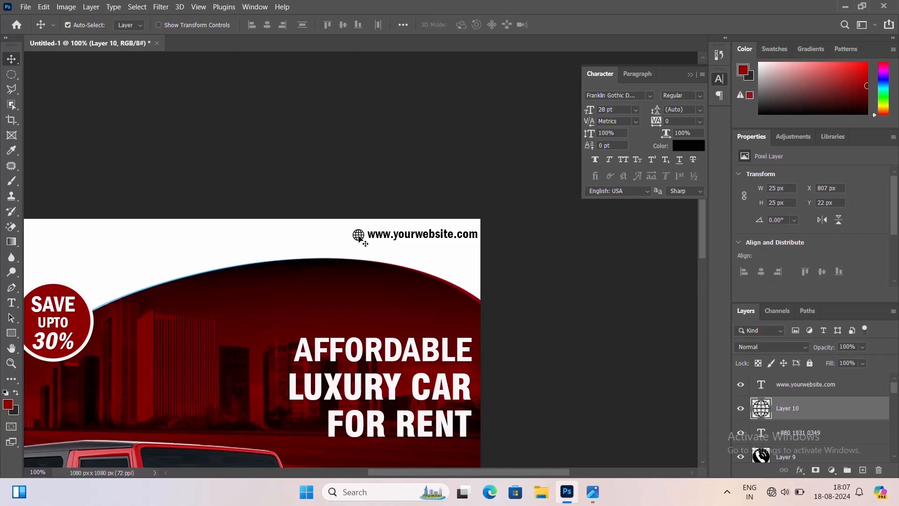
Nudge the website text slightly left and up to line up with the globe
shift+click(421, 238)
key(Left)
key(Left)
key(Down)
key(Down)
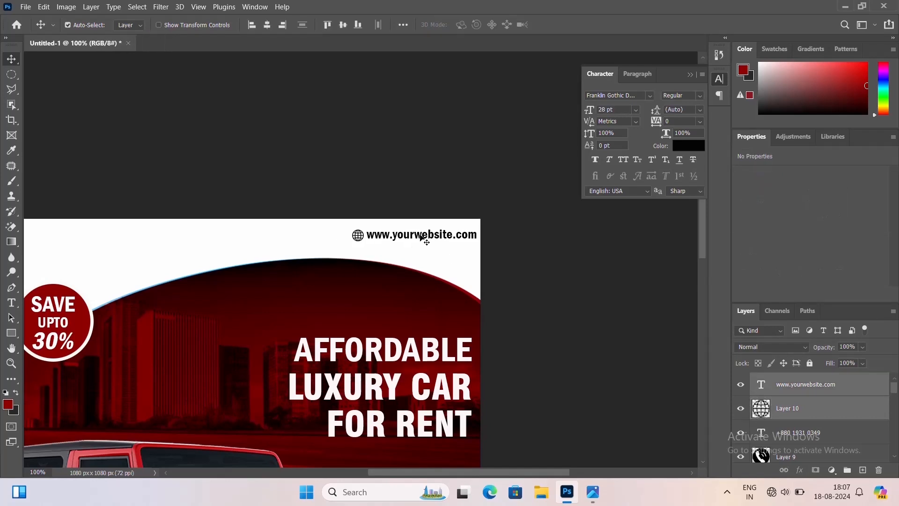
key(Up)
key(Up)
key(Up)
key(ctrl+minus)
drag(405, 378, 434, 270)
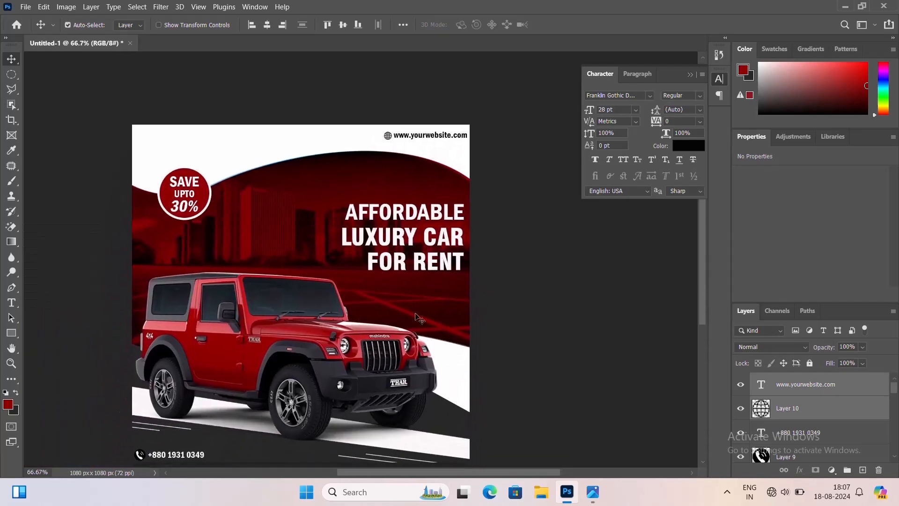
Add a LOGO HERE text layer and move it to the canvas's top-left corner
drag(415, 309, 422, 278)
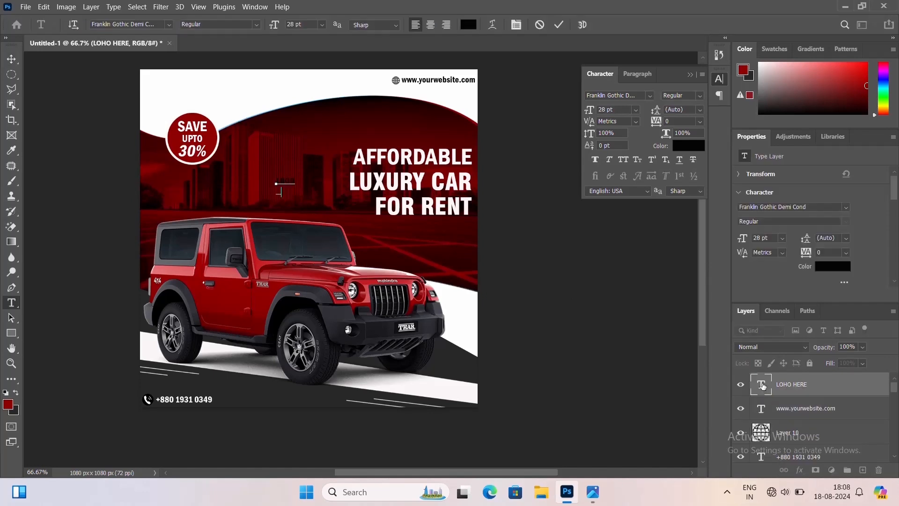
click(763, 385)
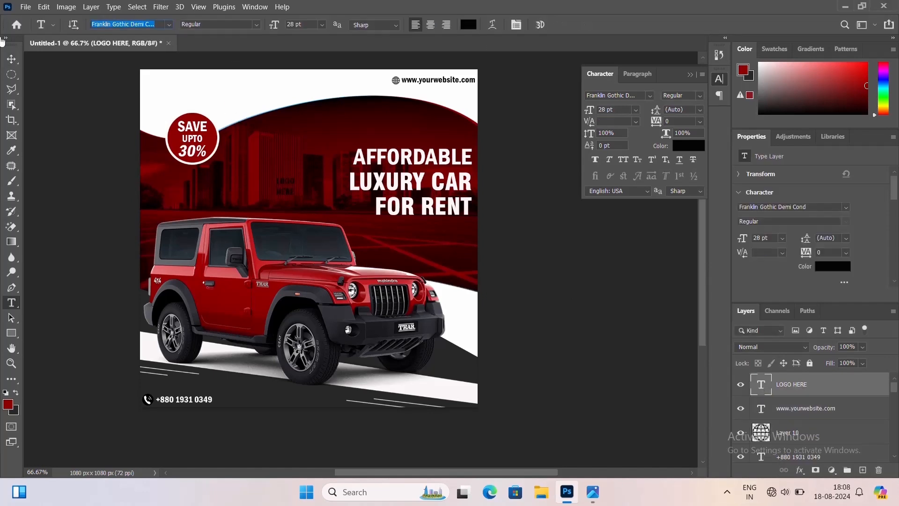
click(11, 59)
drag(283, 183, 158, 88)
Set the LOGO HERE text size to 35 pt
double_click(158, 92)
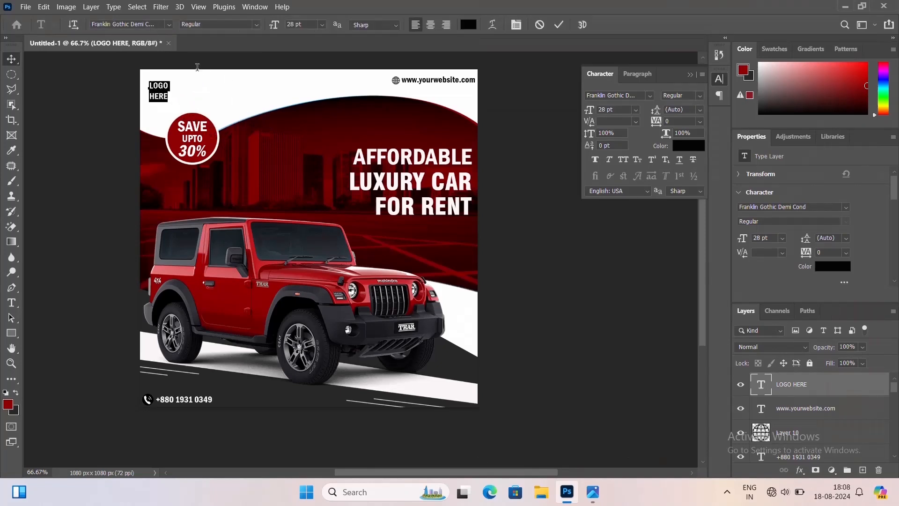
text(35)
key(Return)
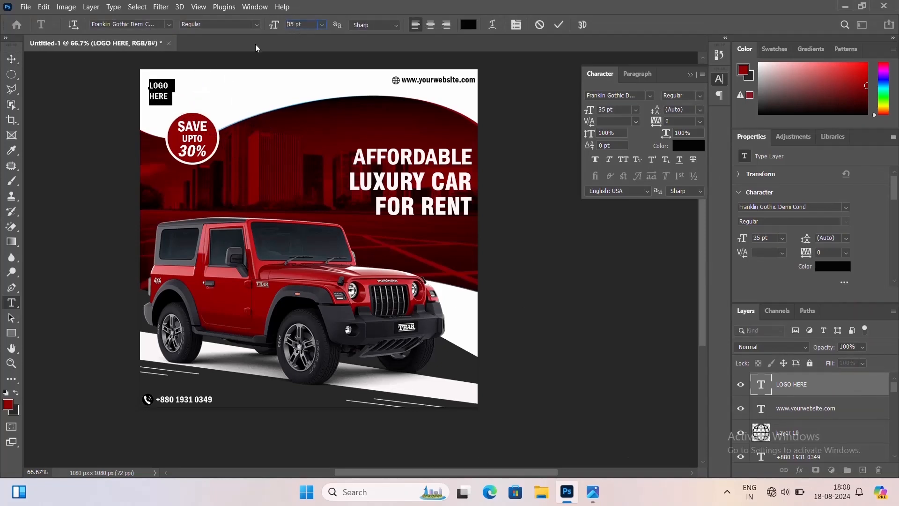
key(ctrl+Return)
key(v)
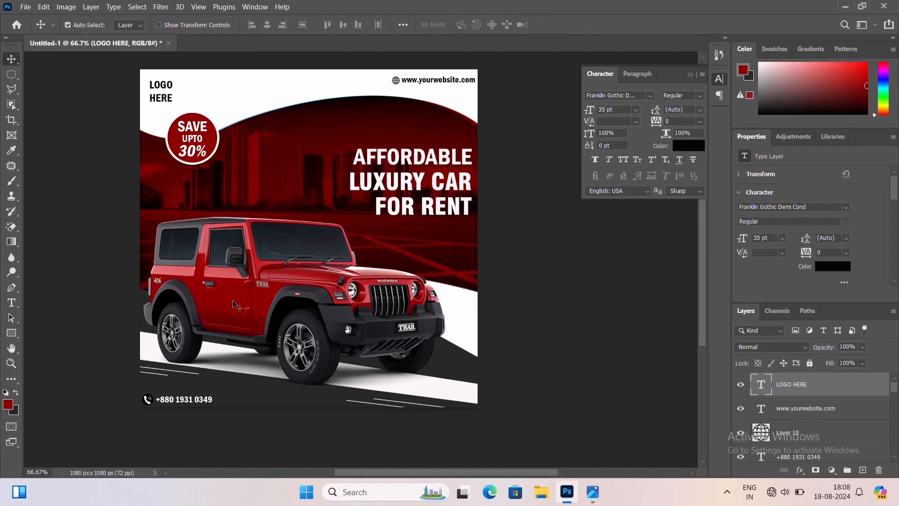
On a new layer above the website text, draw a red circle about 94 px wide
scroll(233, 304, up, 1)
click(805, 410)
key(ctrl+shift+n)
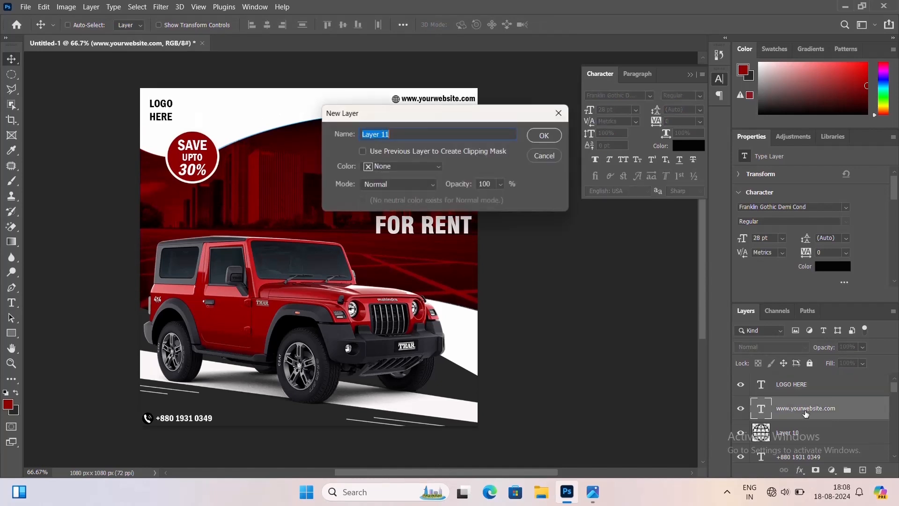
key(Return)
click(12, 74)
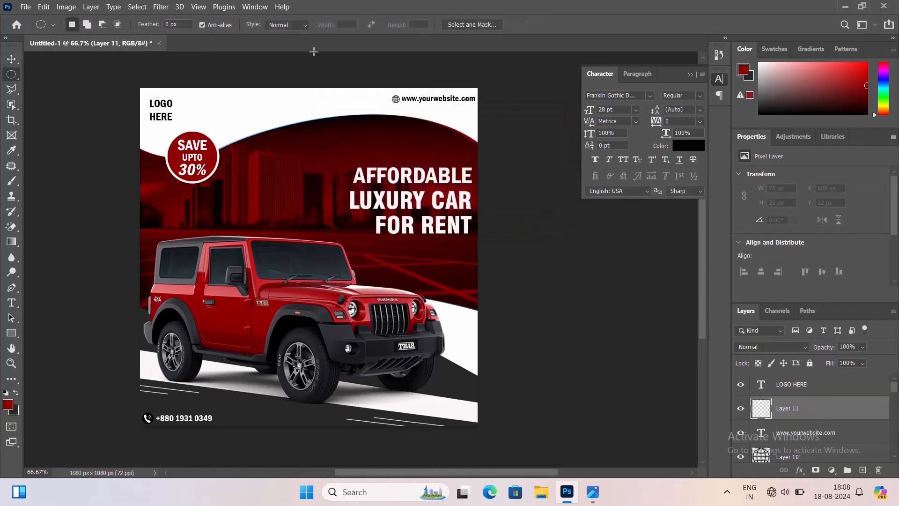
drag(256, 107, 270, 121)
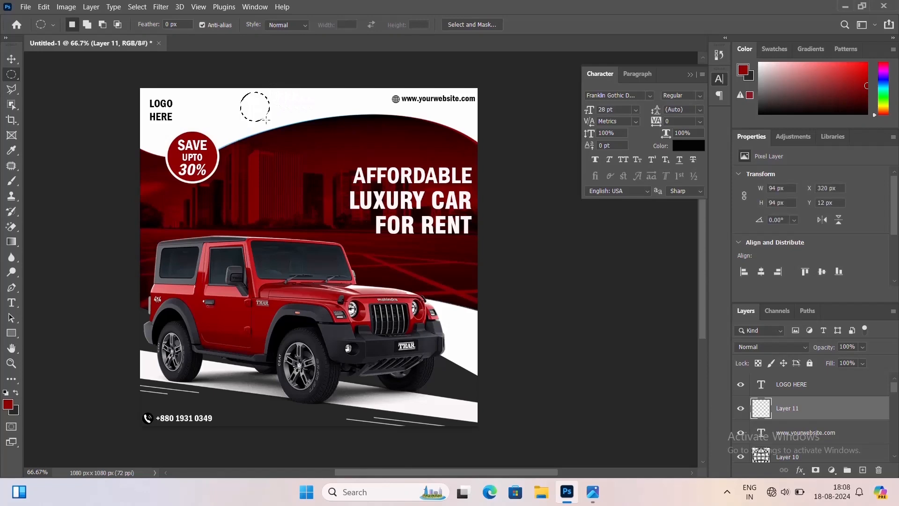
key(alt+BackSpace)
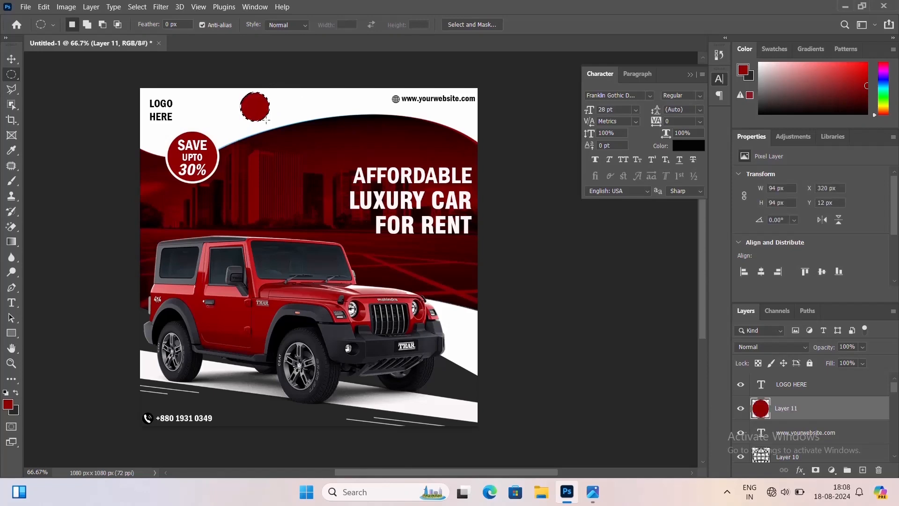
key(ctrl+d)
Move the red circle into the top-left corner behind the LOGO HERE text
click(11, 60)
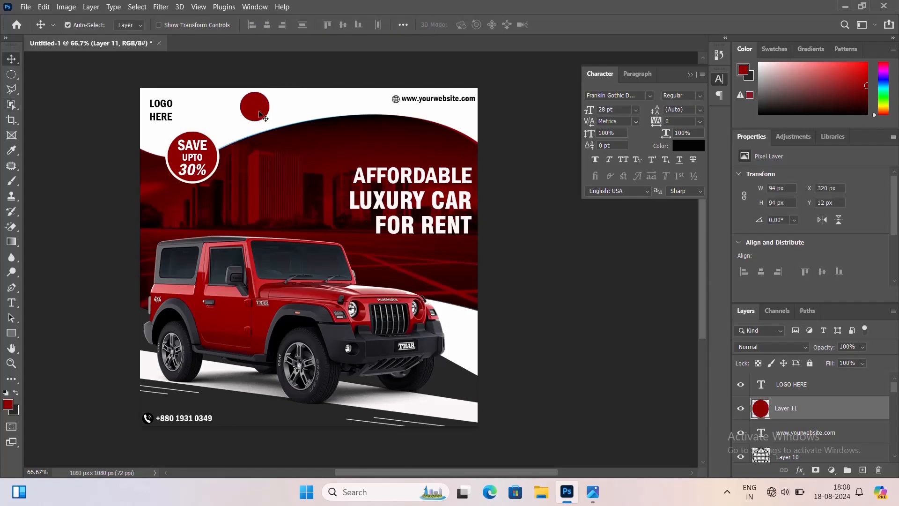
drag(261, 115, 157, 116)
key(ctrl+t)
key(Return)
Change the LOGO HERE text color to white
double_click(157, 116)
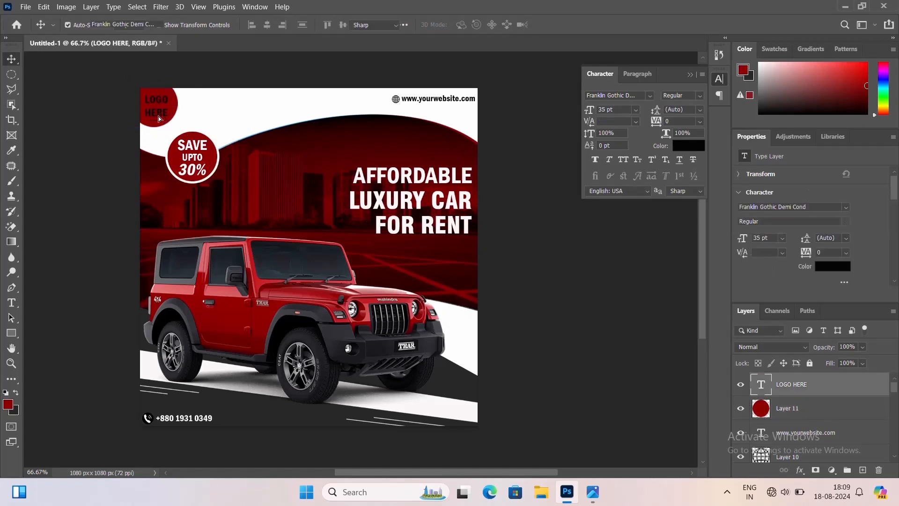
click(473, 25)
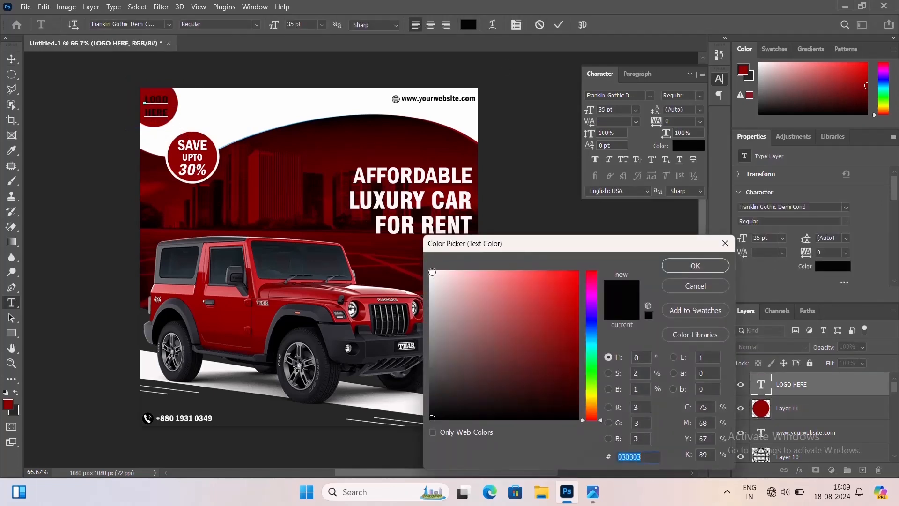
click(431, 272)
key(Return)
key(ctrl+Return)
key(v)
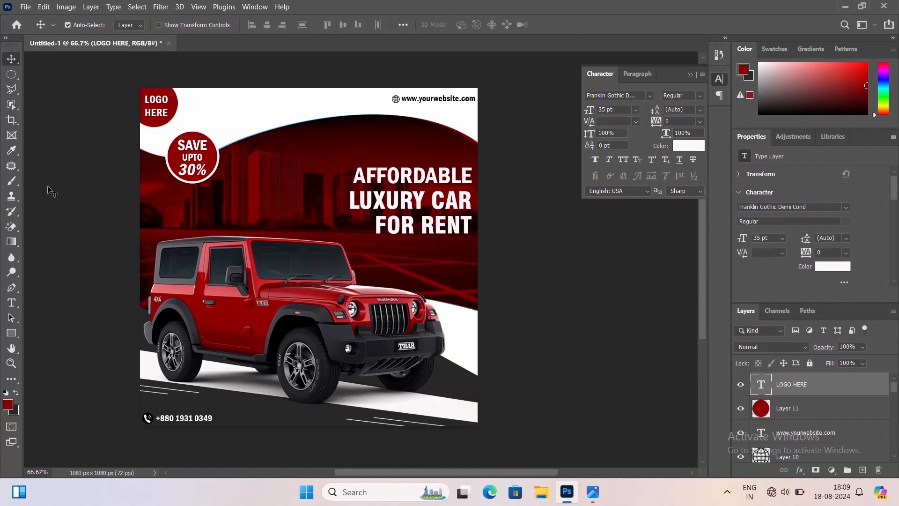
Align the LOGO HERE text with the red circle by their horizontal and vertical centers
key(ctrl+plus)
drag(192, 221, 226, 212)
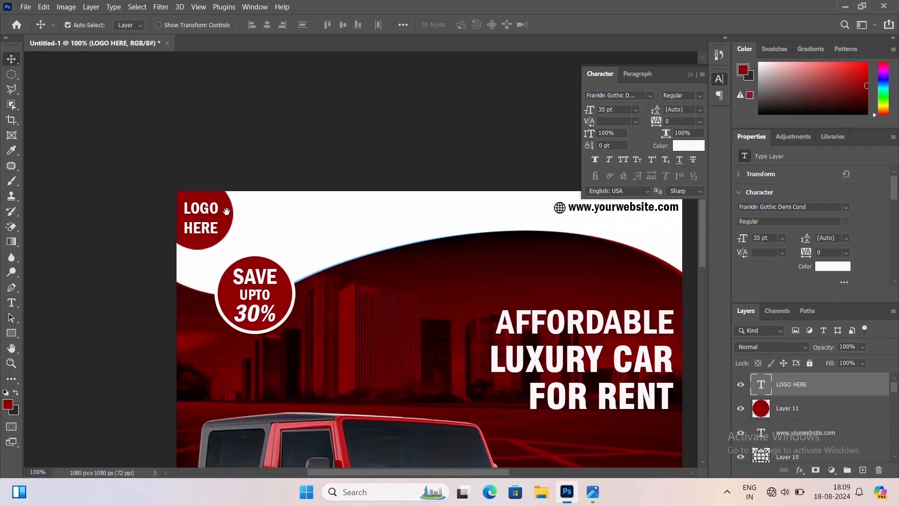
shift+click(225, 217)
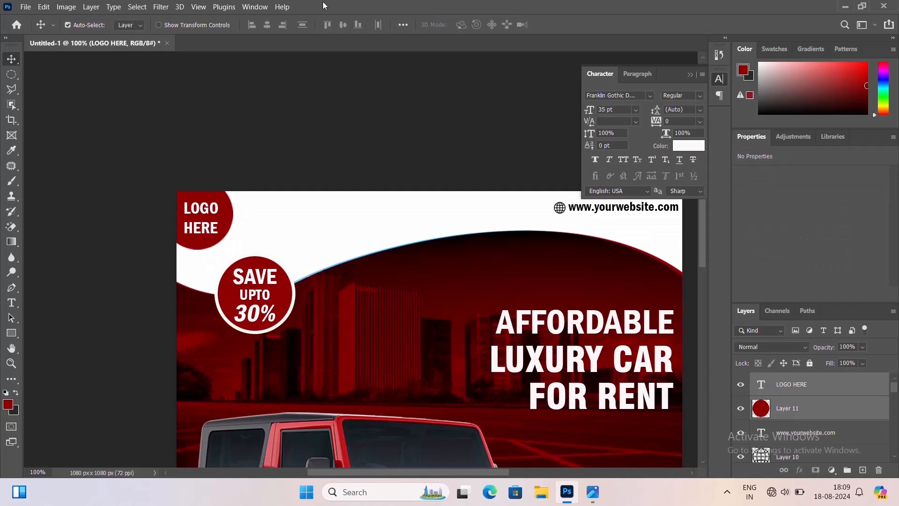
click(267, 25)
click(345, 26)
click(251, 187)
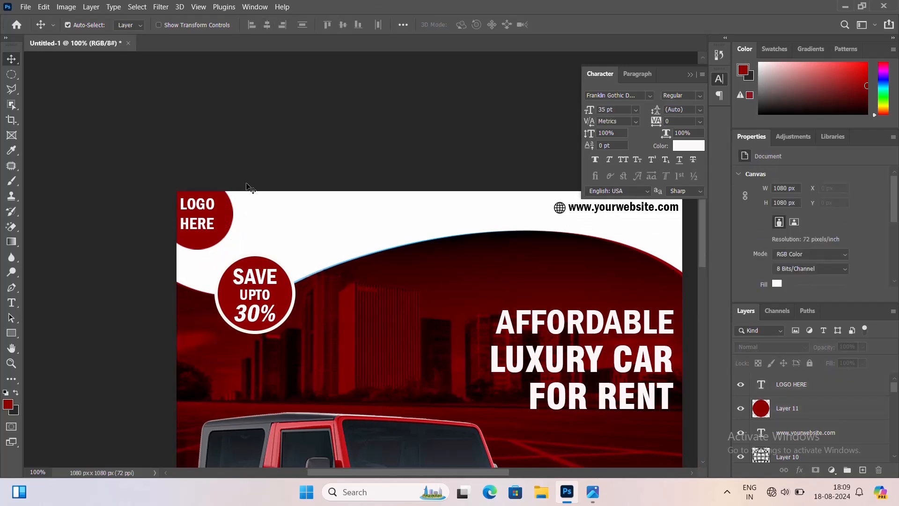
Nudge the LOGO HERE text right, down and back left to center it in the circle
click(220, 210)
key(Right)
key(Right)
key(Right)
key(Right)
key(Right)
key(Right)
key(Right)
key(Right)
key(Right)
key(Right)
key(Right)
key(Right)
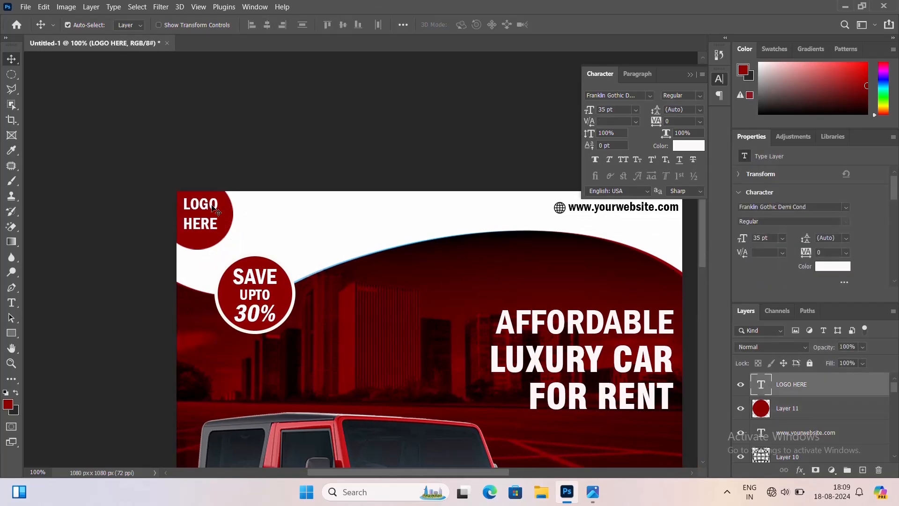
key(Down)
key(Down)
key(Down)
key(Down)
key(Down)
key(Down)
key(Down)
key(Down)
key(Down)
key(Down)
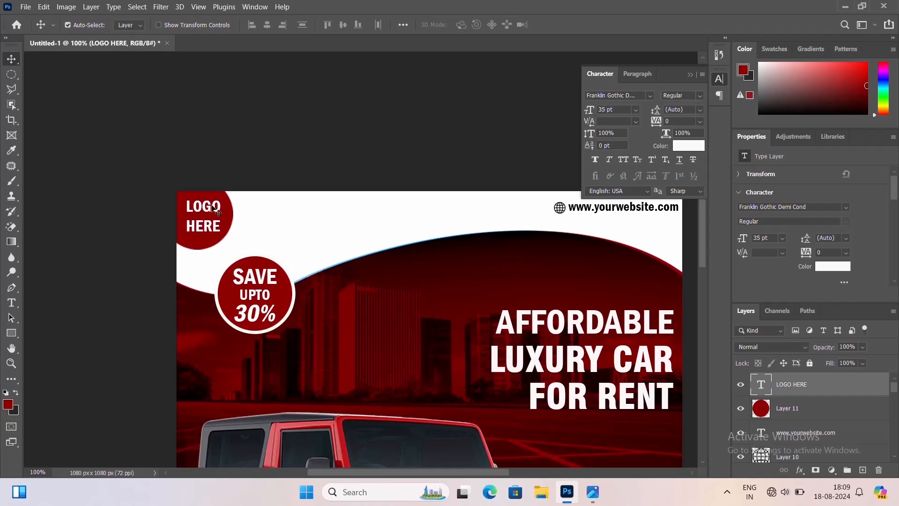
key(Left)
key(Left)
key(Left)
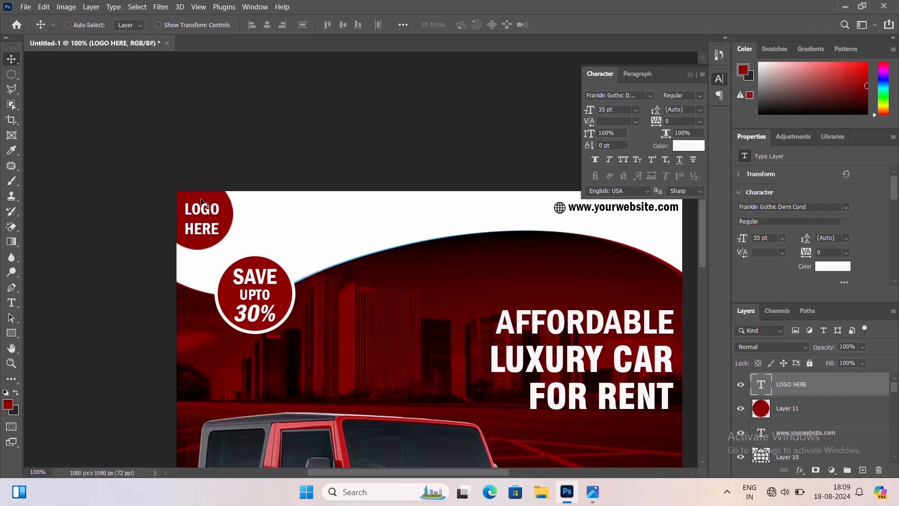
On a new layer, draw a red rectangle about 240 × 83 px below the headline
key(ctrl+minus)
key(ctrl+minus)
drag(444, 379, 377, 287)
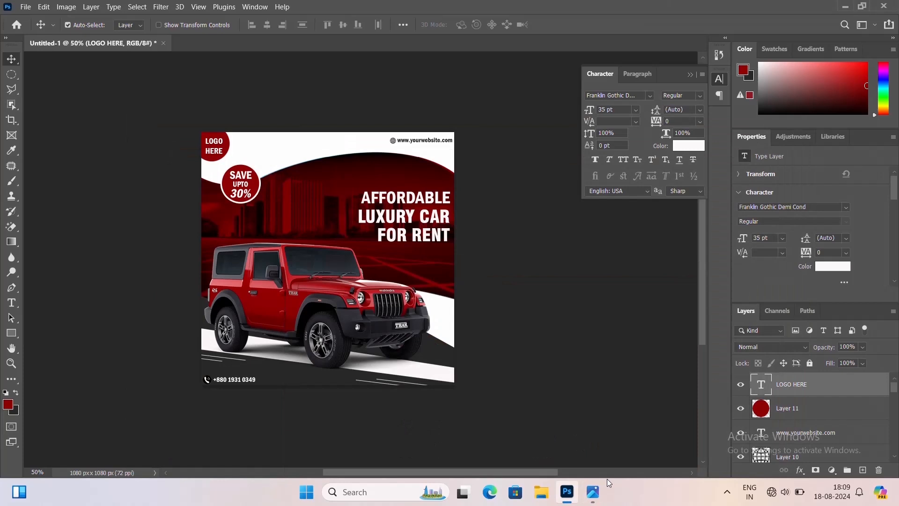
key(ctrl+plus)
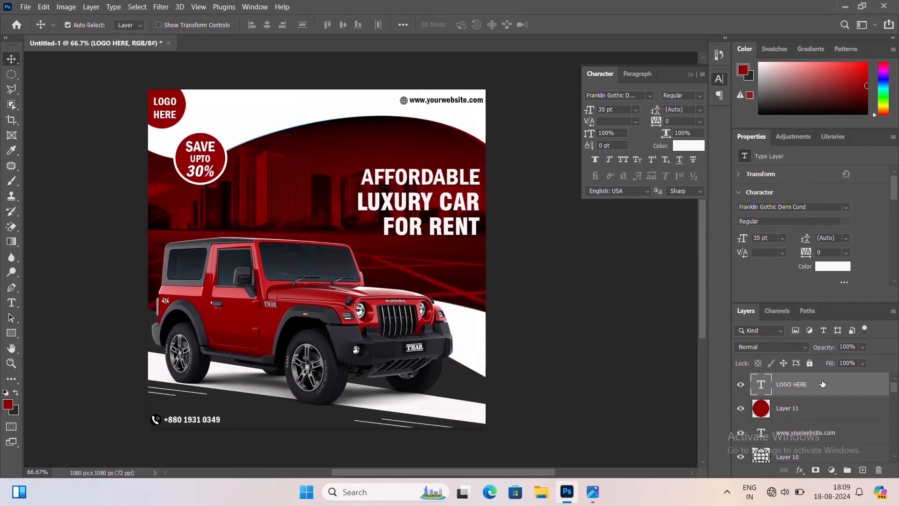
key(ctrl+shift+n)
click(557, 138)
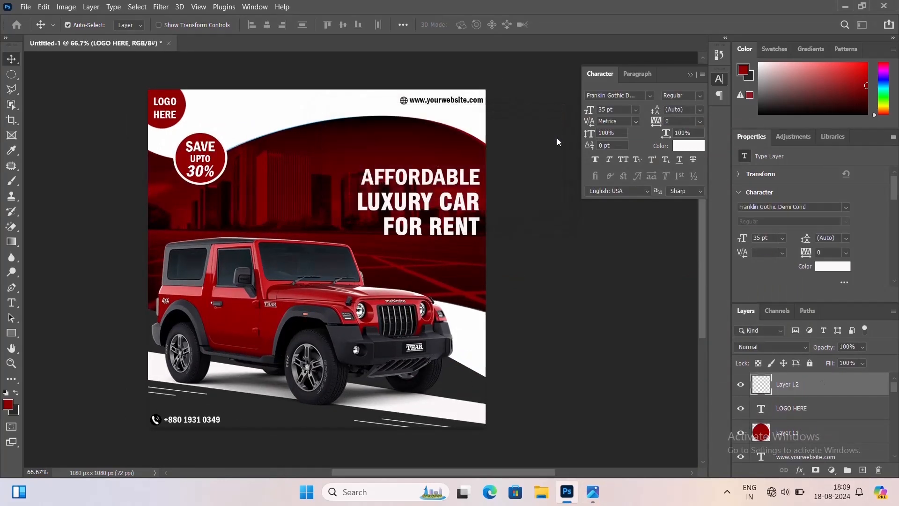
click(11, 333)
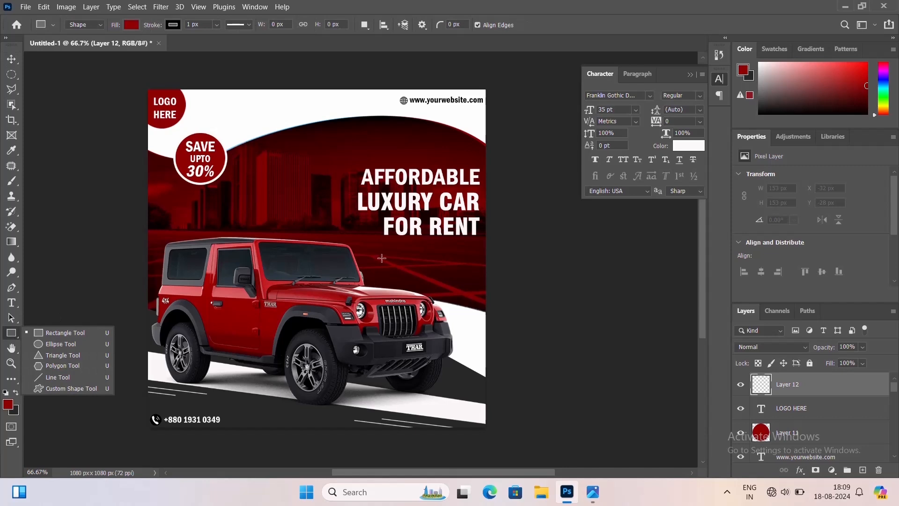
drag(382, 252, 456, 278)
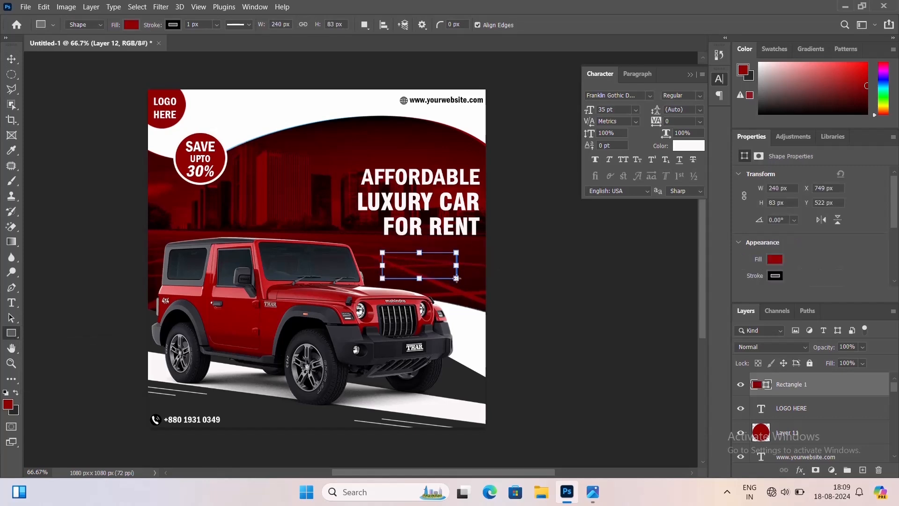
Round the rectangle's bottom corners to 20 px and set its stroke to 0 px
scroll(794, 294, down, 5)
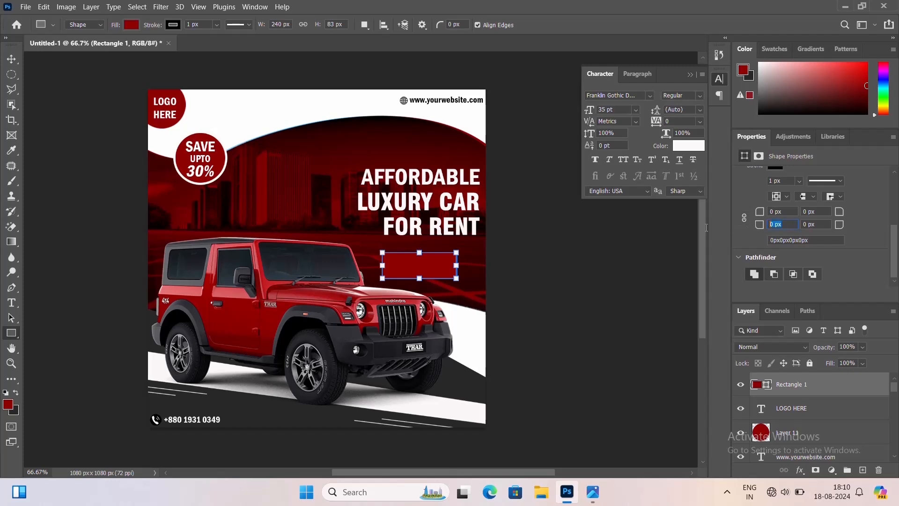
text(0)
key(Return)
key(Return)
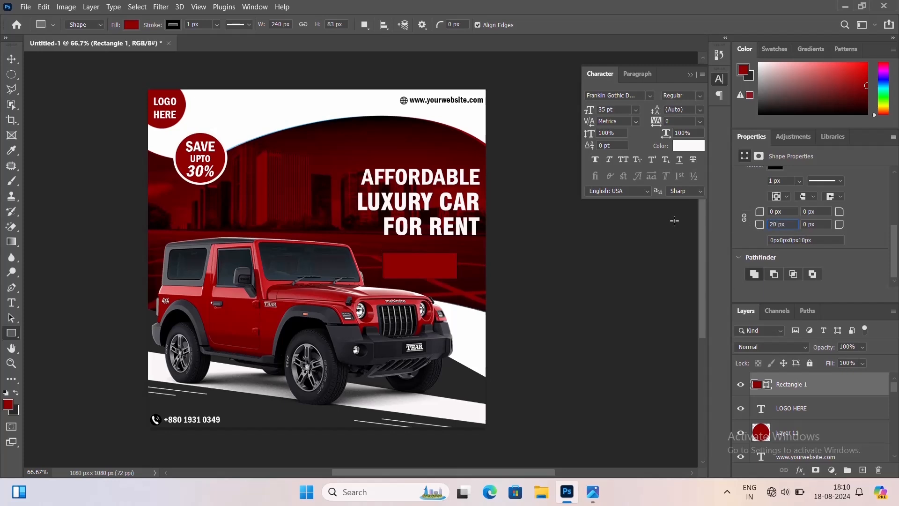
key(Return)
text(2)
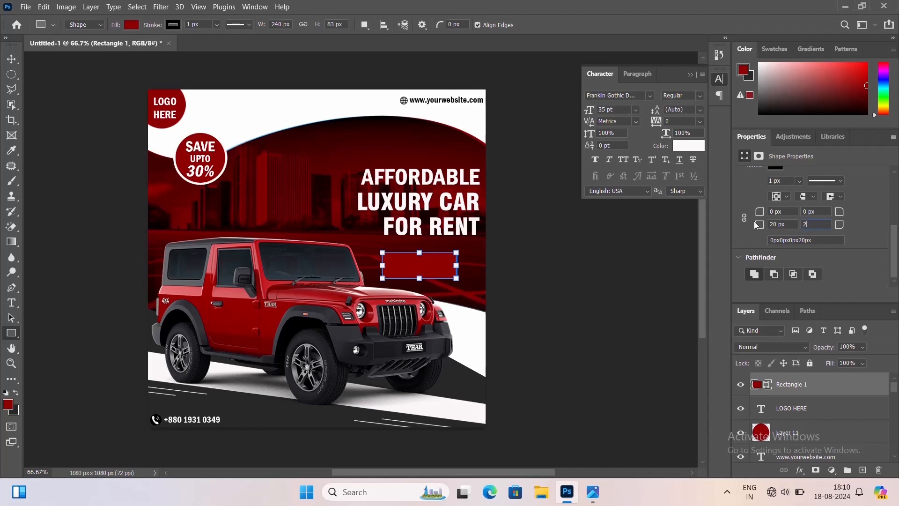
text(0)
key(Return)
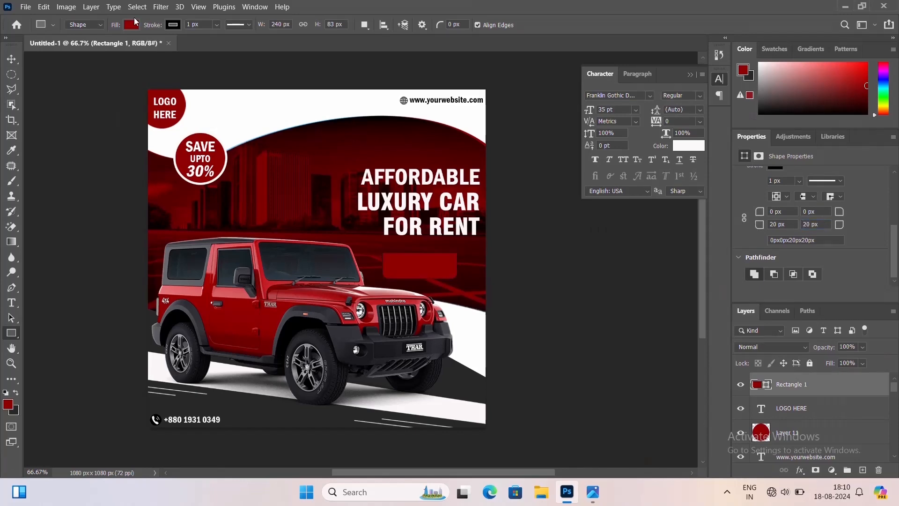
text(0)
key(Return)
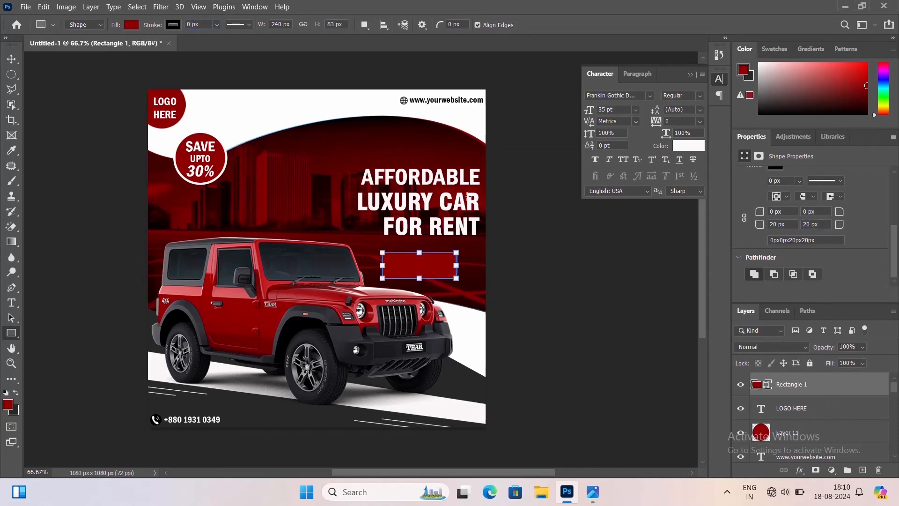
Rasterize the rectangle layer and fill the rectangle with white
right_click(806, 396)
click(749, 186)
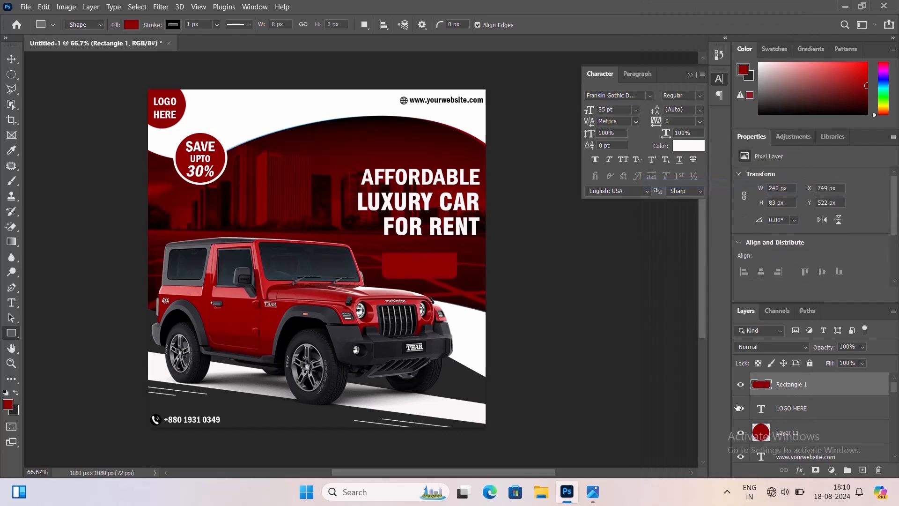
ctrl+click(761, 384)
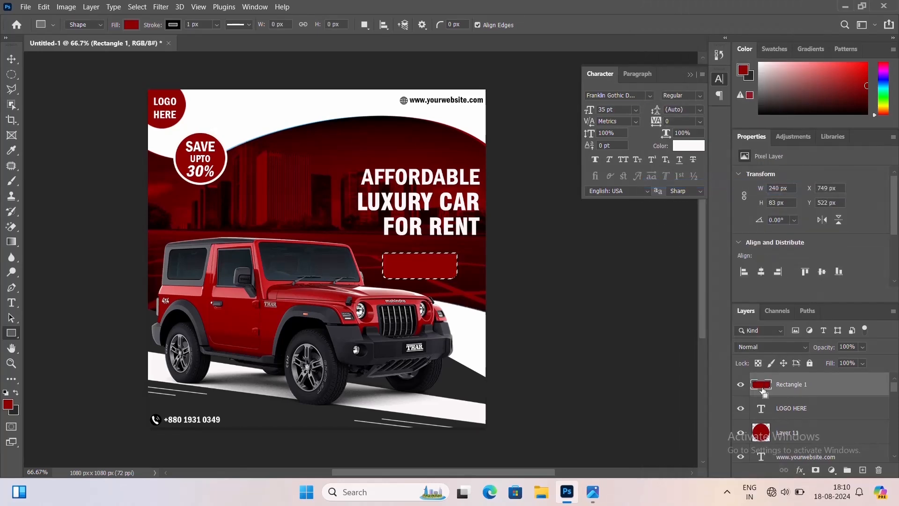
click(8, 404)
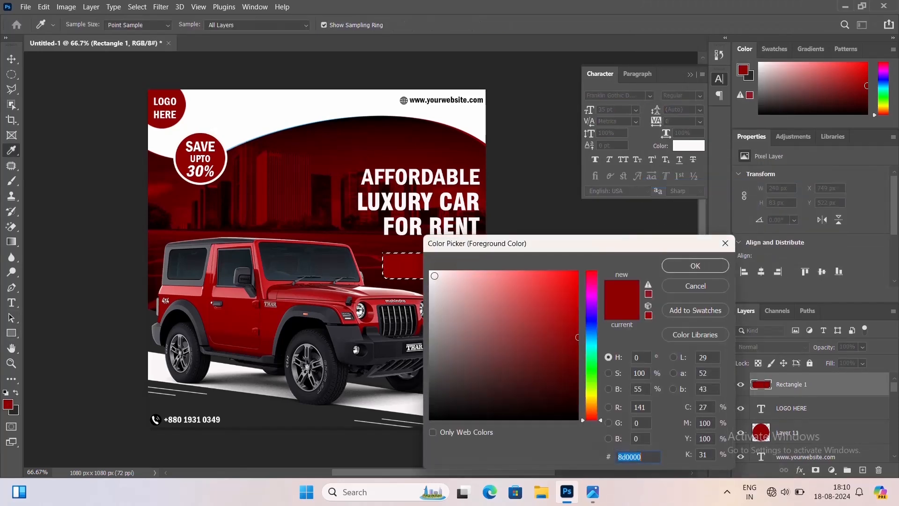
click(430, 273)
click(700, 268)
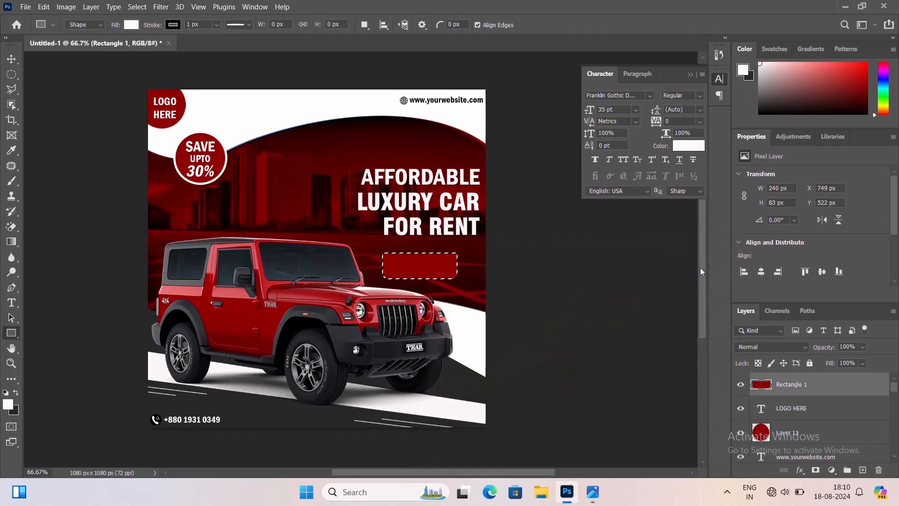
key(alt+BackSpace)
key(ctrl+d)
Apply a perspective transform to the white rectangle, widening its bottom edge into a trapezoid button shape
key(ctrl+plus)
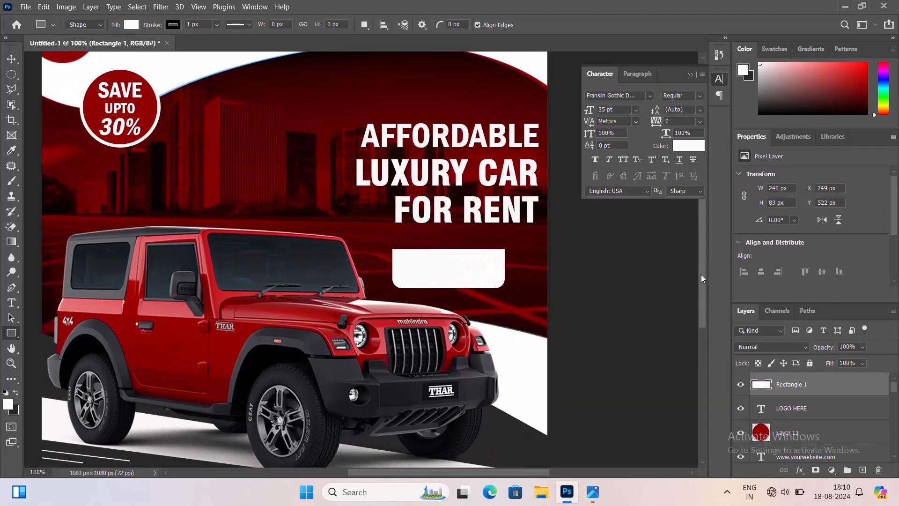
key(ctrl+t)
right_click(463, 279)
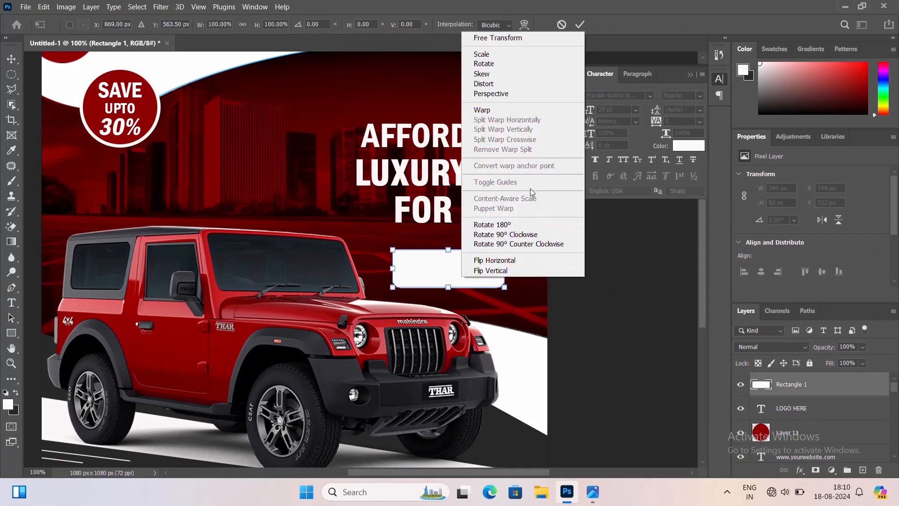
click(491, 64)
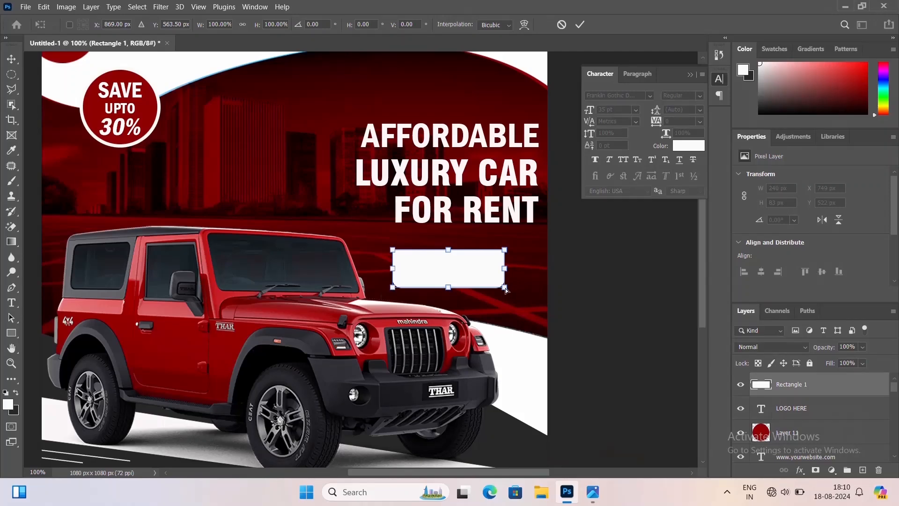
drag(505, 290, 518, 286)
drag(397, 290, 382, 289)
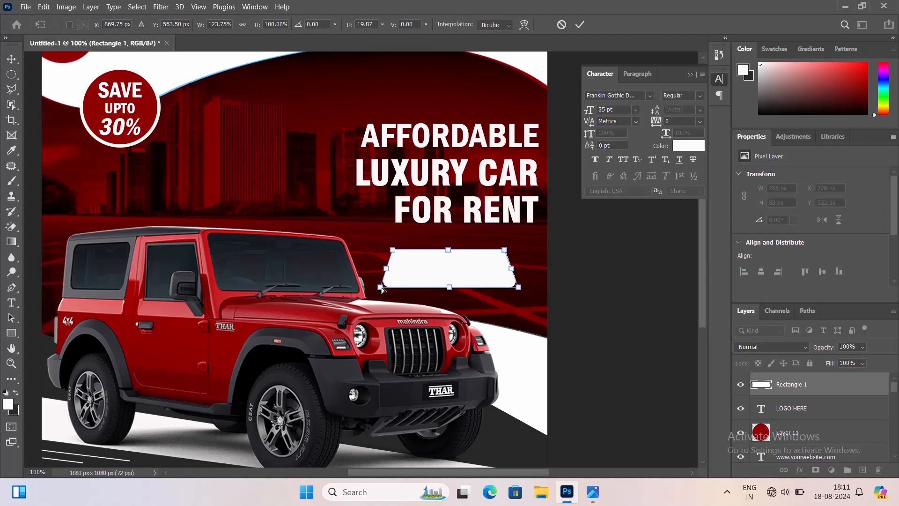
key(Return)
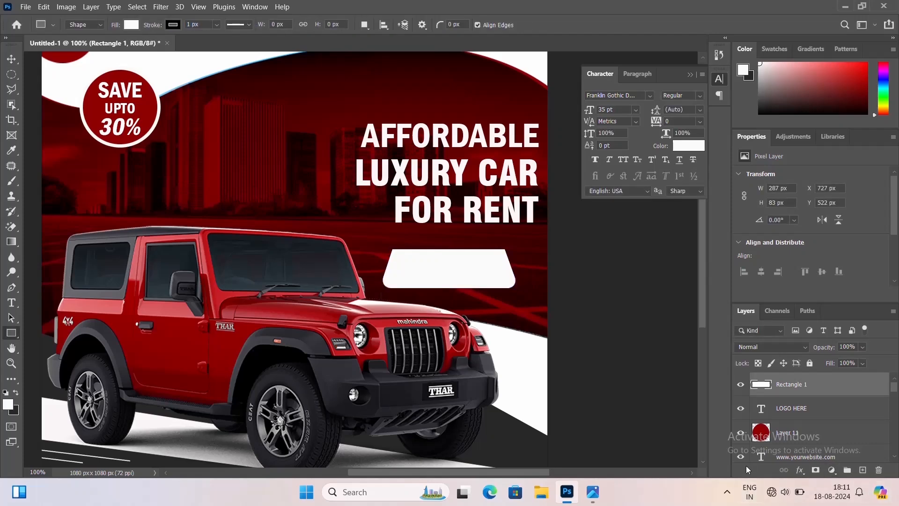
Scale the trapezoid button shape down to about 198 × 57 px
key(ctrl+minus)
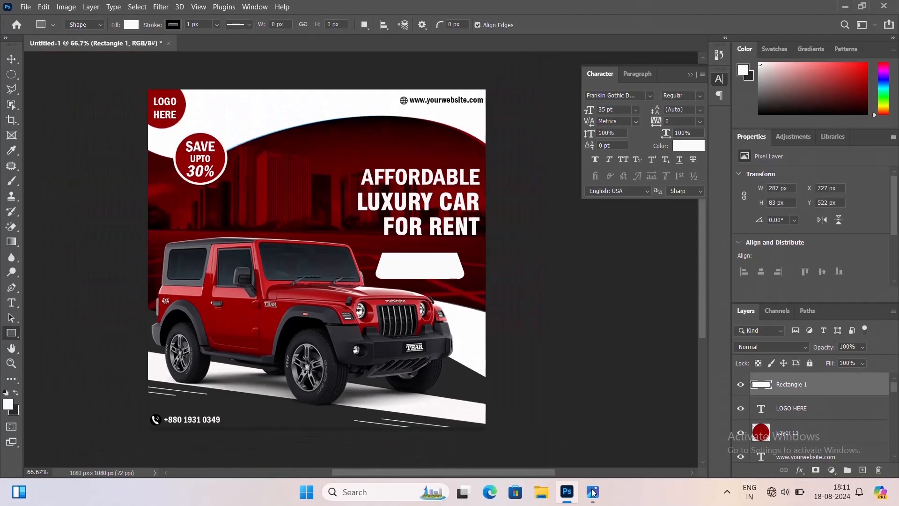
click(14, 58)
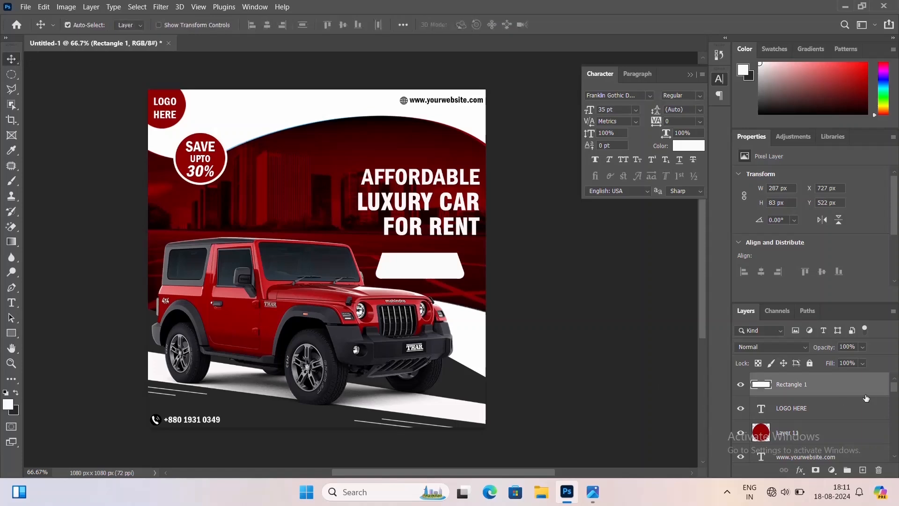
key(ctrl+t)
drag(465, 251, 447, 263)
key(Return)
key(ctrl+1)
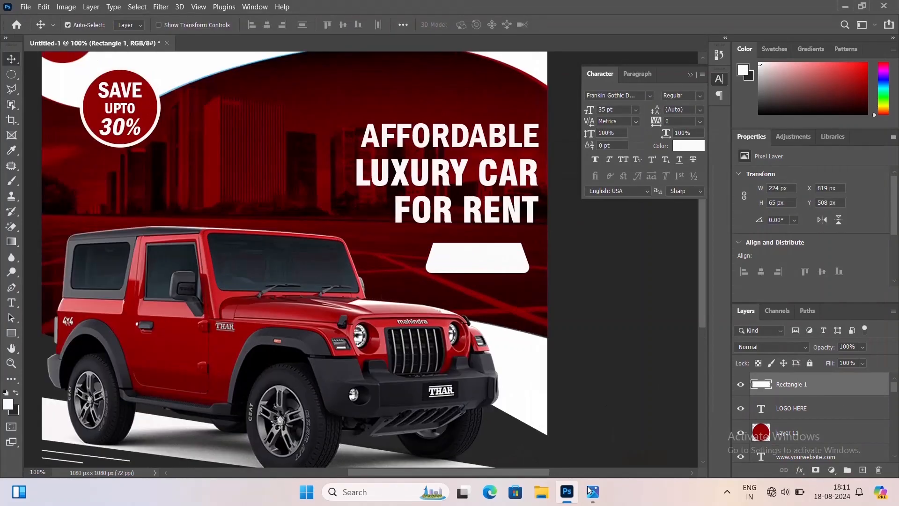
key(ctrl+t)
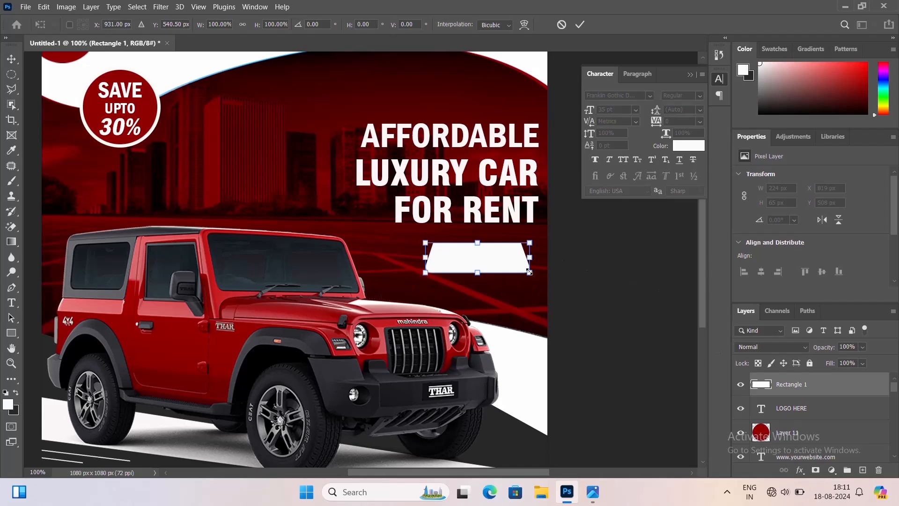
drag(529, 272, 523, 269)
key(Return)
Show the rulers and drag out a vertical guide near the canvas's right margin
key(ctrl+0)
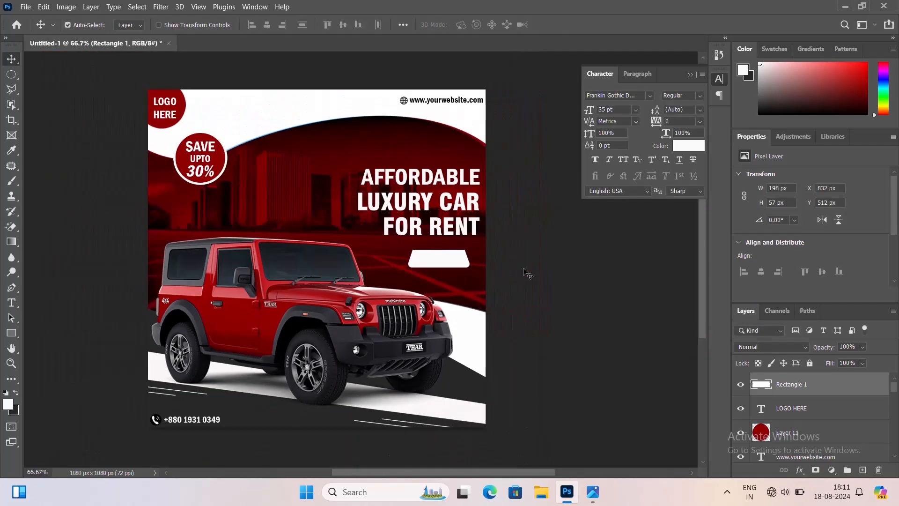
key(ctrl+r)
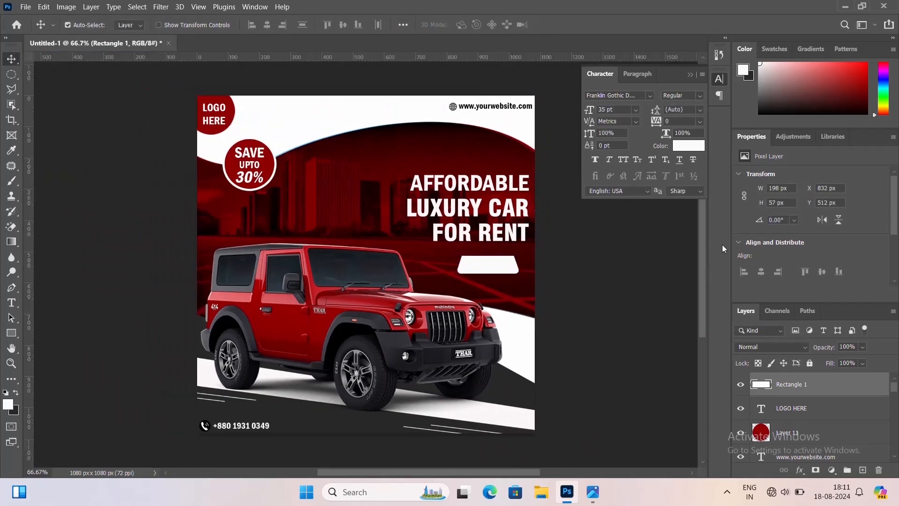
drag(29, 205, 528, 227)
key(ctrl+plus)
drag(466, 222, 368, 228)
key(ctrl+plus)
drag(568, 243, 383, 285)
drag(449, 329, 450, 326)
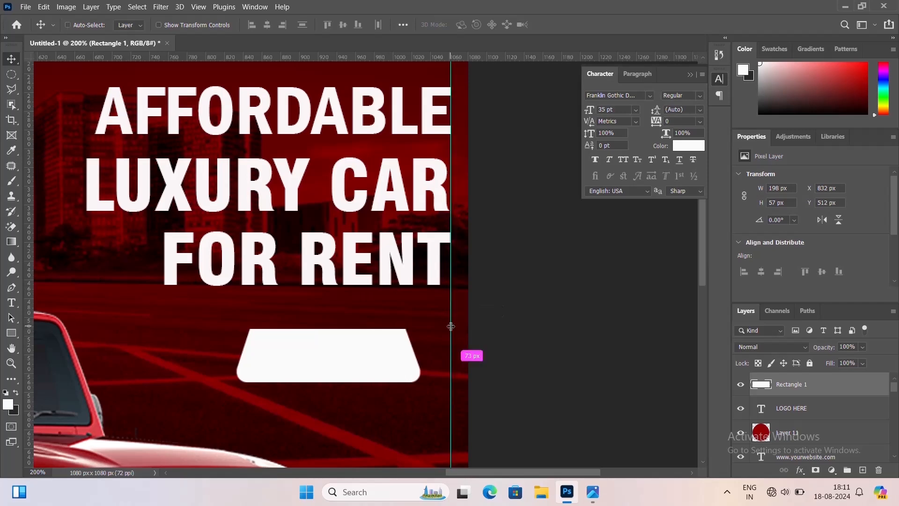
Nudge the button shape right until its edge meets the vertical guide
key(ctrl+plus)
key(ctrl+plus)
key(ctrl+plus)
key(ctrl+plus)
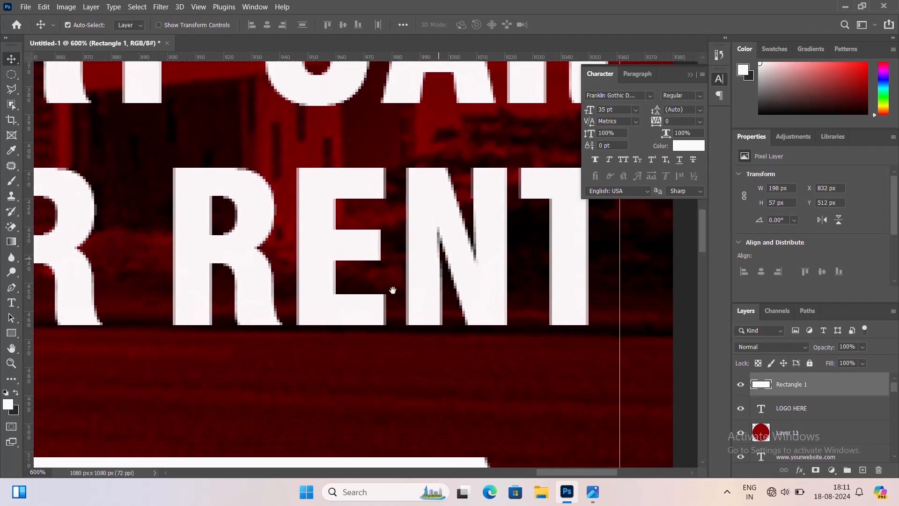
drag(393, 290, 328, 334)
drag(313, 249, 553, 150)
drag(404, 436, 422, 262)
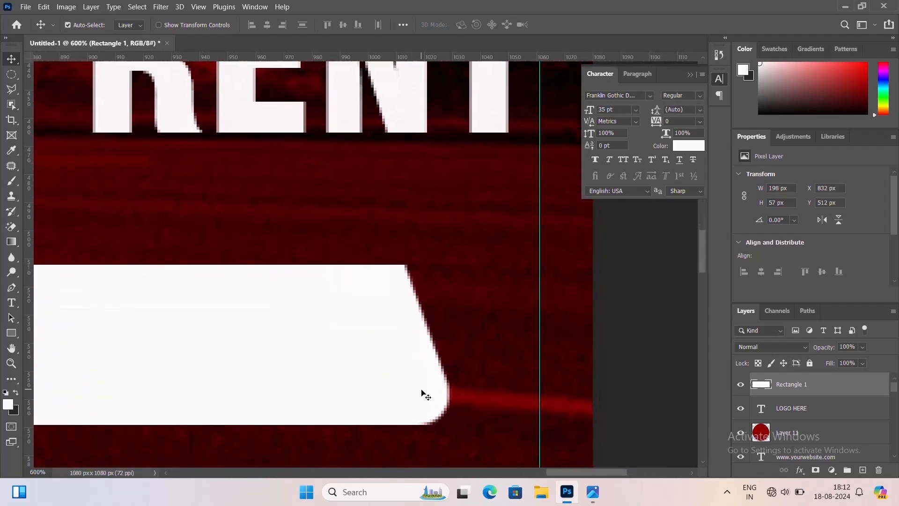
key(Right)
key(Right)
key(Right)
key(Right)
key(Right)
key(Right)
key(Right)
key(Right)
key(Right)
key(Right)
key(Right)
key(Right)
key(Right)
key(Right)
key(Right)
key(Right)
key(Right)
key(Right)
key(Right)
key(Right)
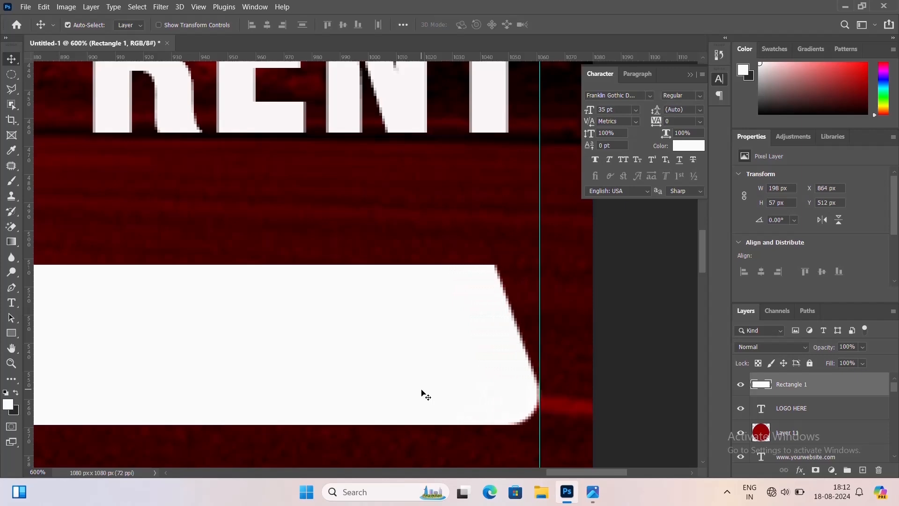
key(Right)
Scale the button shape down further to about 186 × 53 px
scroll(470, 415, down, 4)
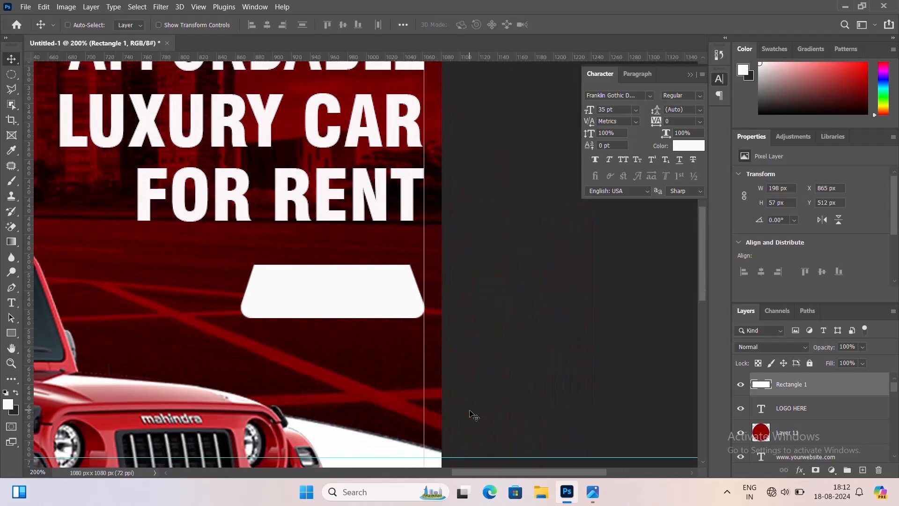
key(ctrl+minus)
key(ctrl+minus)
key(ctrl+minus)
key(ctrl+plus)
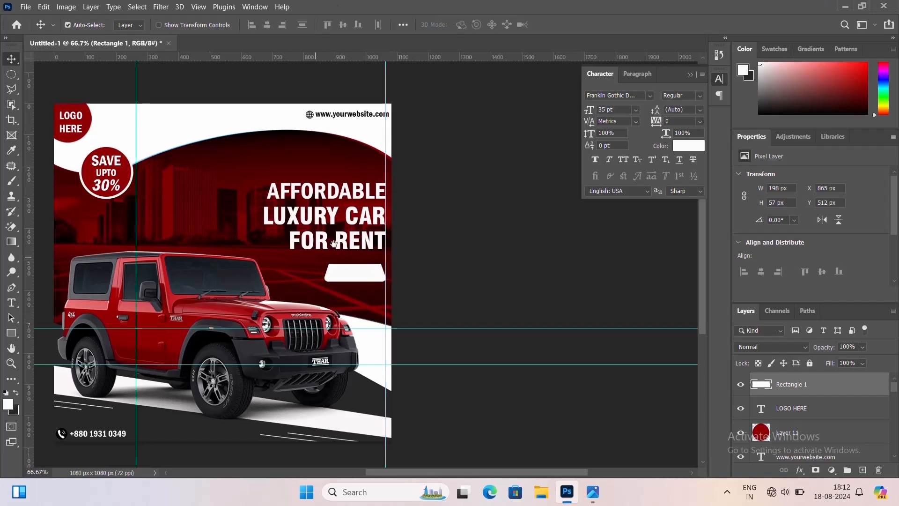
drag(315, 258, 397, 236)
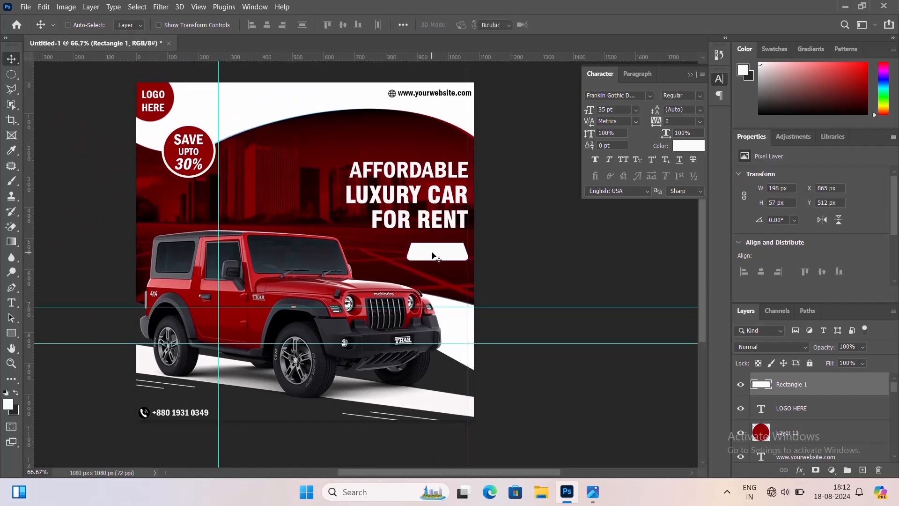
key(ctrl+t)
drag(467, 260, 464, 259)
key(Return)
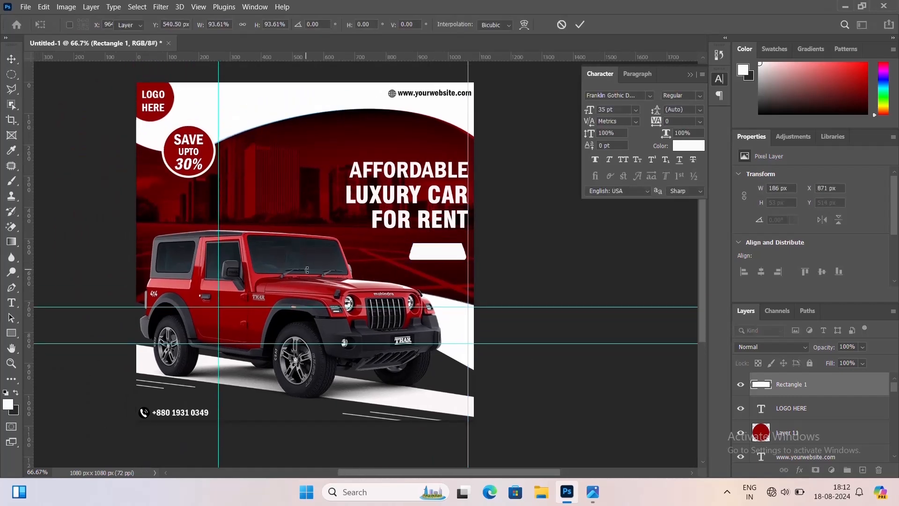
Nudge the button shape right and up to align with the margin guide
key(Right)
key(Right)
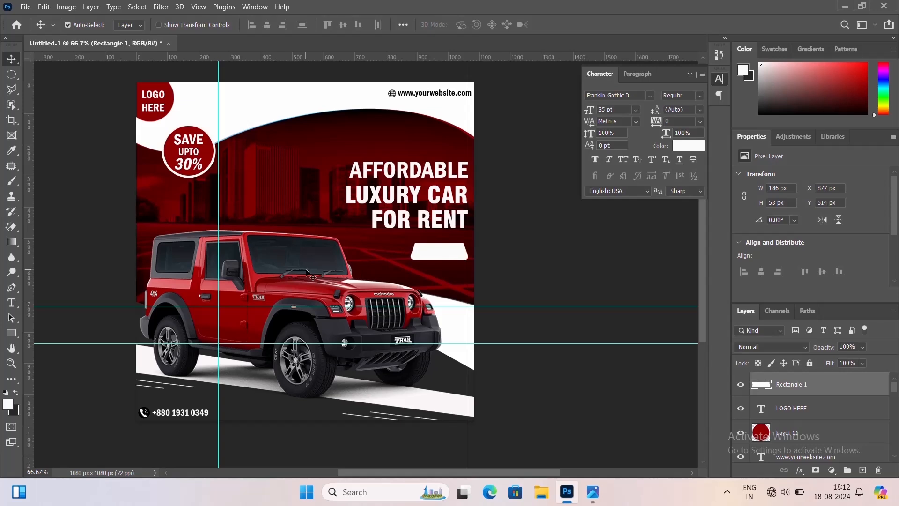
key(Up)
key(Up)
key(Up)
key(Up)
key(Up)
key(Up)
key(Up)
key(Up)
Add a text layer reading BOOK NOW on the canvas
click(12, 302)
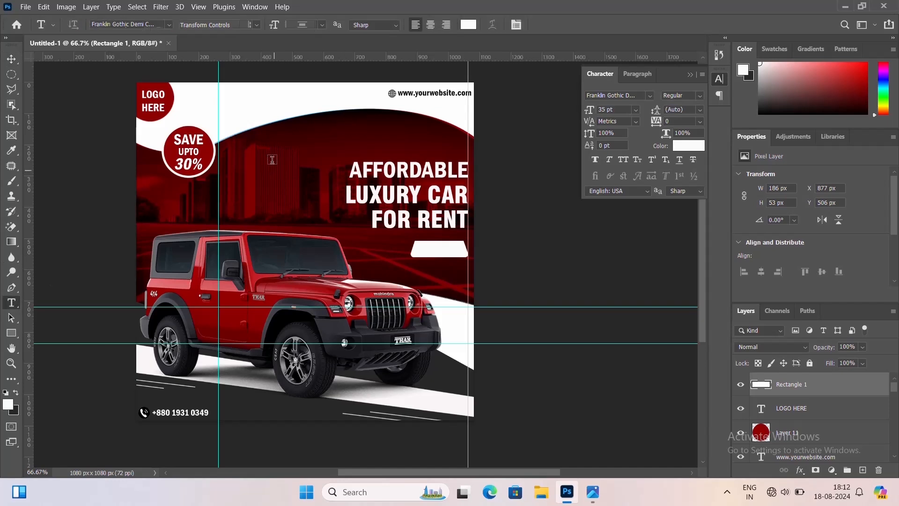
click(272, 160)
text(BO)
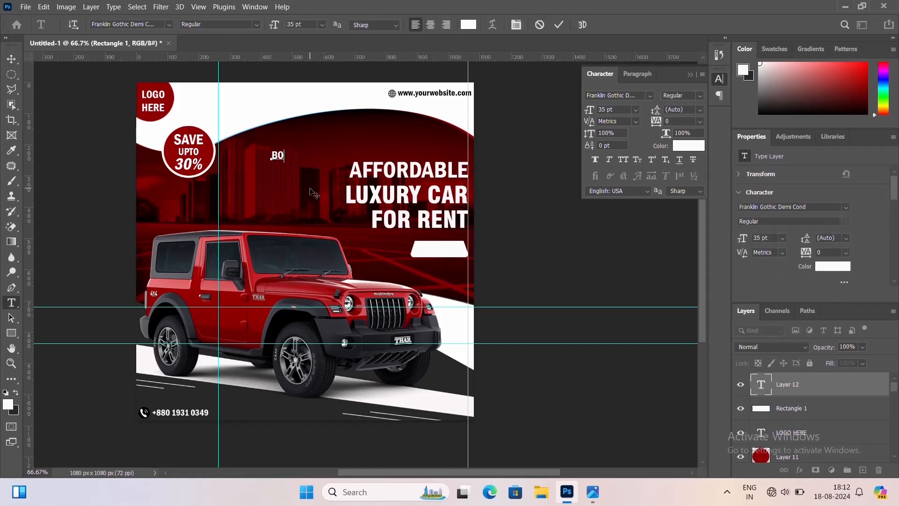
text(OK NOW)
key(ctrl+Return)
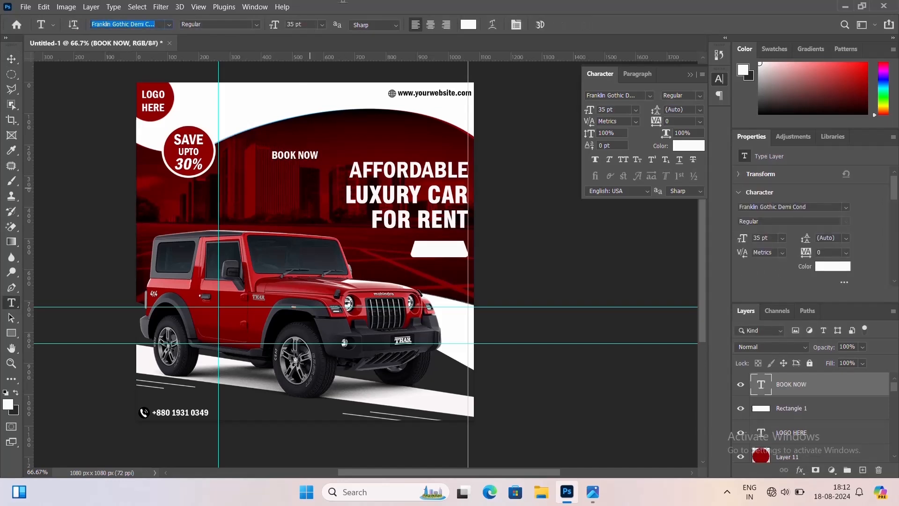
Move the BOOK NOW text onto the white button and recolor it dark red #8d0000 sampled from the badge
click(10, 58)
drag(288, 160, 427, 252)
double_click(427, 252)
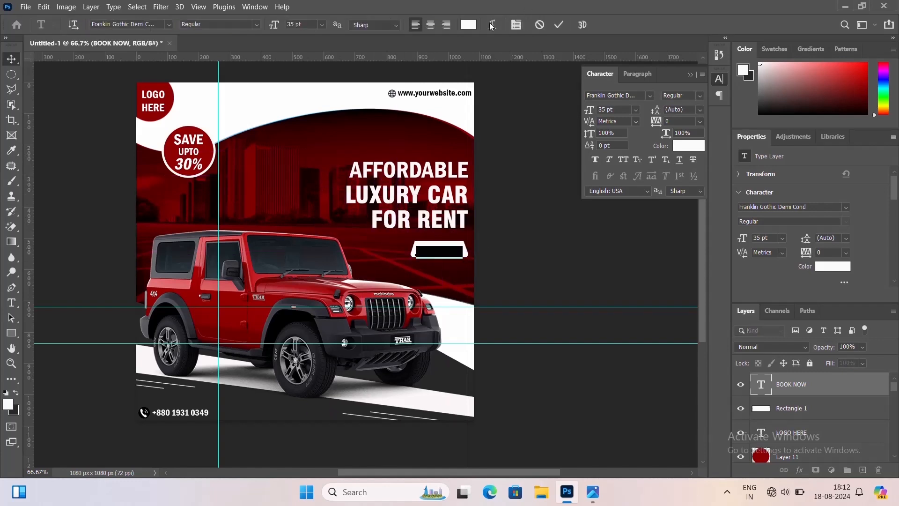
click(469, 25)
click(208, 149)
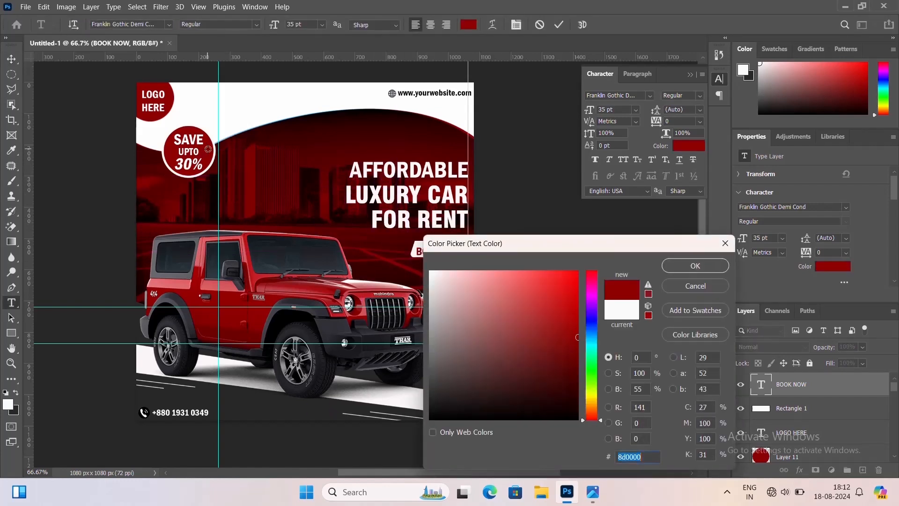
key(Return)
key(ctrl+Return)
key(v)
Select the BOOK NOW text with the button shape and align them on vertical and horizontal centers
key(ctrl+plus)
key(ctrl+plus)
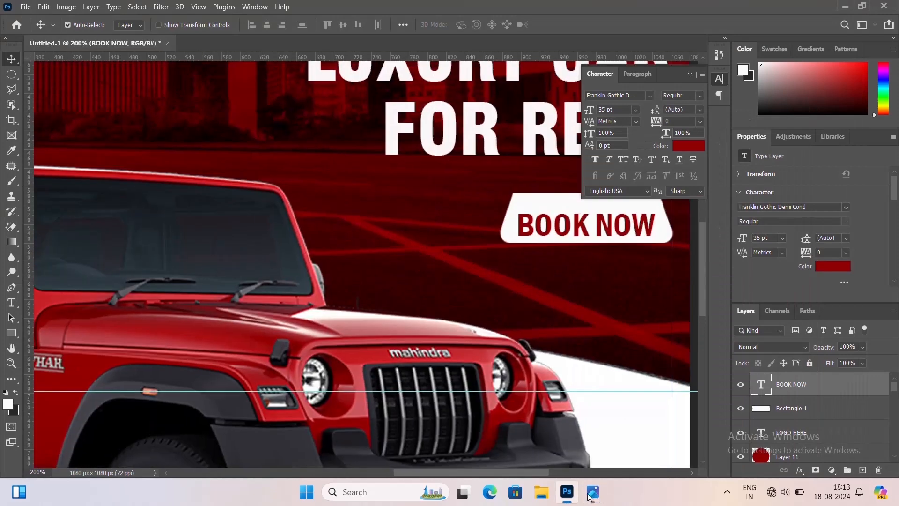
drag(636, 349, 473, 294)
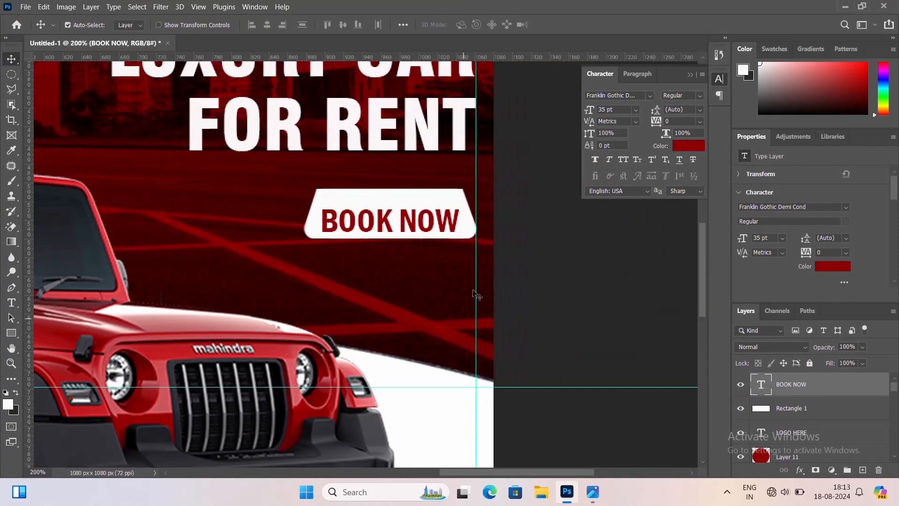
shift+click(459, 196)
click(343, 24)
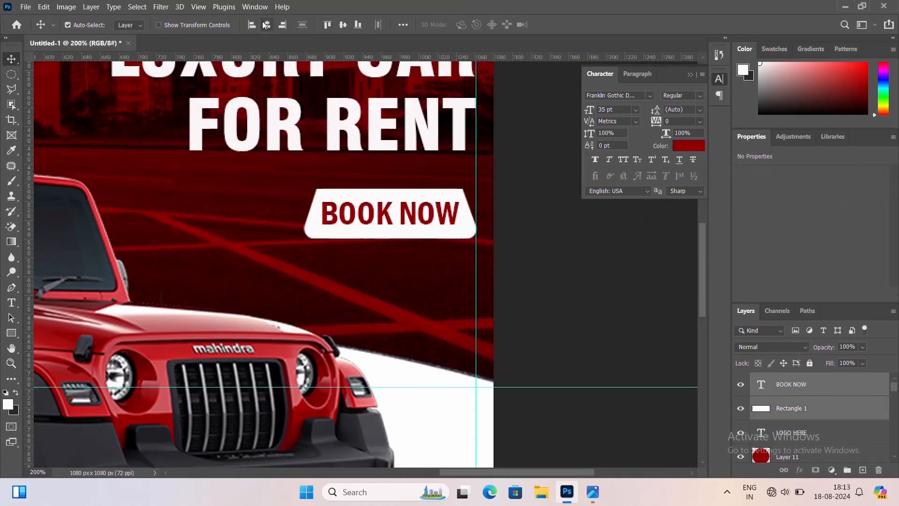
click(265, 25)
Nudge the button and its text up three pixels and back down again
key(ctrl+minus)
key(ctrl+minus)
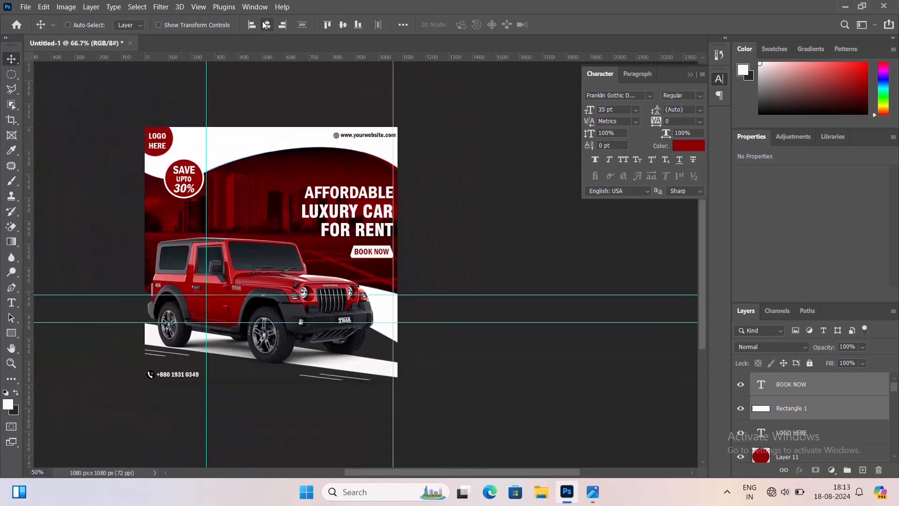
scroll(264, 25, up, 1)
scroll(340, 203, down, 5)
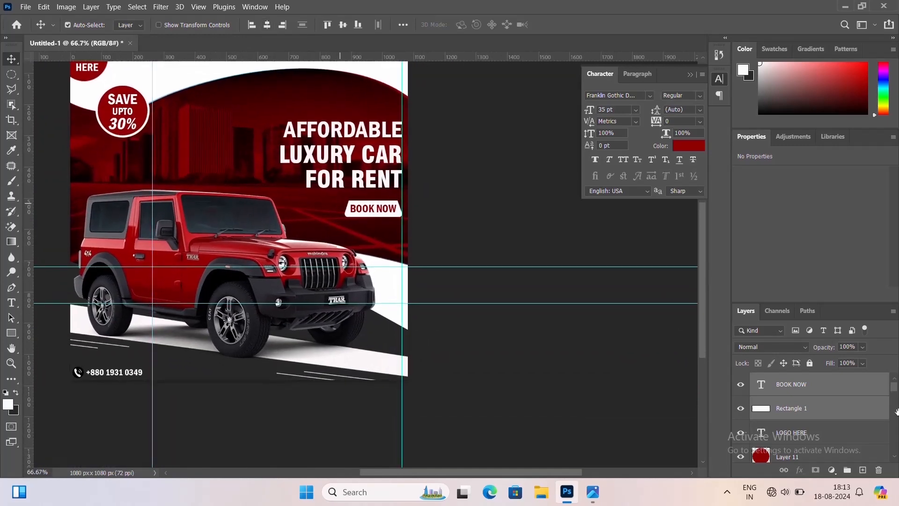
key(Up)
key(Up)
key(Up)
key(Up)
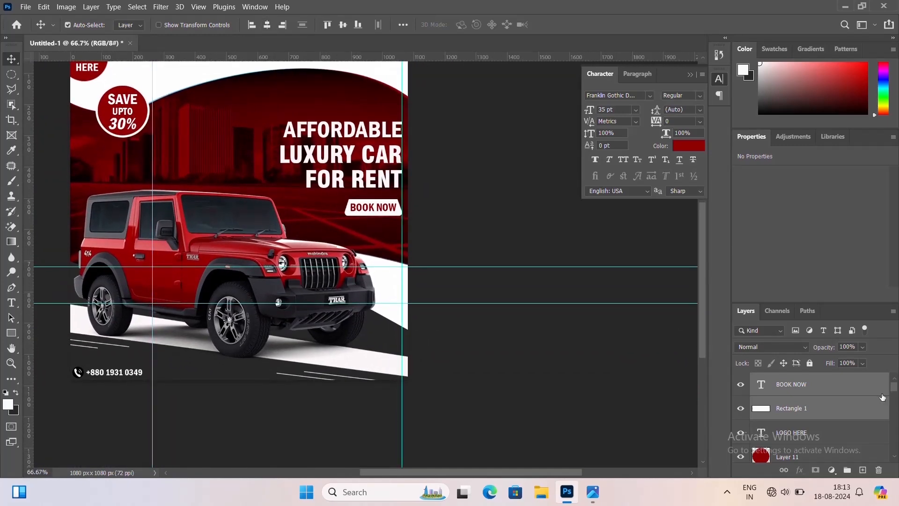
key(Down)
key(Down)
key(Down)
key(Down)
key(ctrl+minus)
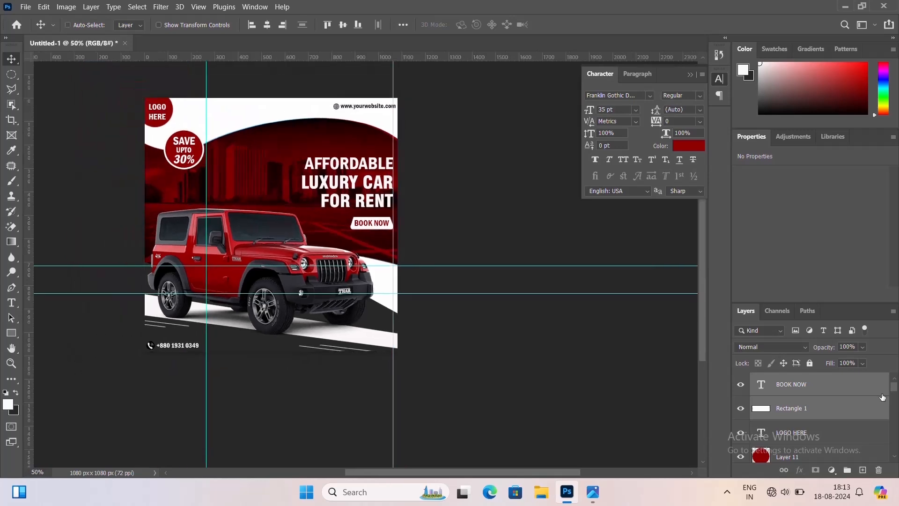
key(ctrl+plus)
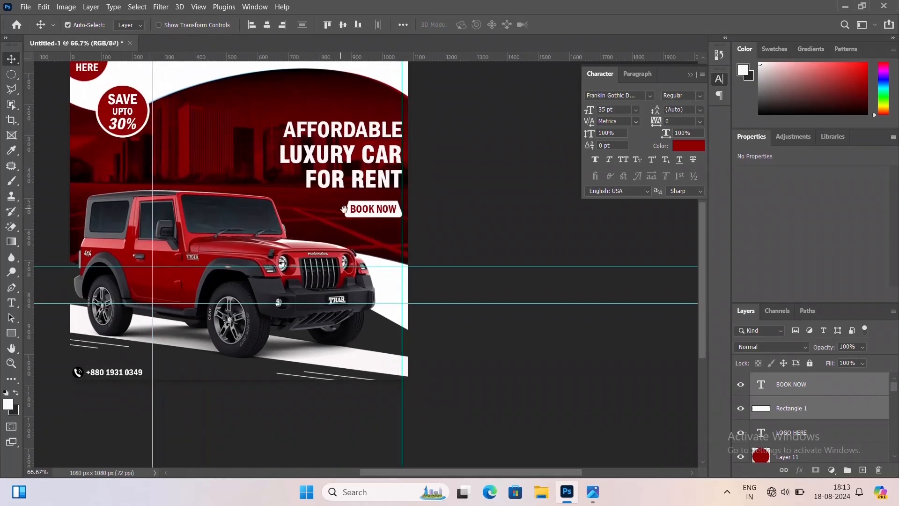
drag(344, 208, 370, 220)
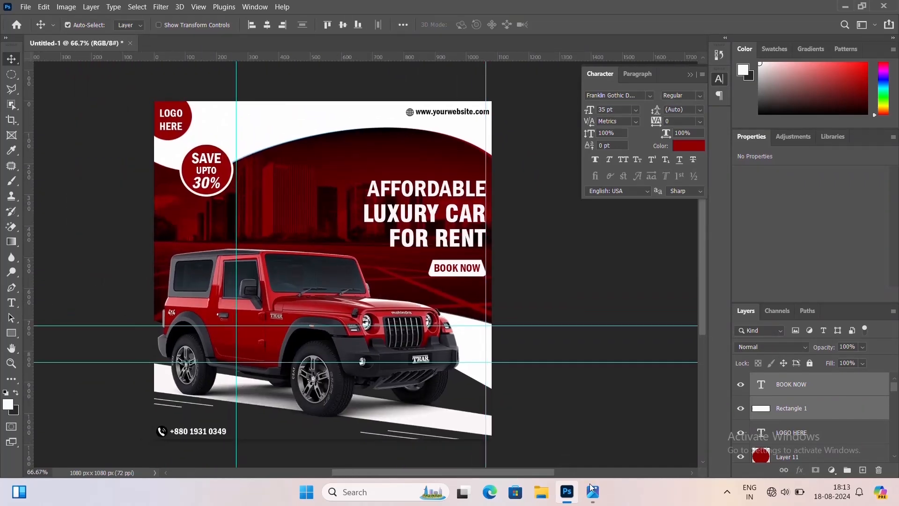